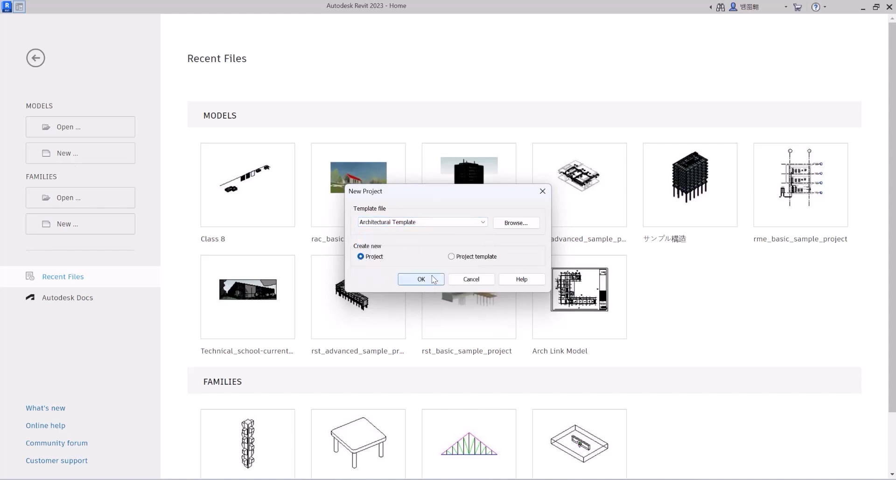
Create a new project from the Architectural Template.
click(421, 279)
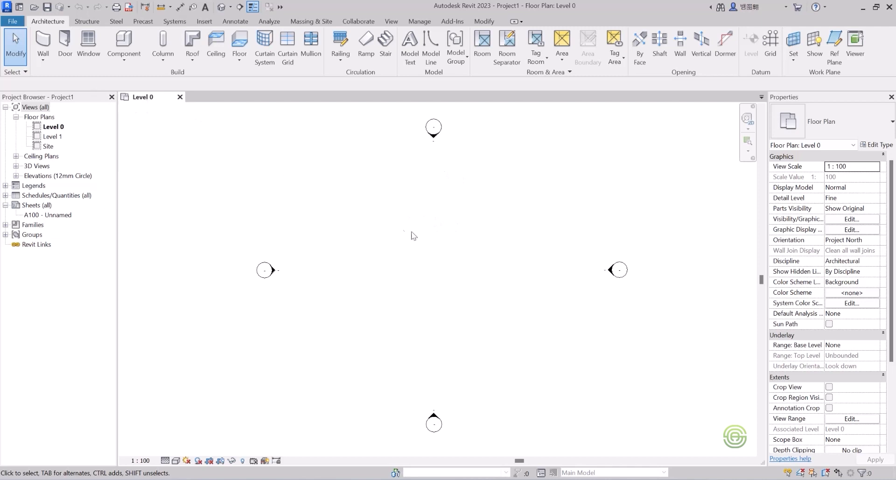
scroll(388, 260, down, 5)
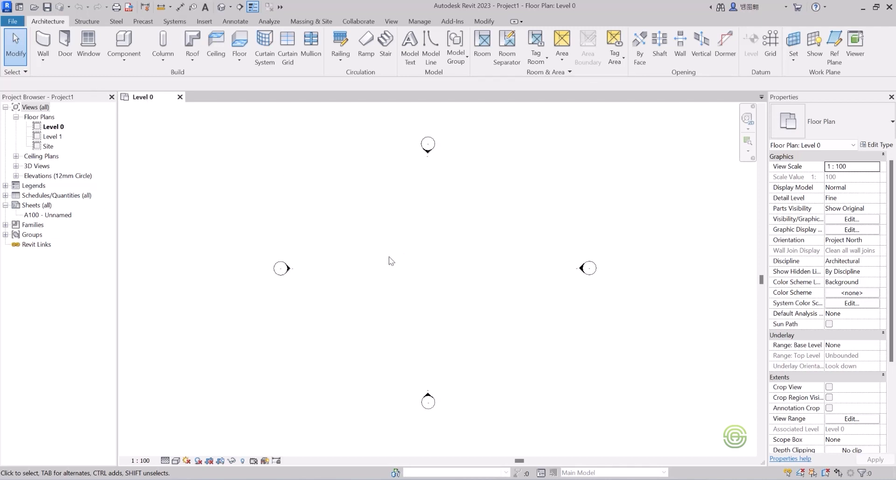
scroll(371, 266, up, 2)
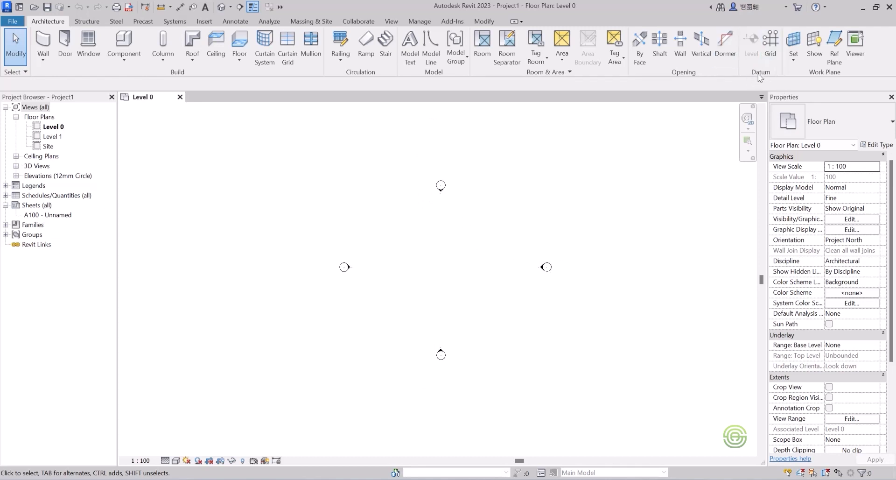
Try drawing a horizontal grid line left to right above the plan centre, then undo it.
click(771, 41)
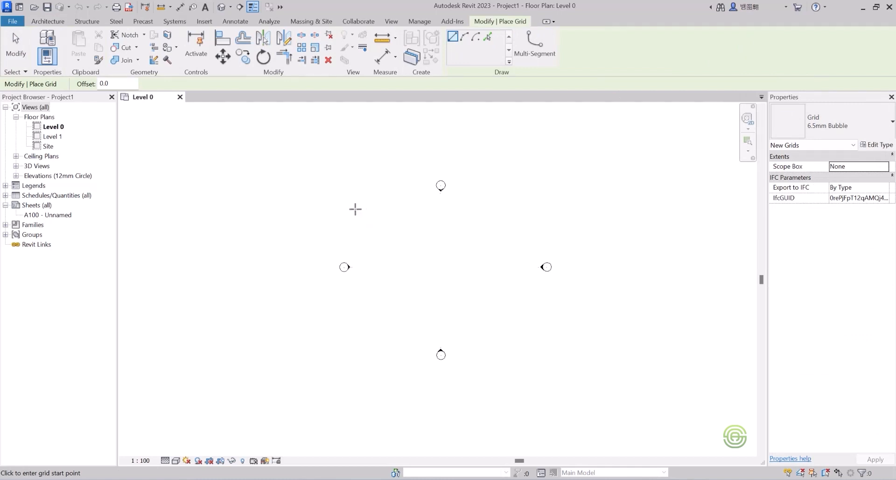
click(355, 210)
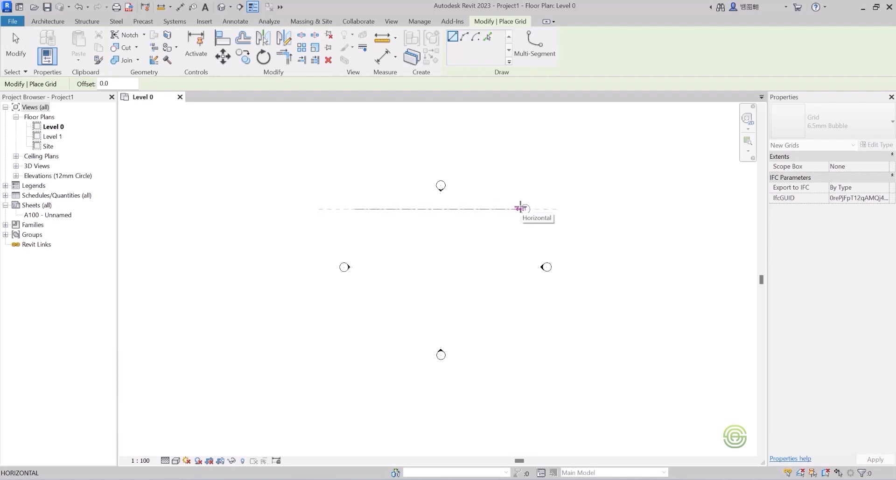
click(520, 209)
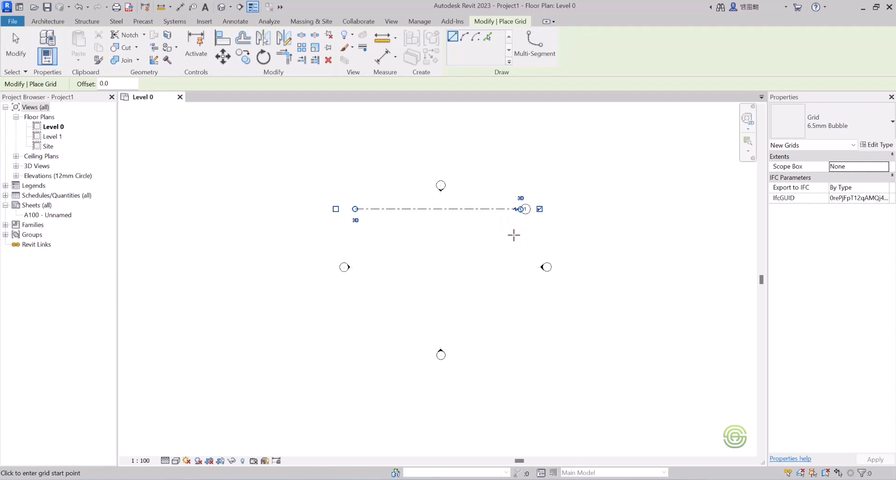
scroll(525, 207, up, 3)
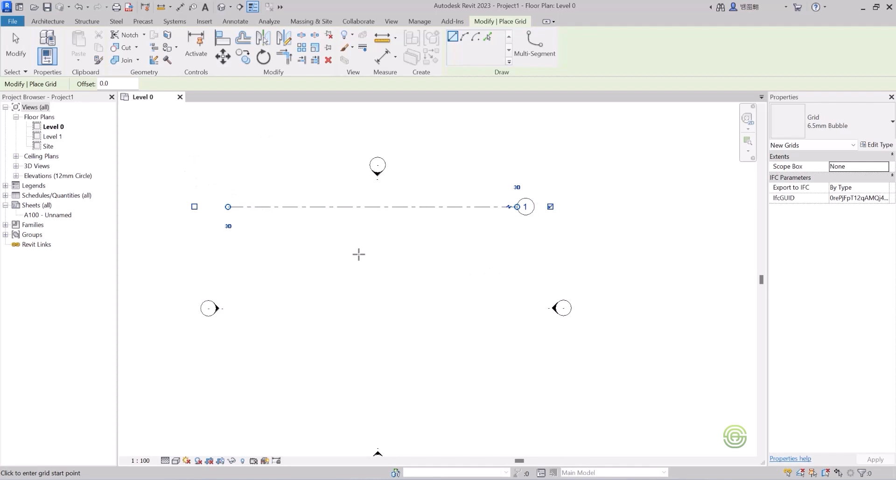
key(ctrl+z)
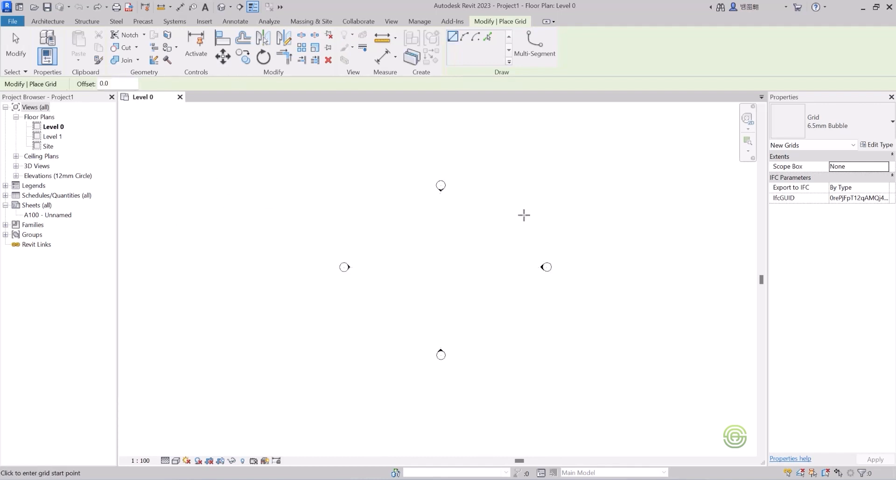
Draw a horizontal grid line from right to left above the plan centre so its bubble sits at the left end.
click(543, 214)
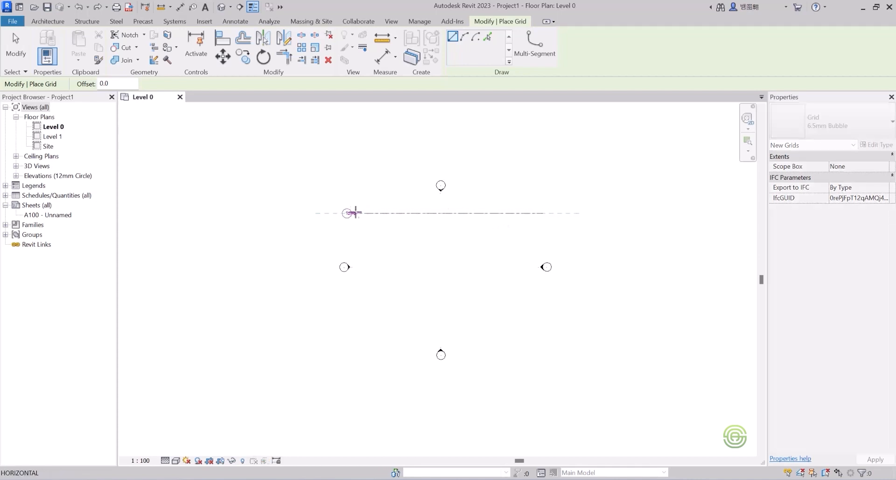
click(362, 213)
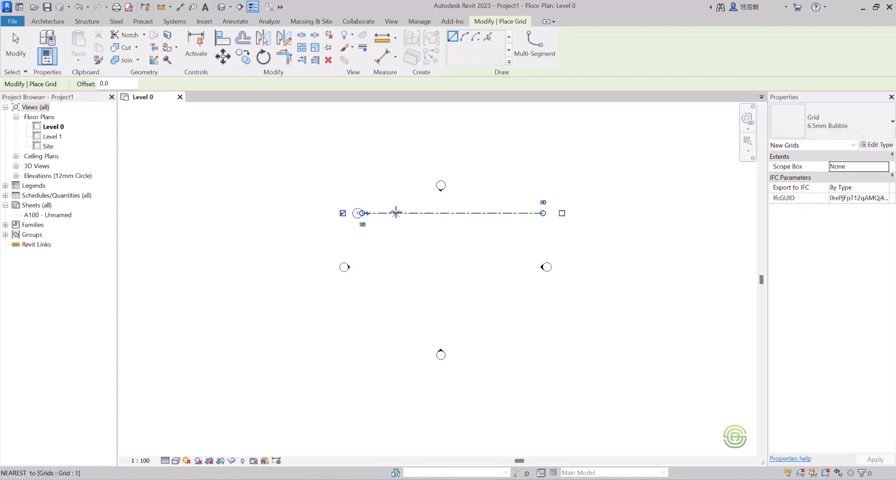
scroll(423, 222, up, 5)
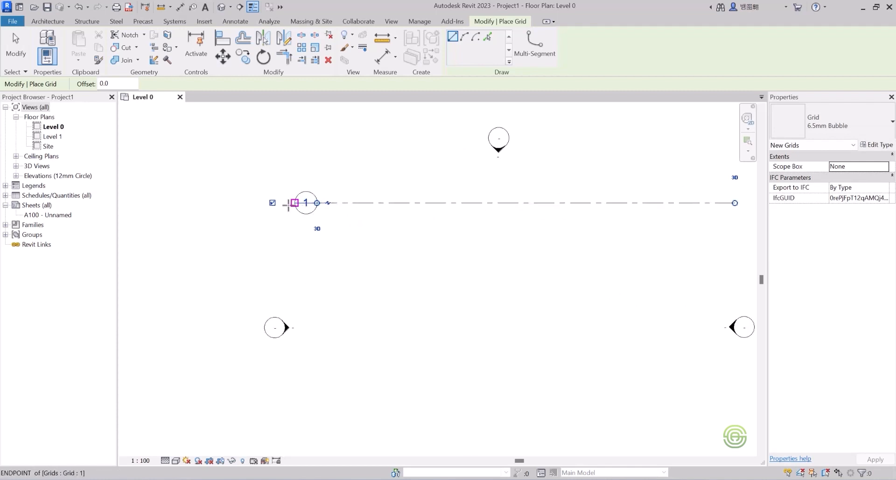
scroll(272, 202, down, 3)
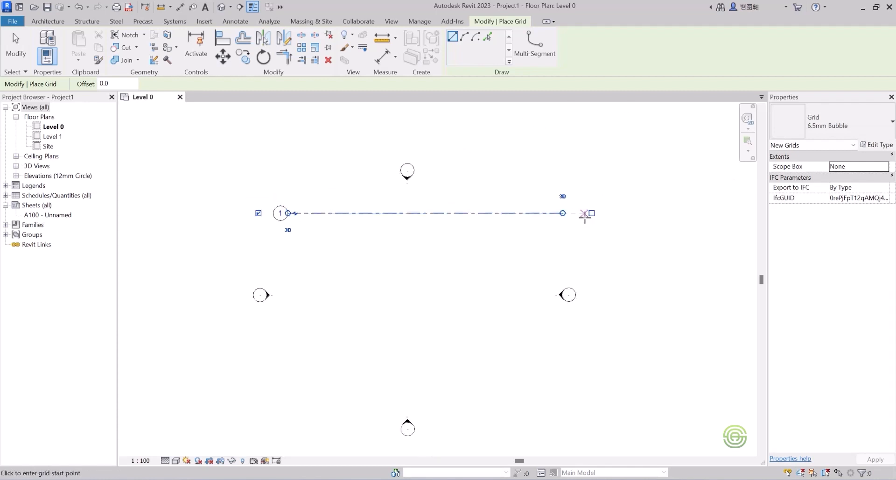
scroll(589, 212, up, 2)
scroll(589, 212, down, 2)
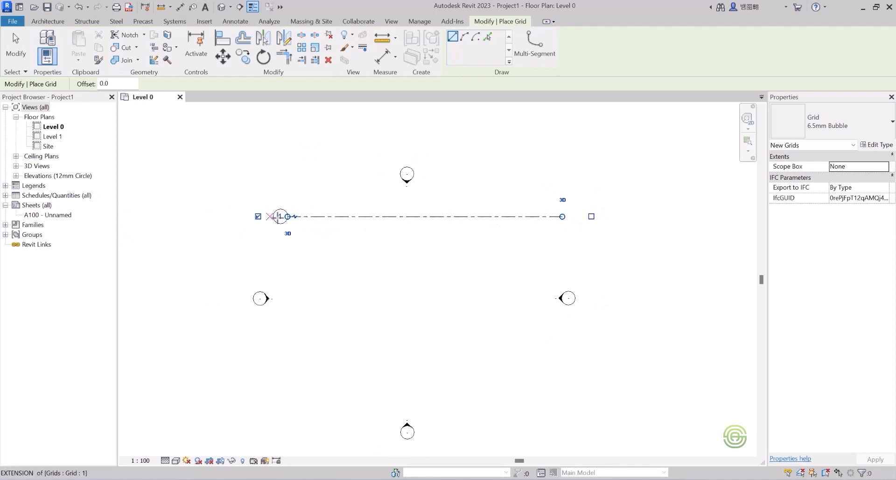
scroll(277, 215, up, 2)
scroll(262, 214, down, 2)
scroll(528, 222, up, 4)
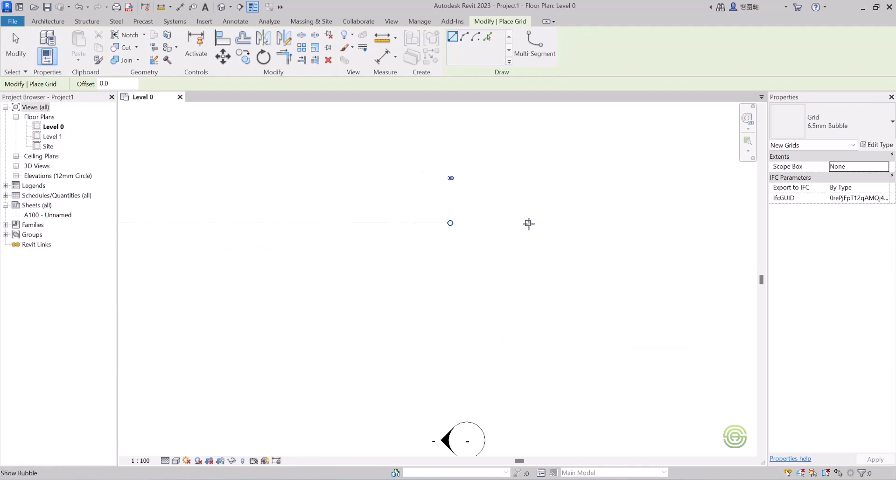
scroll(448, 214, down, 2)
key(Escape)
Select grid 1 and toggle its right-end bubble on and back off.
click(452, 231)
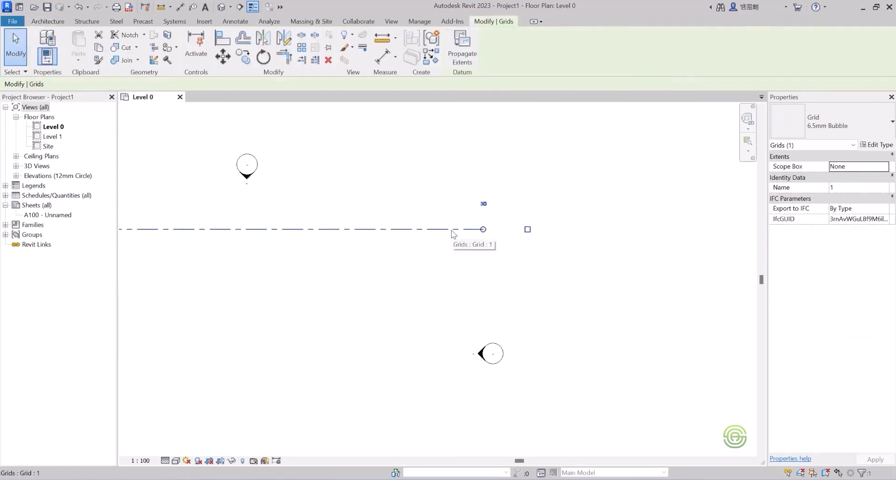
click(528, 229)
scroll(573, 234, down, 2)
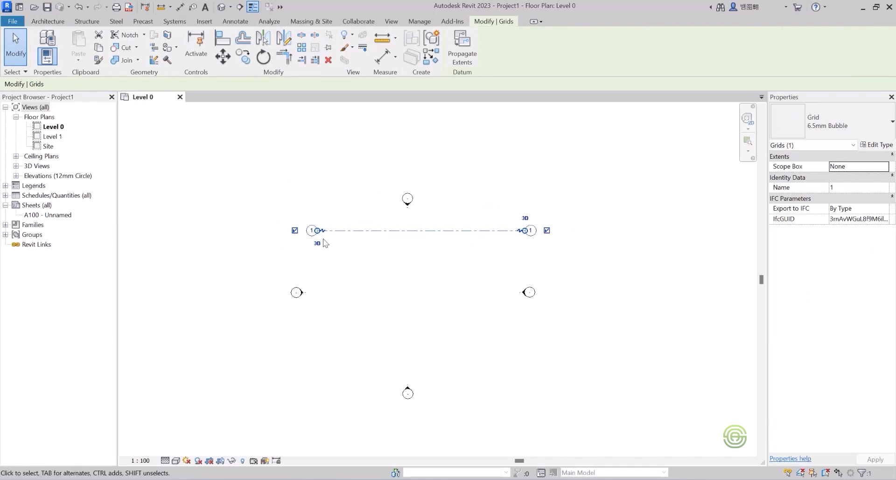
scroll(325, 243, up, 2)
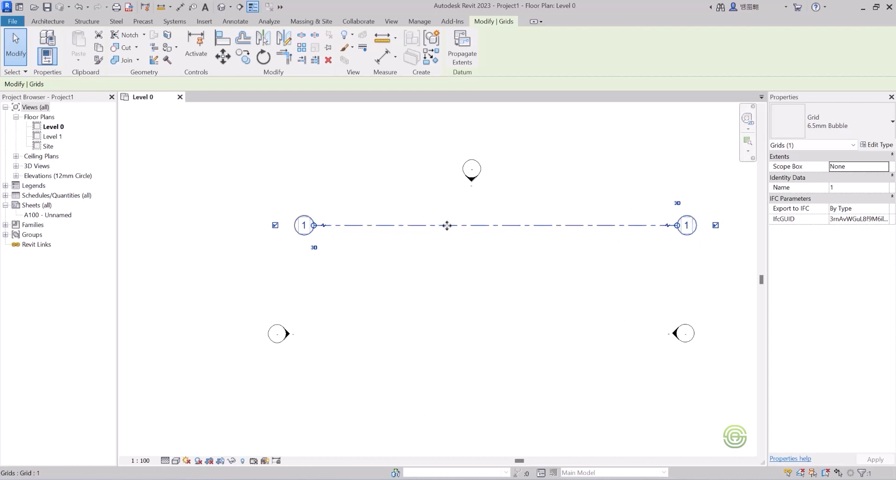
scroll(345, 211, down, 3)
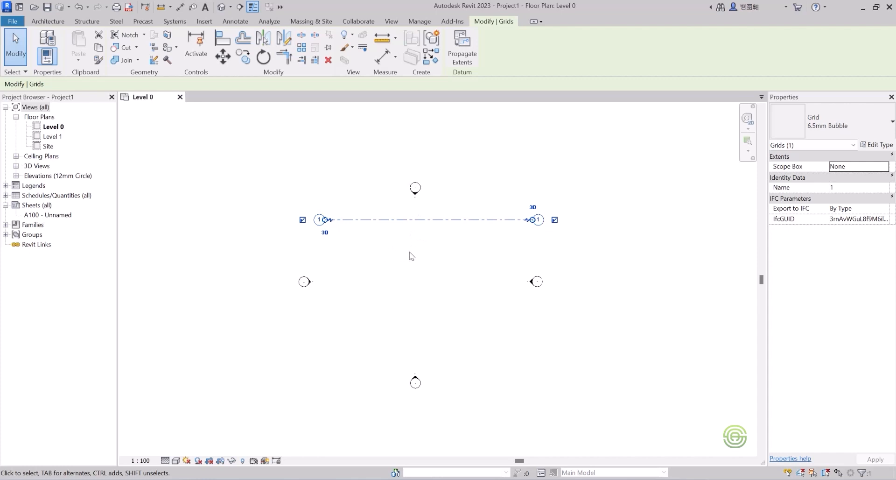
click(555, 219)
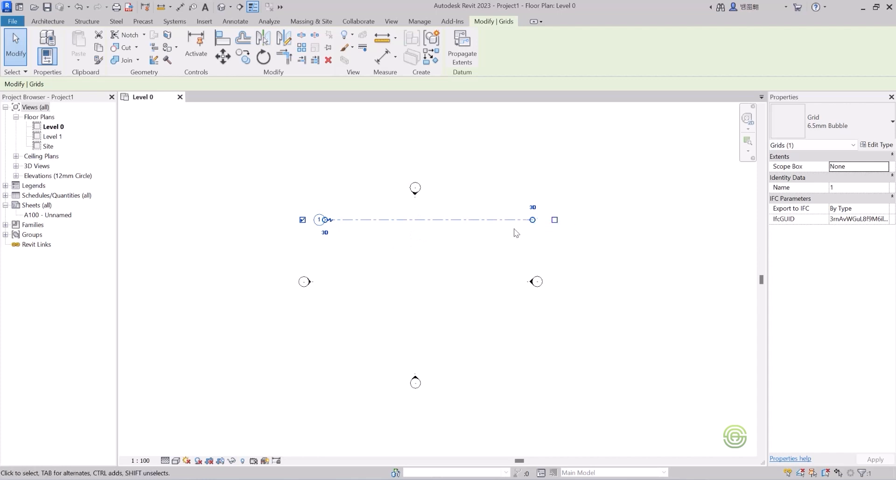
Draw a second horizontal grid from right to left, 5000 below grid 1 and aligned with its ends.
click(32, 22)
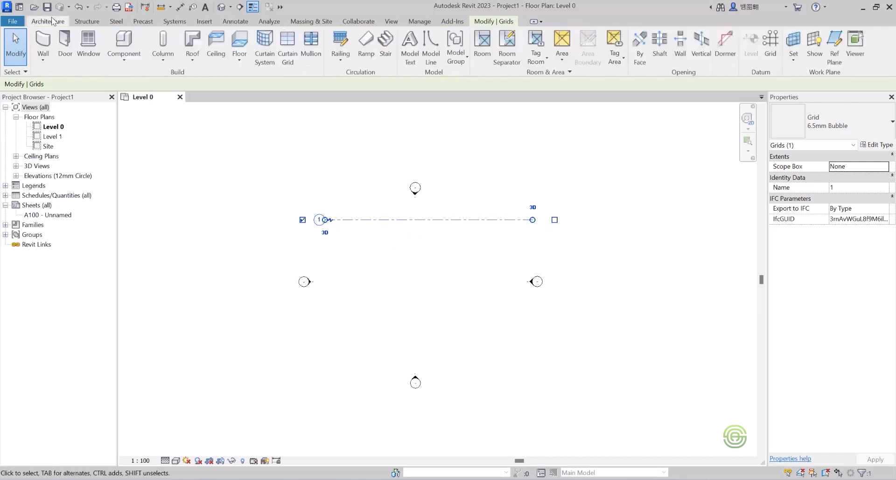
key(Escape)
click(770, 46)
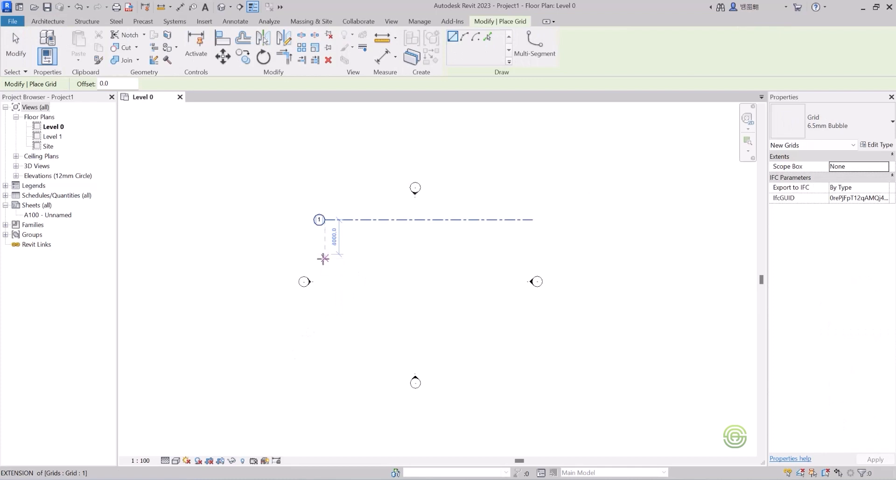
click(323, 260)
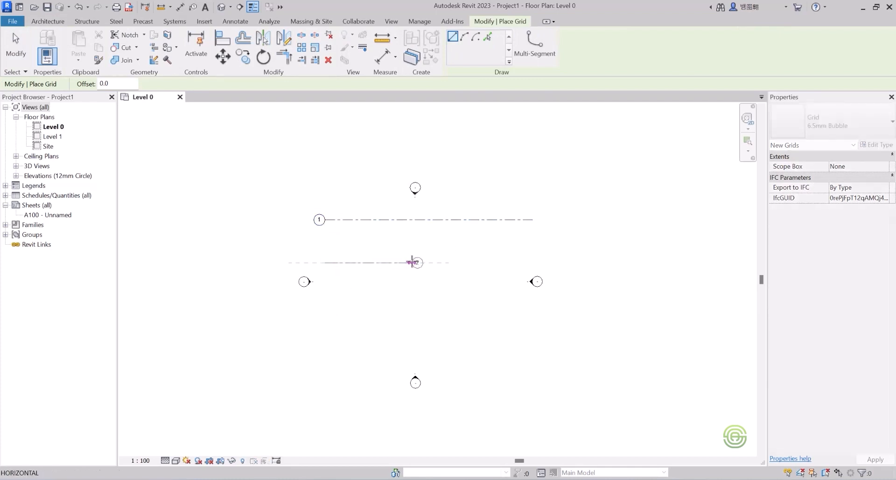
key(Escape)
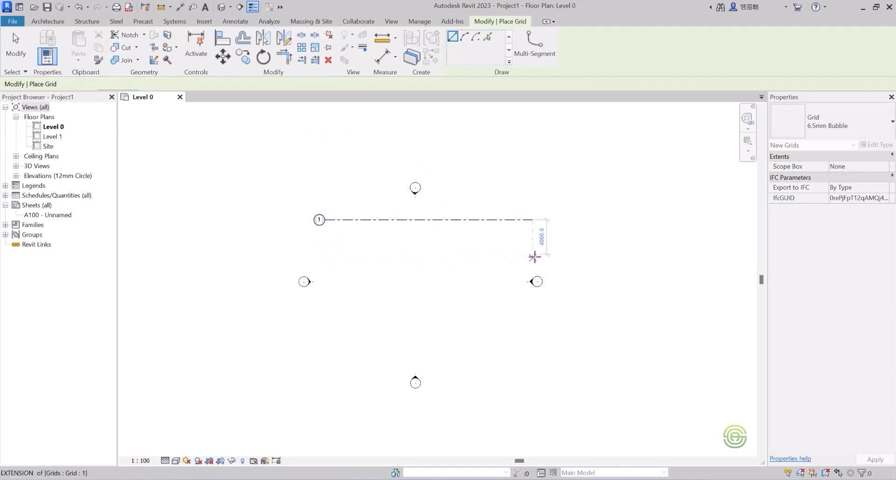
click(532, 261)
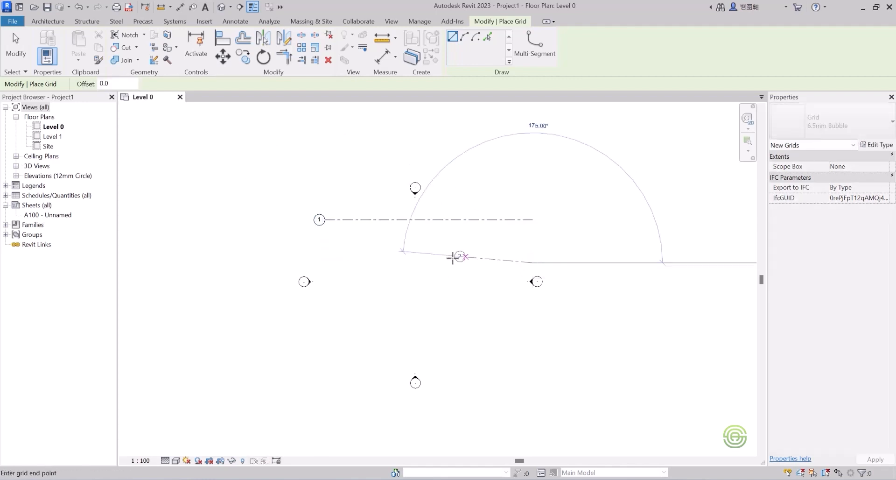
click(325, 262)
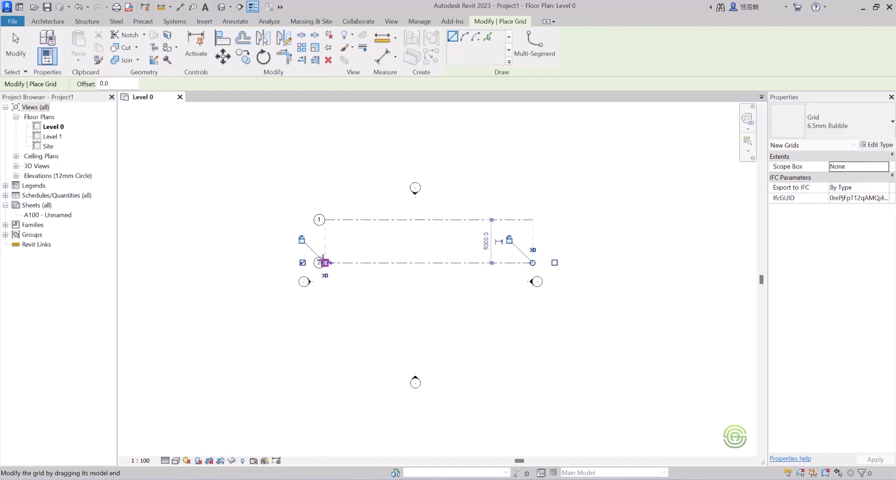
key(Escape)
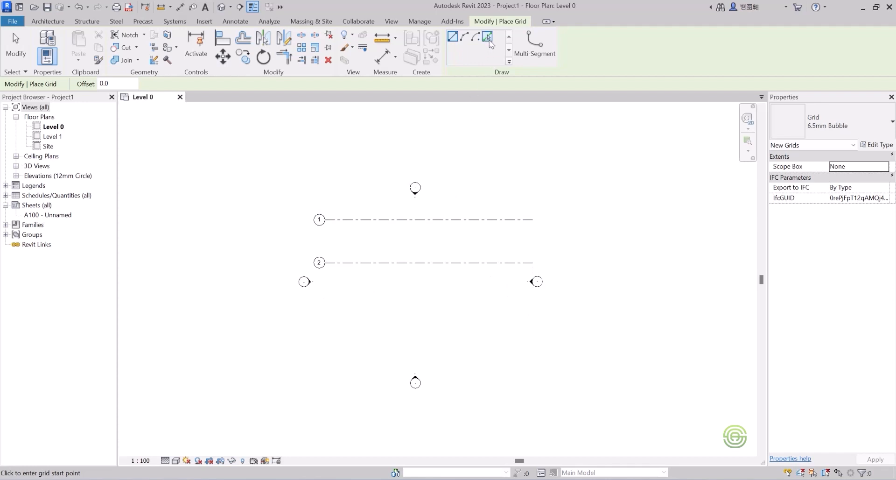
Pick Lines with a 5000 offset to create grids 3, 4 and 5, each offset below the previous grid.
click(488, 37)
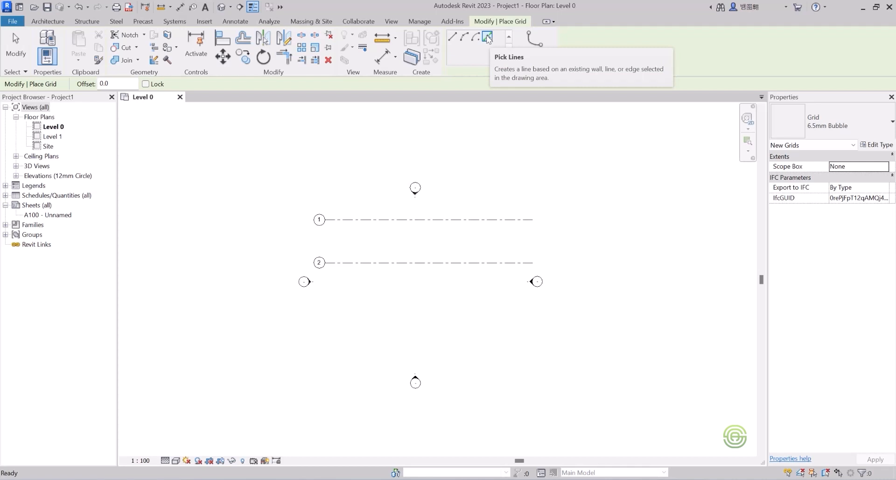
drag(119, 84, 91, 79)
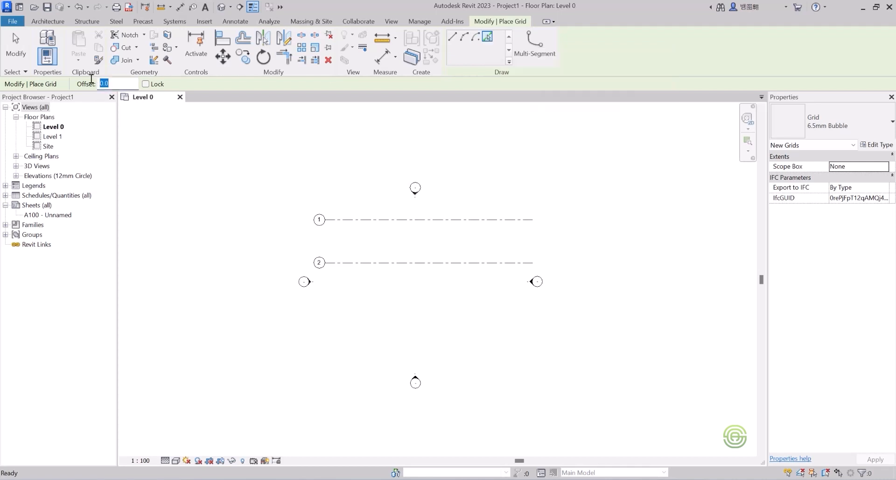
text(5000)
key(Return)
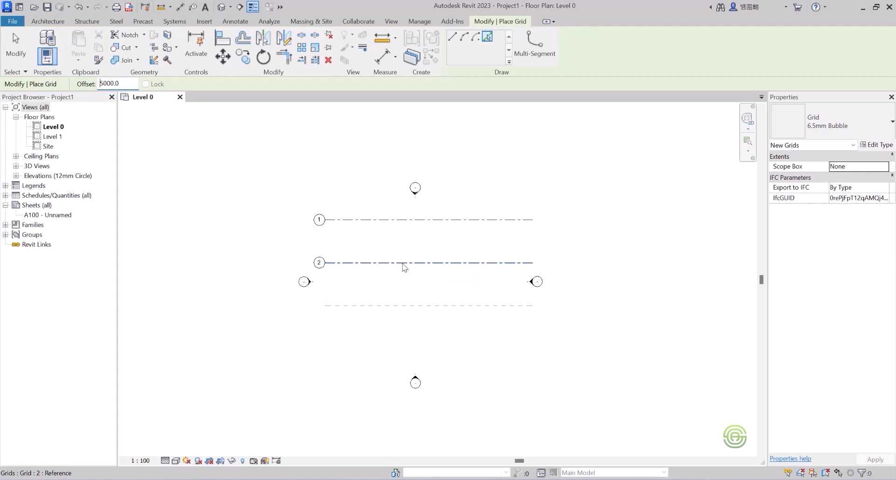
click(403, 264)
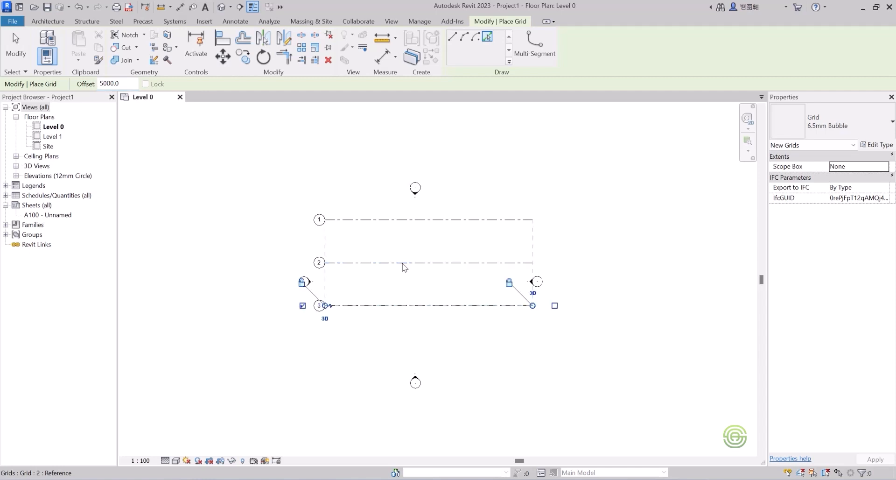
click(415, 311)
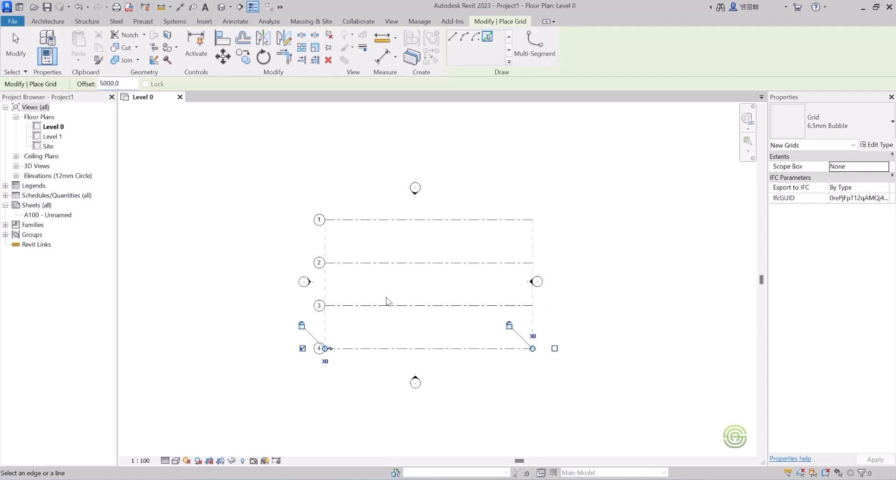
click(430, 350)
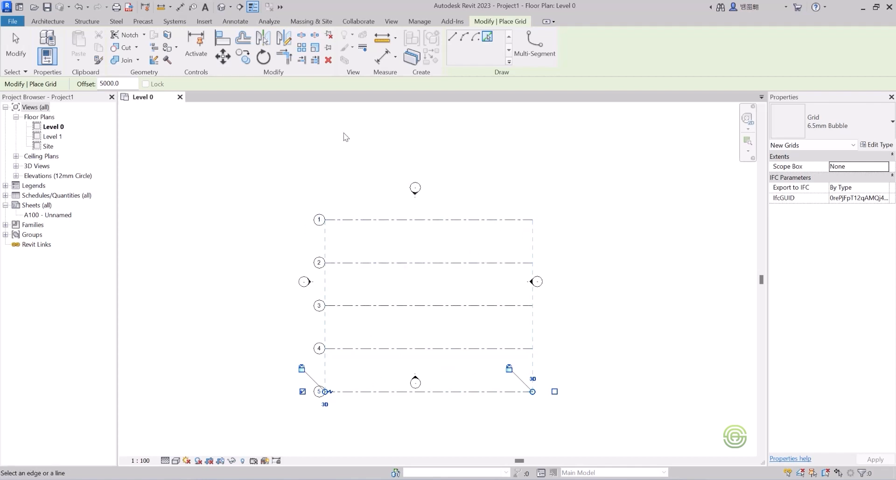
key(Escape)
key(Escape)
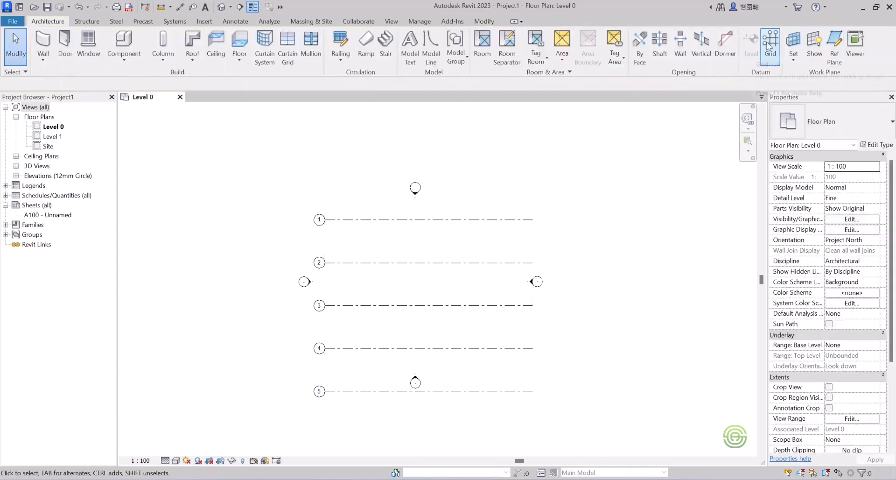
Draw a vertical grid line from bottom to top near the left ends of the horizontal grids, with its bubble at the top.
click(771, 43)
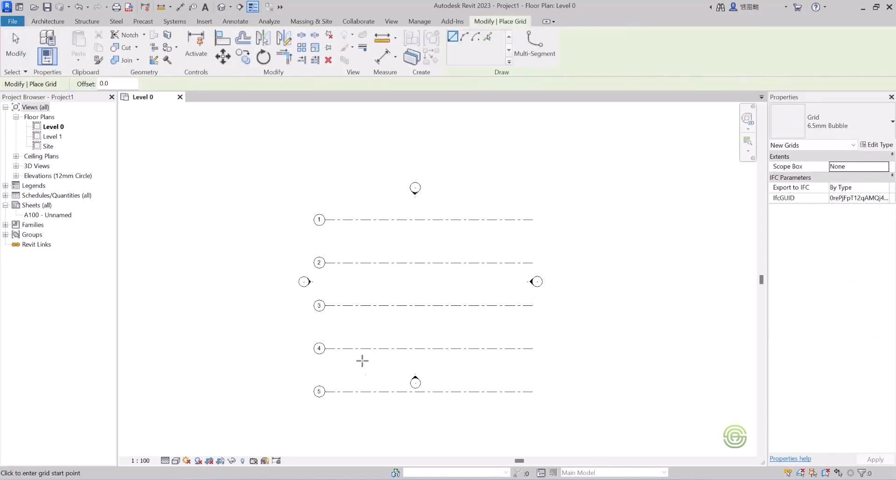
scroll(338, 303, down, 2)
scroll(347, 365, up, 1)
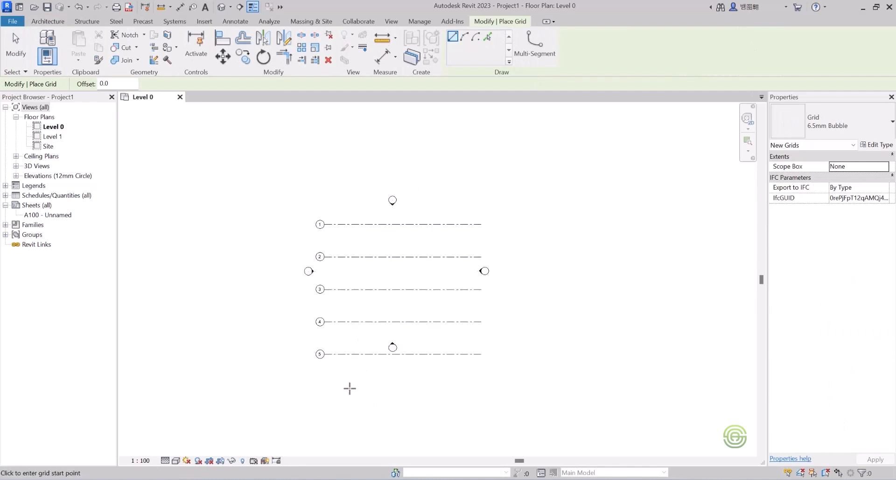
click(350, 390)
scroll(350, 233, up, 1)
scroll(359, 169, down, 1)
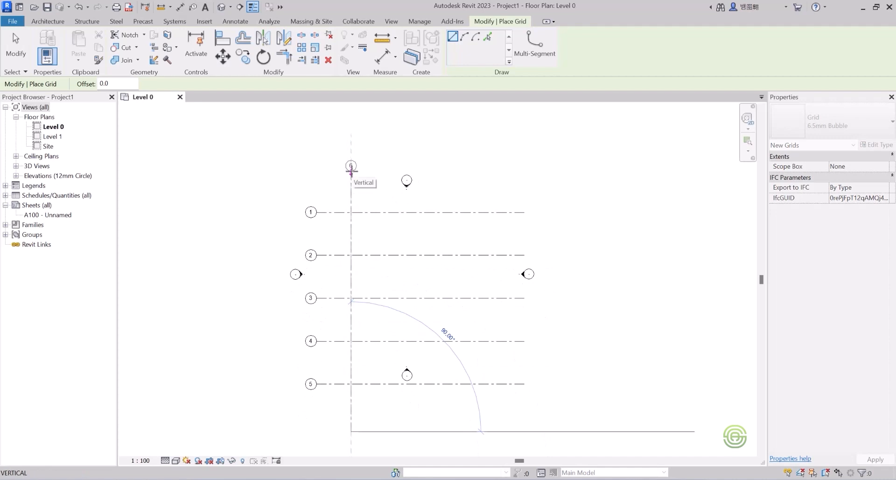
click(351, 169)
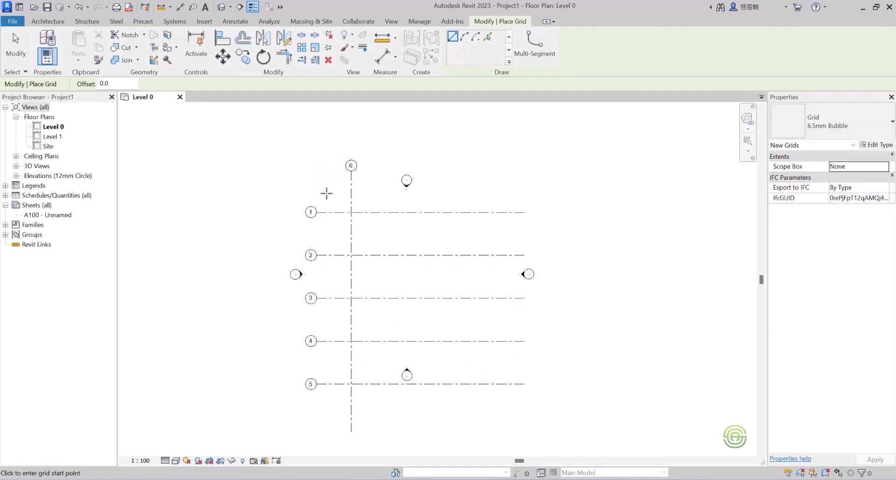
key(Escape)
key(Escape)
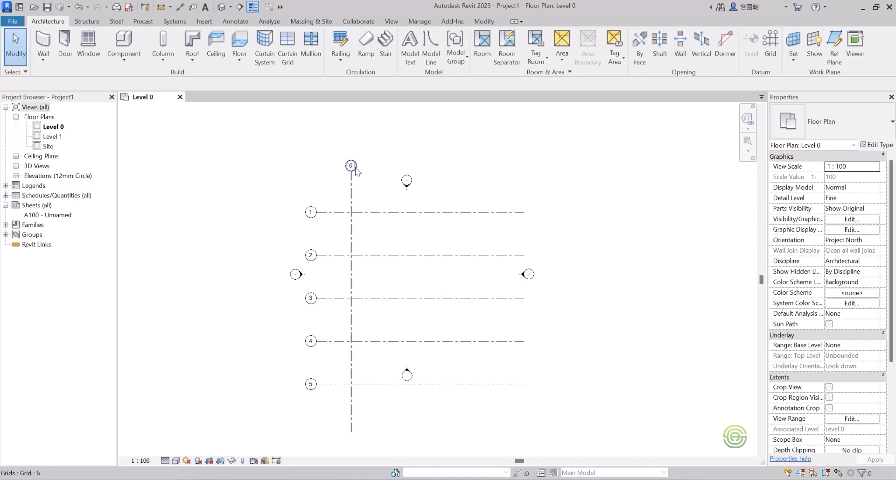
Rename the new vertical grid's bubble label as A.
scroll(373, 159, up, 2)
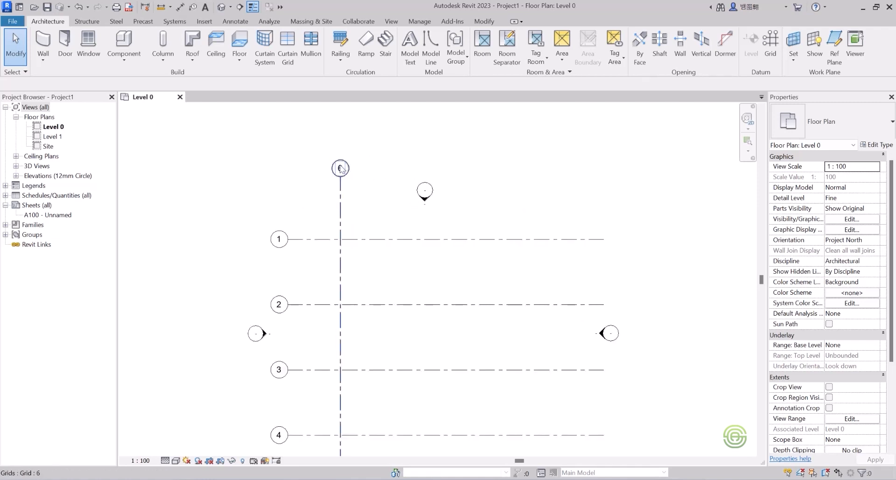
click(340, 170)
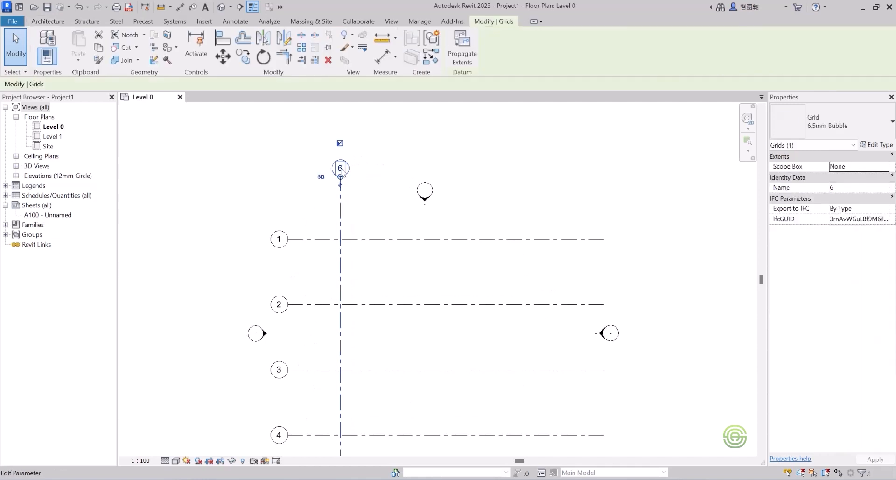
click(341, 168)
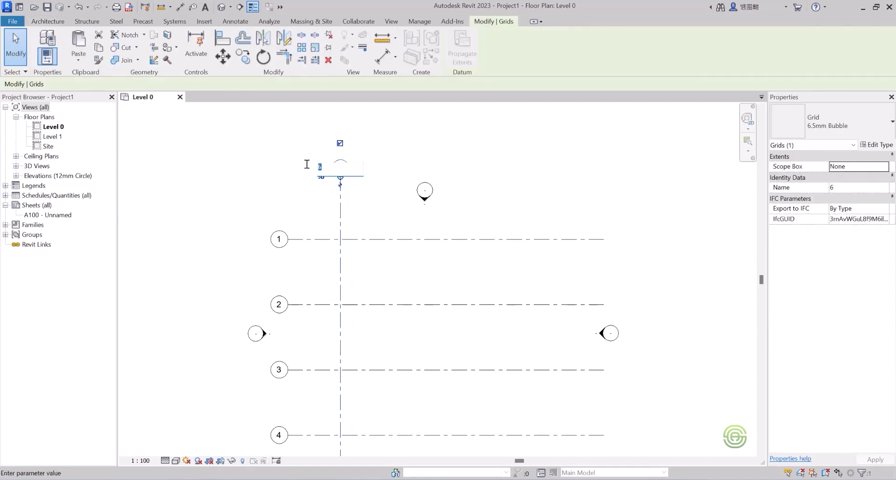
text(A)
click(286, 154)
Pick Lines with a 5000 offset to create vertical grids B, C, D and E, each offset right of the previous grid.
scroll(331, 170, down, 2)
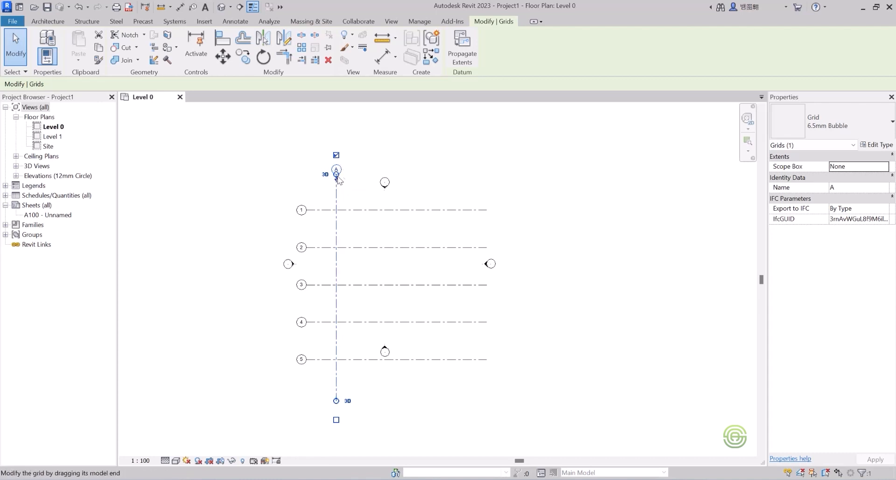
click(348, 227)
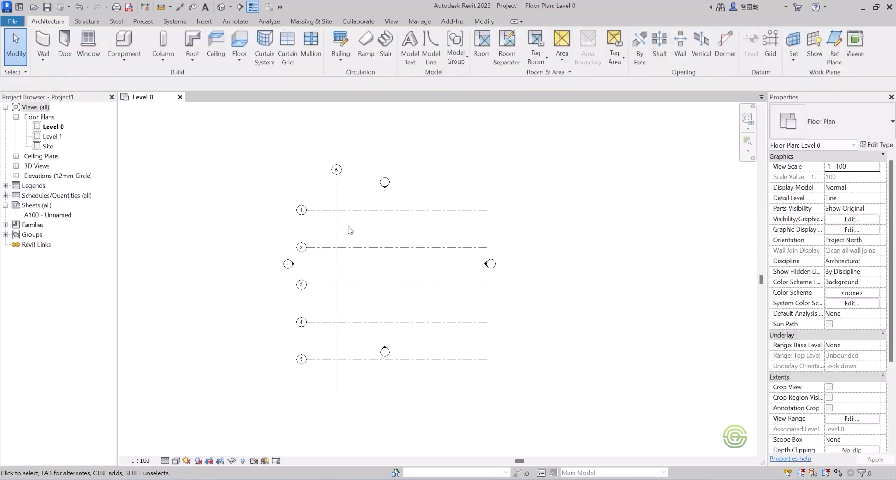
click(337, 202)
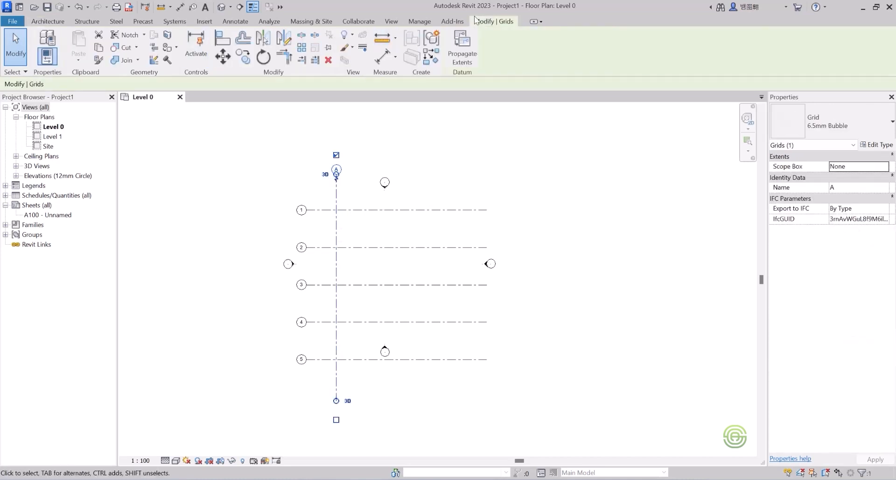
click(48, 22)
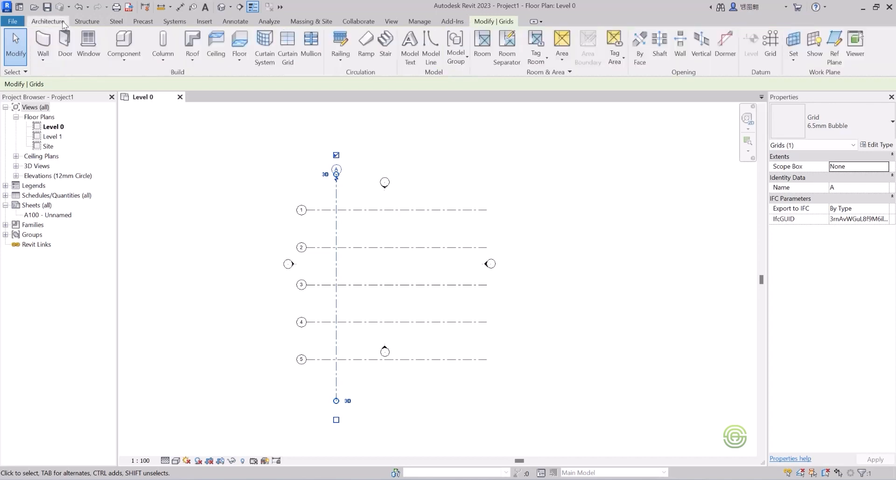
click(768, 44)
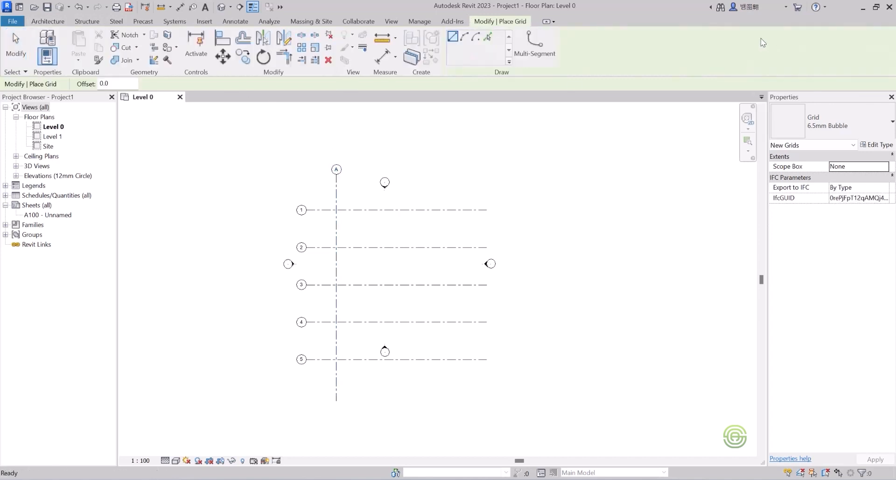
click(487, 38)
drag(127, 85, 92, 84)
text(5000)
key(Return)
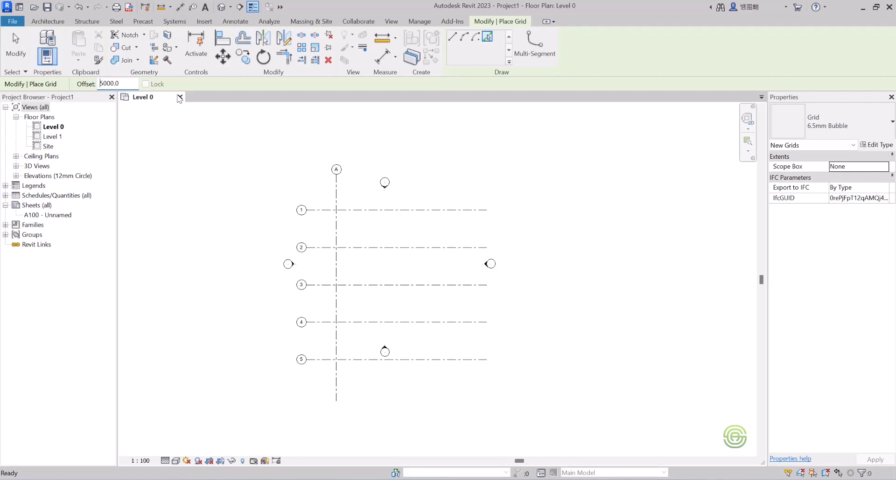
click(337, 233)
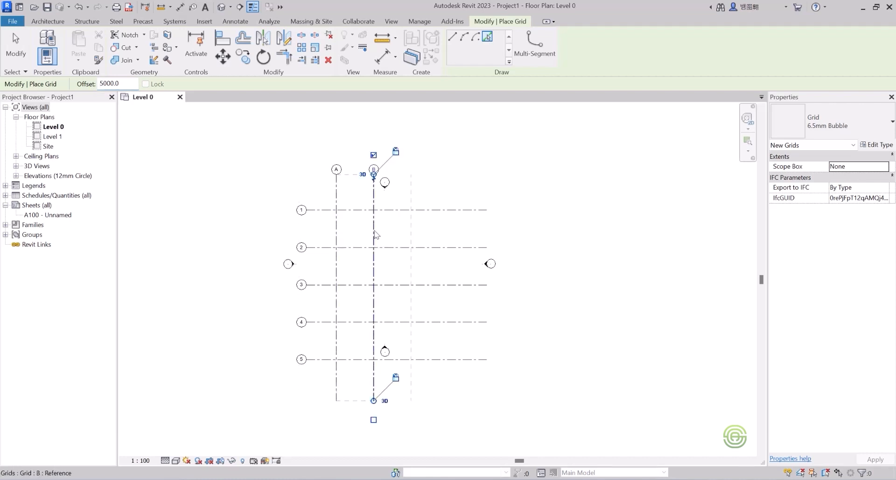
click(374, 233)
click(412, 233)
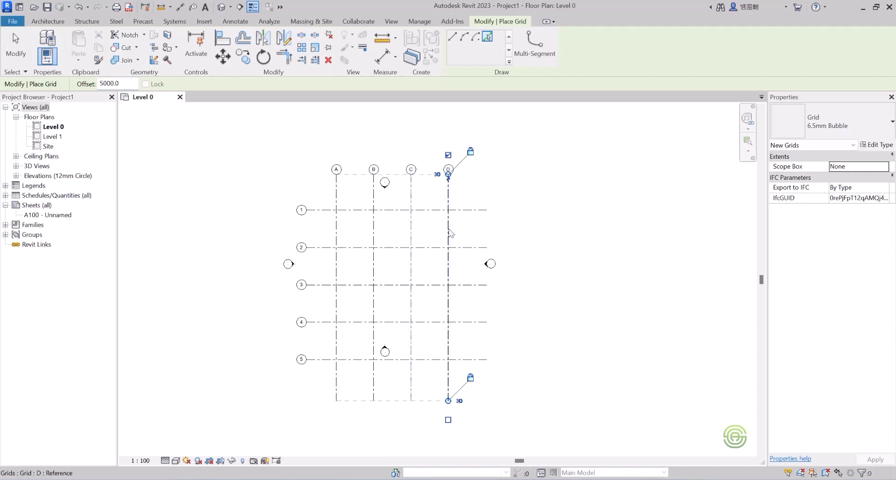
click(448, 233)
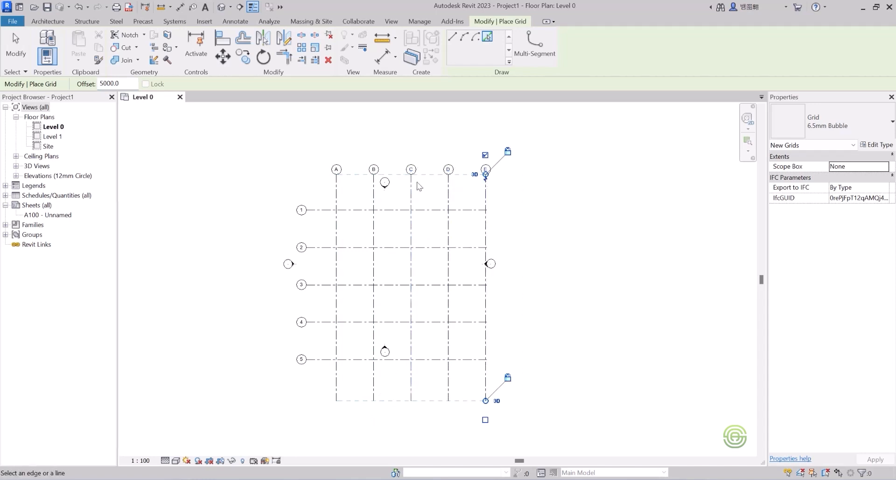
scroll(332, 170, up, 2)
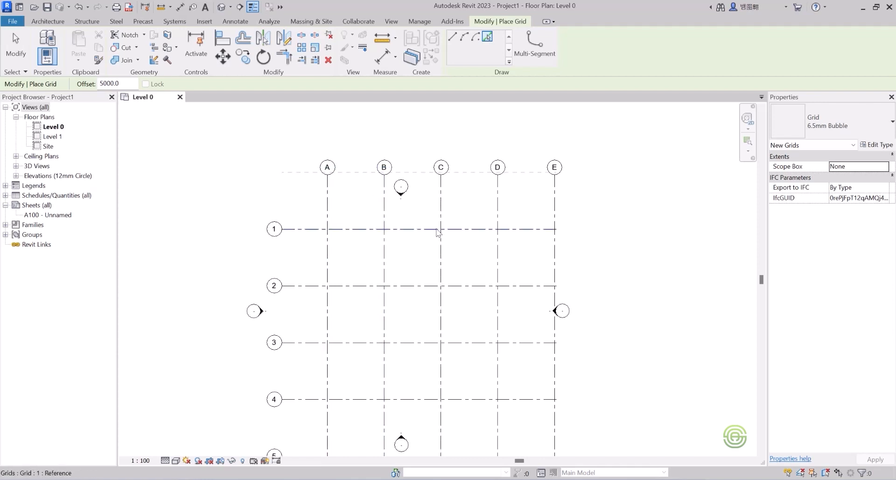
scroll(342, 209, down, 2)
key(Escape)
key(Escape)
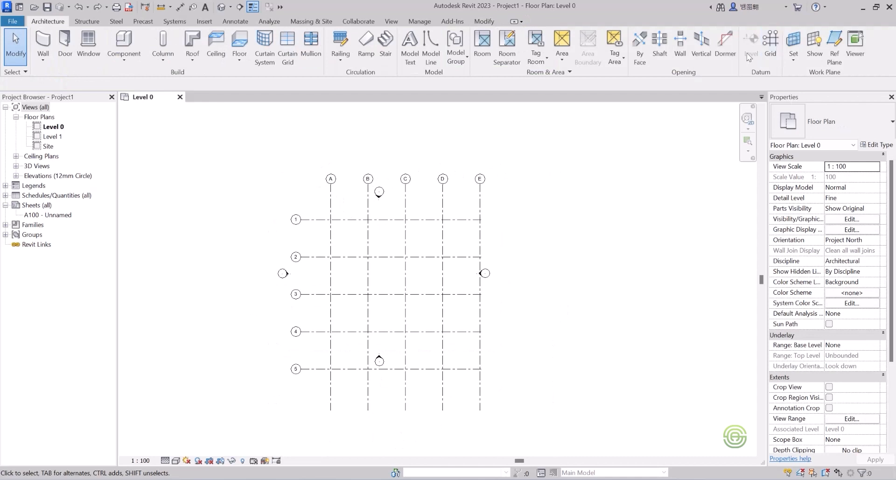
Extend the right ends of the aligned horizontal grids past grid E by dragging grid 1's end.
click(458, 219)
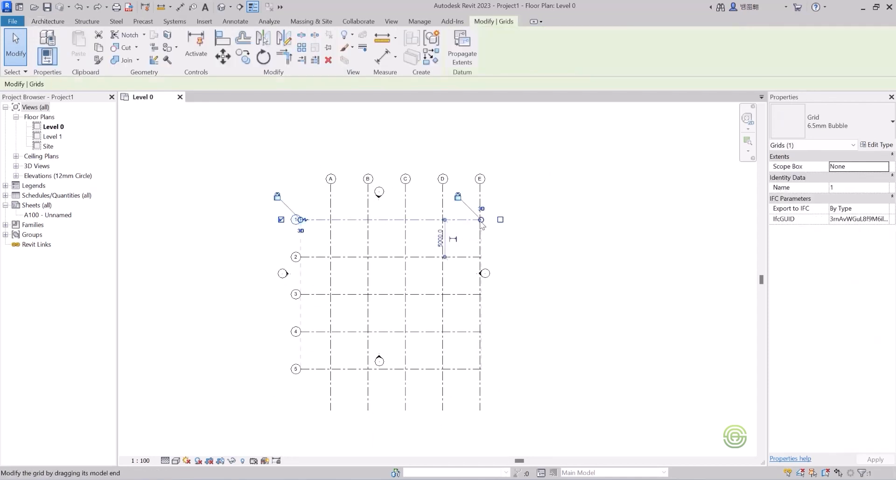
drag(482, 220, 517, 220)
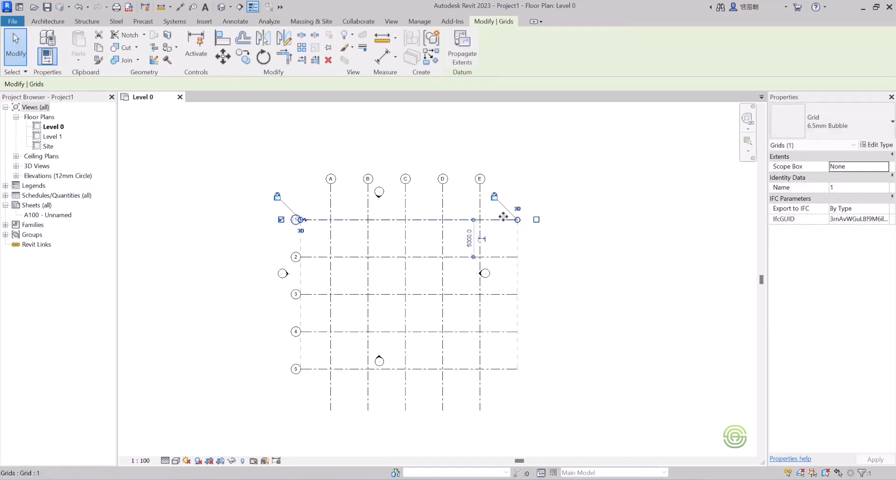
key(Escape)
scroll(320, 173, up, 2)
scroll(320, 173, down, 3)
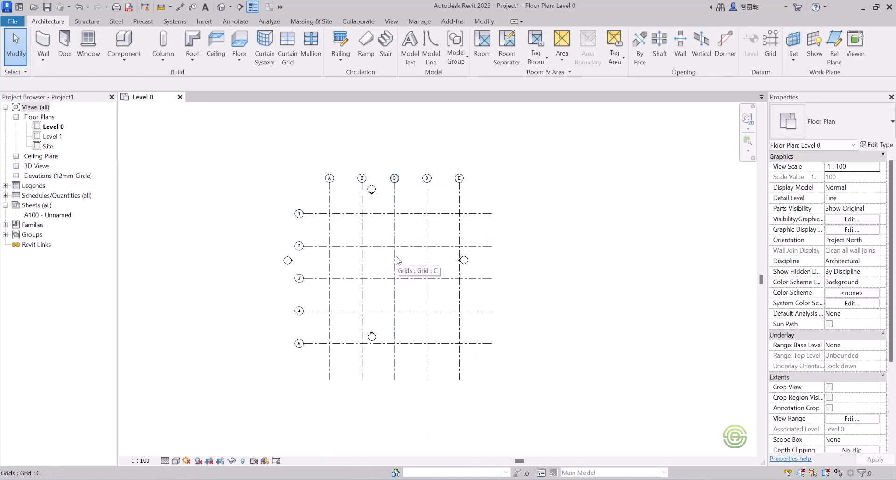
scroll(316, 195, down, 3)
scroll(336, 218, up, 2)
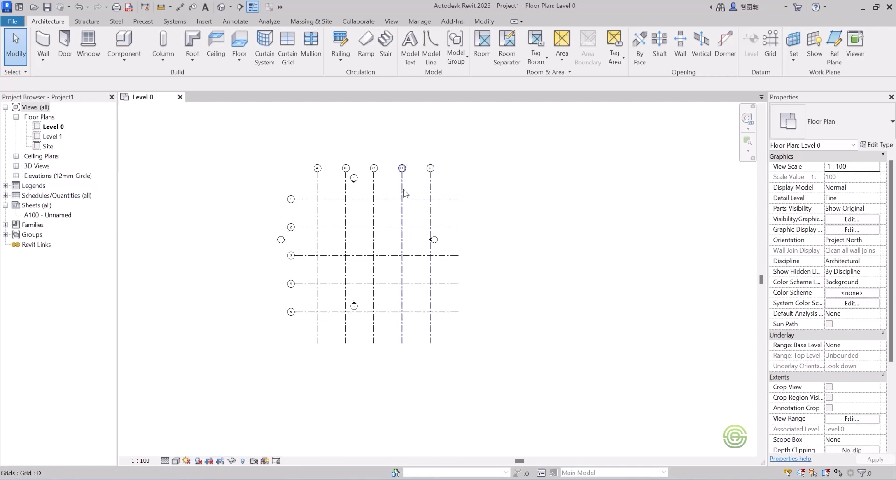
Start a multi-segment grid below the layout and sketch its first horizontal run about 11000 long.
click(771, 44)
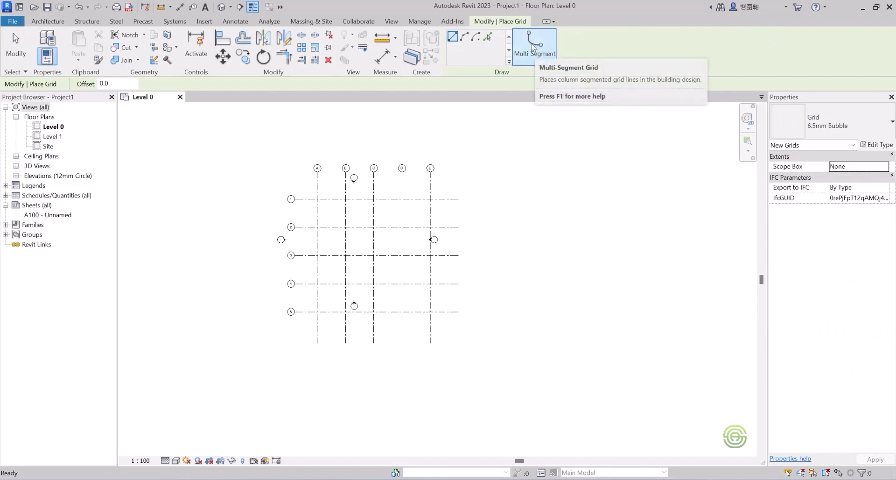
scroll(325, 203, up, 2)
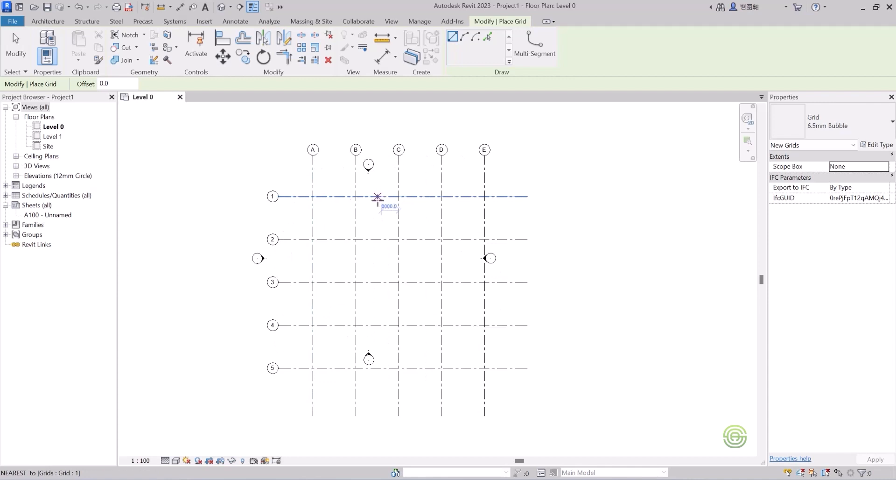
scroll(377, 196, up, 2)
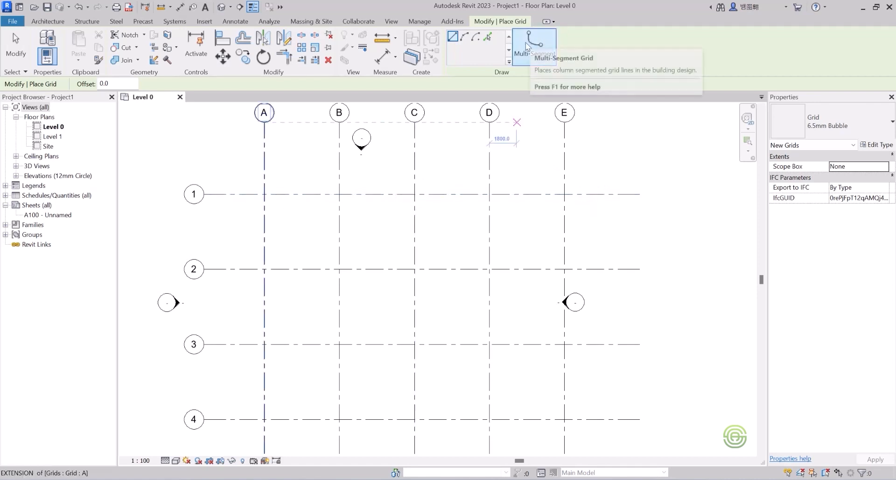
scroll(434, 165, down, 5)
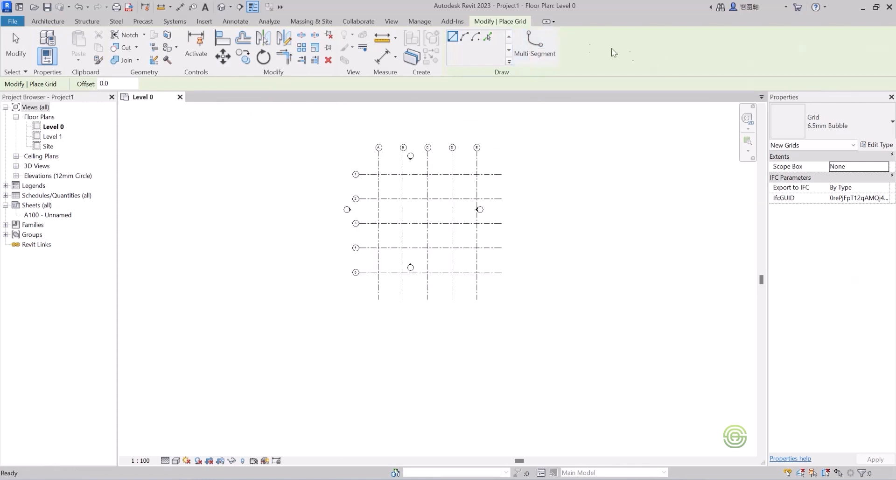
click(536, 46)
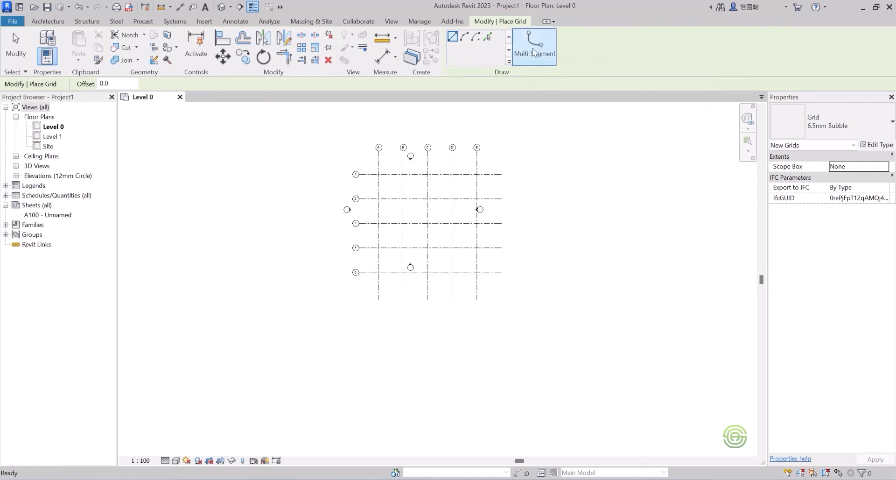
scroll(367, 168, down, 3)
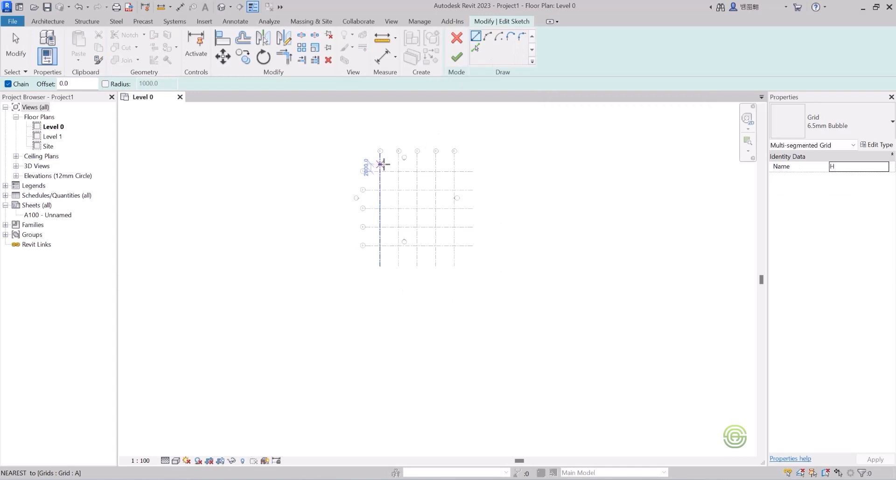
click(377, 225)
scroll(366, 275, up, 1)
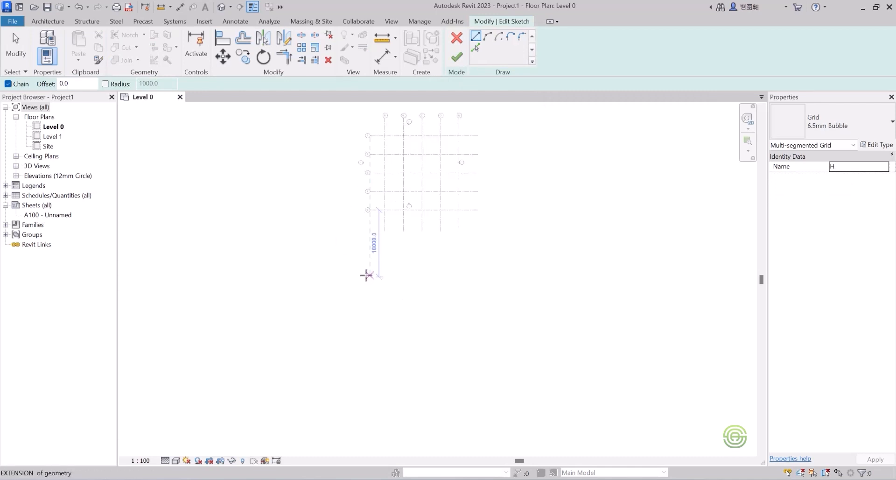
click(367, 275)
scroll(420, 258, up, 2)
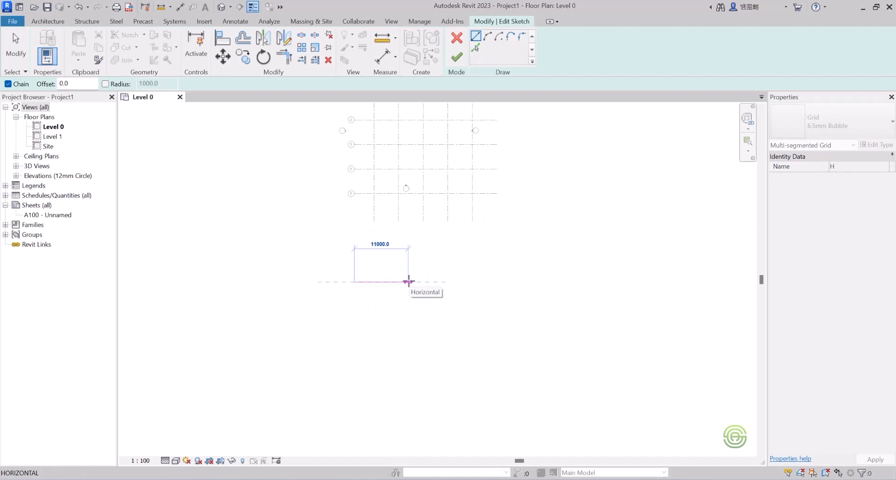
click(409, 281)
Add a 45° jog and a second horizontal run to the multi-segment grid, then finish the sketch.
scroll(430, 255, up, 1)
scroll(424, 263, up, 4)
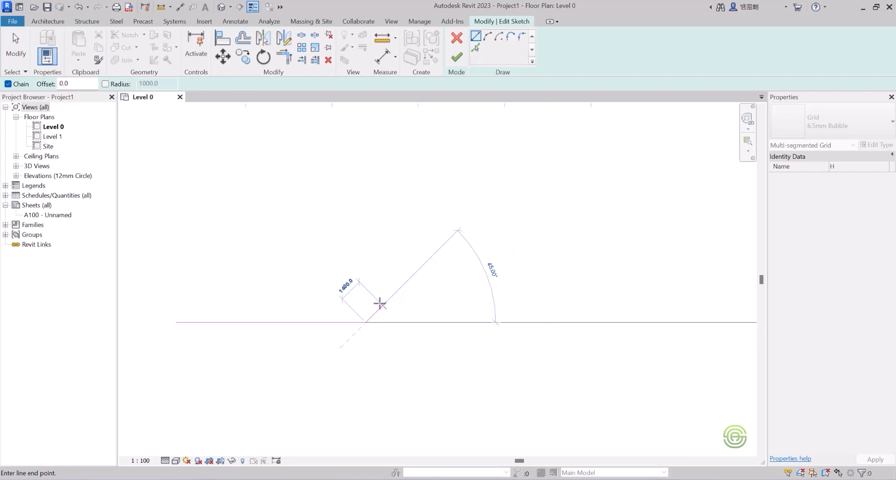
click(382, 303)
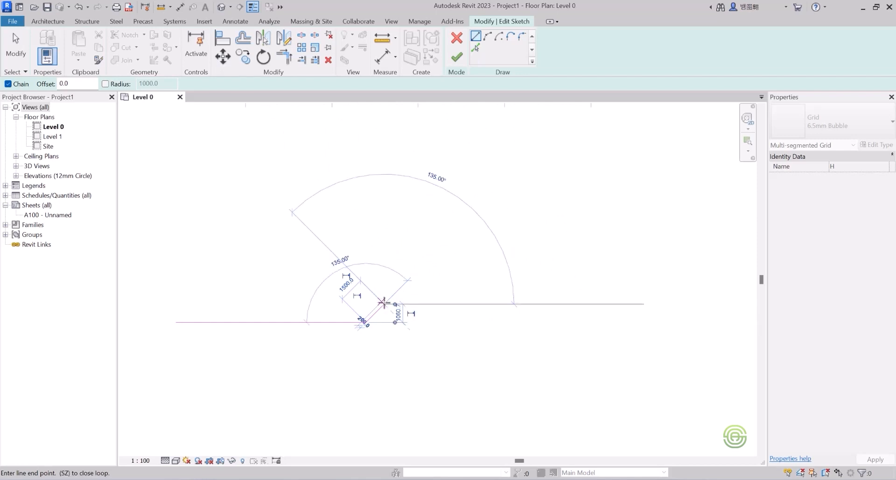
scroll(520, 304, down, 2)
click(560, 304)
key(Escape)
click(457, 58)
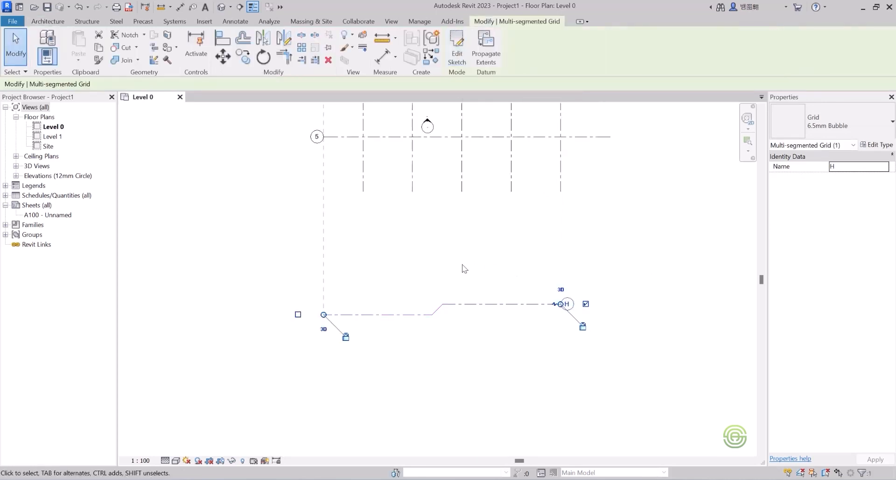
Deselect the multi-segment grid and zoom around to review the whole grid layout.
scroll(434, 273, down, 1)
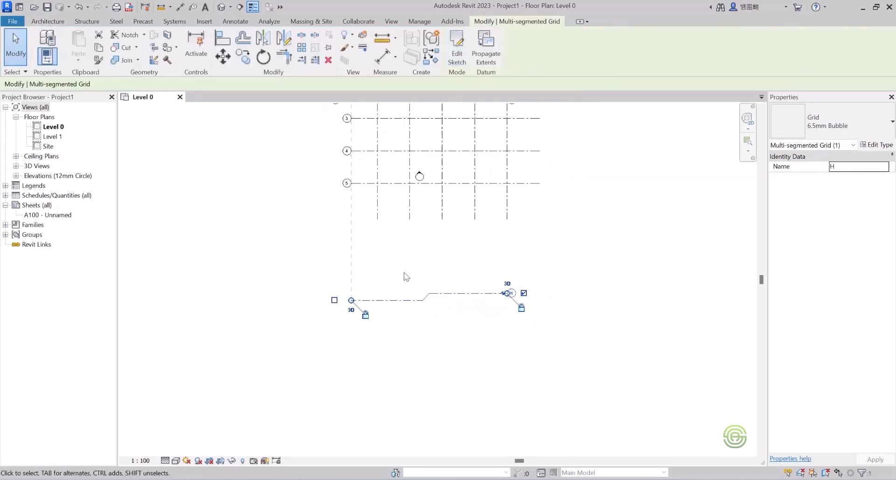
click(404, 318)
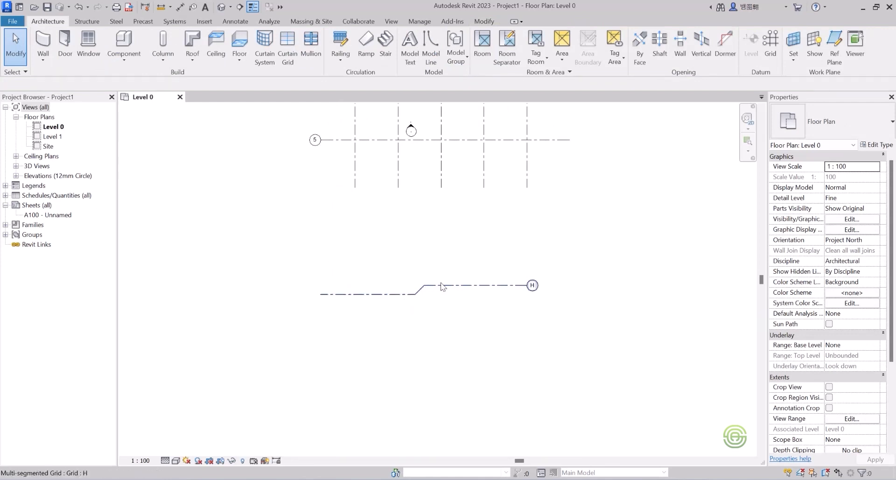
scroll(499, 339, down, 1)
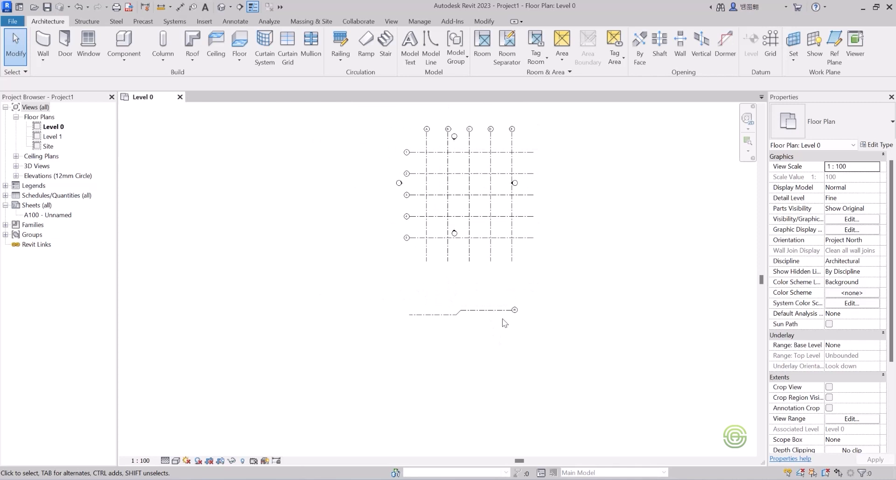
scroll(485, 316, up, 2)
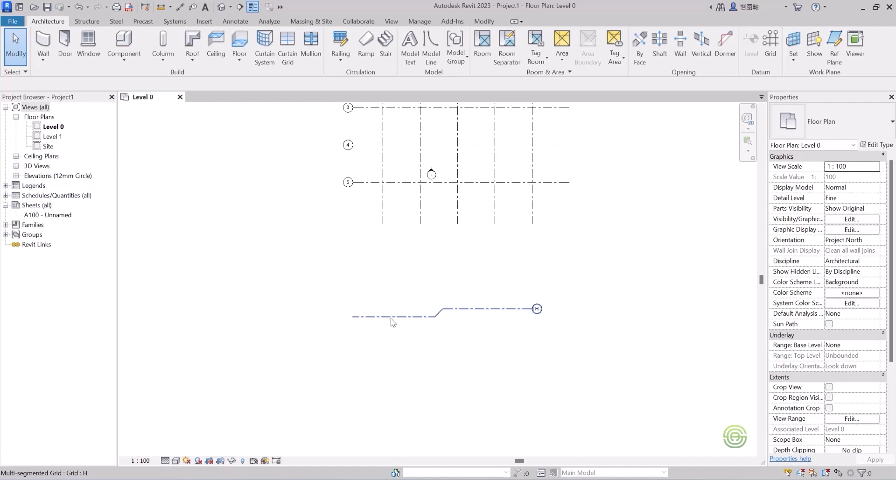
scroll(460, 312, down, 2)
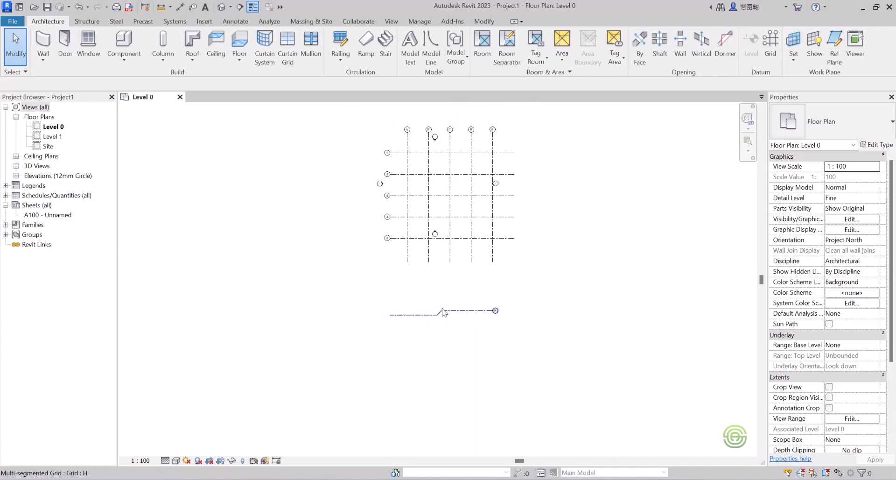
scroll(411, 261, down, 1)
scroll(385, 236, up, 3)
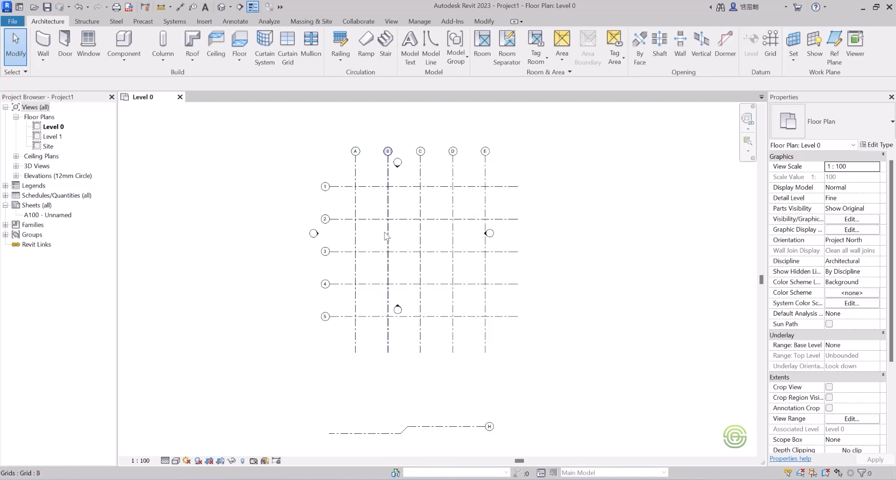
scroll(396, 306, down, 1)
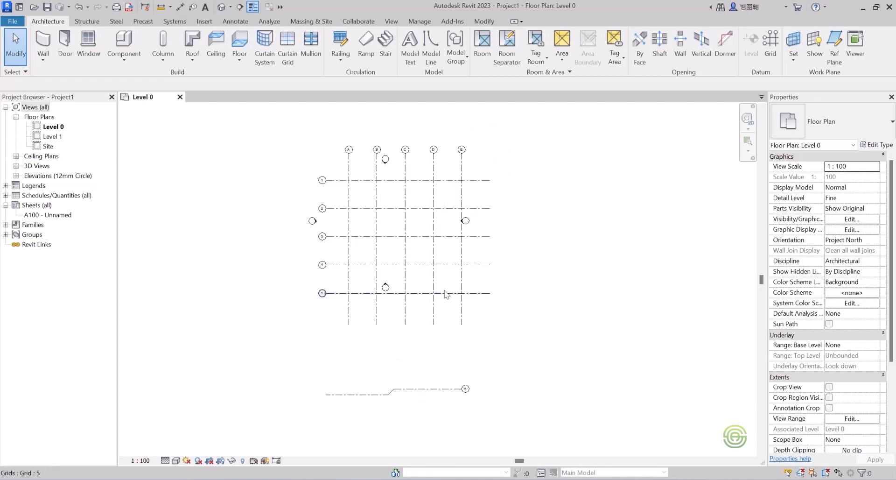
Start placing a 450x450mm Columns_Rectangular architectural column and place it at the intersection of grids A and 1.
click(164, 55)
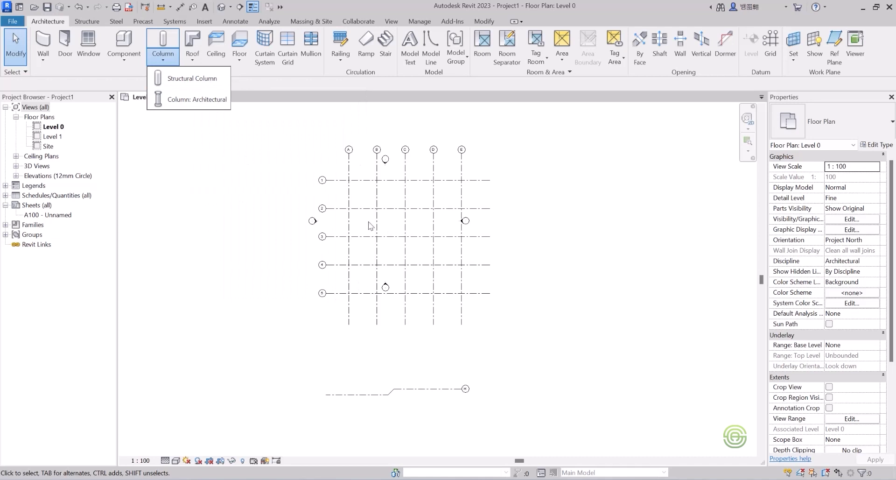
click(196, 100)
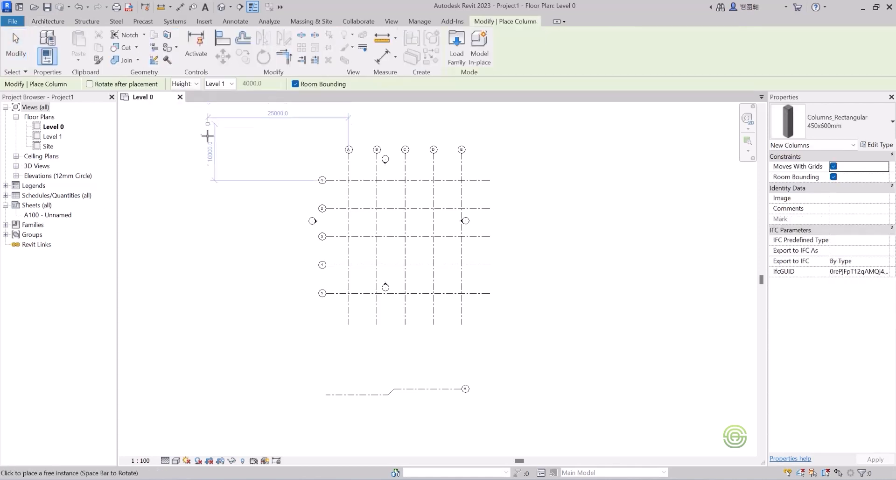
click(817, 120)
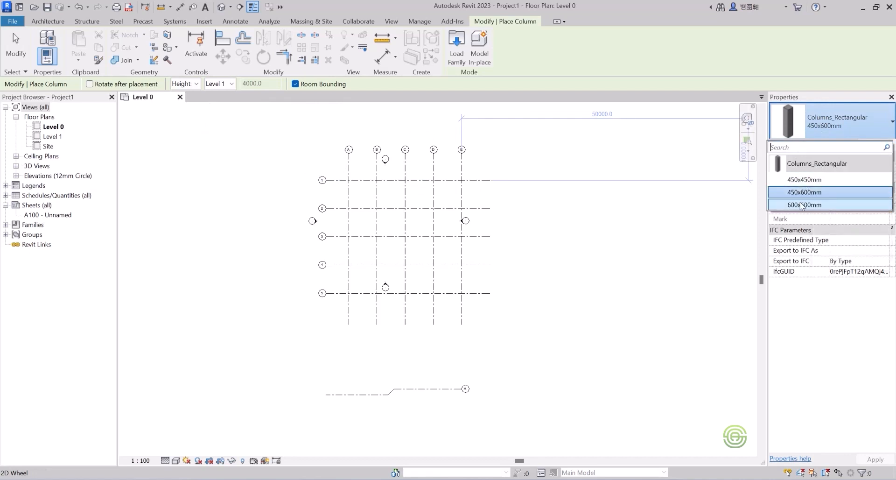
mouse_move(801, 205)
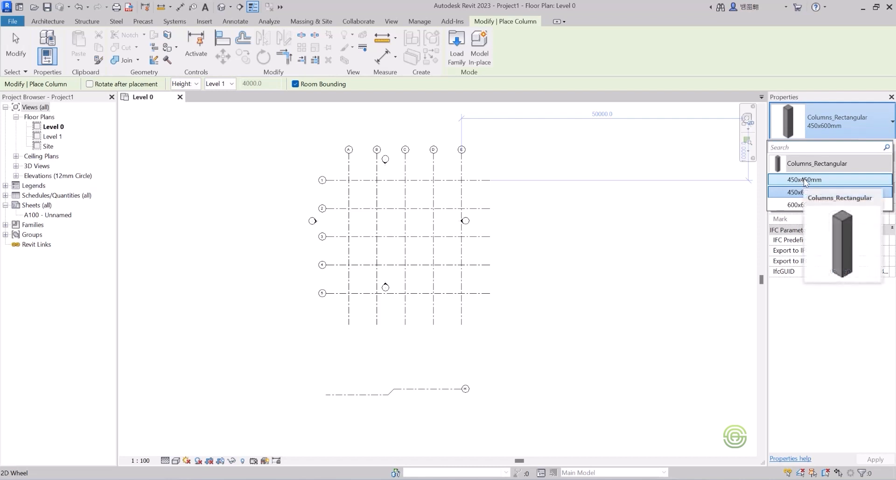
click(806, 181)
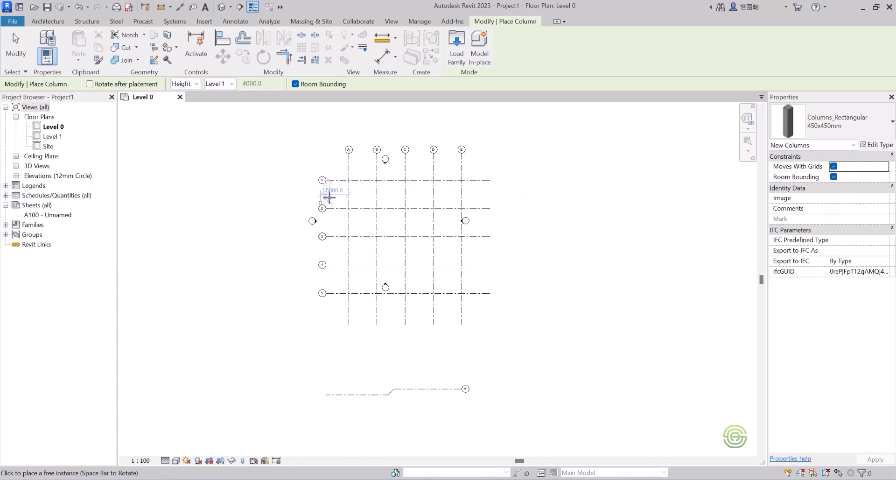
scroll(326, 194, up, 2)
scroll(390, 178, up, 3)
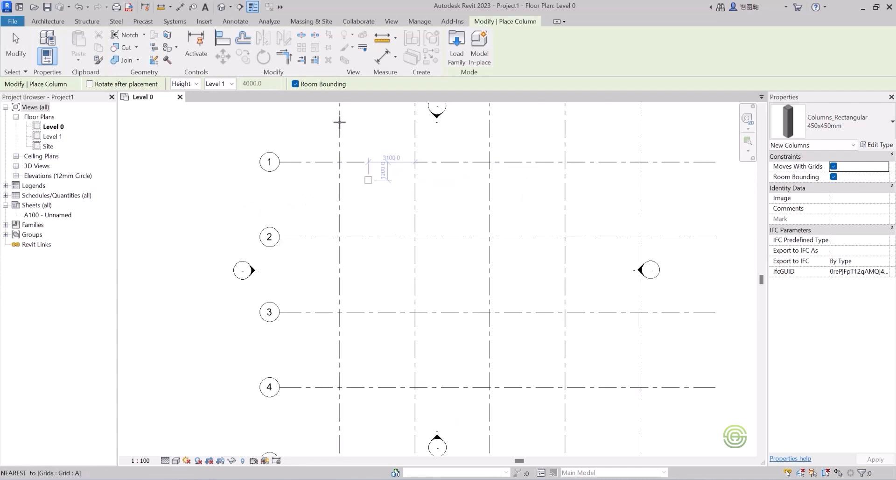
scroll(346, 146, up, 4)
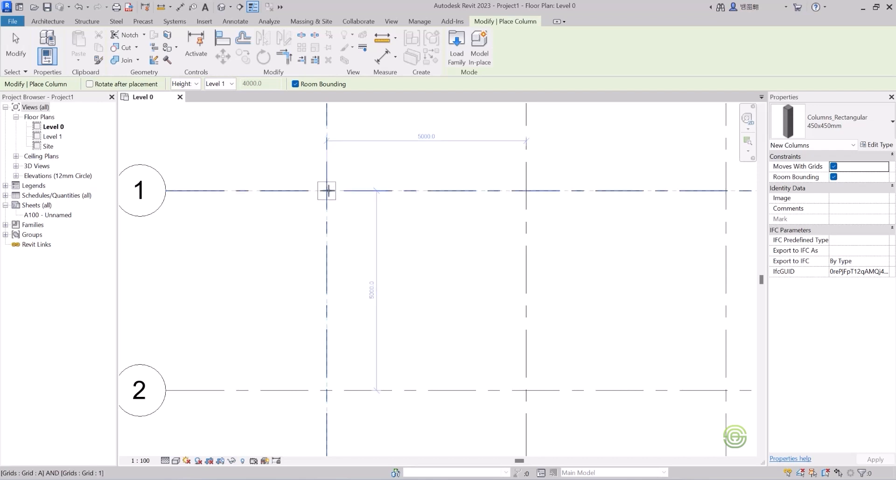
click(327, 190)
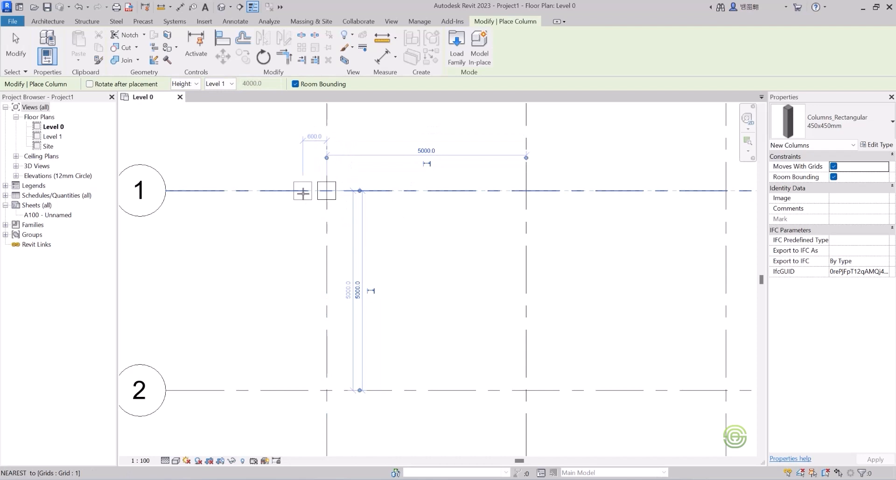
Place further columns along grid 1 at its intersections with grids B, C, D and E.
scroll(285, 189, down, 2)
scroll(281, 189, down, 1)
scroll(345, 188, up, 2)
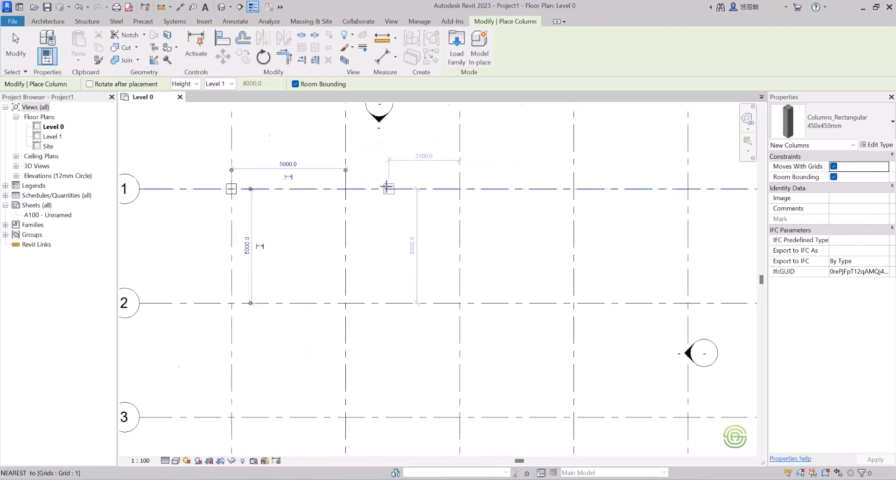
click(345, 188)
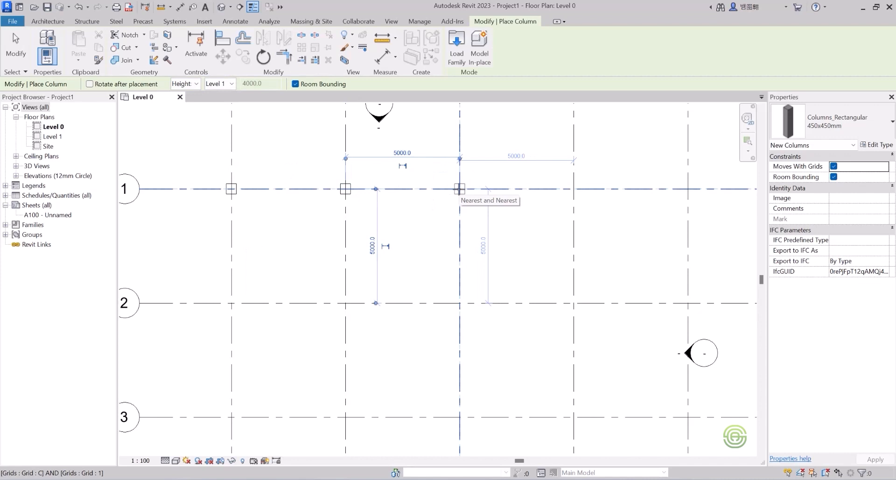
click(459, 189)
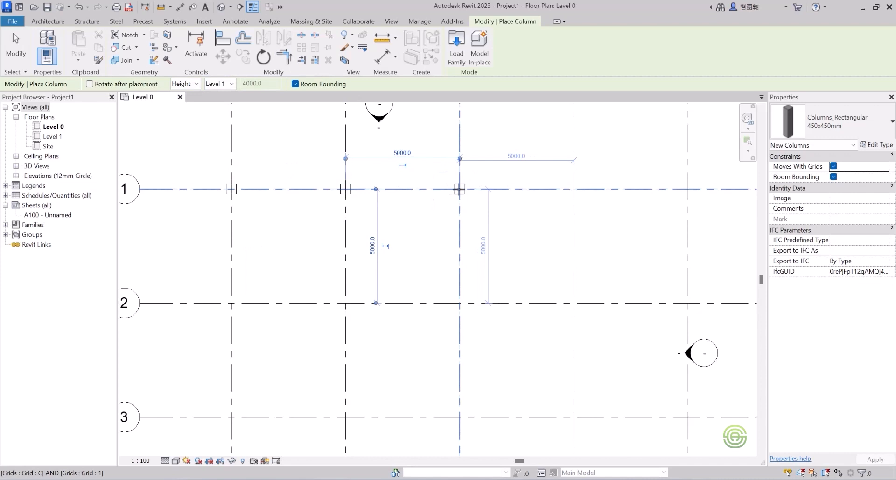
click(574, 189)
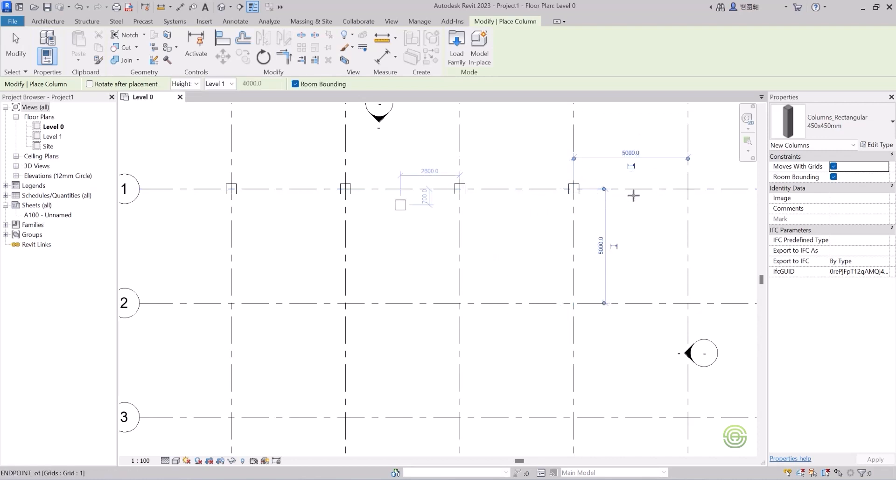
scroll(630, 194, down, 3)
click(565, 195)
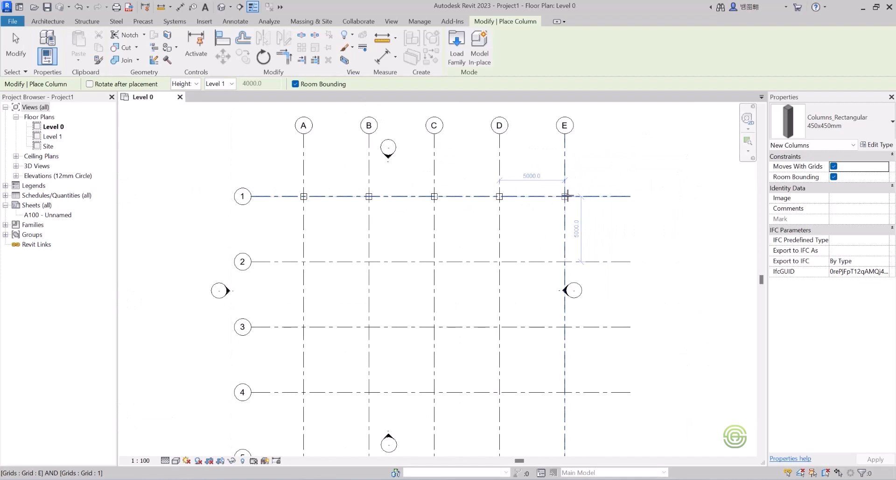
Place columns along grid 2 at grids E, D, C, B and A, undoing one off-grid placement, then exit the tool.
scroll(561, 259, up, 2)
click(560, 254)
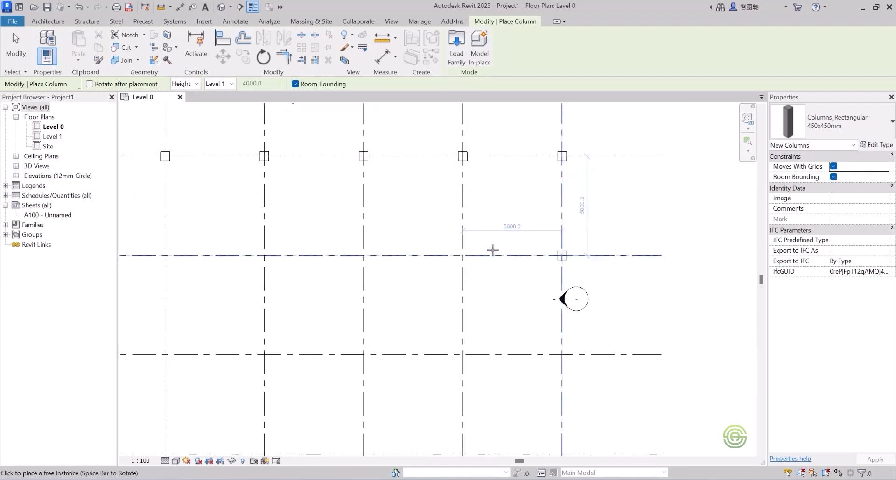
click(462, 255)
click(364, 254)
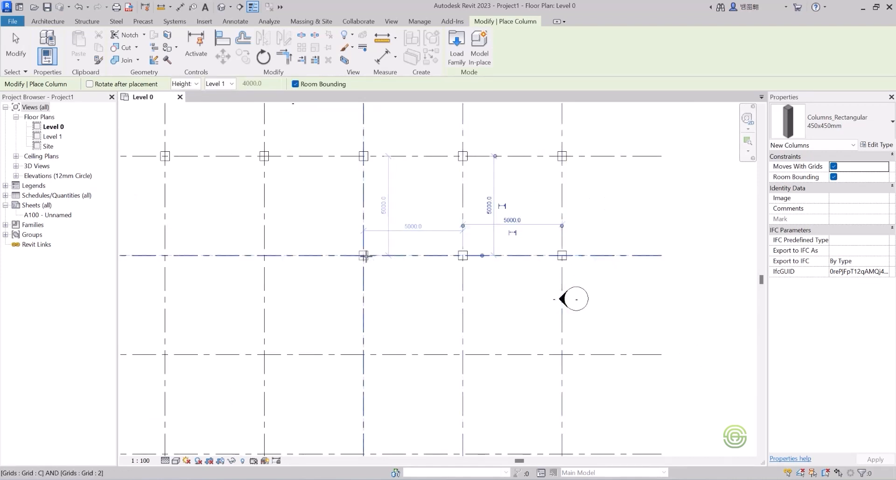
scroll(443, 234, down, 2)
click(349, 253)
scroll(345, 250, up, 2)
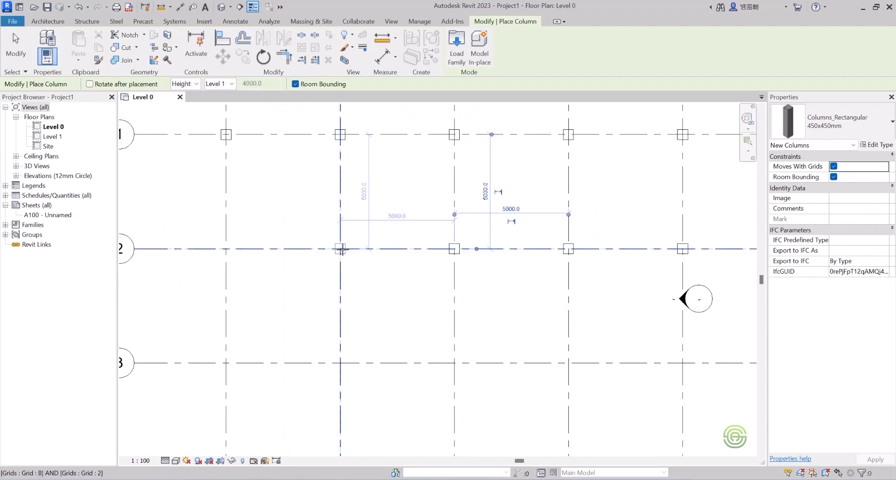
click(233, 248)
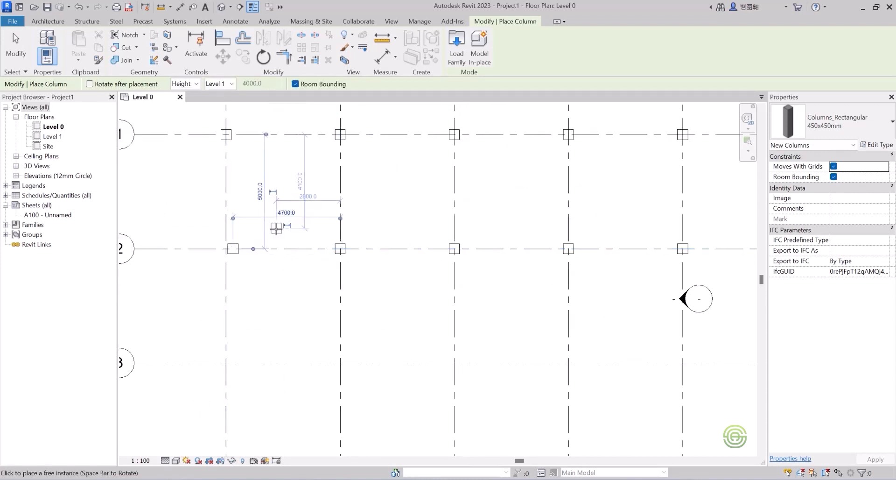
key(ctrl+z)
click(225, 249)
scroll(299, 238, down, 3)
scroll(305, 236, up, 2)
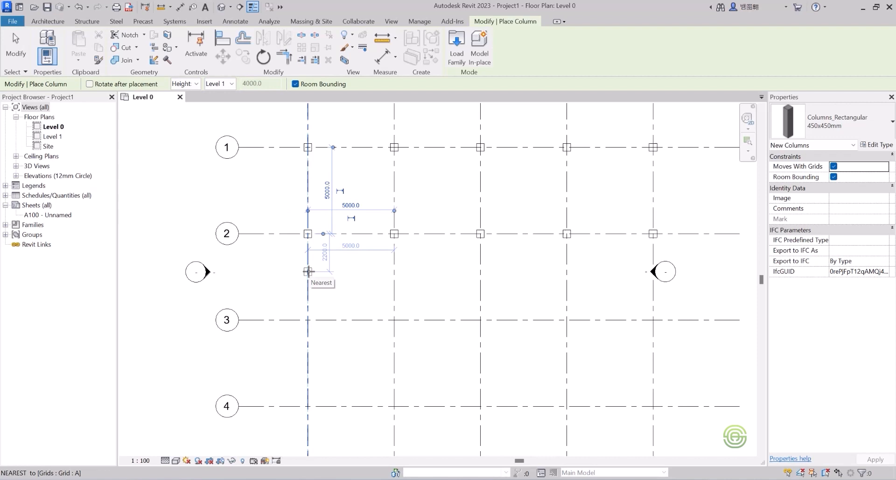
scroll(308, 273, up, 3)
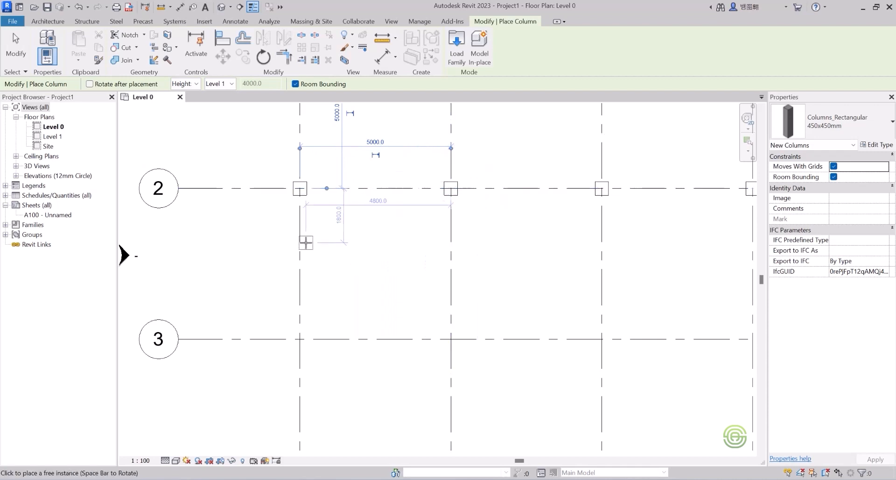
scroll(355, 276, down, 2)
scroll(359, 257, down, 3)
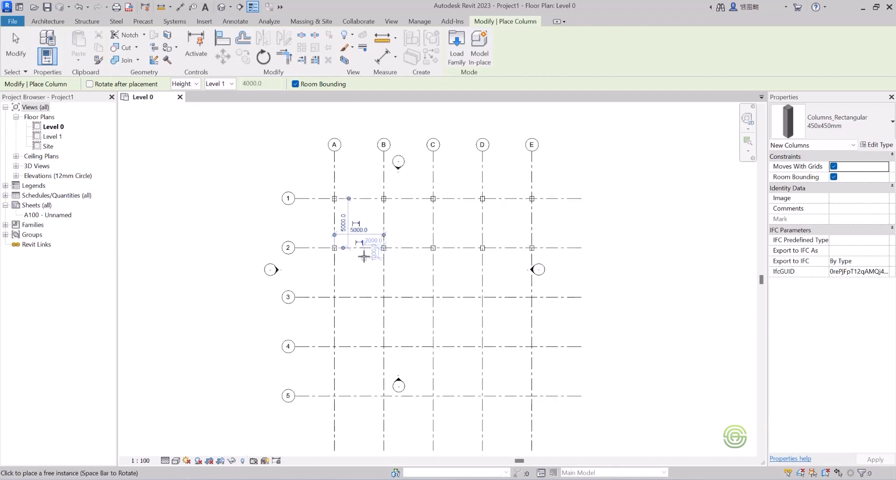
key(Escape)
key(Escape)
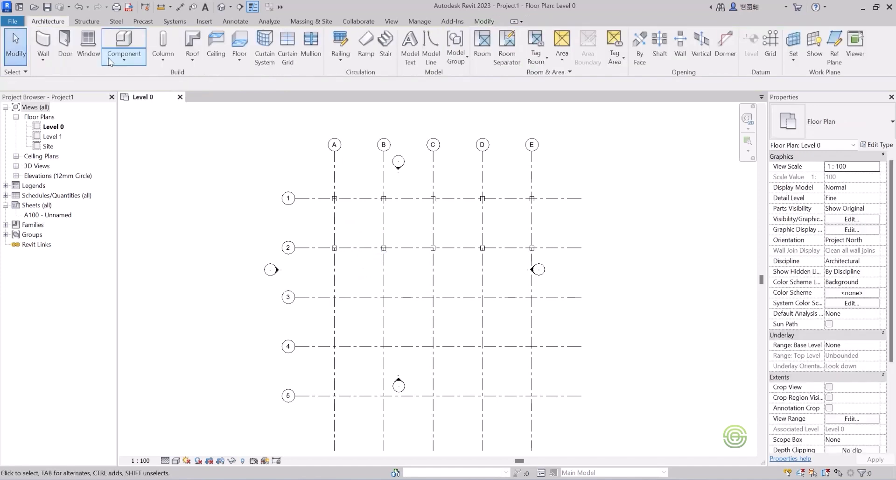
Open the default 3D view and orbit and zoom to inspect the placed columns.
click(222, 8)
shift+middle_drag(391, 280, 458, 267)
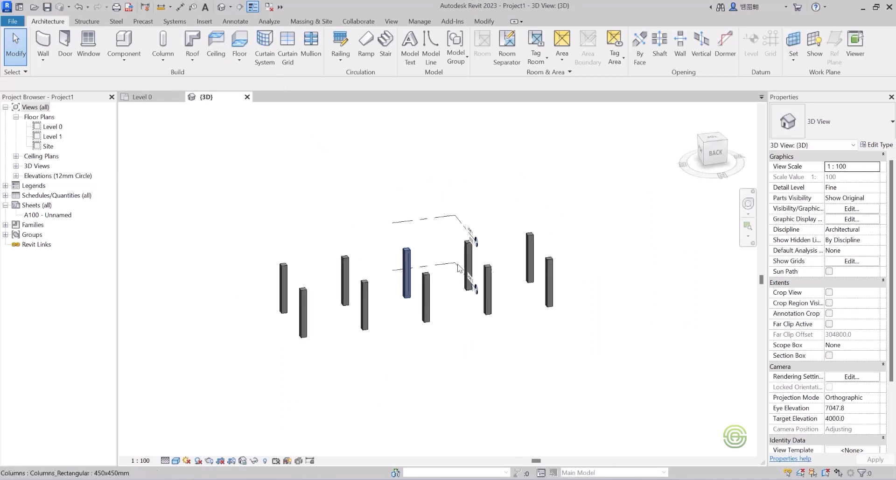
mouse_move(424, 295)
shift+middle_down()
mouse_move(493, 300)
mouse_move(475, 304)
mouse_move(399, 252)
mouse_move(419, 299)
mouse_move(431, 299)
shift+middle_up()
scroll(488, 280, up, 3)
scroll(436, 298, down, 2)
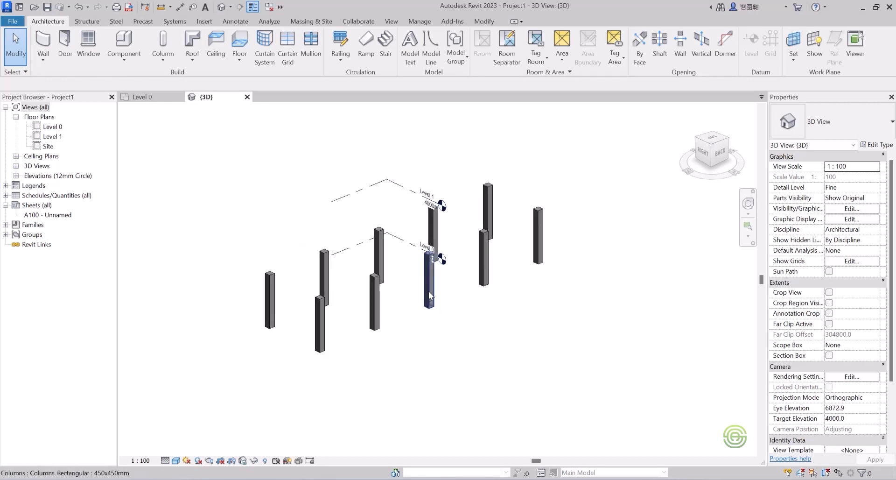
Open the East elevation and add Levels 2 and 3 above Level 1 at a 4000 offset by picking existing level lines.
click(16, 176)
double_click(49, 186)
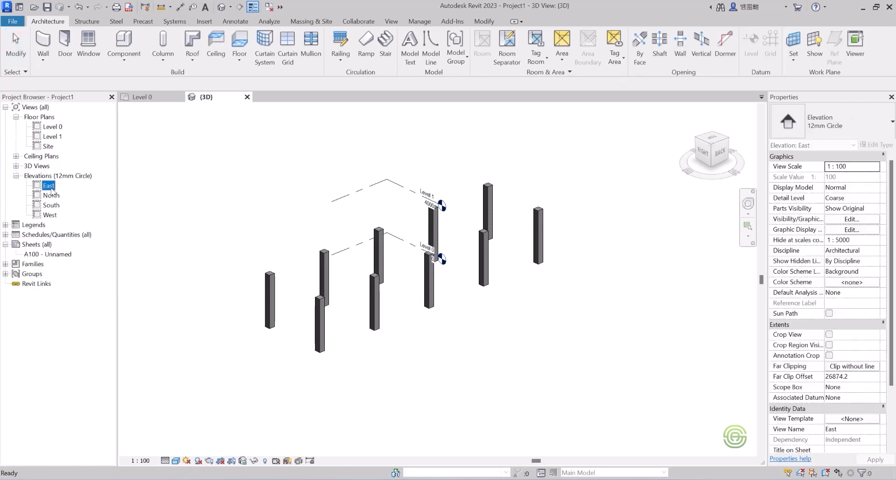
scroll(272, 254, down, 4)
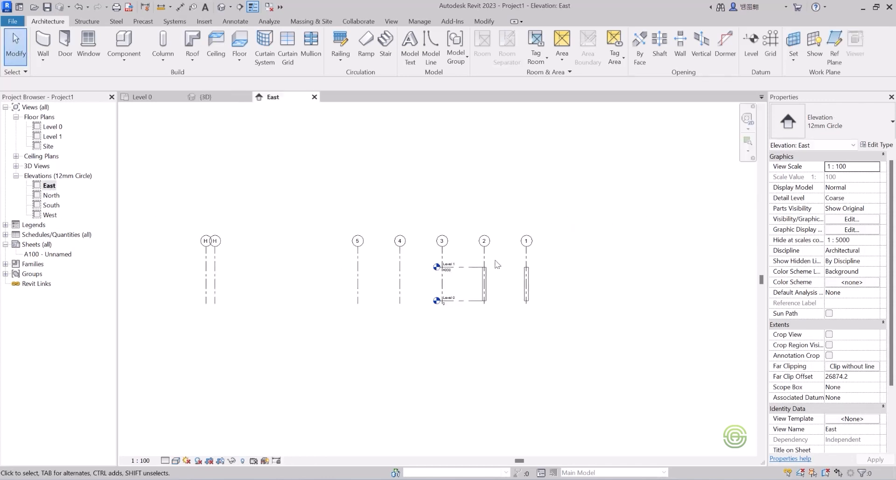
scroll(494, 258, up, 3)
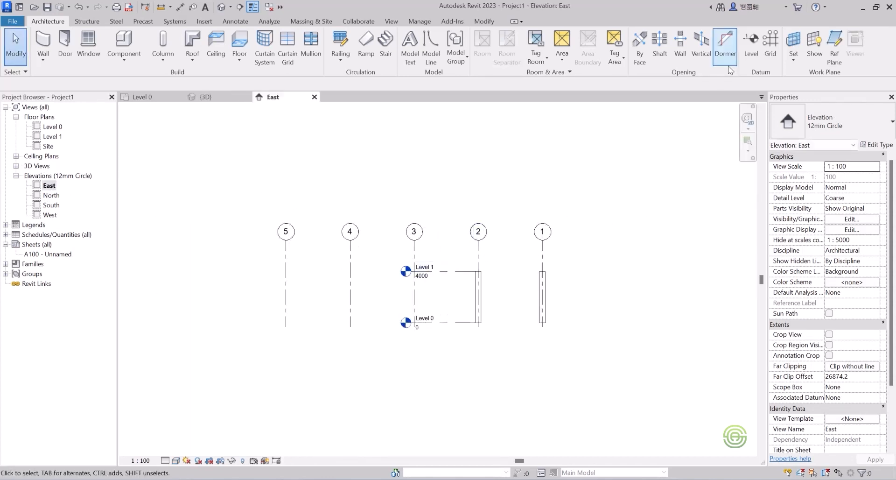
click(751, 44)
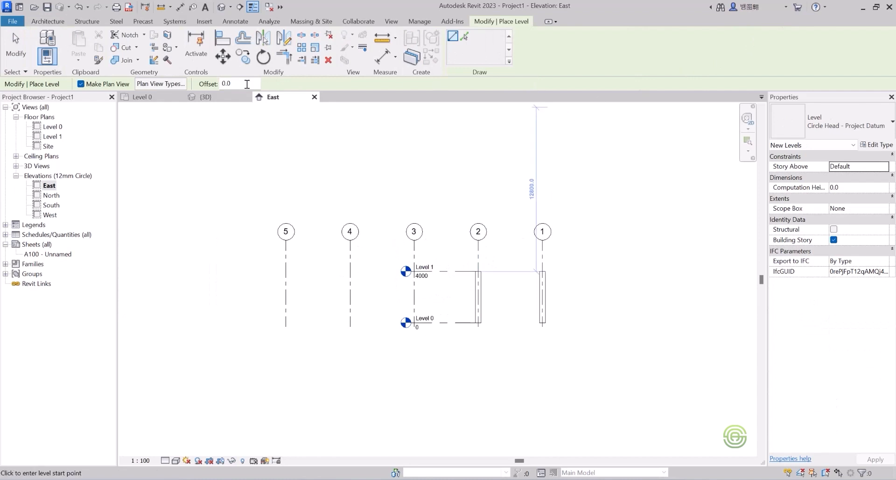
click(463, 36)
drag(249, 80, 204, 81)
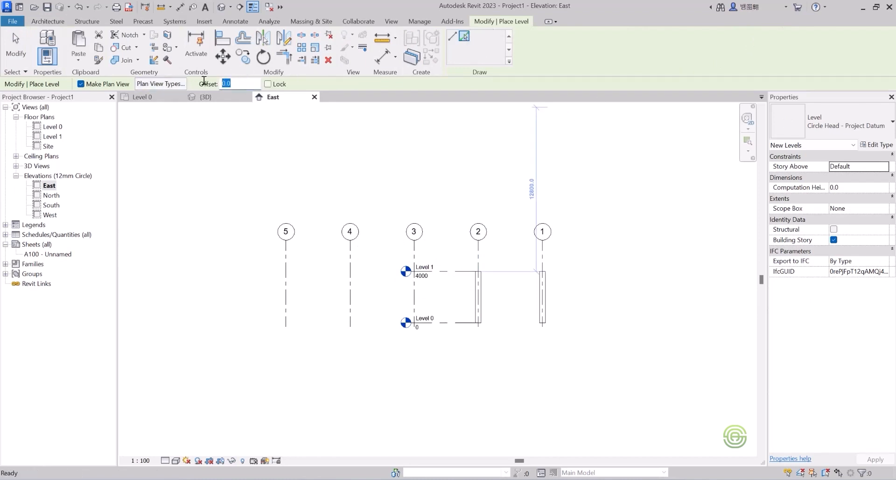
text(4000)
key(Return)
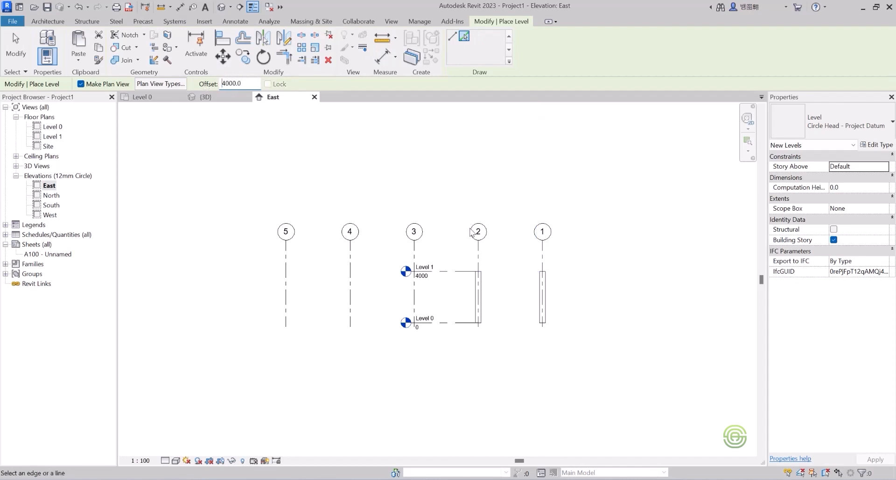
click(459, 274)
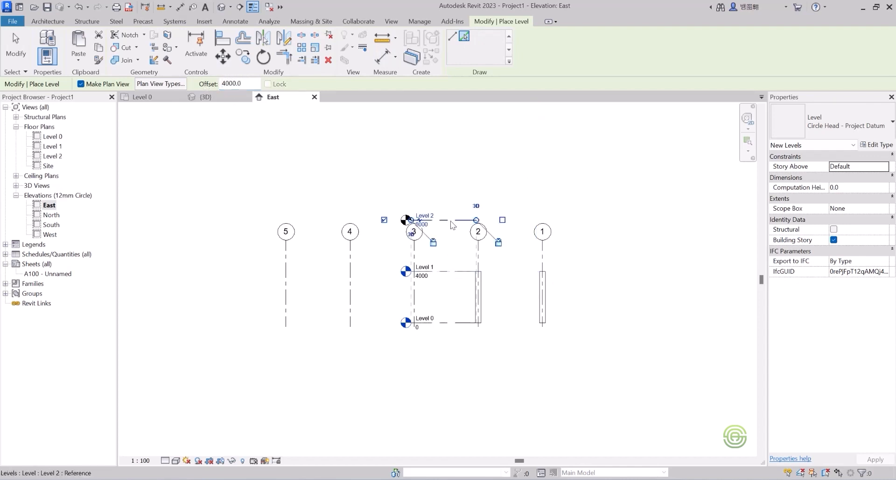
click(452, 222)
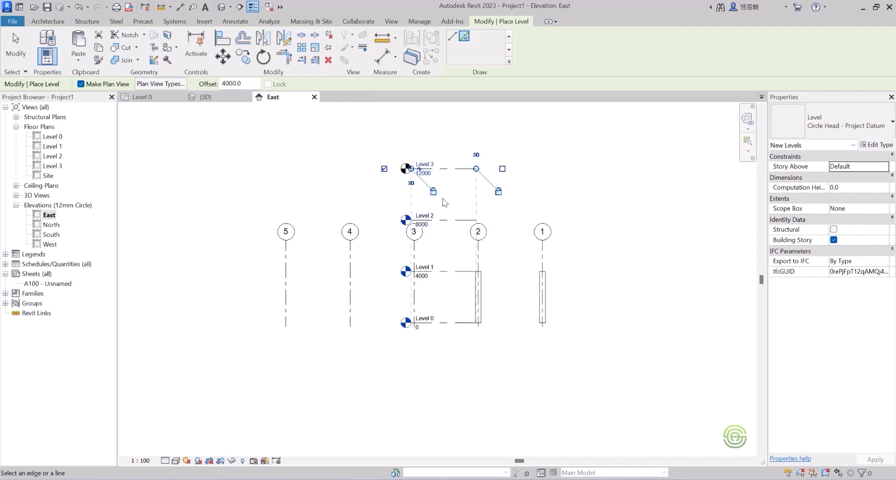
key(Escape)
key(Escape)
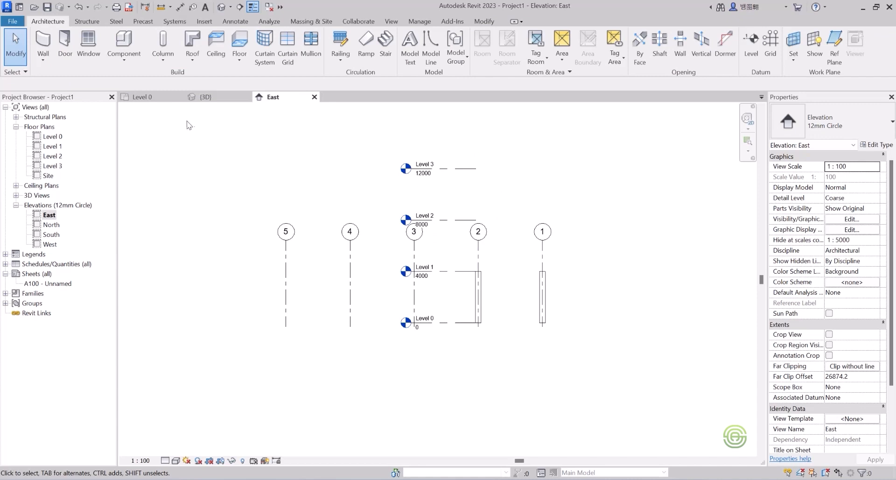
In the 3D view, set the front-left column's base level to Level 1 and its top level to Level 2.
click(204, 97)
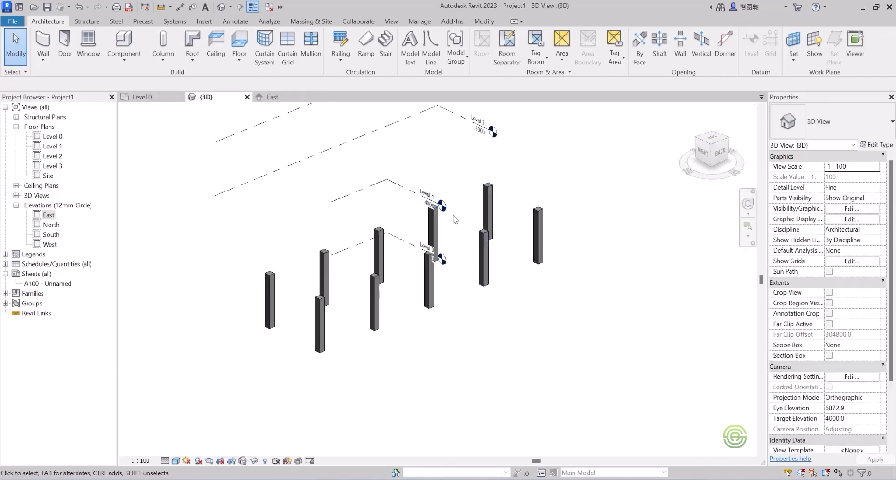
click(271, 284)
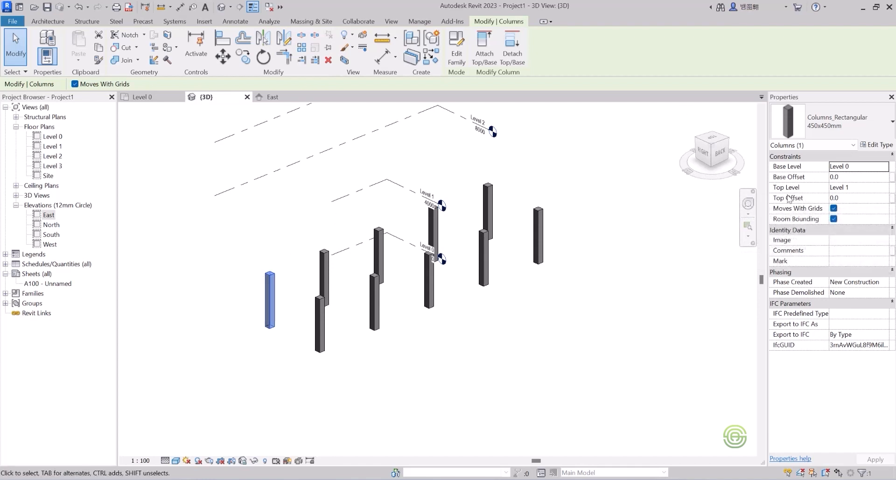
click(865, 167)
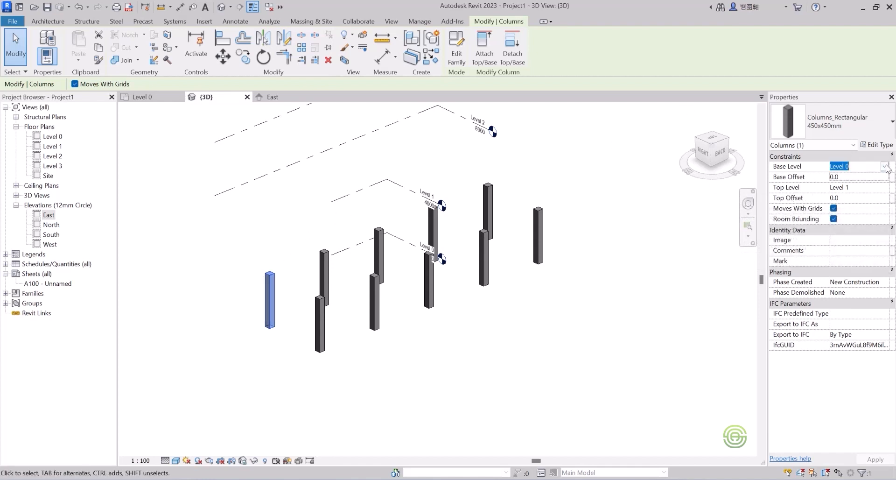
click(884, 166)
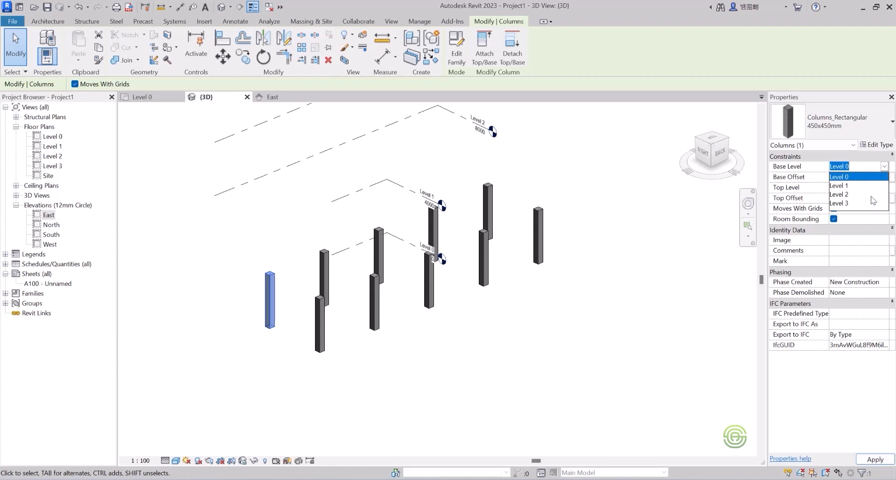
click(840, 186)
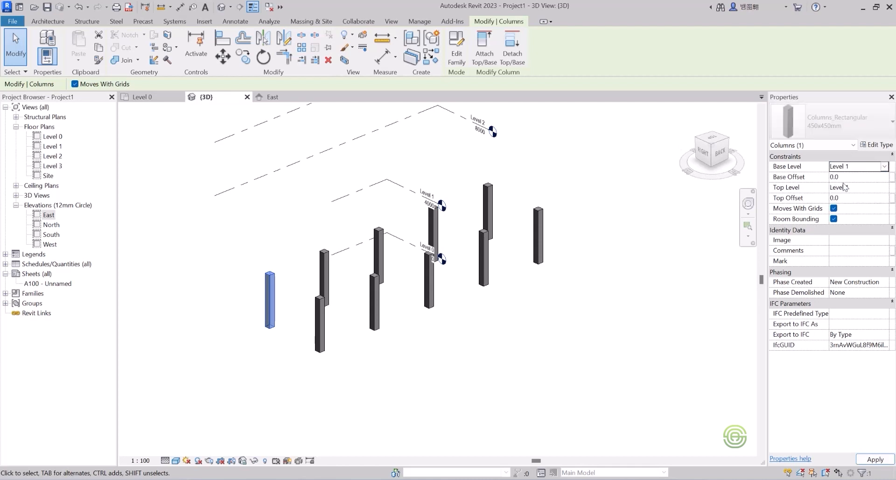
click(876, 189)
click(883, 187)
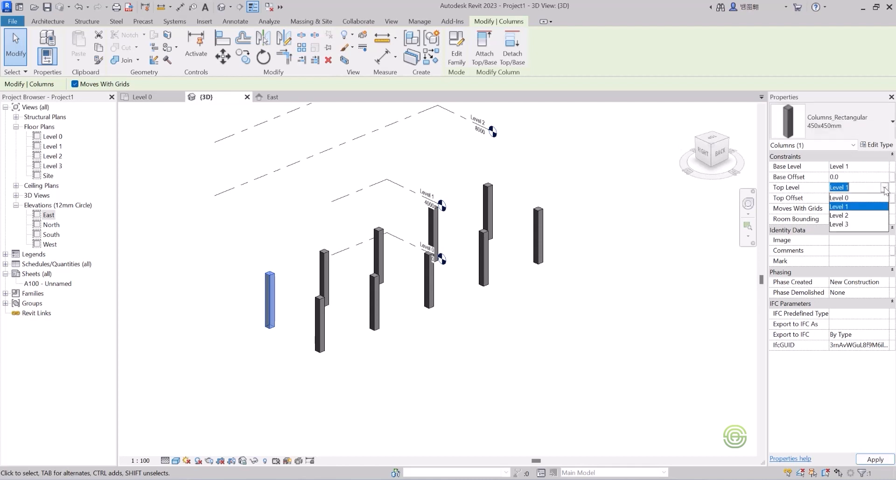
click(852, 215)
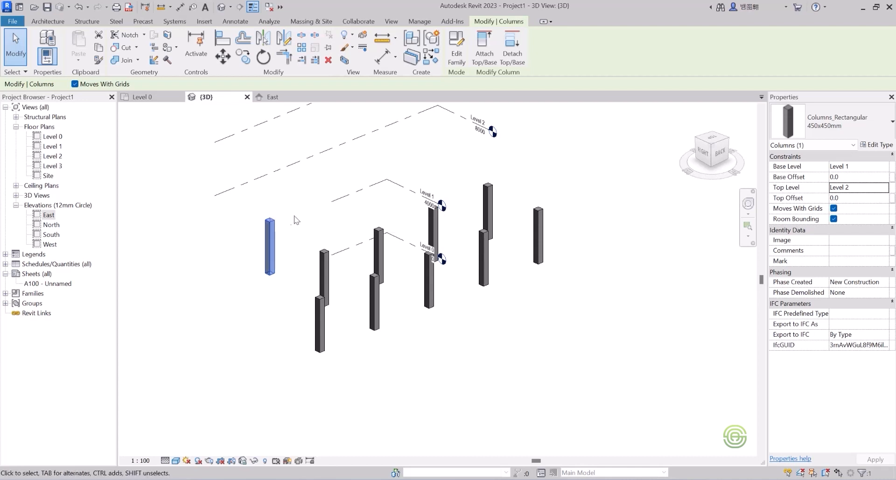
click(294, 282)
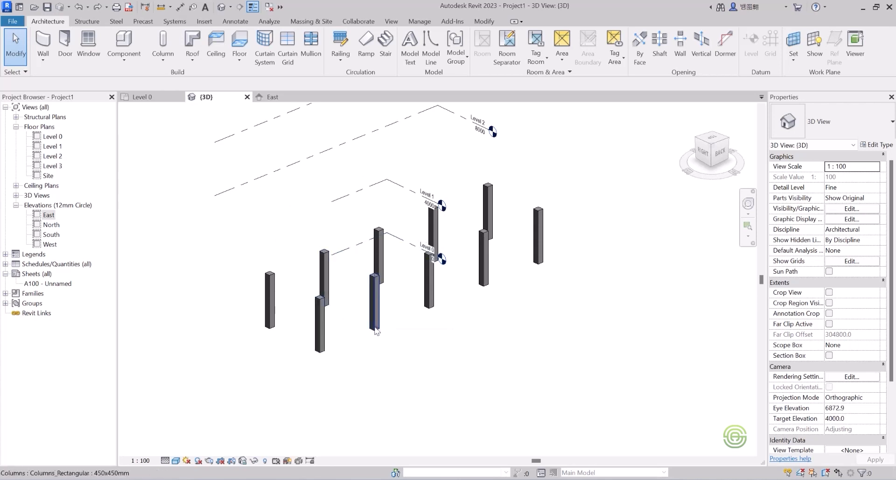
Select the column at grid D1 and duplicate its column type under the name 500x500mm.
scroll(373, 297, up, 3)
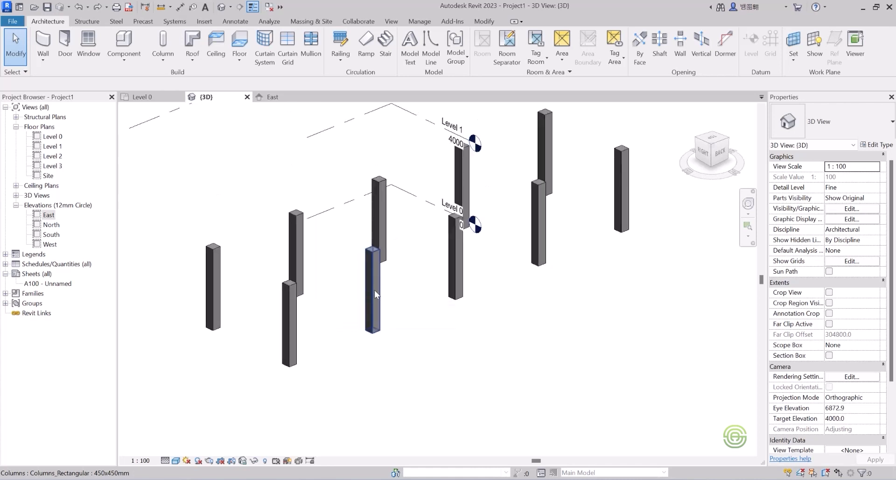
click(374, 292)
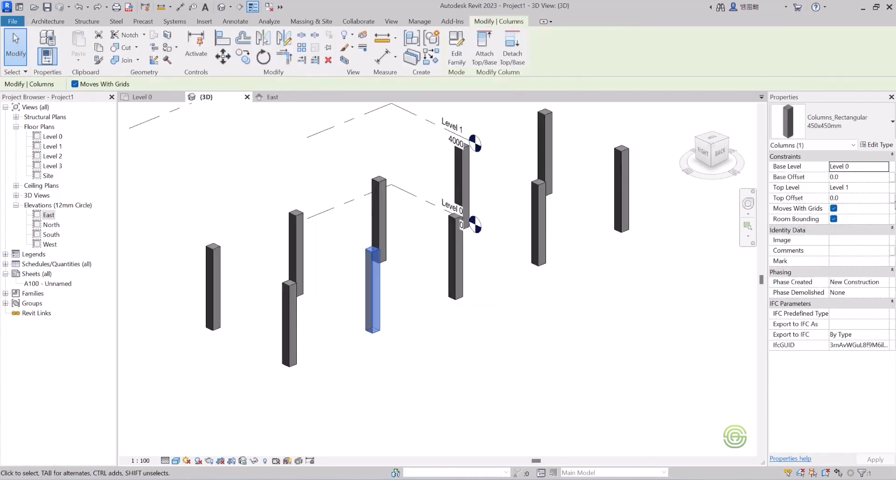
click(880, 145)
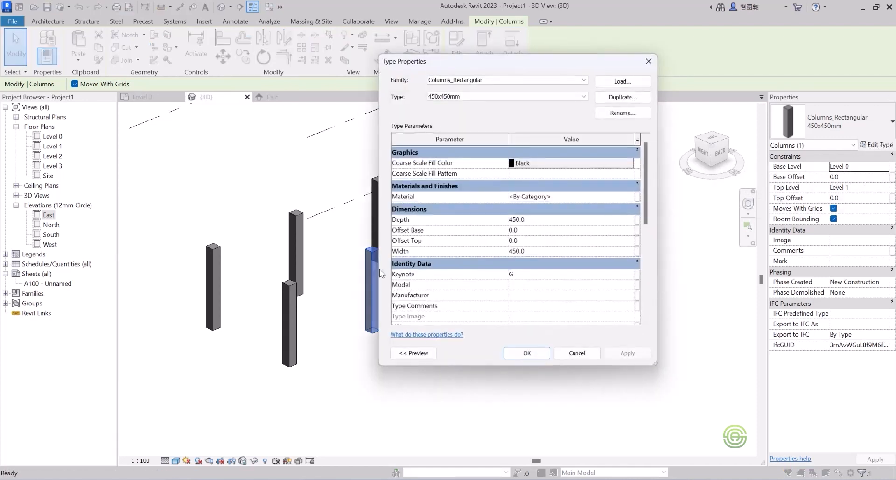
drag(530, 70, 625, 70)
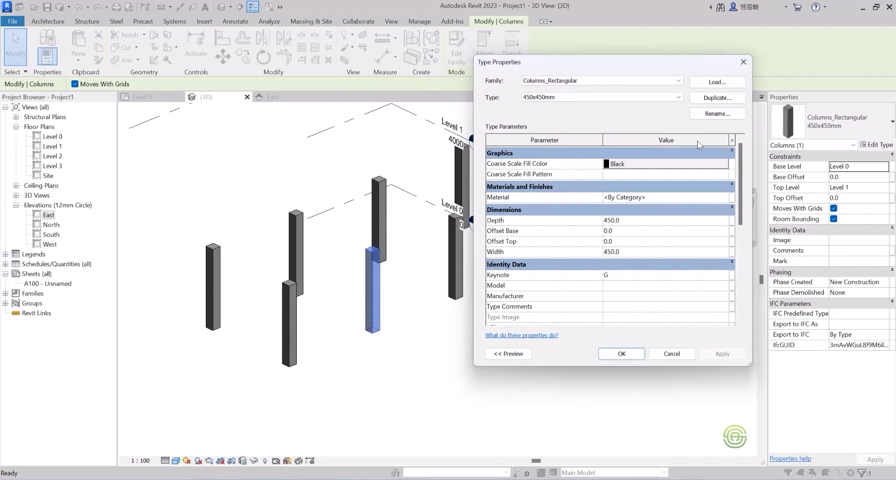
click(713, 100)
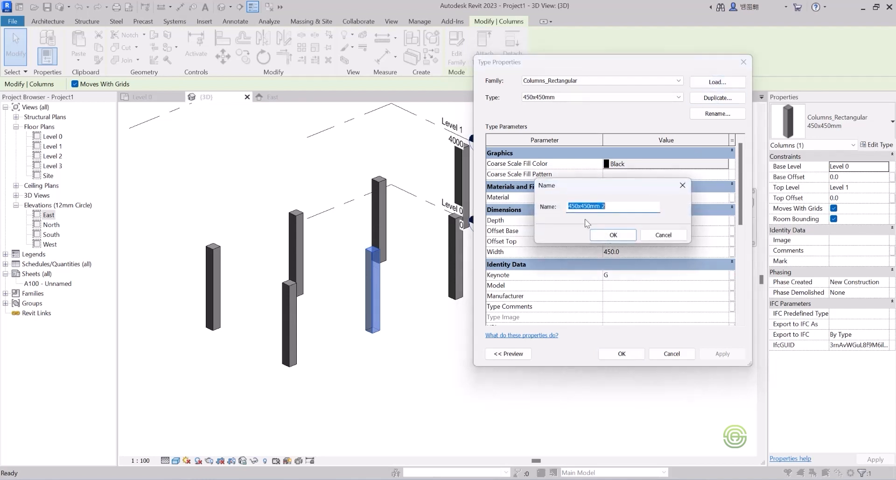
click(611, 205)
drag(611, 206, 602, 206)
drag(591, 207, 582, 207)
text(5)
drag(577, 205, 568, 207)
text(500)
click(613, 234)
Set the new column type's depth and width to 750 mm.
click(623, 220)
drag(623, 220, 587, 222)
text(500)
click(618, 251)
drag(621, 251, 593, 253)
text(5)
click(625, 220)
drag(624, 220, 602, 220)
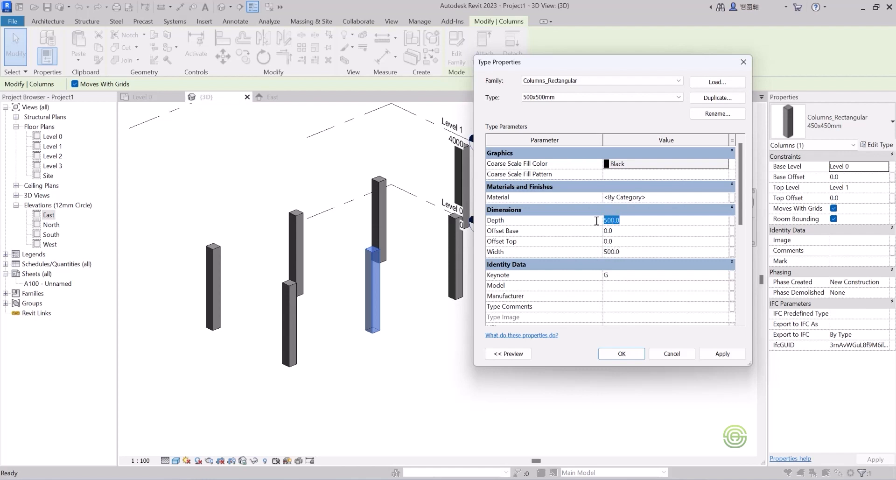
text(750)
click(625, 251)
drag(625, 251, 592, 254)
text(750)
Rename the column type to 750x750mm and confirm the type properties.
click(562, 97)
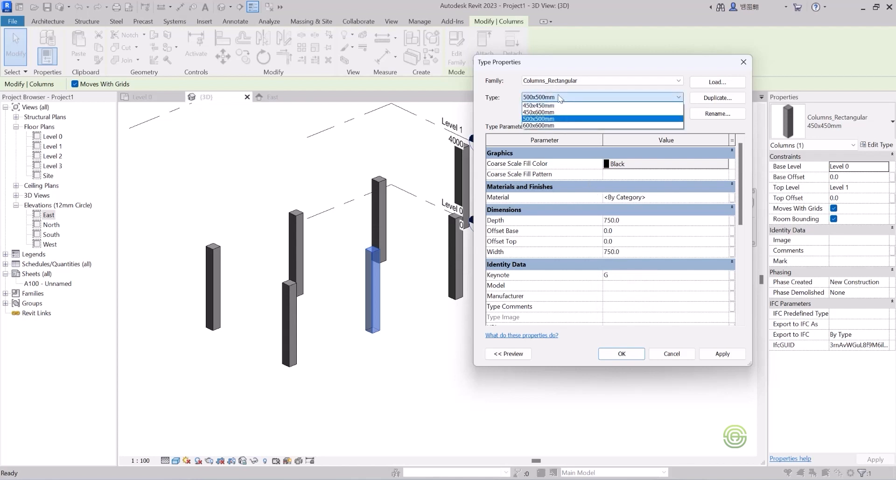
click(718, 113)
click(717, 114)
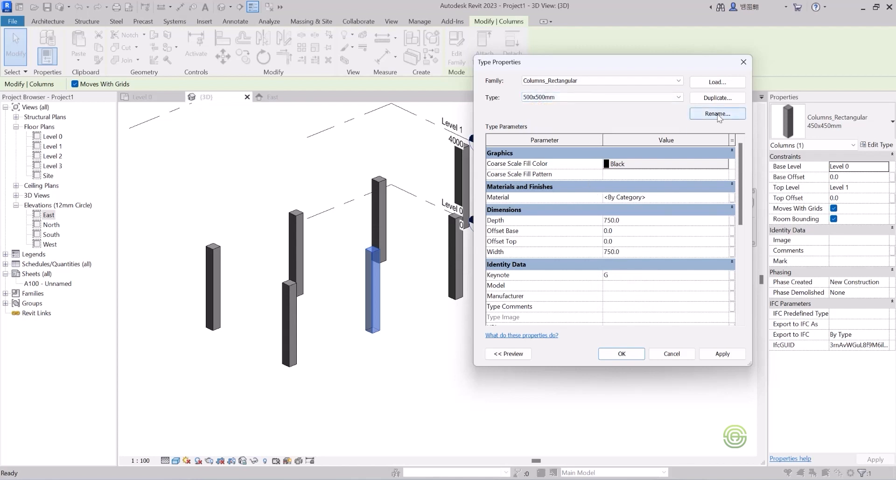
click(604, 215)
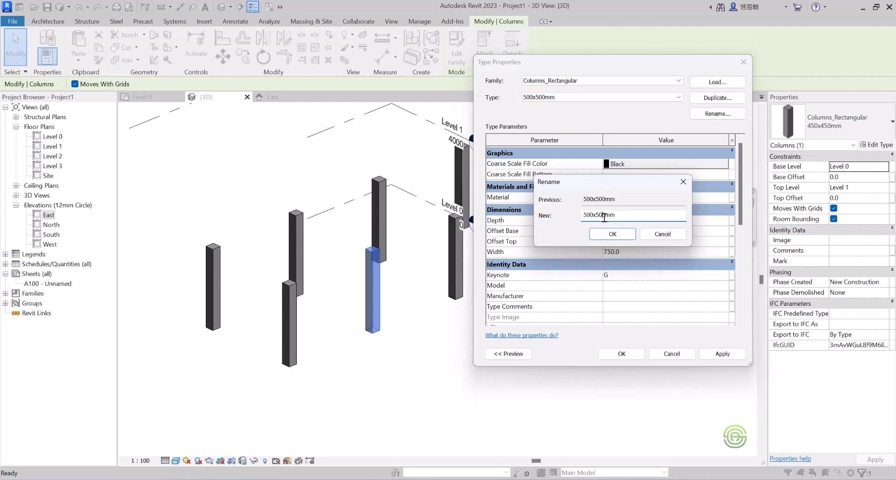
drag(606, 216, 598, 217)
text(7)
drag(592, 215, 584, 216)
text(75)
click(613, 234)
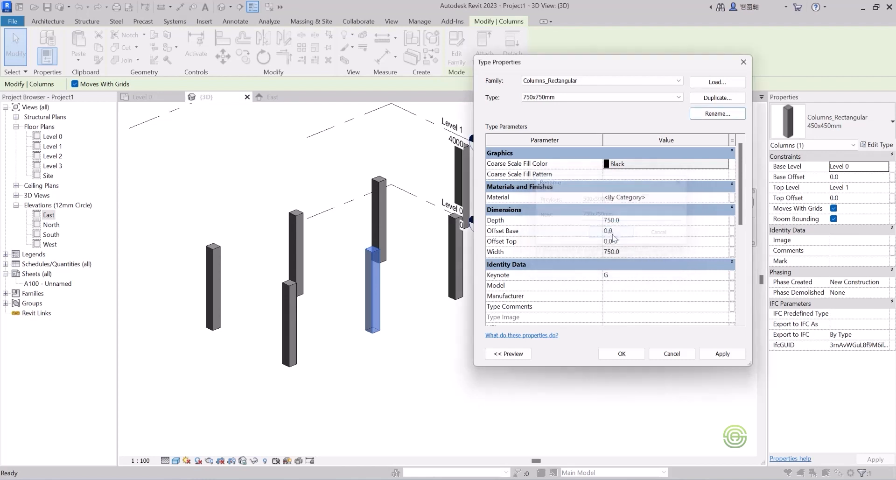
click(623, 353)
click(450, 330)
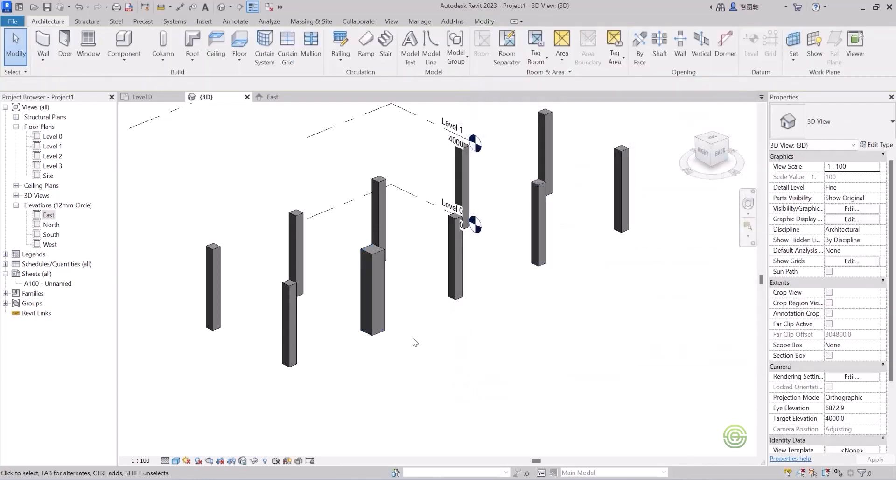
Copy the Level 0 columns along grids 1 and 2 and paste them aligned to Levels 1, 2 and 3.
scroll(413, 339, down, 2)
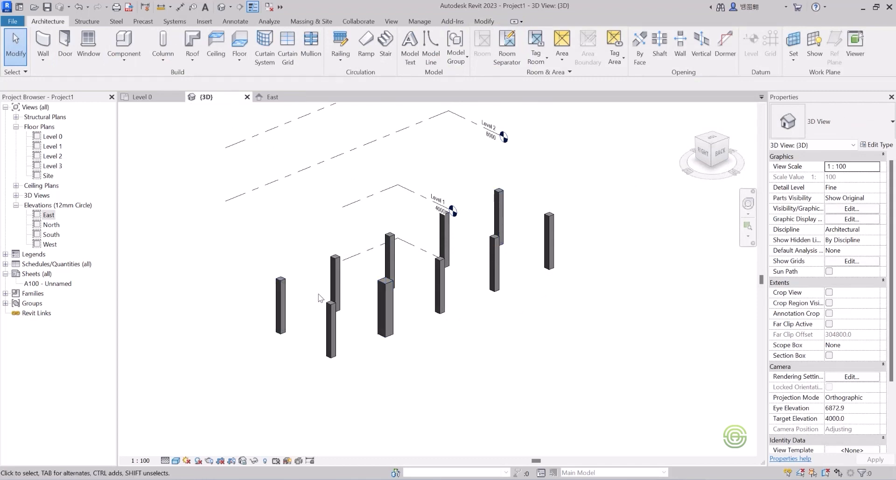
click(149, 98)
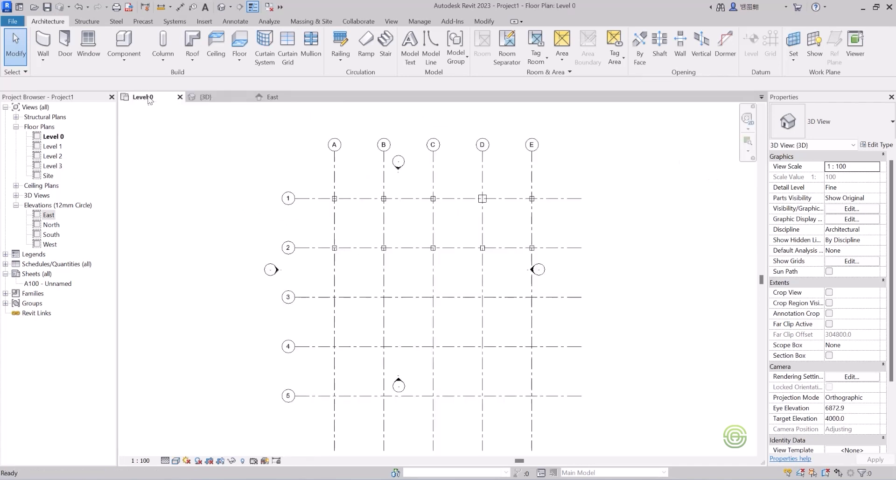
drag(306, 194, 560, 270)
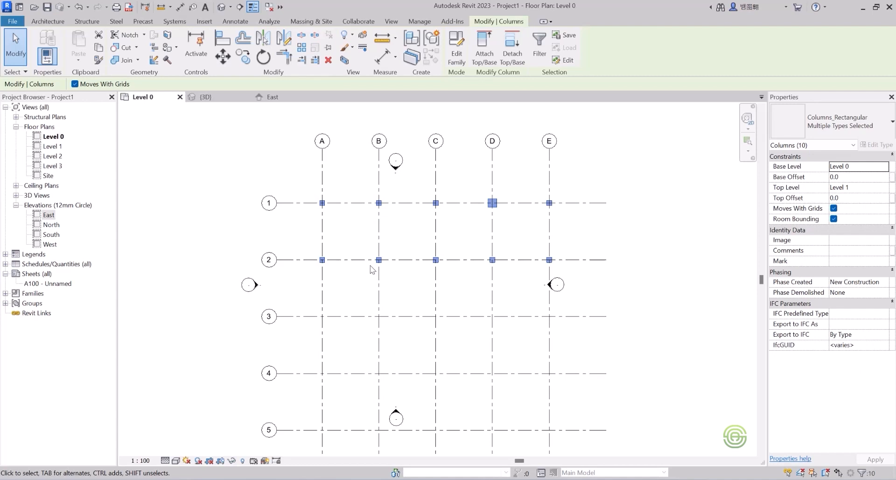
click(205, 97)
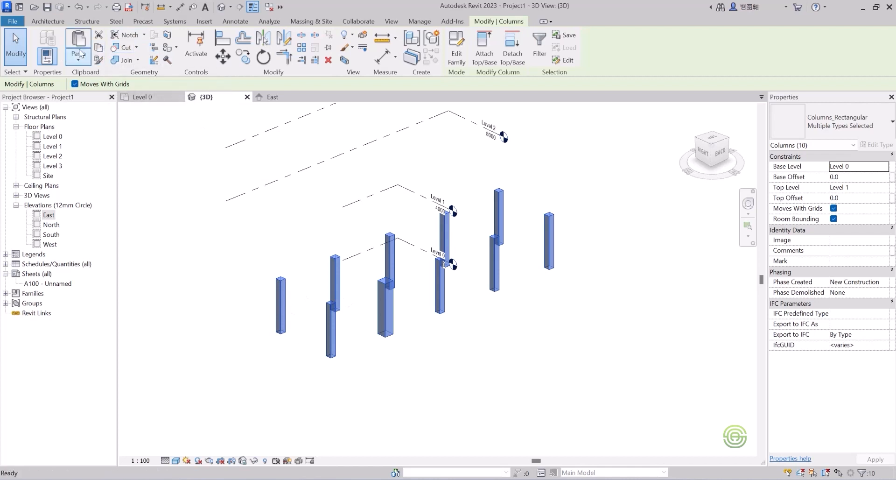
click(76, 55)
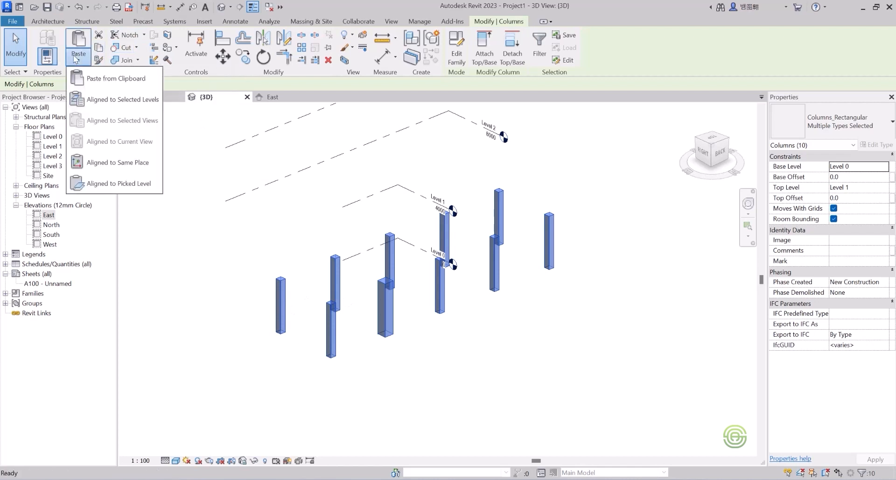
click(104, 100)
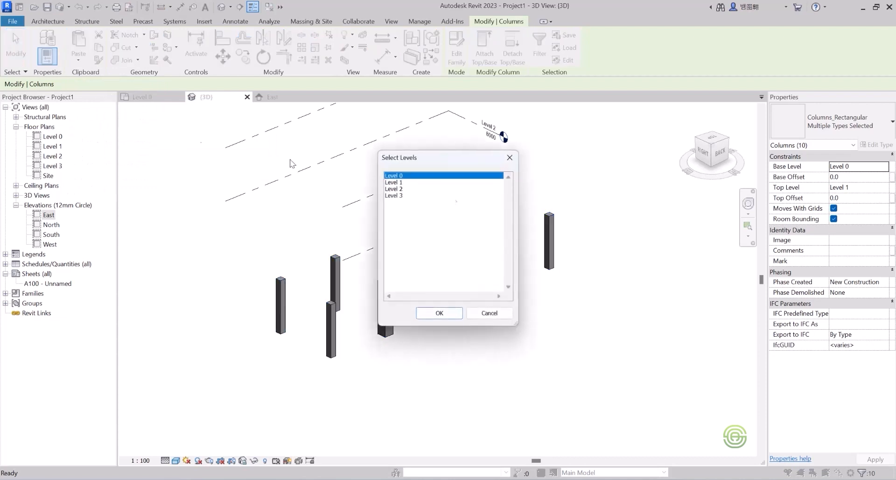
click(412, 182)
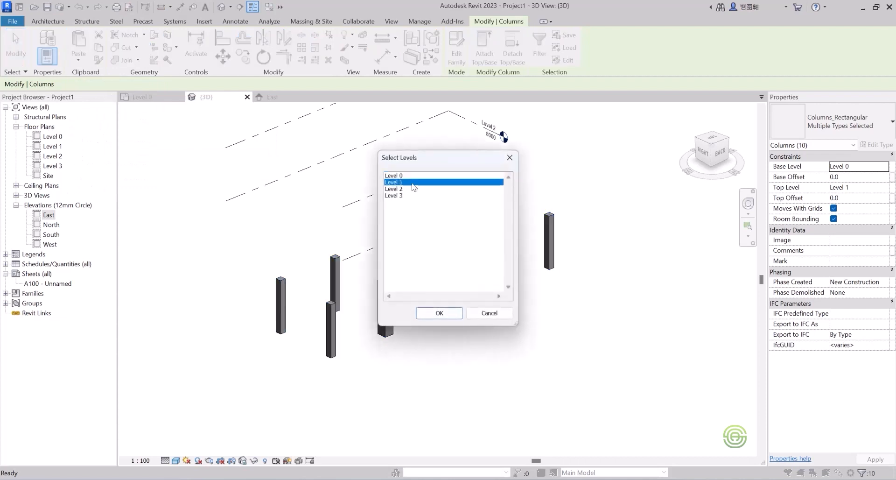
shift+click(409, 188)
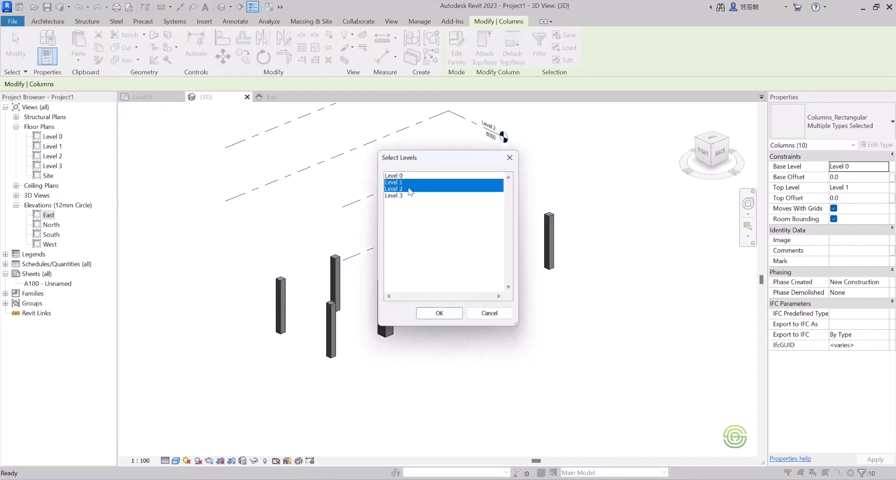
shift+click(404, 196)
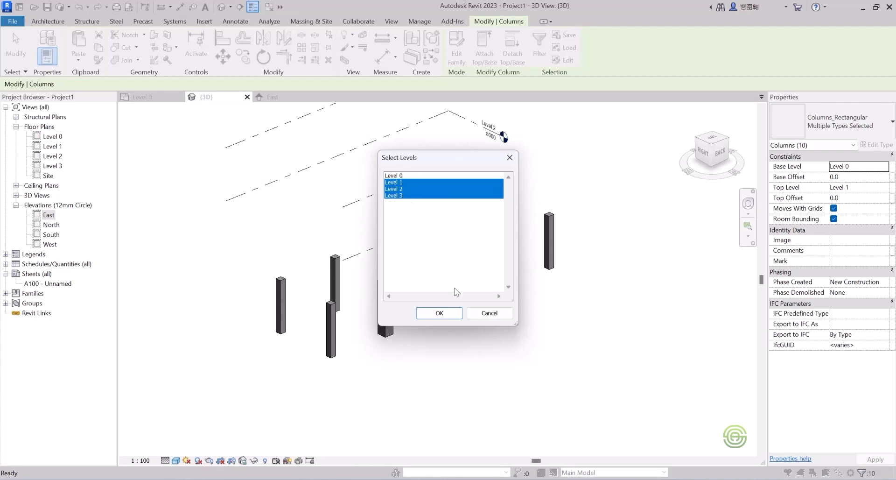
click(454, 313)
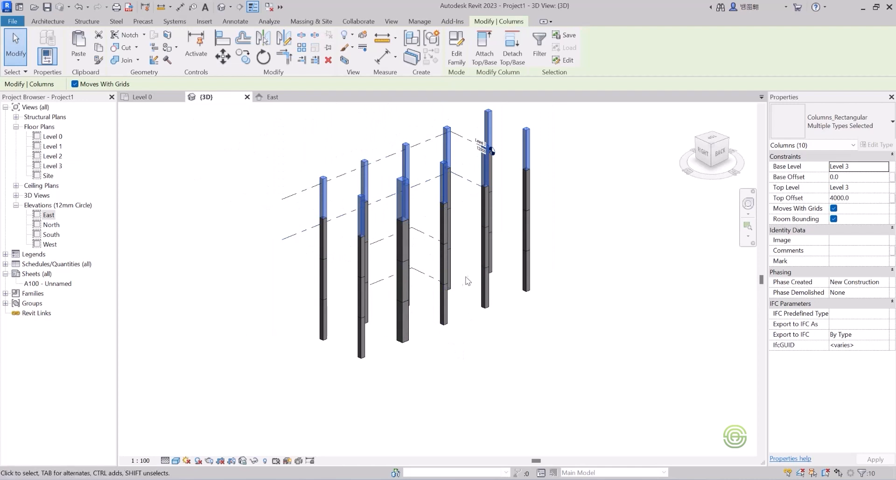
Undo the paste to Levels 1, 2 and 3.
scroll(420, 313, up, 2)
scroll(499, 336, down, 2)
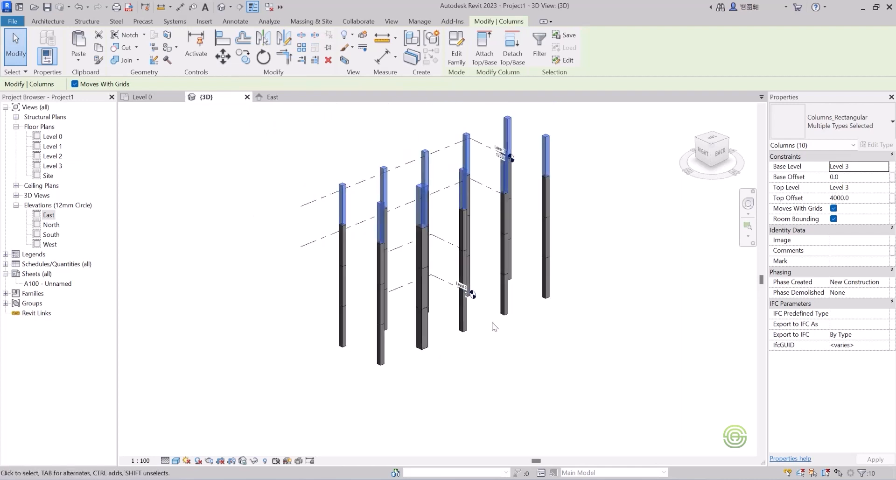
scroll(495, 328, down, 2)
click(495, 328)
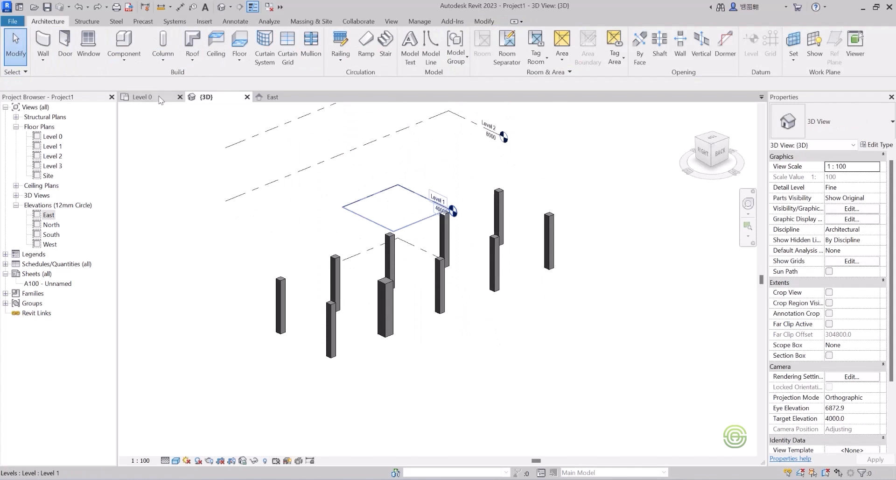
Copy the Level 0 columns along grids 1 and 2 and paste them aligned to Level 1 only.
click(140, 97)
drag(296, 188, 568, 270)
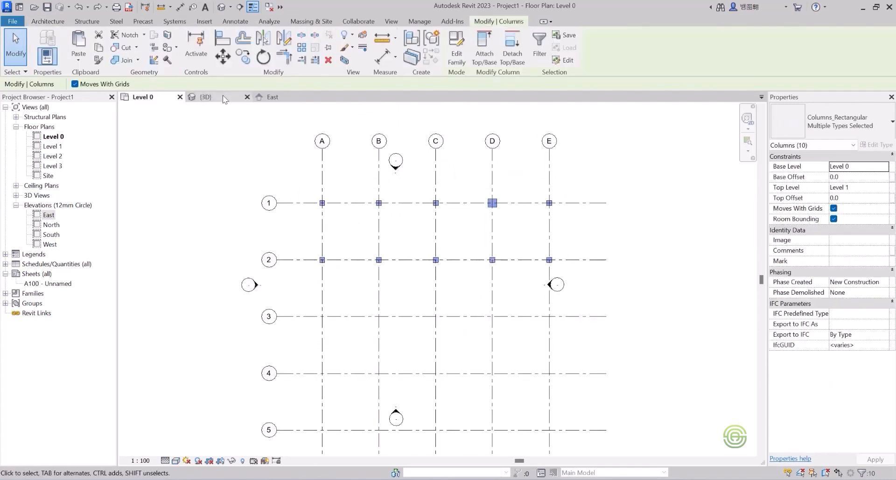
click(206, 97)
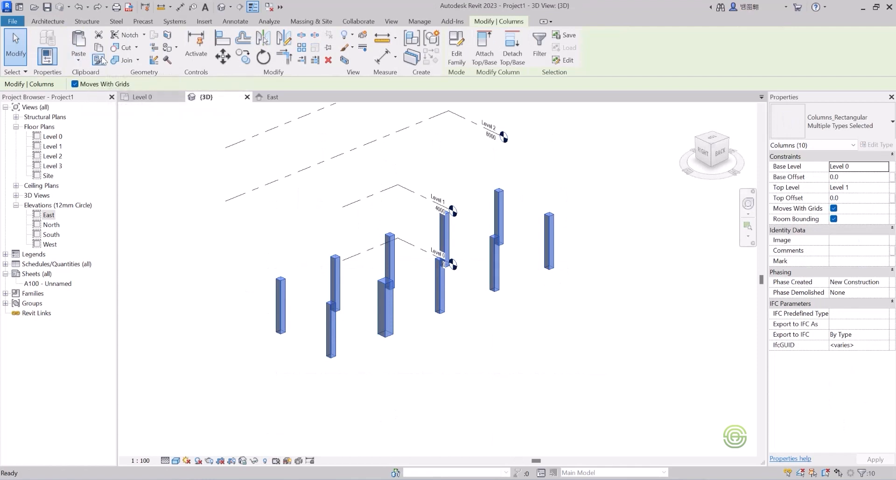
click(80, 61)
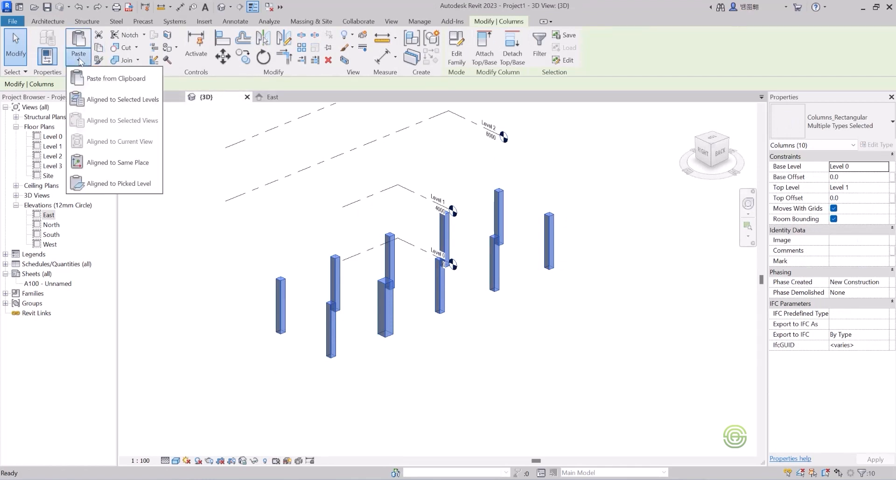
click(102, 98)
click(402, 182)
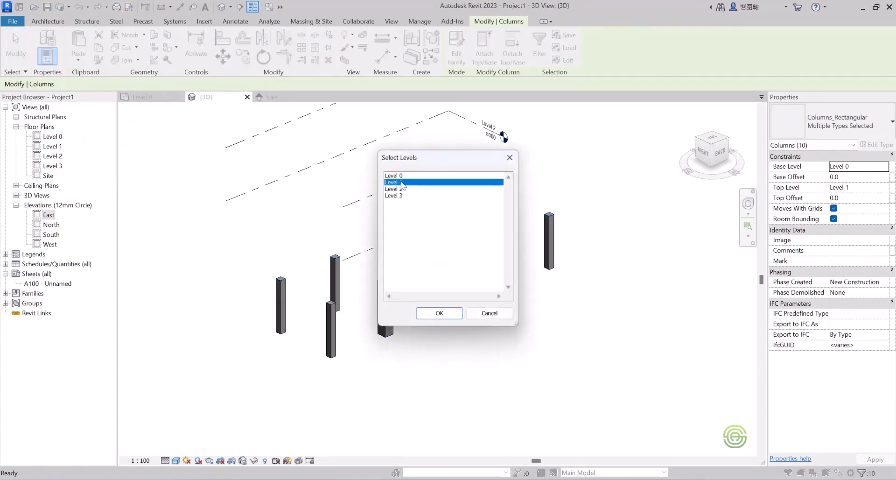
click(449, 313)
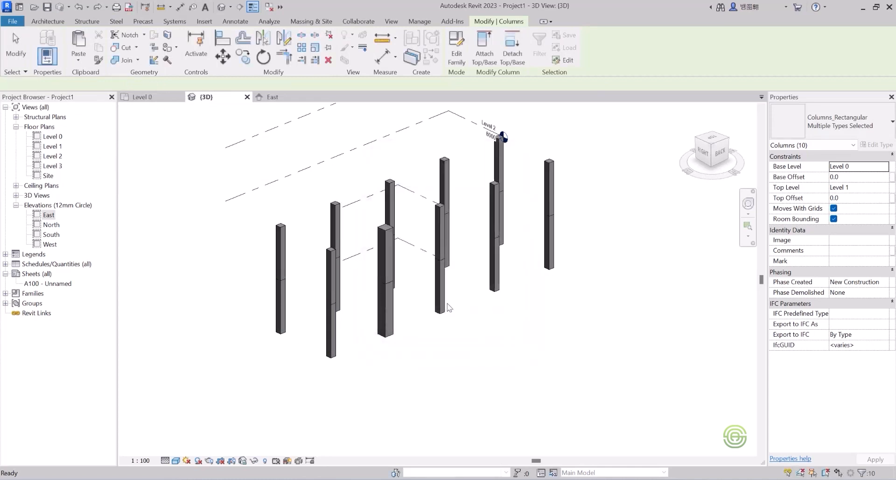
Select all nine upper columns between Level 1 and Level 2 and change their type to 750x750mm.
click(352, 183)
shift+middle_drag(382, 284, 352, 216)
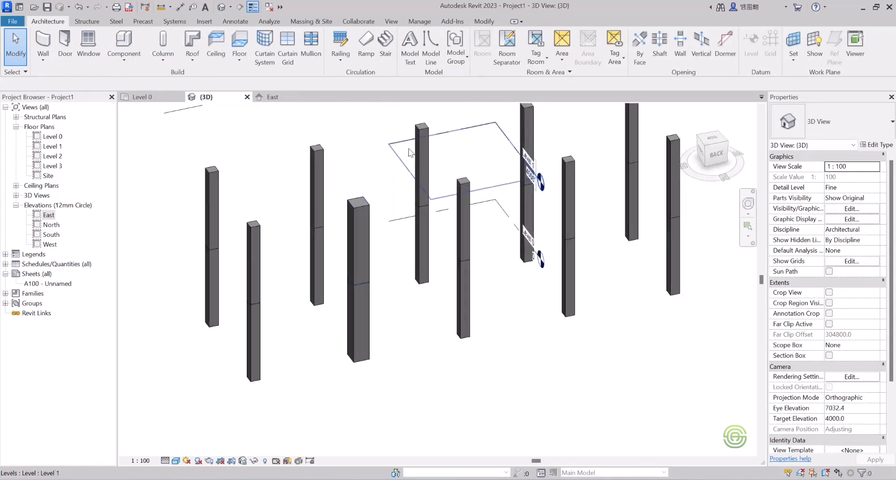
scroll(424, 156, down, 2)
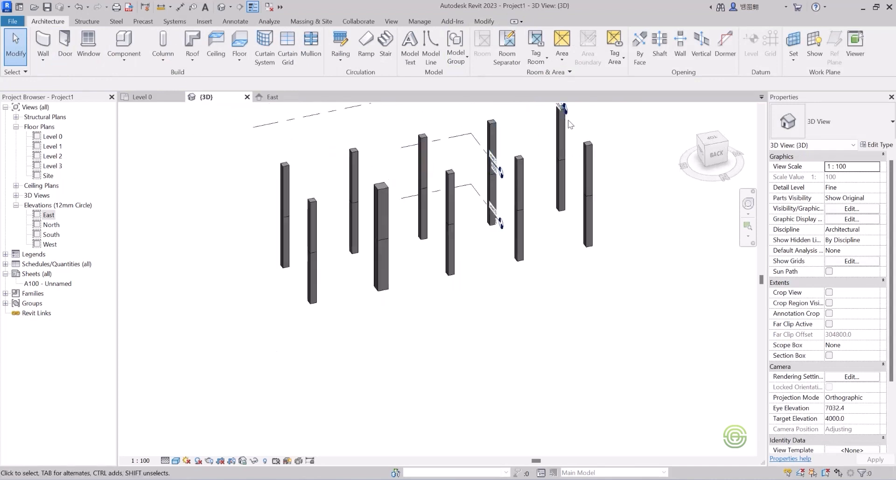
scroll(386, 203, up, 2)
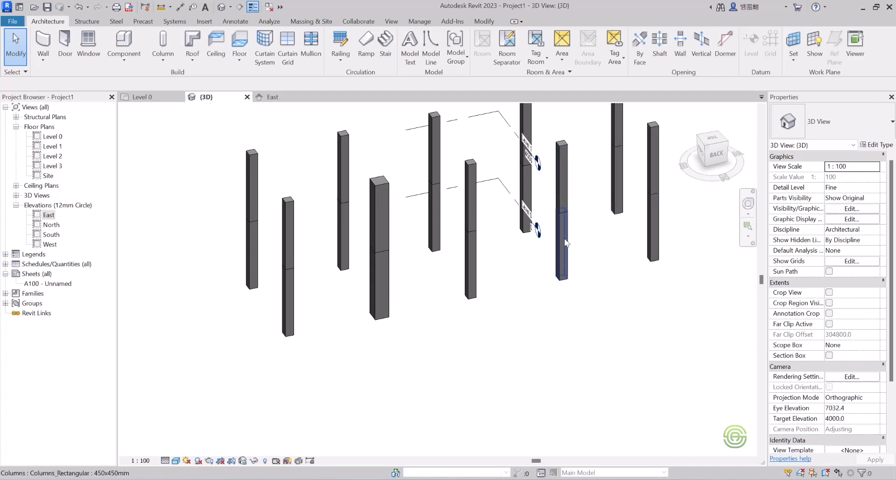
shift+middle_drag(564, 238, 406, 224)
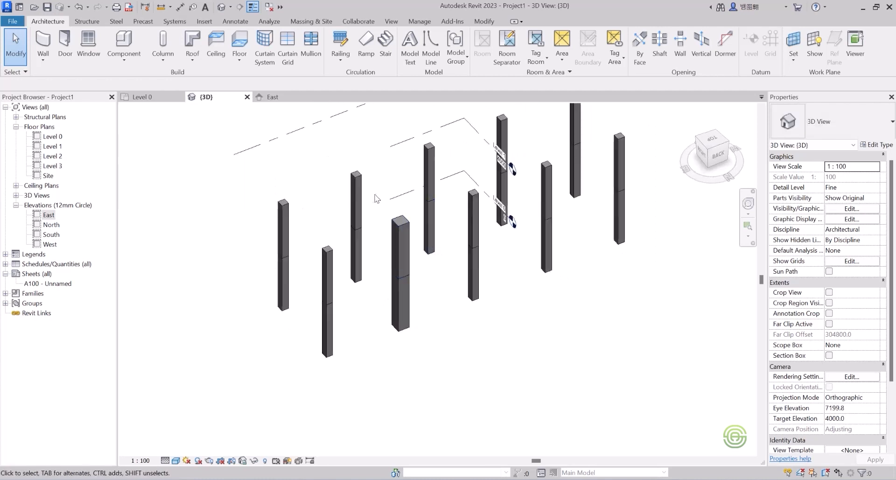
click(357, 187)
ctrl+click(280, 209)
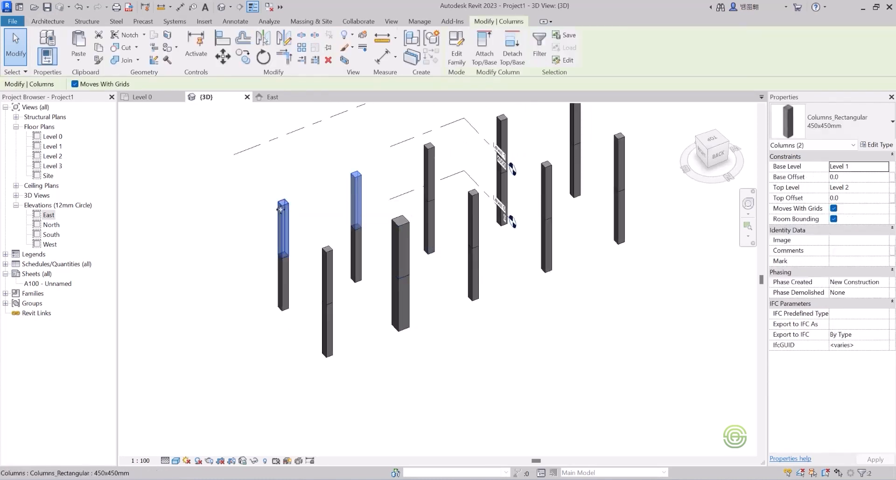
ctrl+click(327, 275)
ctrl+click(429, 173)
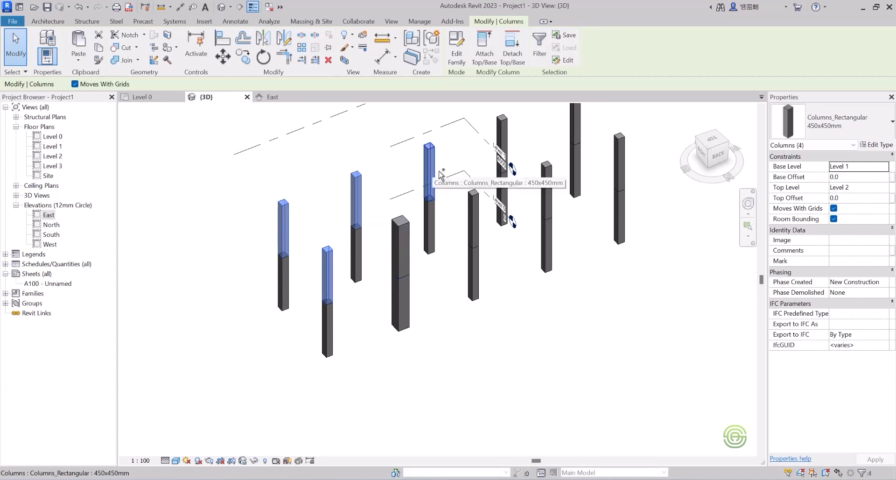
ctrl+click(474, 202)
ctrl+click(502, 140)
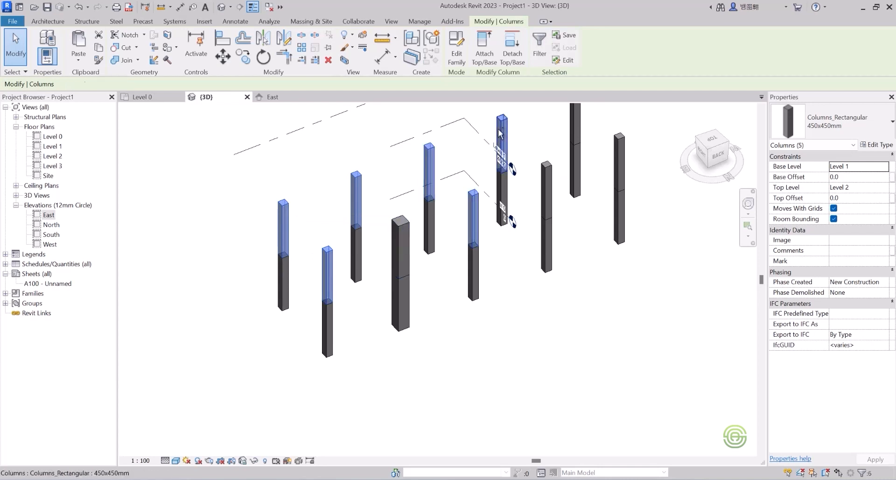
ctrl+click(545, 172)
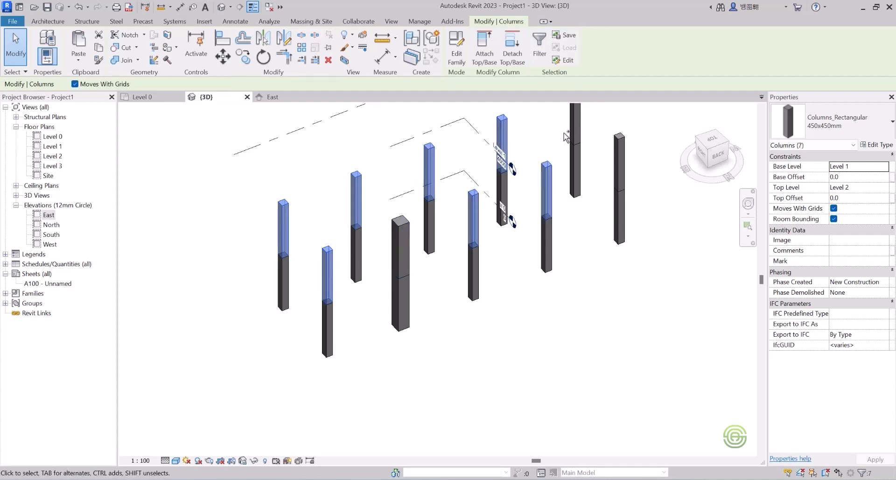
ctrl+click(623, 146)
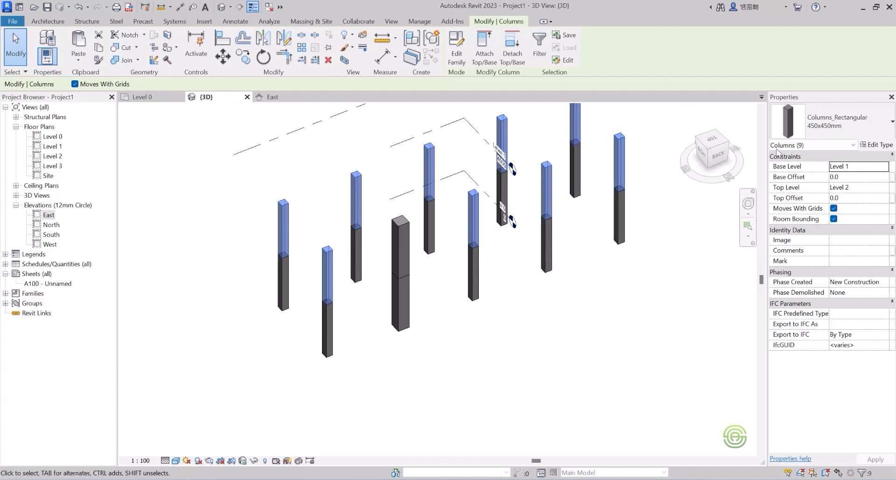
click(855, 118)
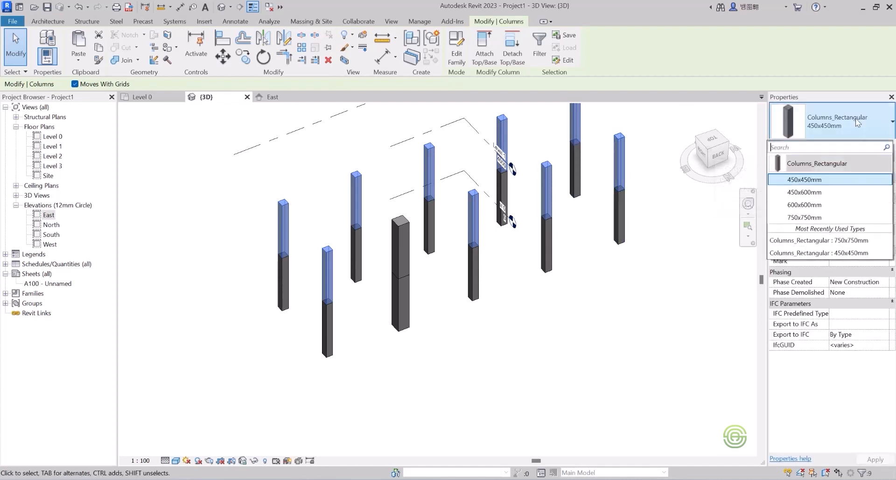
click(814, 218)
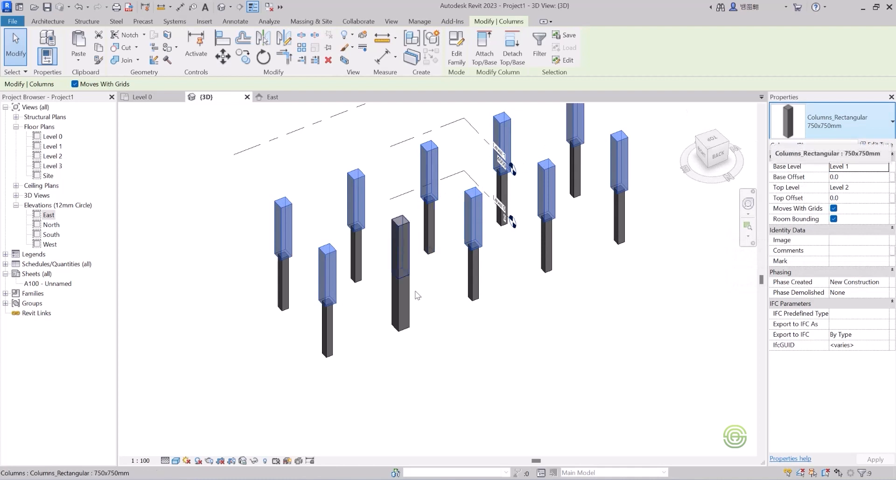
Change the enlarged lower column at grid D1 to type 450x450mm.
click(407, 314)
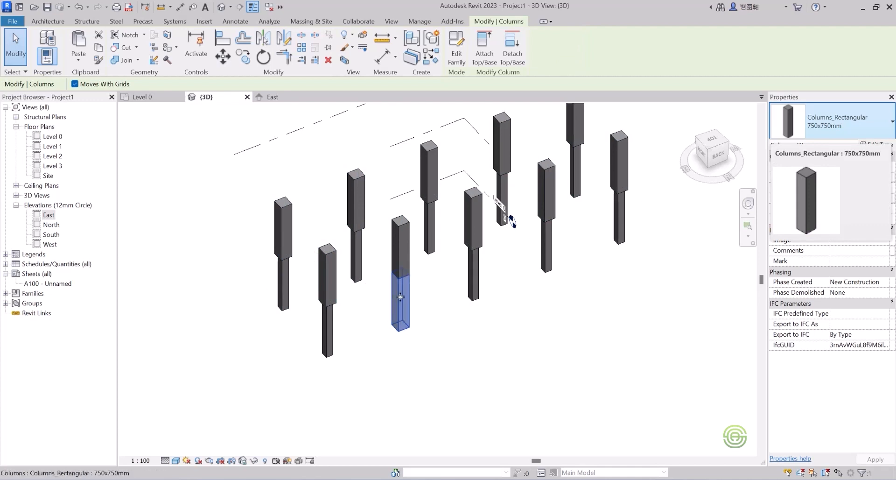
click(830, 122)
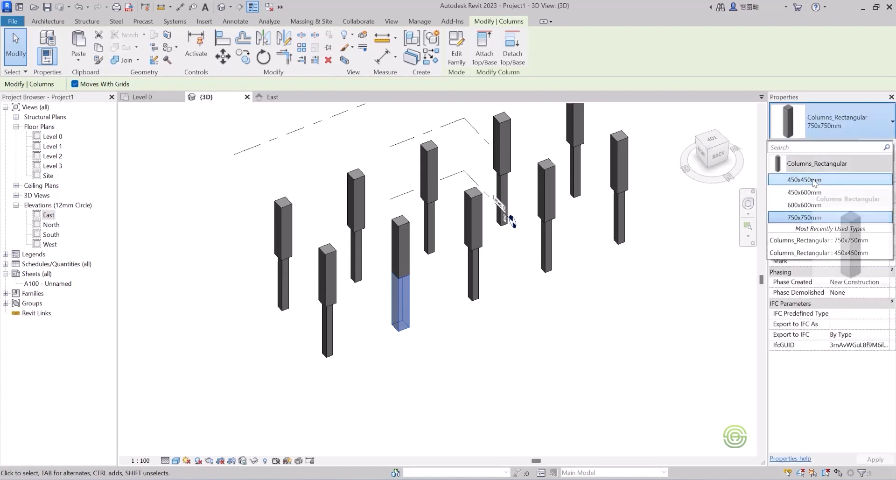
click(817, 181)
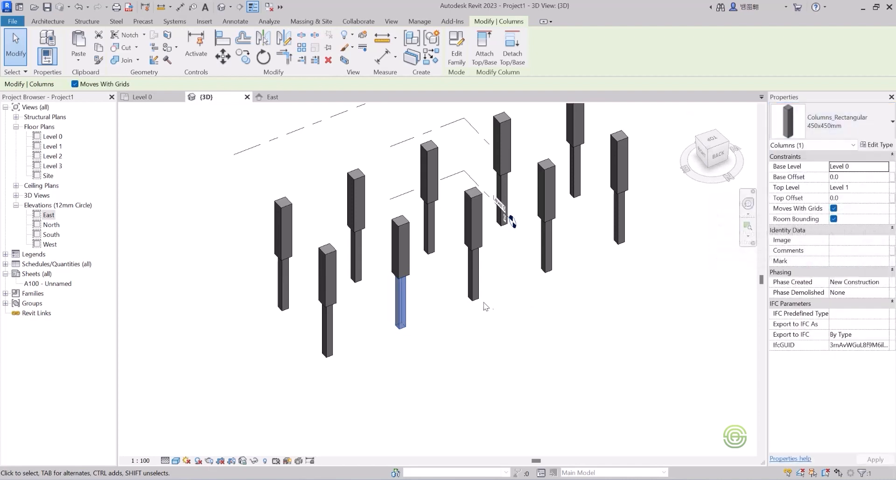
click(475, 340)
Select one of the upper columns and check its type.
scroll(393, 260, down, 2)
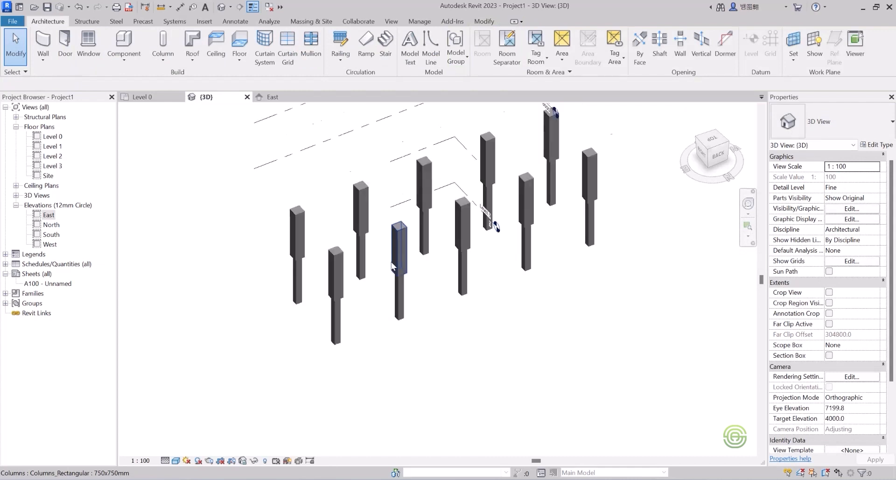
shift+middle_drag(384, 275, 405, 225)
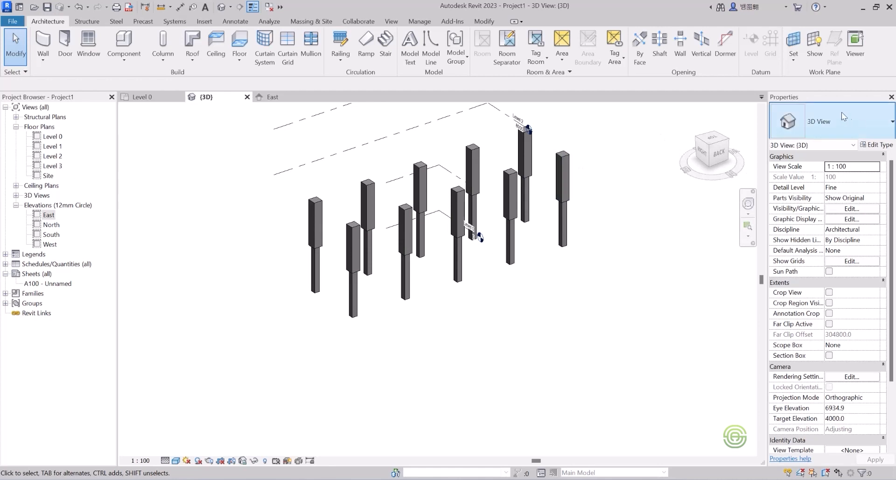
click(513, 178)
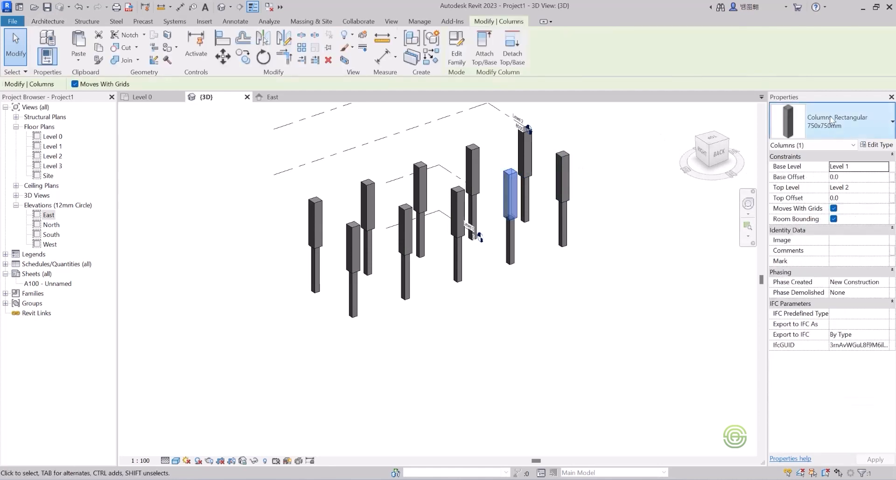
click(826, 126)
click(737, 109)
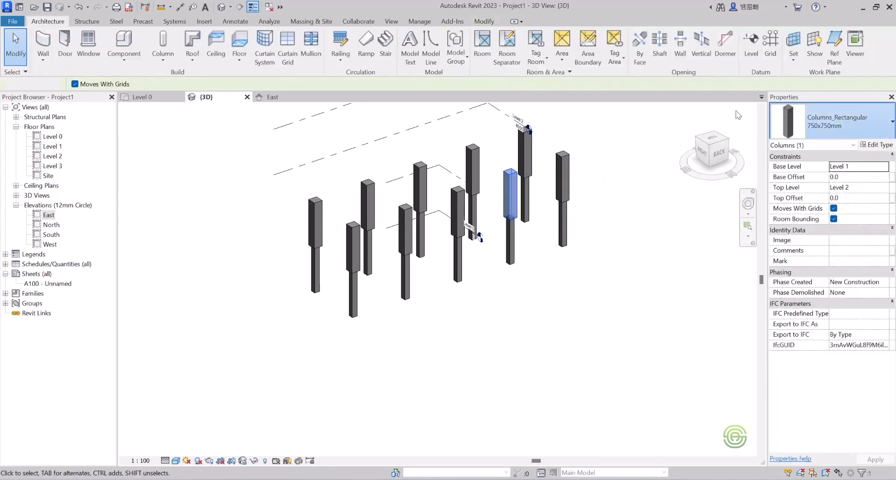
shift+middle_drag(379, 274, 427, 273)
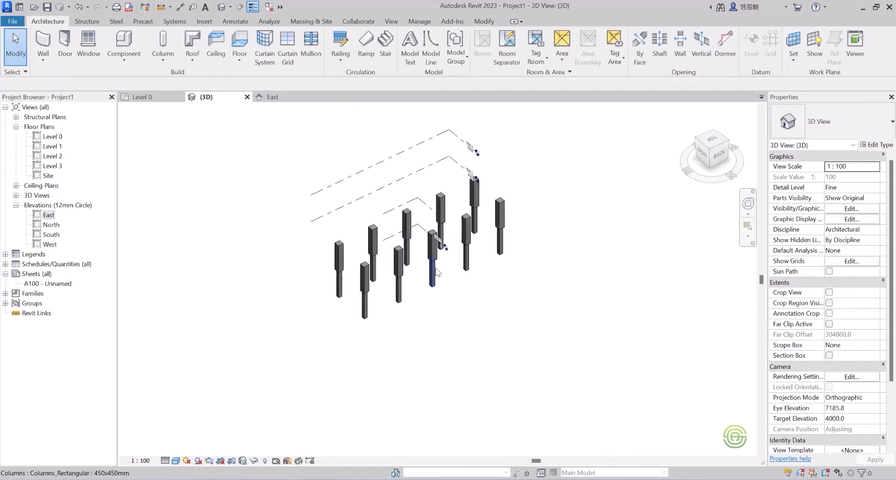
scroll(452, 289, up, 2)
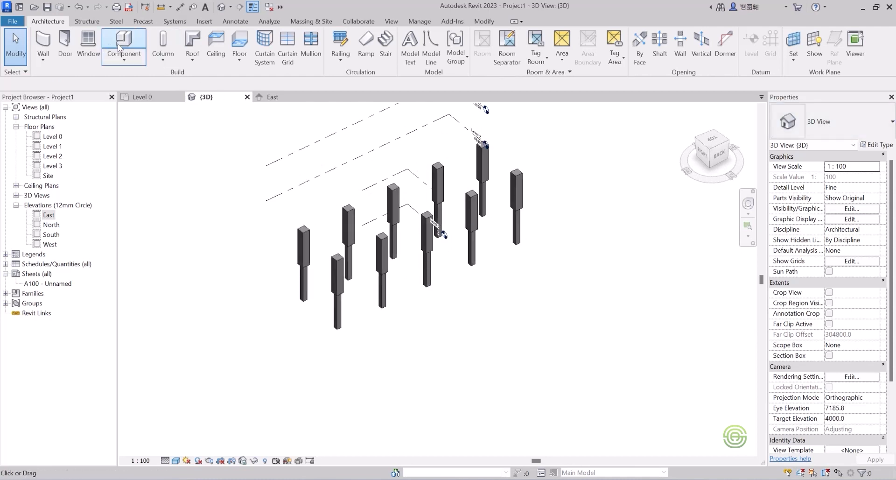
click(159, 97)
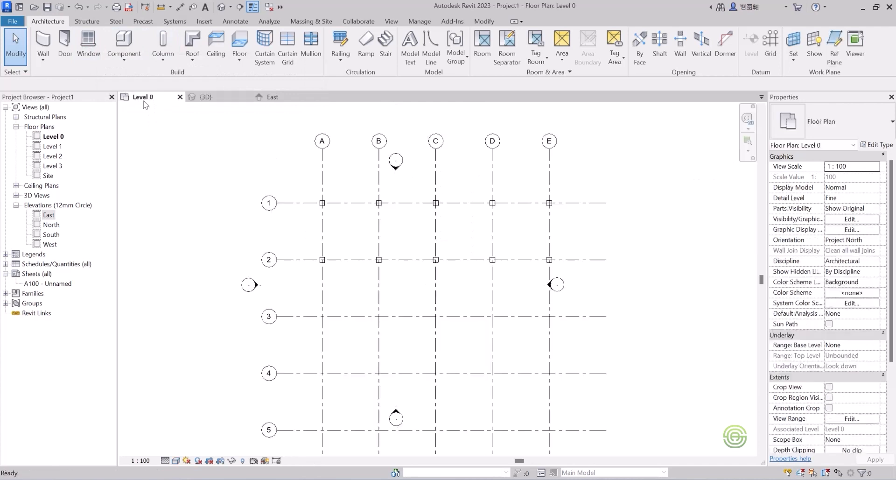
scroll(323, 206, down, 1)
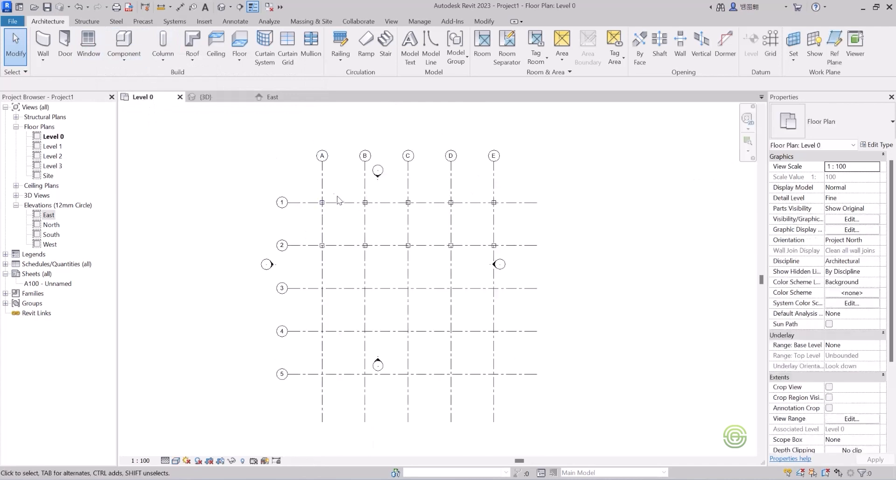
click(170, 59)
click(179, 99)
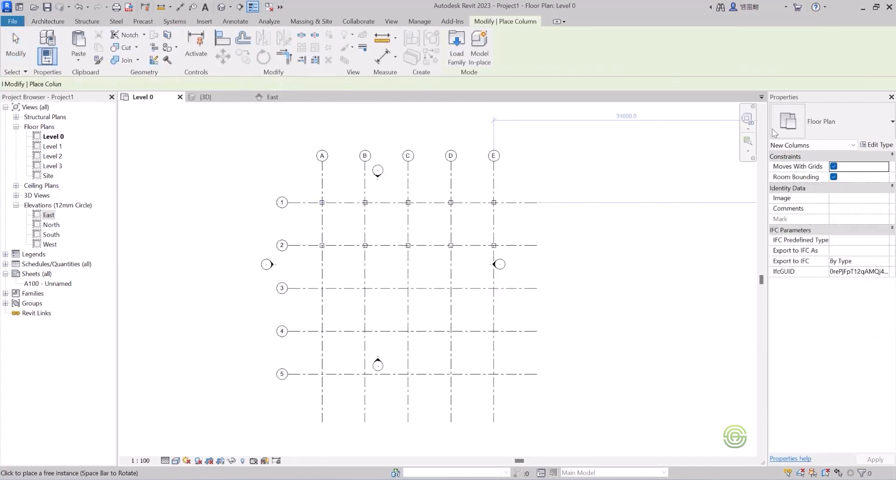
click(837, 127)
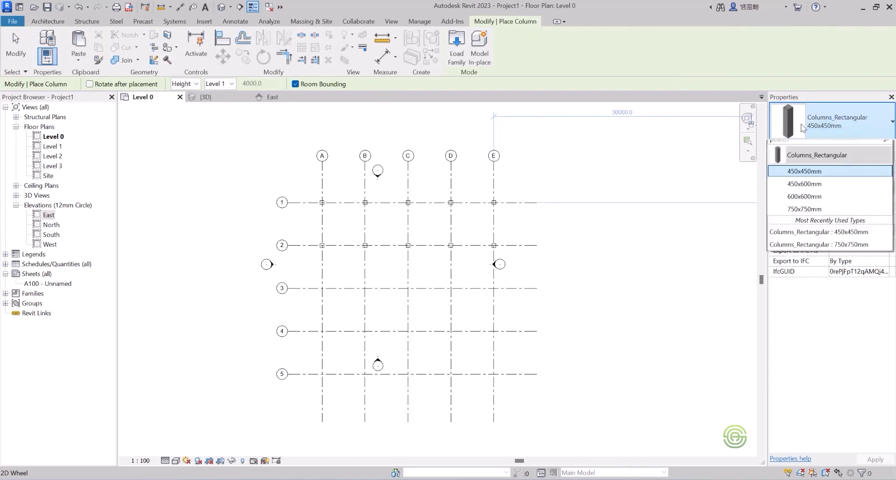
click(633, 175)
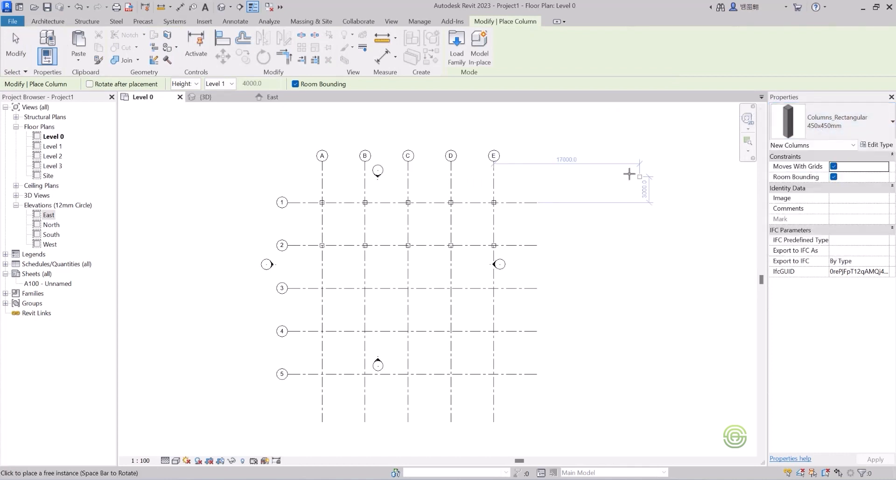
scroll(560, 189, down, 2)
key(Escape)
key(Escape)
scroll(502, 198, down, 1)
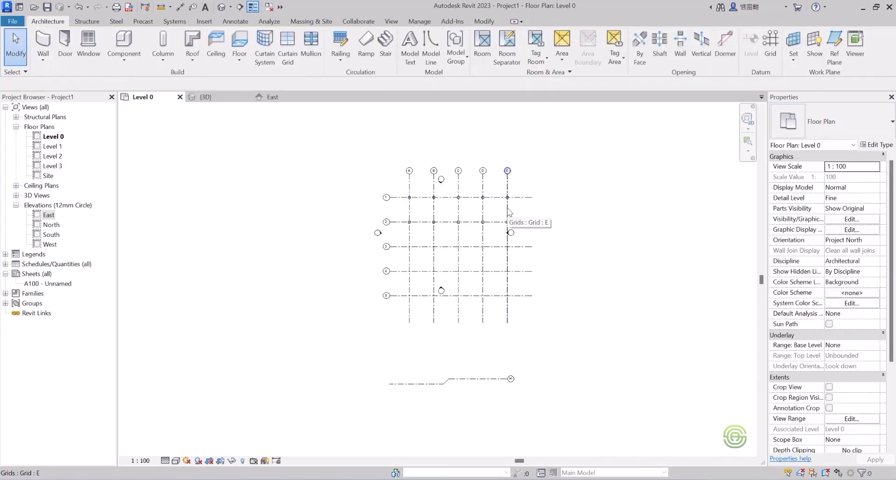
scroll(521, 219, up, 2)
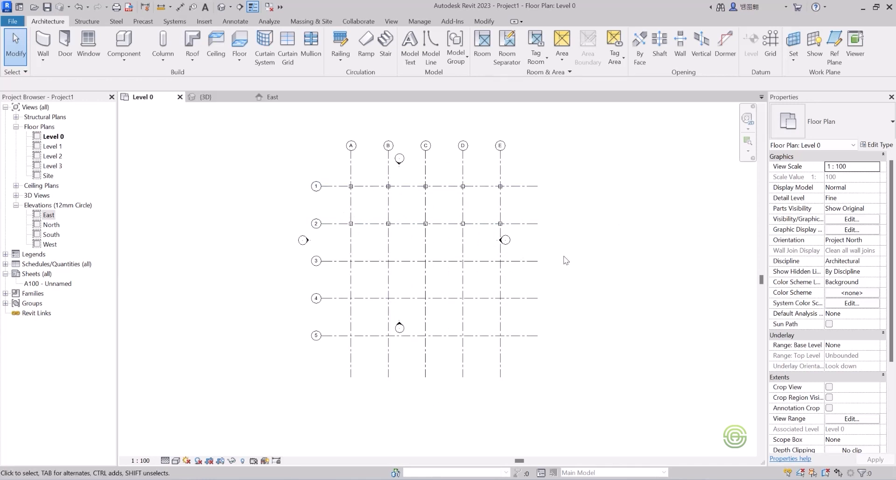
Start a new family from the Metric Column template.
click(13, 22)
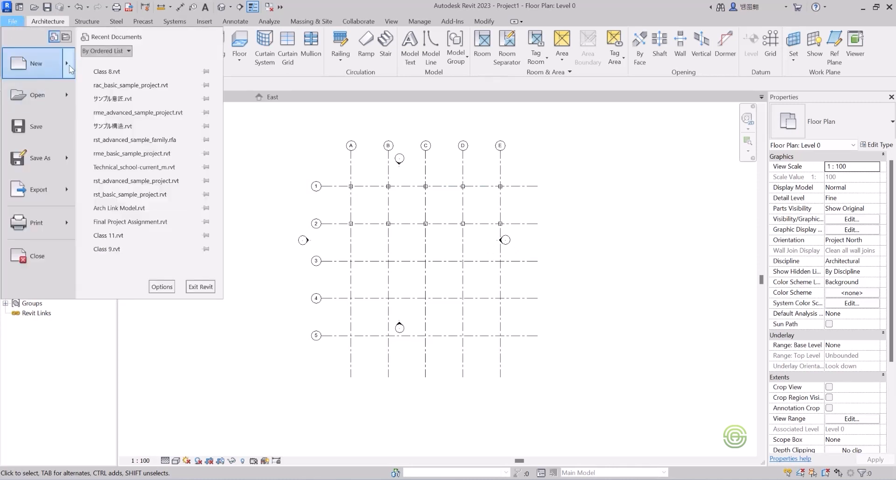
mouse_move(69, 64)
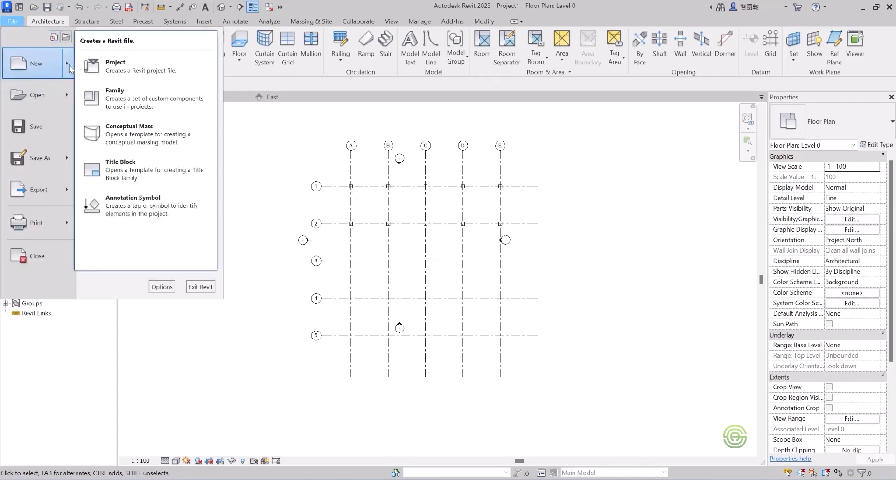
click(150, 110)
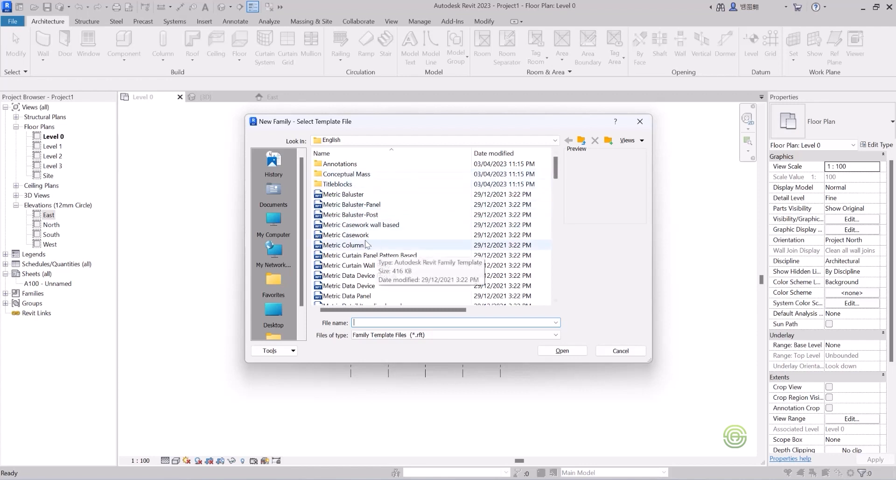
mouse_move(558, 168)
mouse_down()
mouse_move(560, 200)
mouse_move(565, 170)
mouse_up()
click(352, 205)
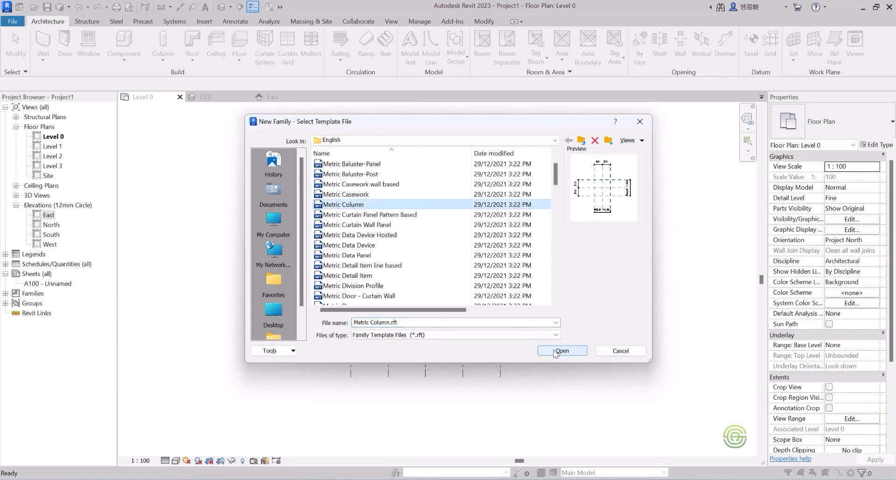
click(558, 350)
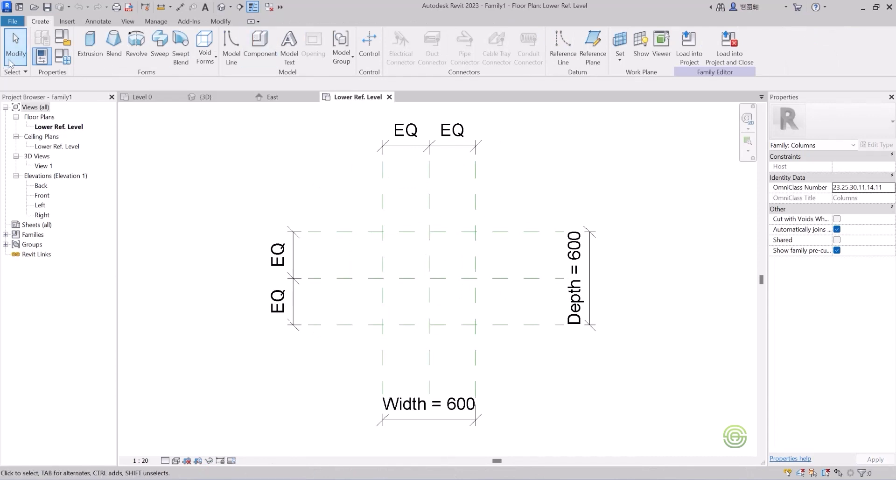
Create a circular solid extrusion of radius 300 centred on the reference plane intersection.
click(92, 41)
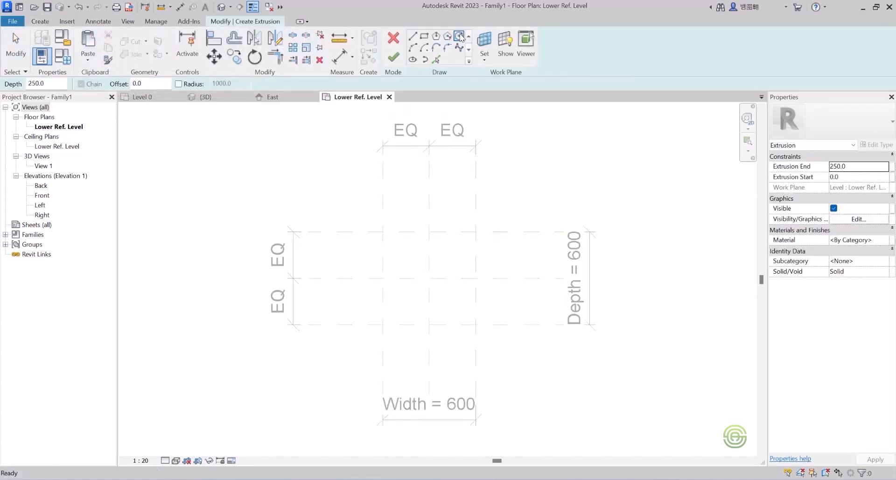
click(428, 278)
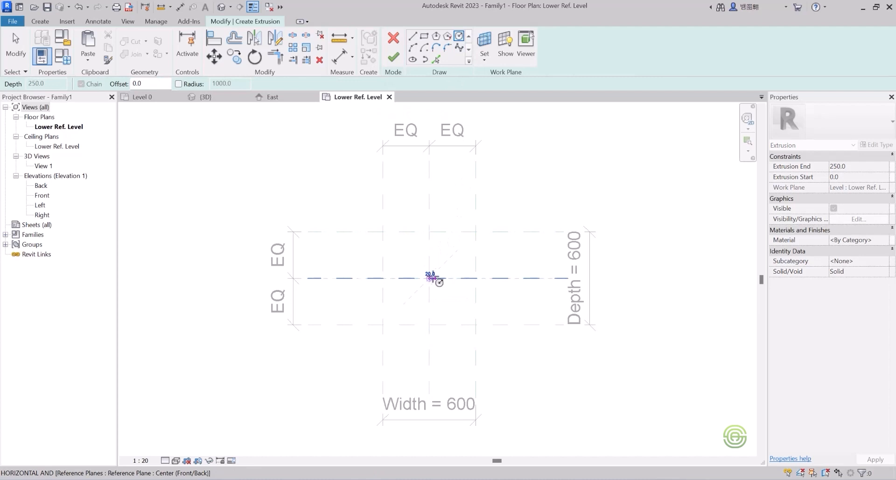
click(476, 278)
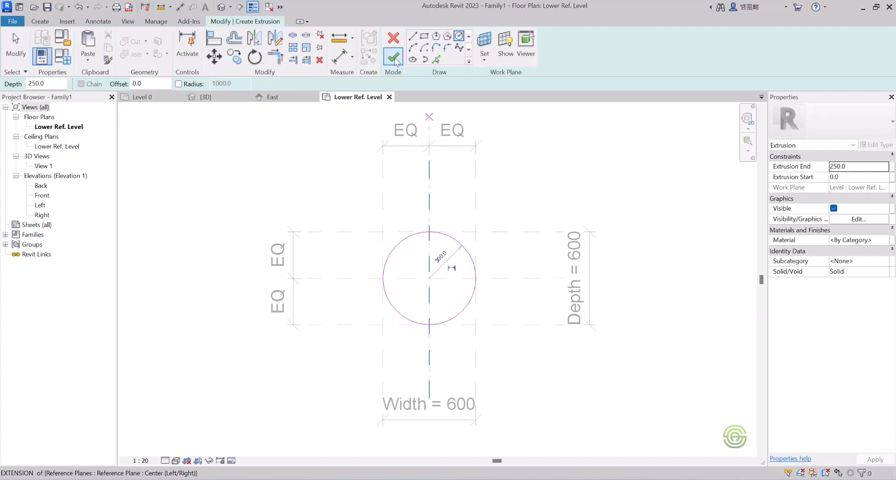
click(393, 58)
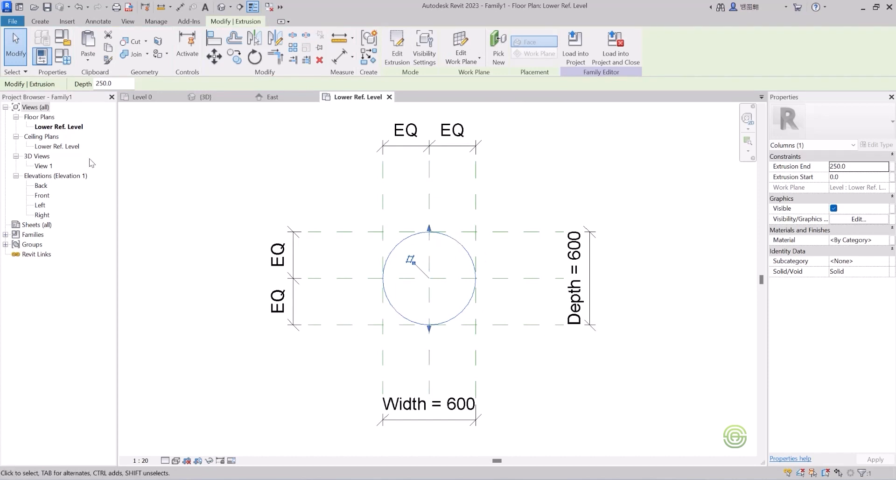
In the Back elevation, stretch the extrusion's top up to the Upper Ref Level at 4000, then close that view.
double_click(41, 185)
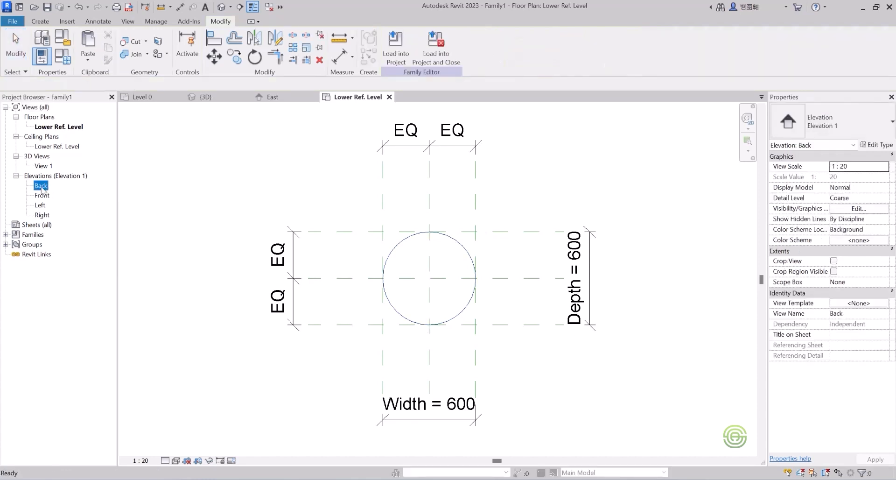
scroll(422, 413, up, 3)
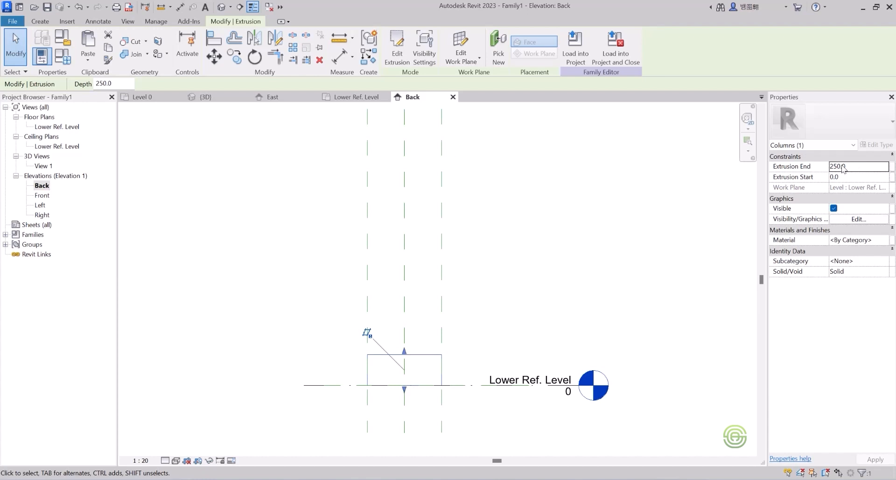
scroll(469, 280, down, 4)
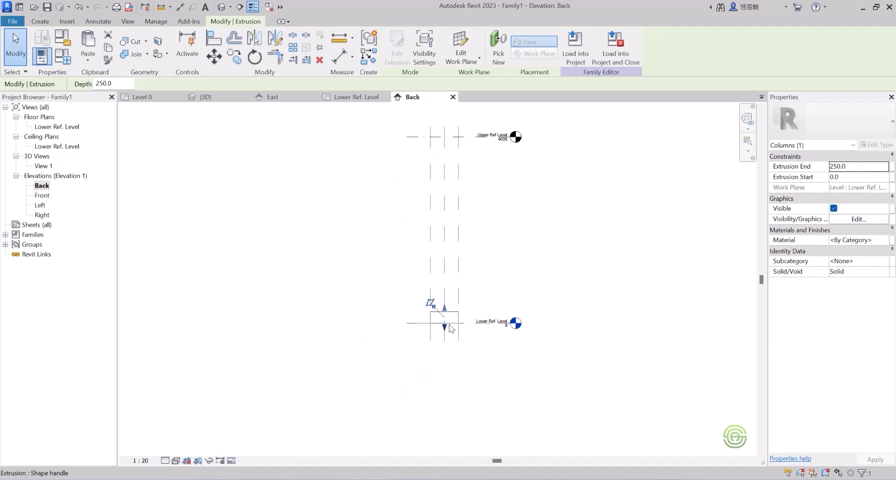
drag(444, 307, 448, 138)
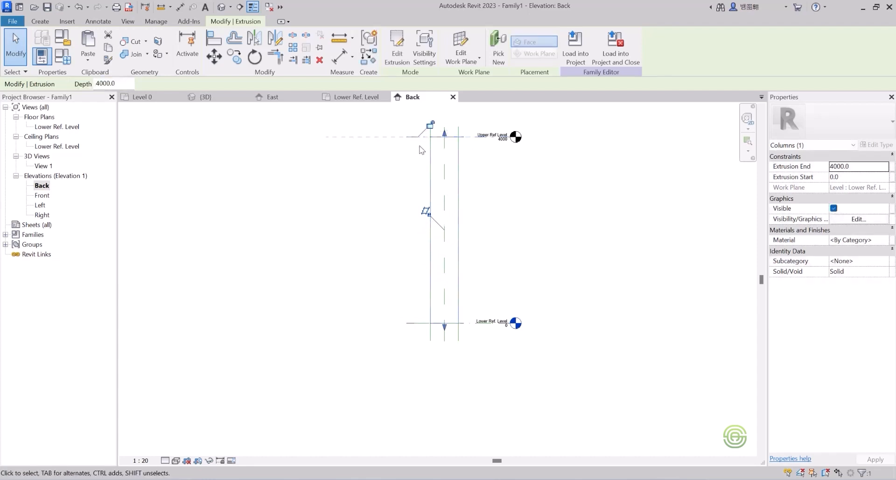
scroll(513, 140, up, 2)
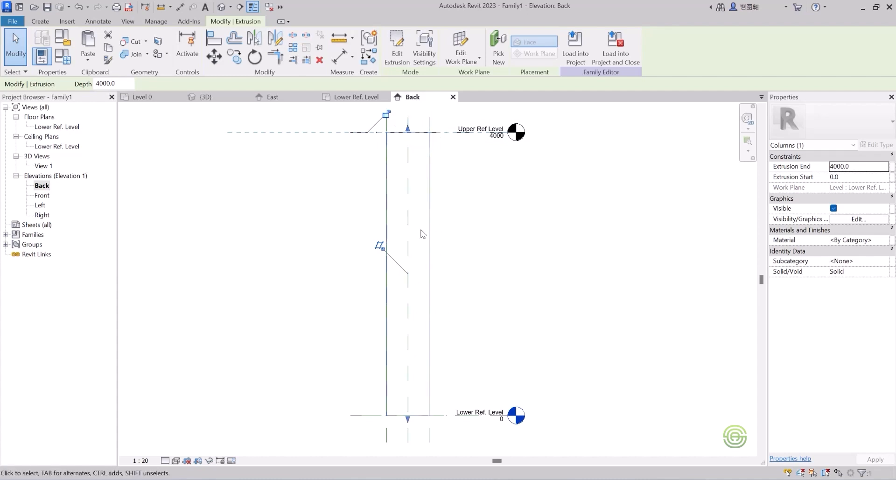
click(468, 219)
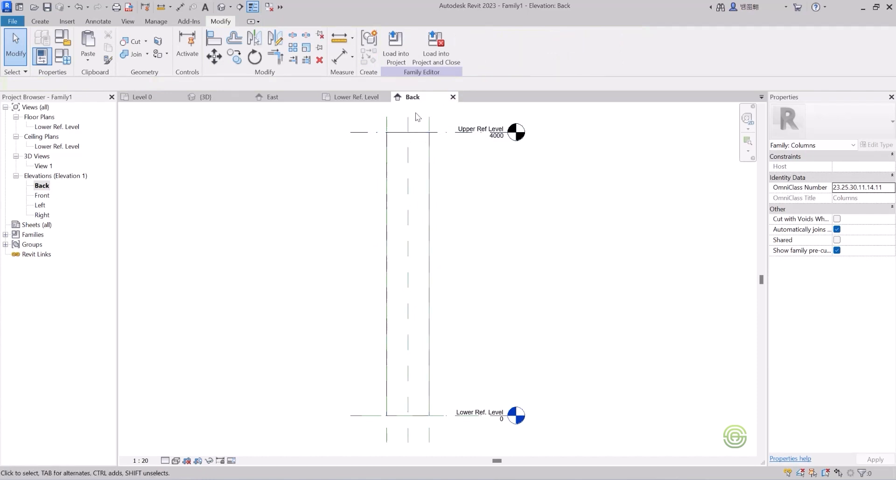
click(453, 96)
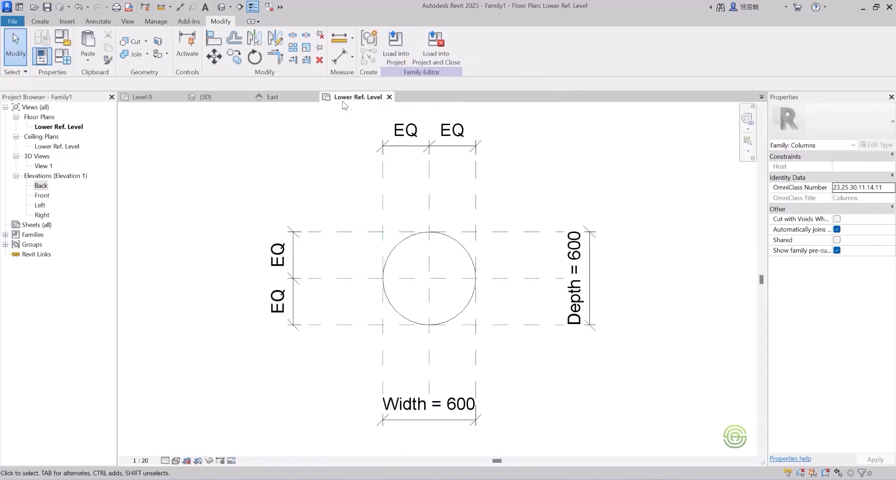
Load the round column family into the project and place columns at the grid 3 intersections A through E on Level 0.
click(396, 47)
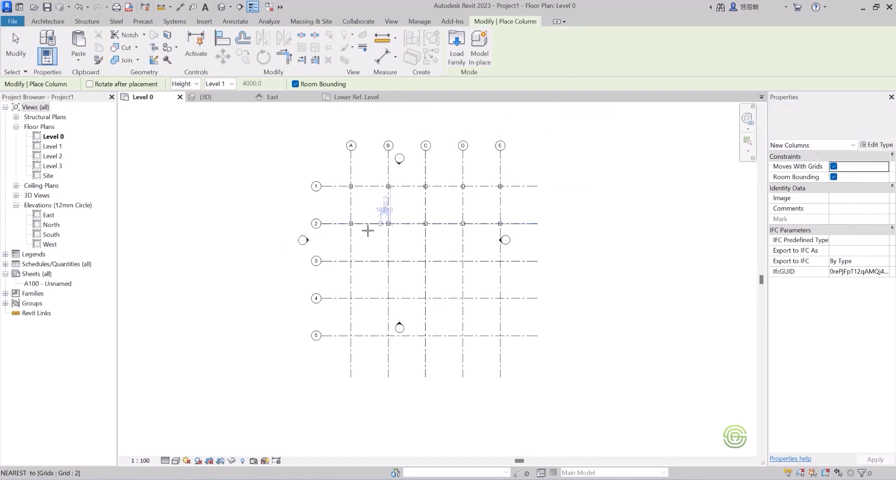
scroll(352, 261, up, 5)
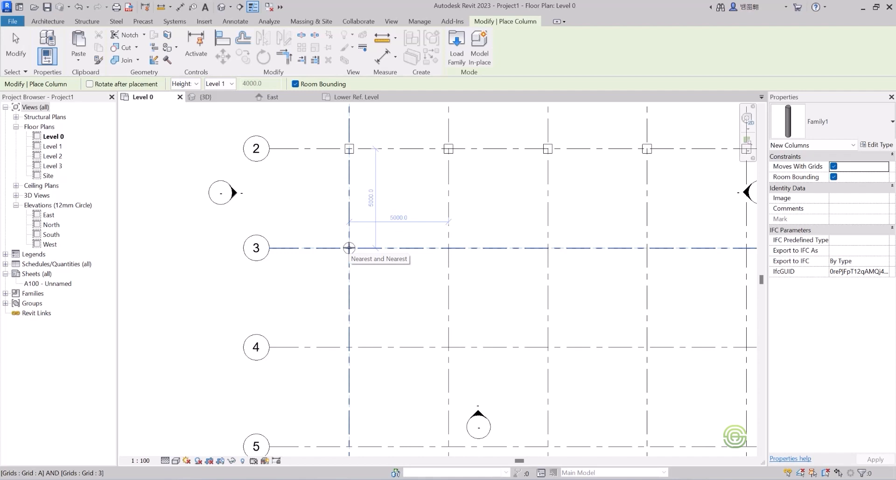
scroll(307, 247, down, 2)
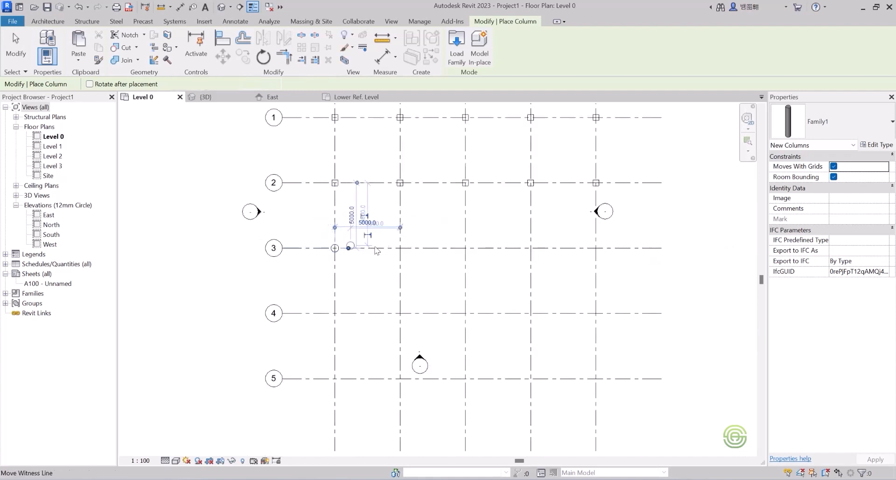
scroll(395, 248, up, 4)
click(389, 248)
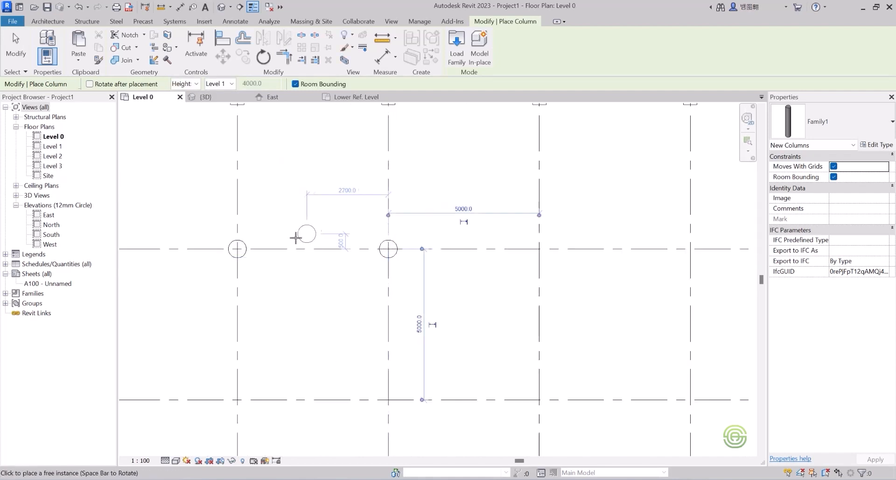
scroll(299, 237, down, 4)
scroll(434, 246, up, 3)
click(434, 242)
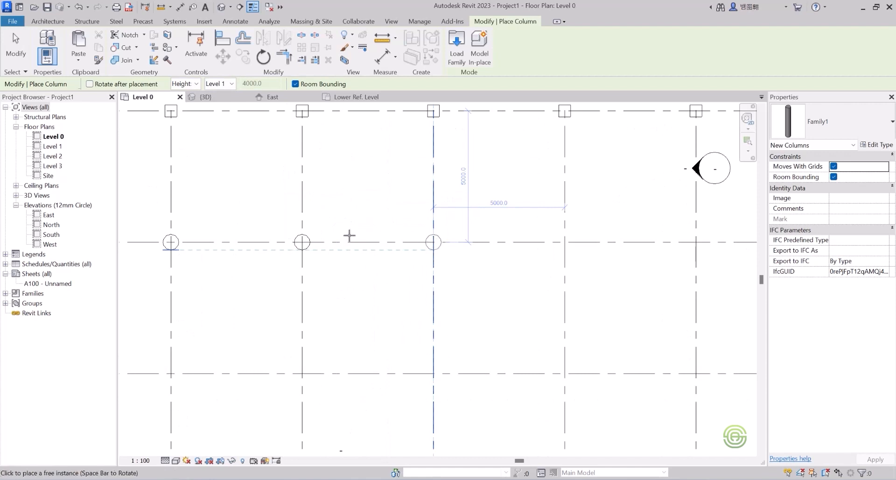
scroll(368, 243, down, 3)
scroll(462, 245, up, 3)
click(457, 246)
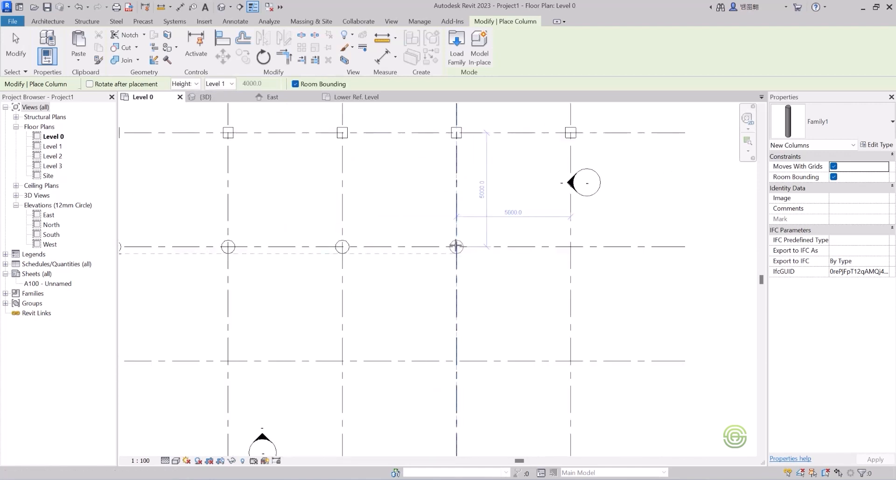
click(571, 246)
Place round columns at the grid 4 intersections E through A on Level 0.
scroll(410, 190, down, 4)
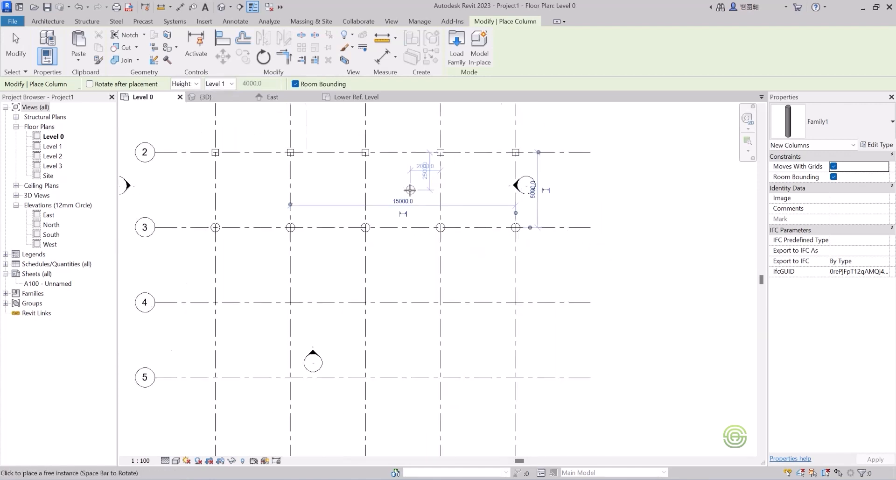
scroll(496, 266, up, 2)
click(502, 287)
click(436, 287)
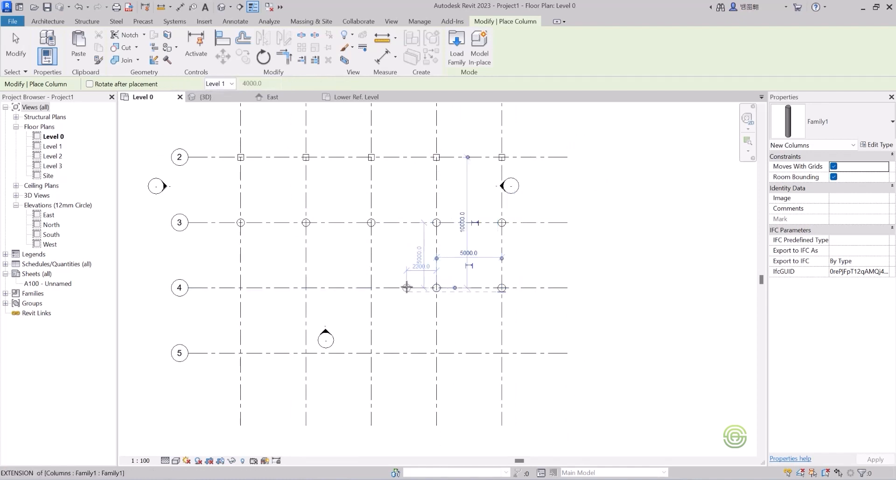
click(371, 287)
click(306, 287)
click(241, 287)
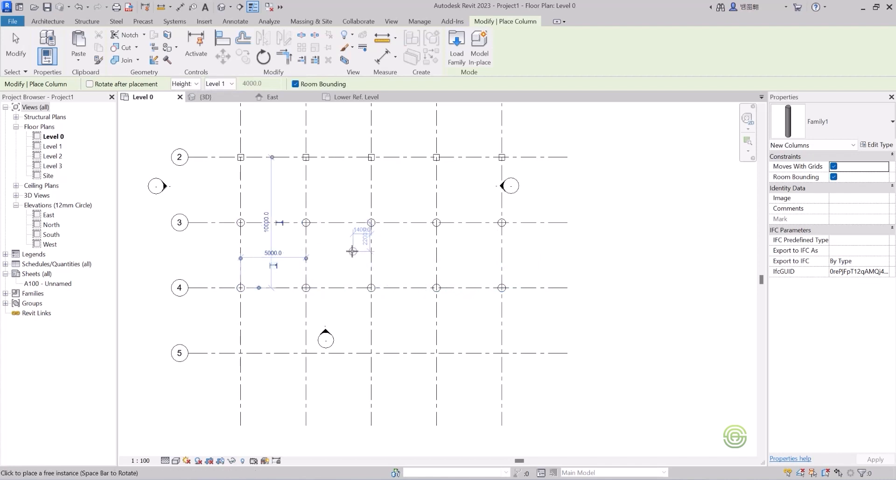
key(Escape)
key(Escape)
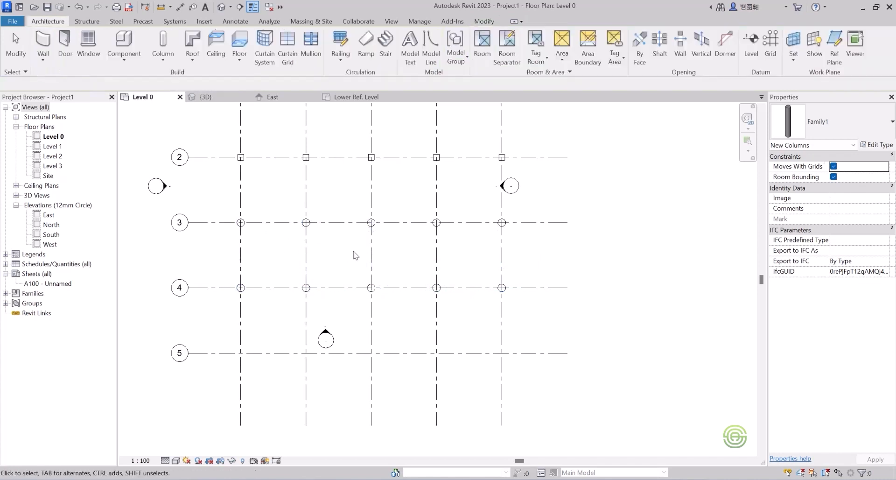
Switch to the 3D view and orbit and zoom to inspect the placed rectangular and round columns.
click(217, 97)
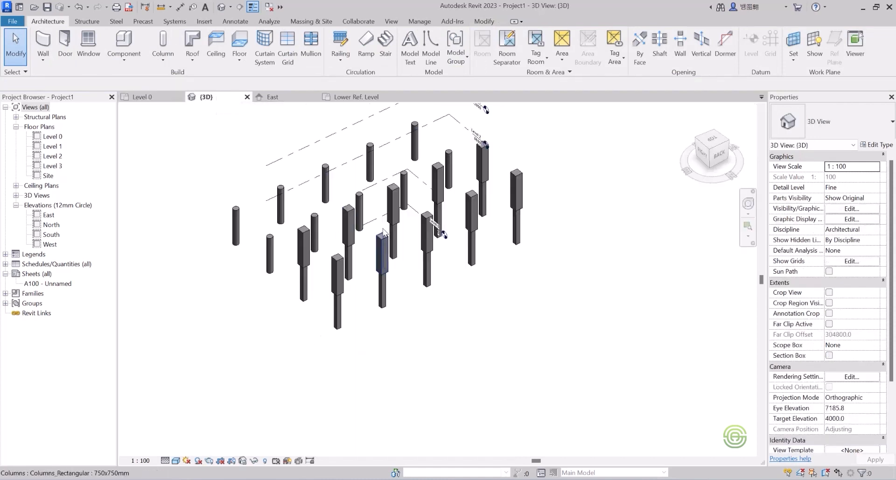
shift+middle_drag(436, 224, 444, 286)
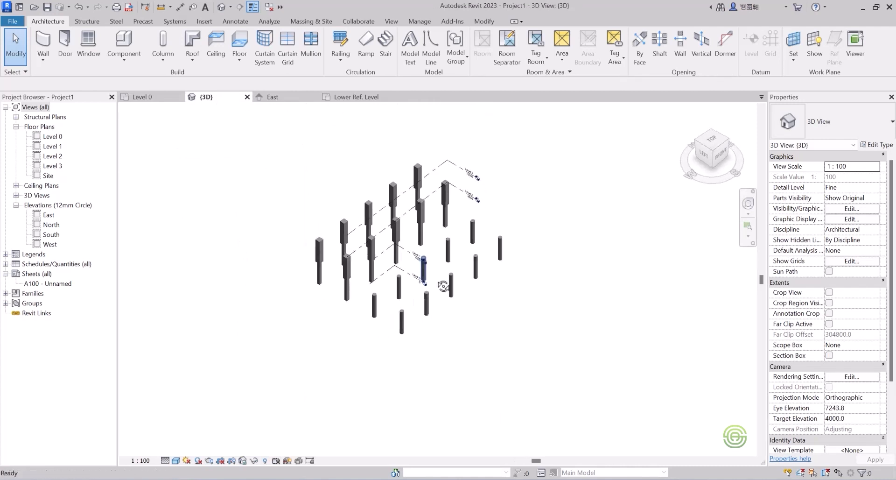
scroll(421, 280, up, 3)
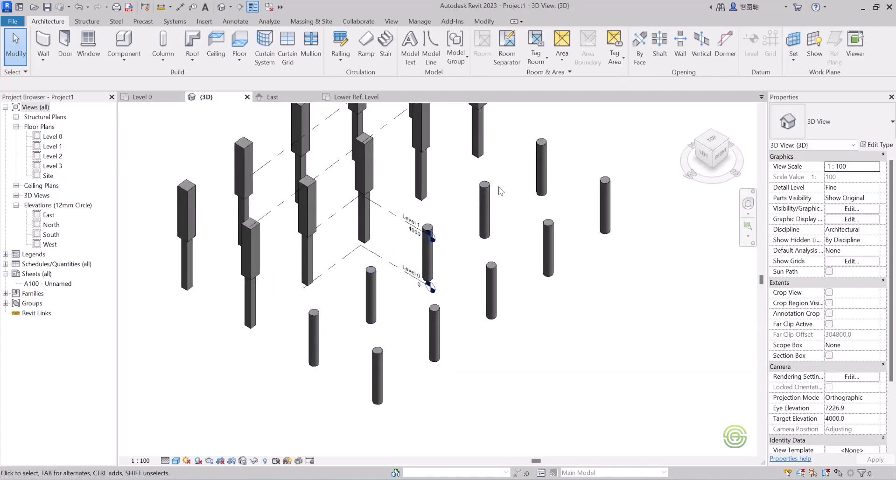
scroll(437, 319, down, 2)
shift+middle_drag(436, 319, 422, 290)
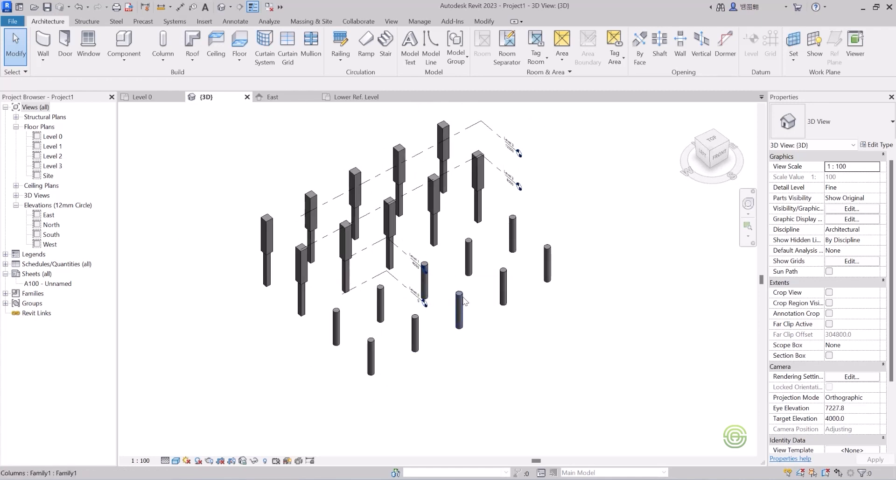
scroll(457, 301, up, 1)
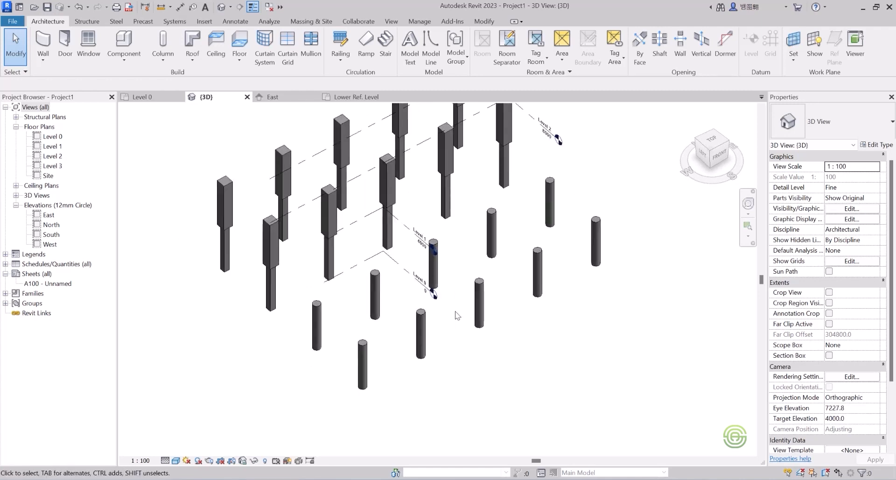
Inspect the type properties of a rectangular column and of a round column, closing each without changes.
click(332, 256)
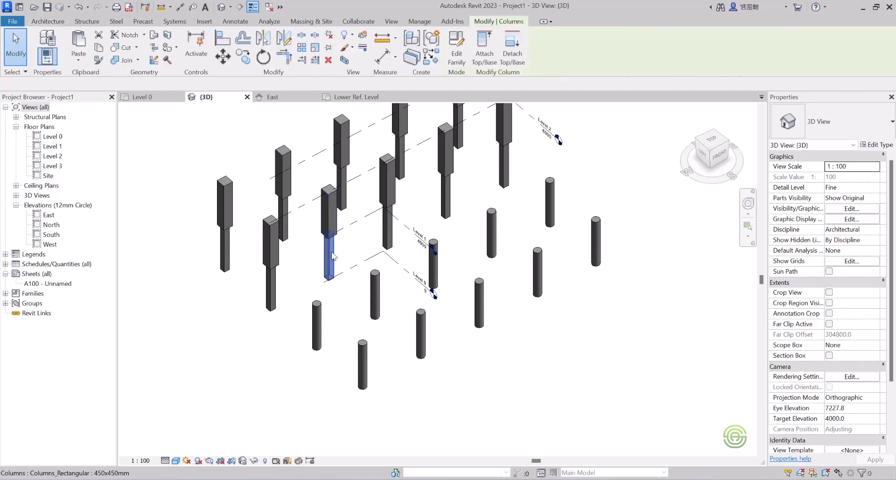
click(876, 145)
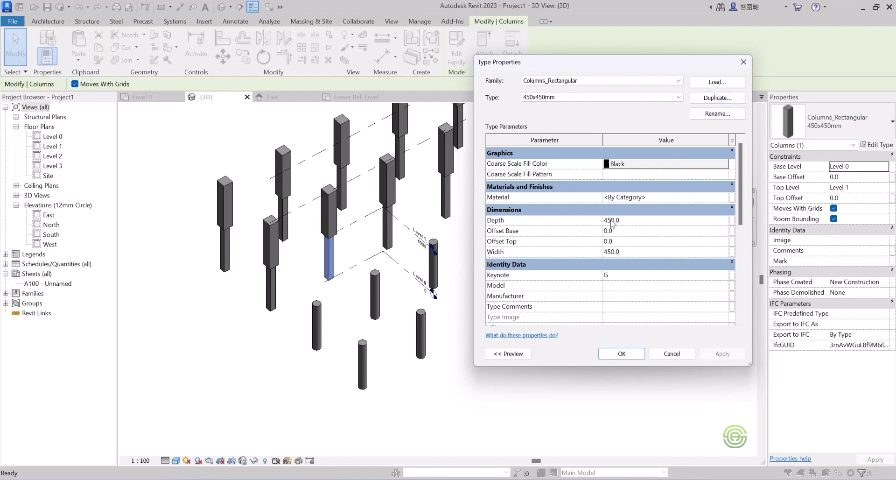
click(744, 62)
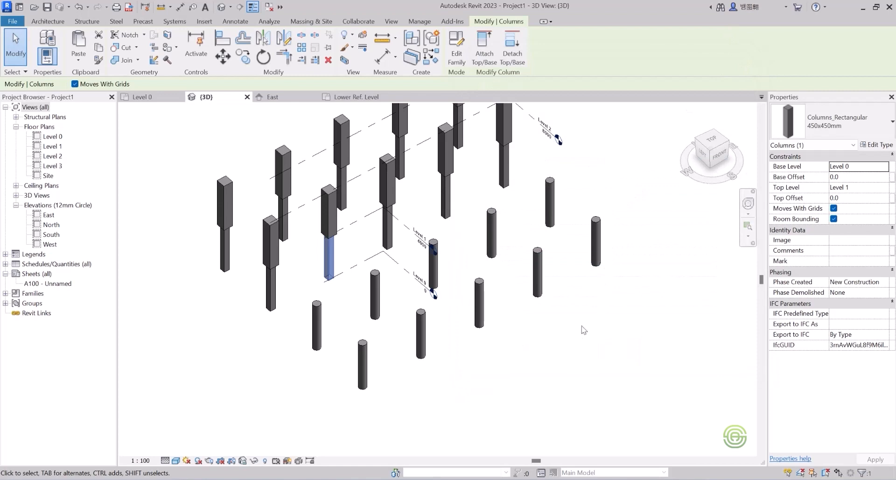
click(585, 326)
click(541, 277)
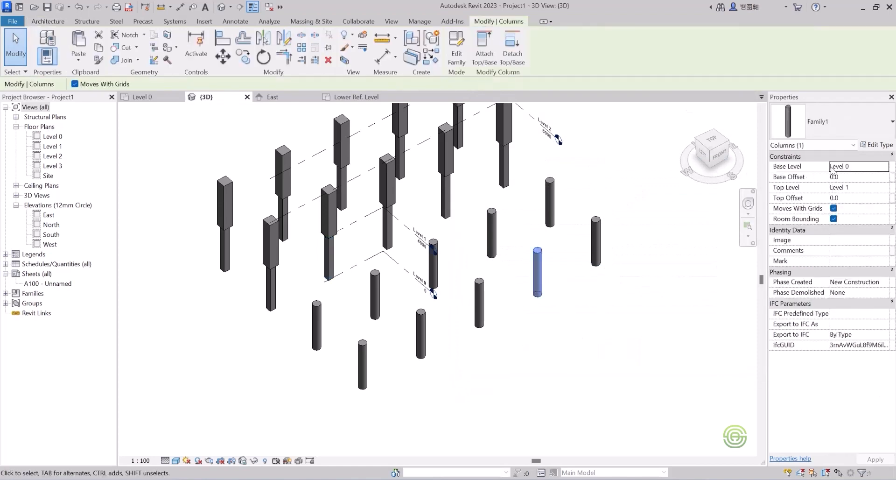
click(876, 145)
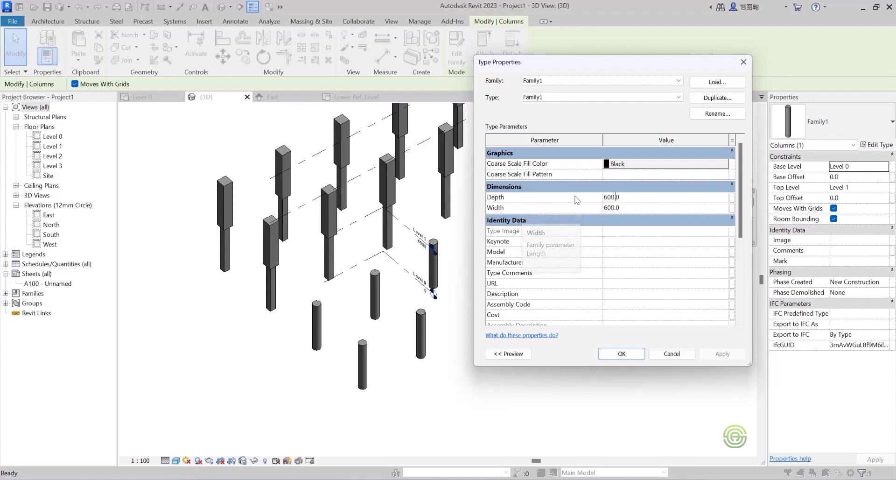
click(744, 63)
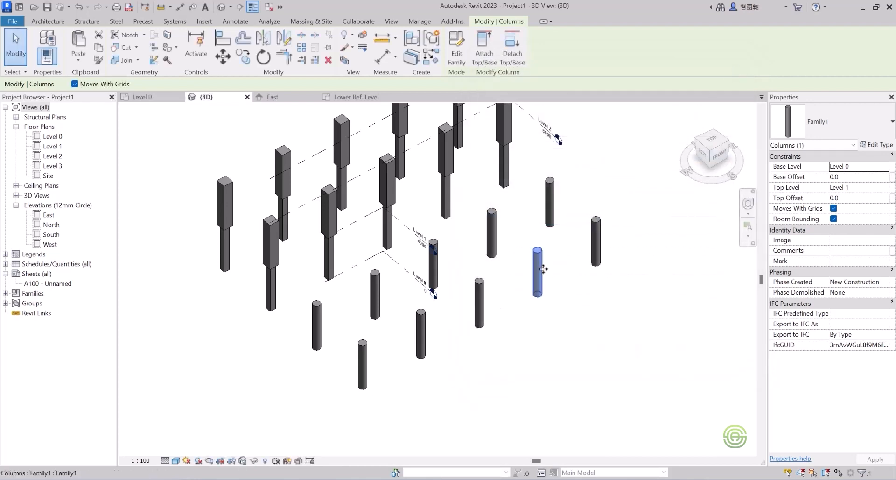
click(580, 306)
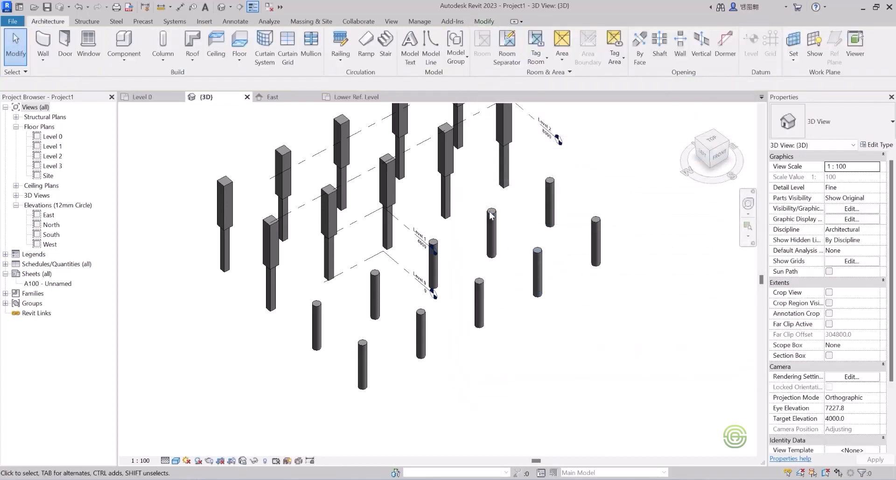
In the column family's plan, edit the extrusion sketch and make the circle's radius dimension permanent.
click(350, 97)
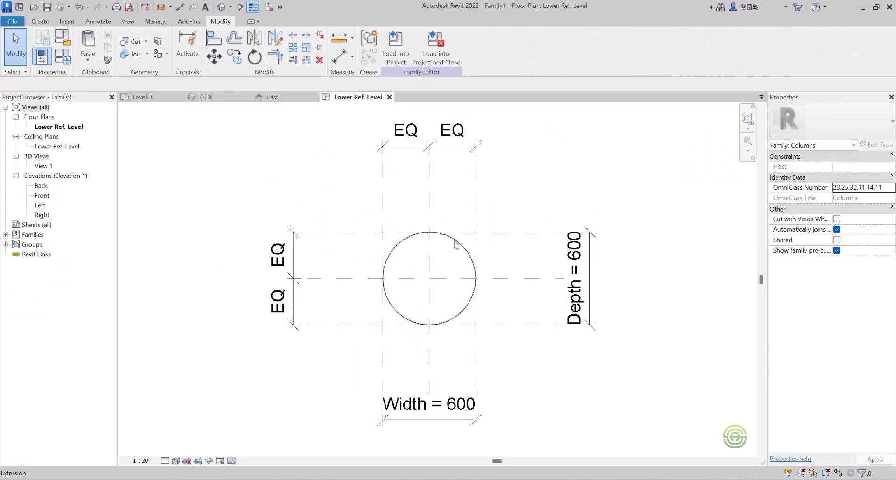
click(455, 248)
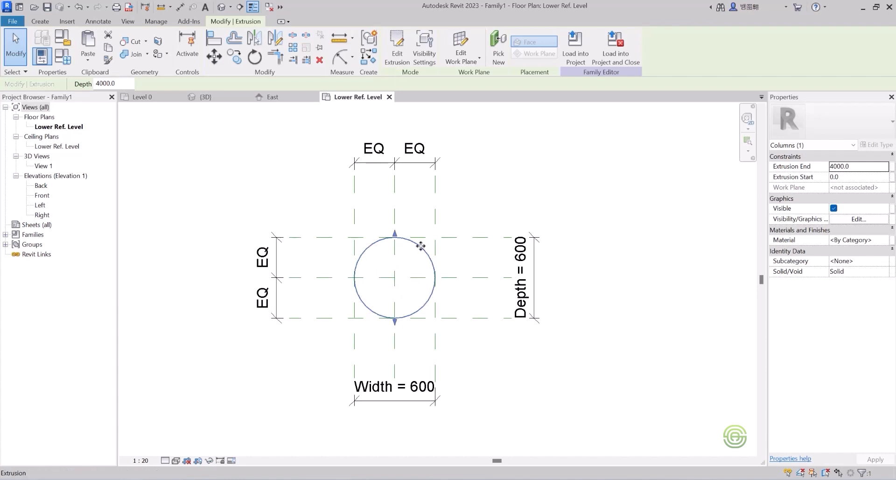
click(397, 47)
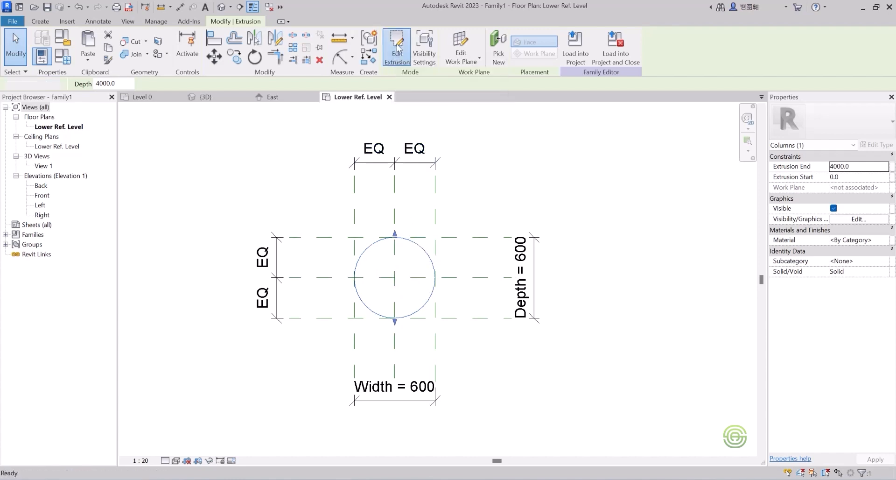
click(423, 249)
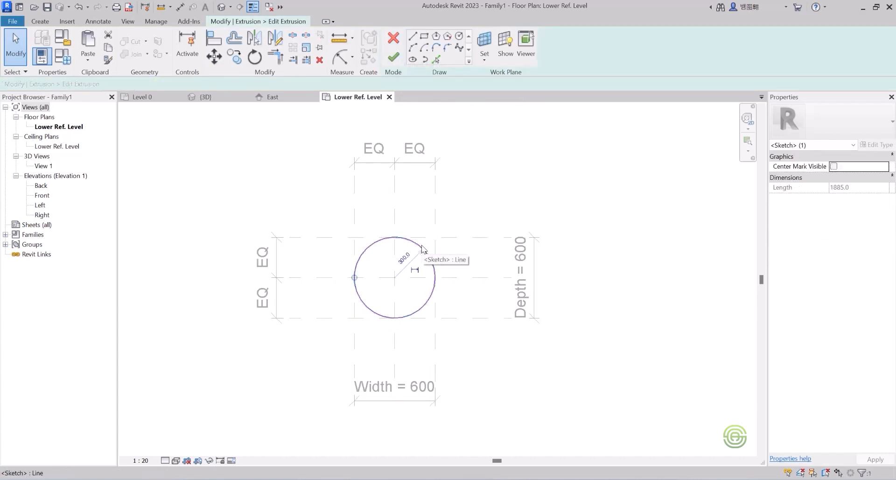
click(416, 271)
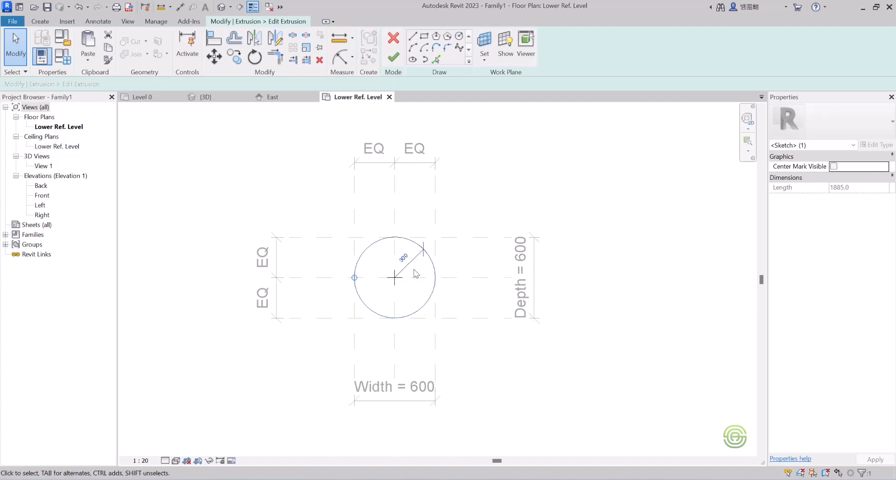
Try to label the radius dimension with a new type parameter named Radius.
click(403, 258)
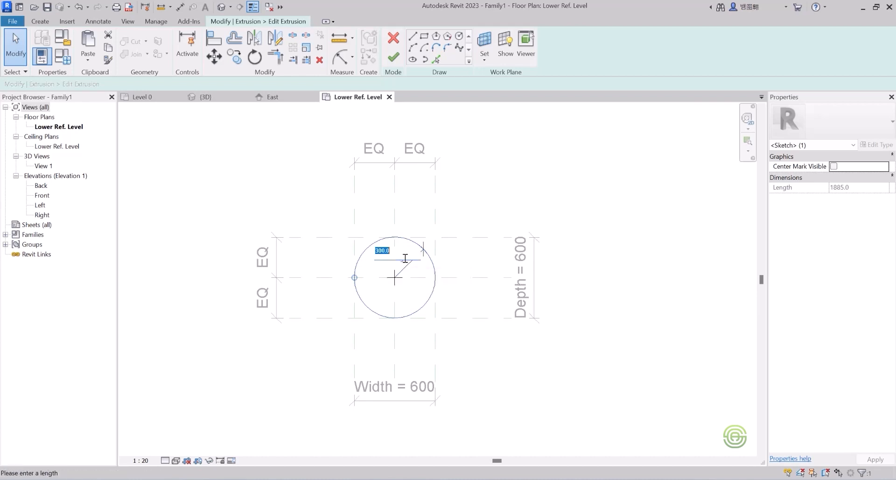
key(Escape)
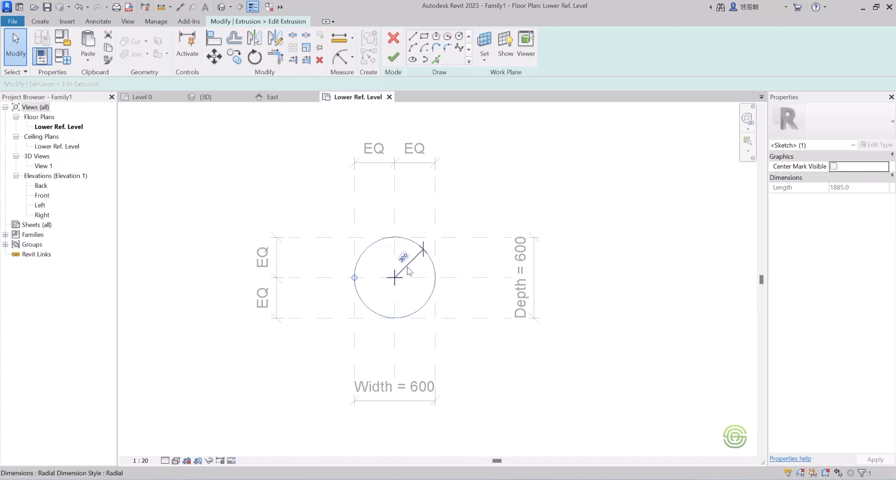
click(407, 270)
key(Escape)
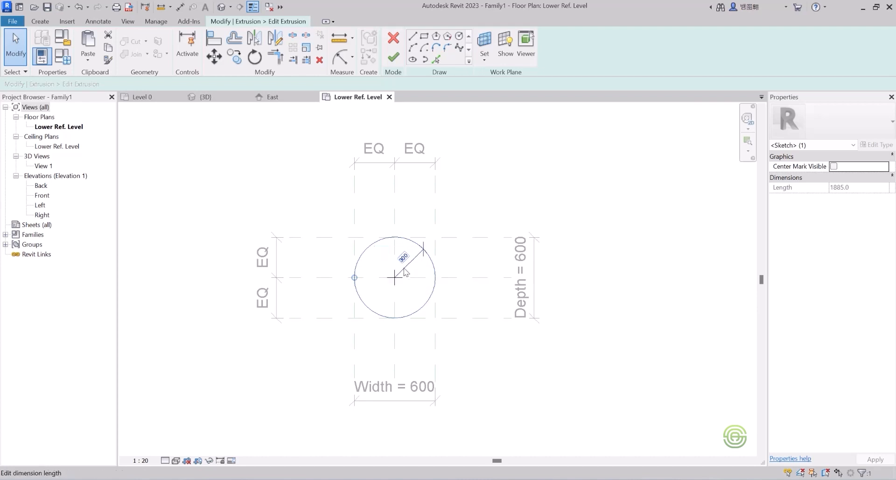
click(402, 271)
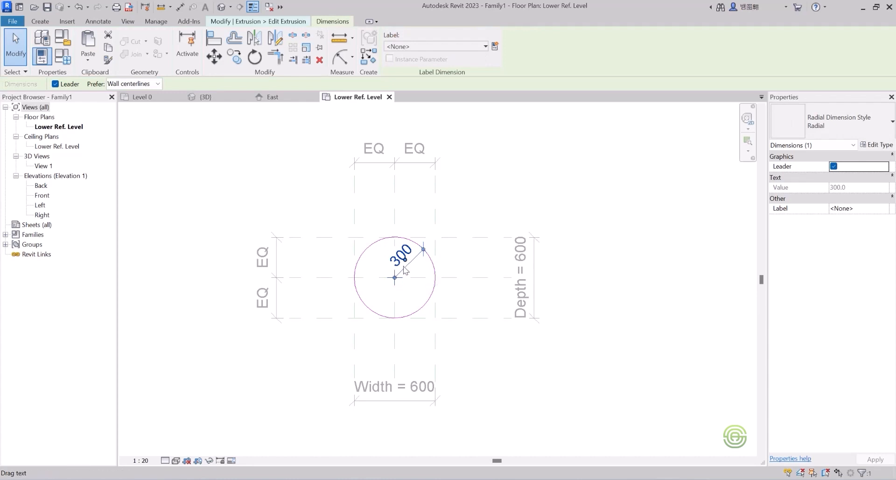
click(407, 287)
click(404, 268)
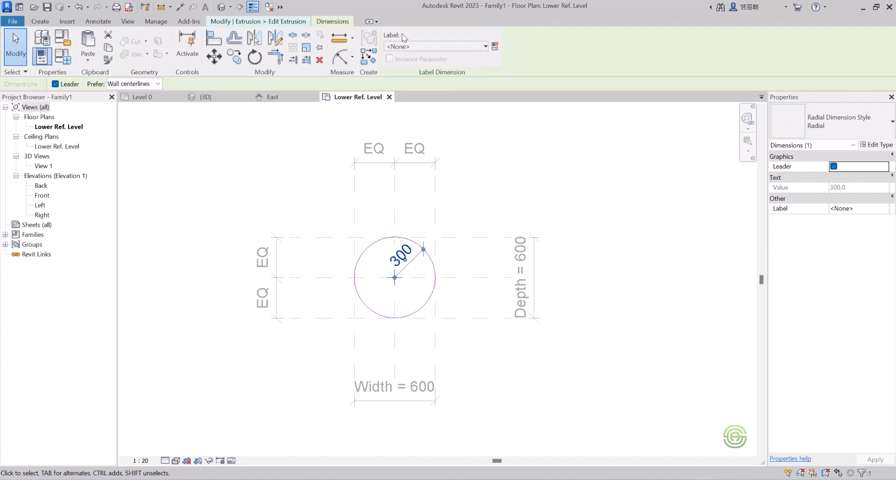
click(495, 46)
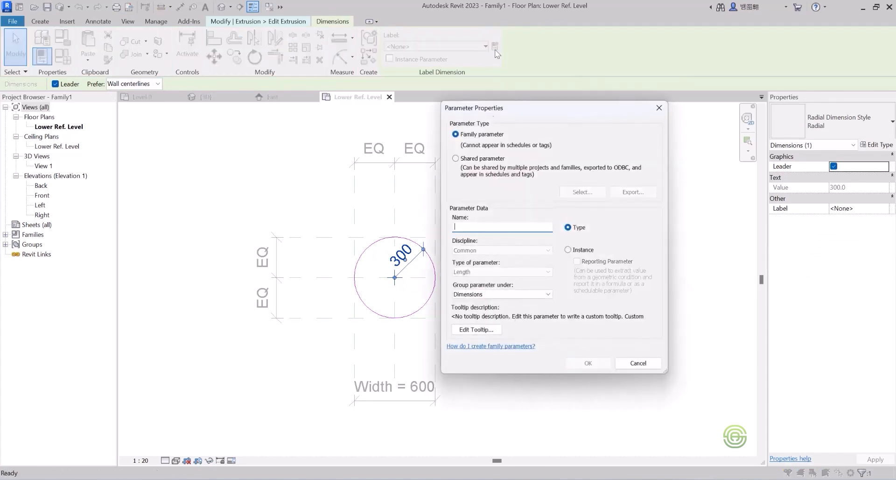
text(Radius)
click(587, 364)
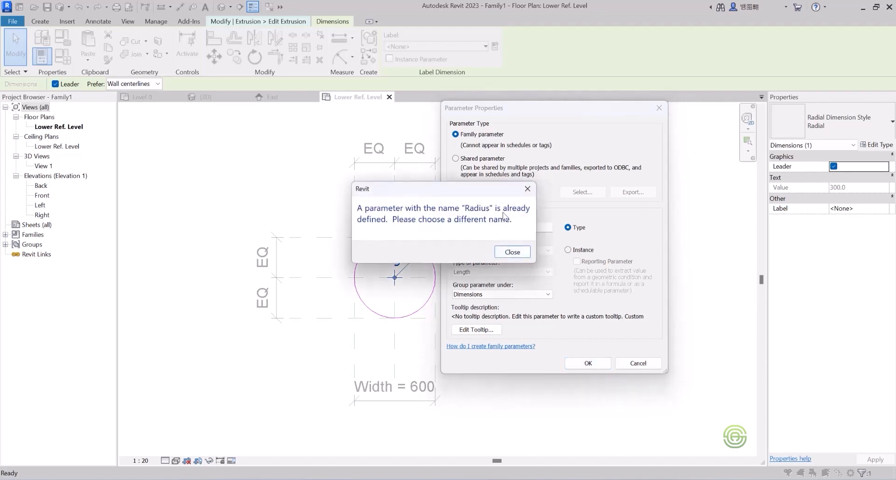
Rename the new parameter Radius2, apply it as the radius label, and finish editing the extrusion.
click(513, 253)
click(477, 226)
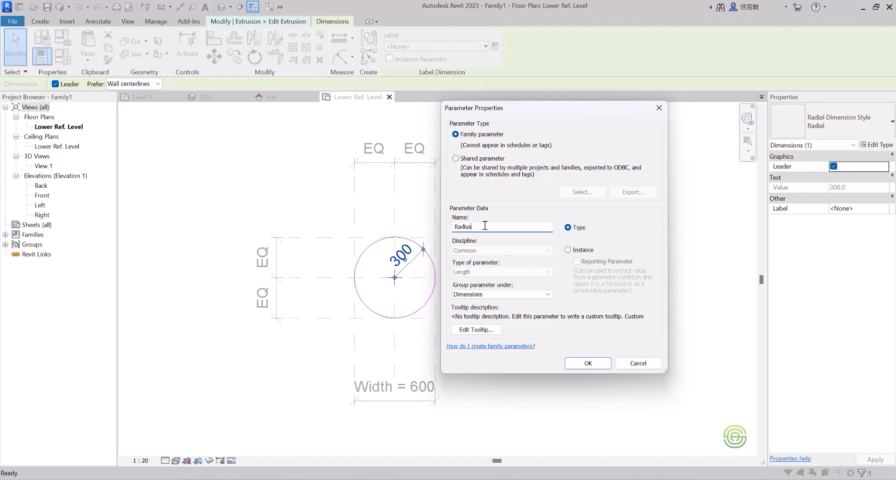
text(2)
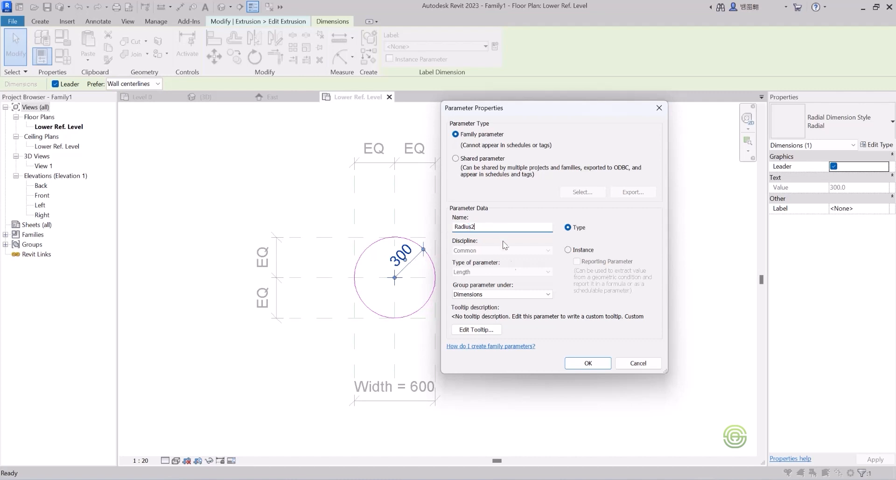
click(586, 363)
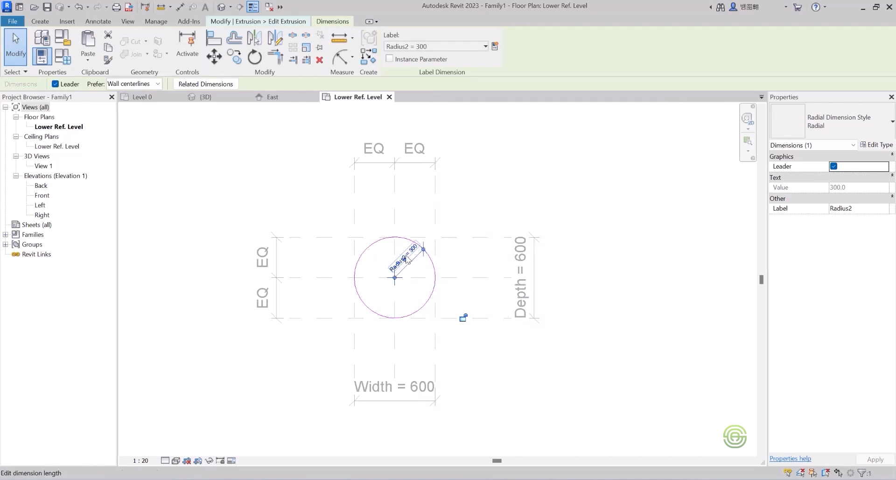
click(326, 206)
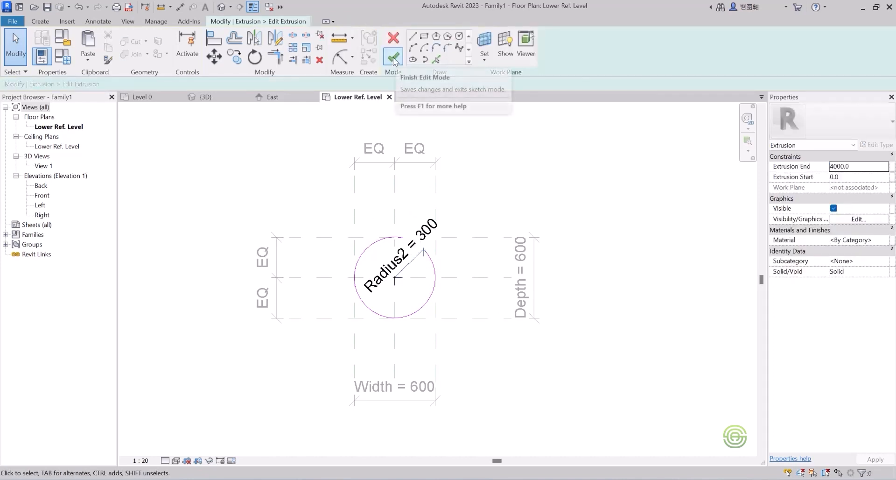
click(393, 57)
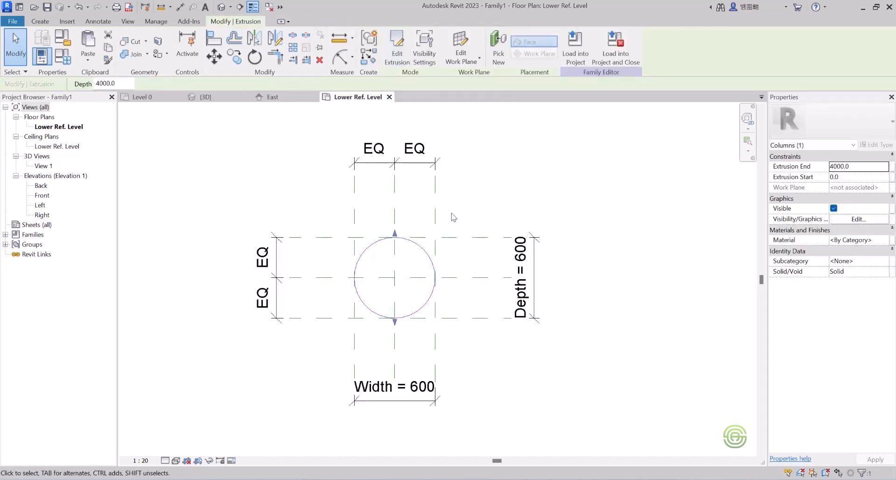
Review the family's type parameters in the Family Types dialog, then close it.
click(65, 62)
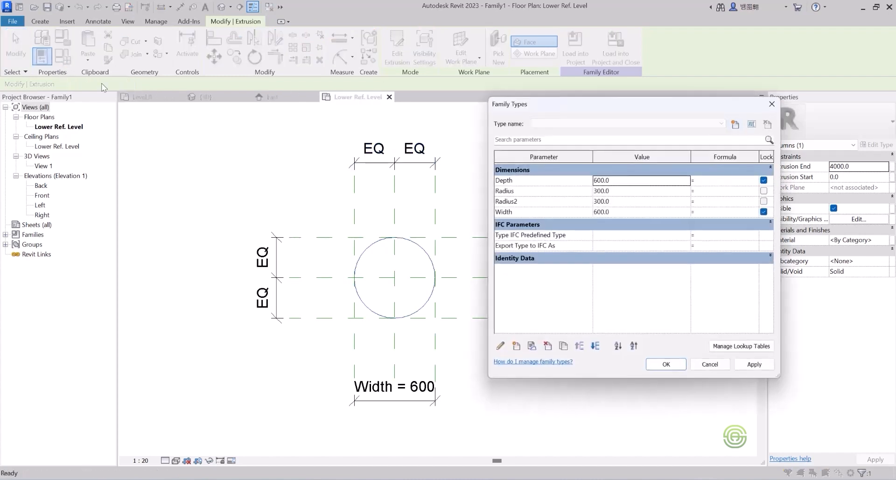
click(522, 190)
click(772, 104)
key(Escape)
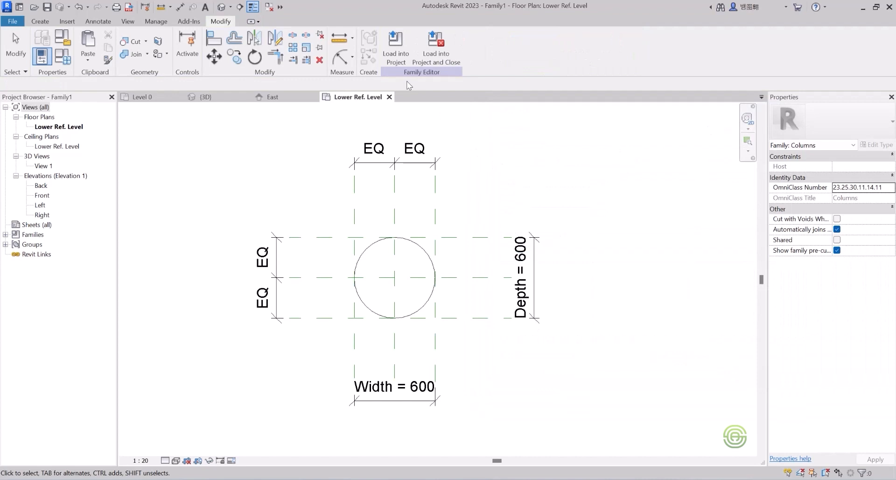
Load the family into the project, overwriting the existing version and its parameter values, and dismiss the save reminder.
click(396, 47)
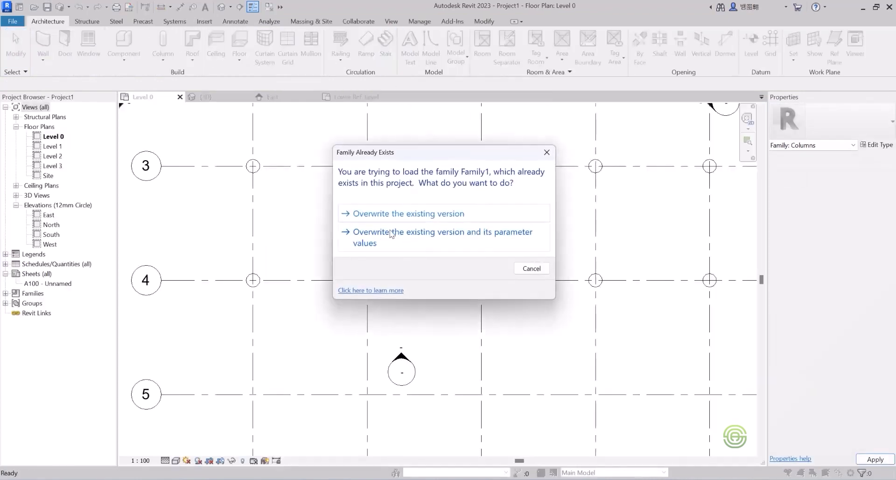
click(383, 236)
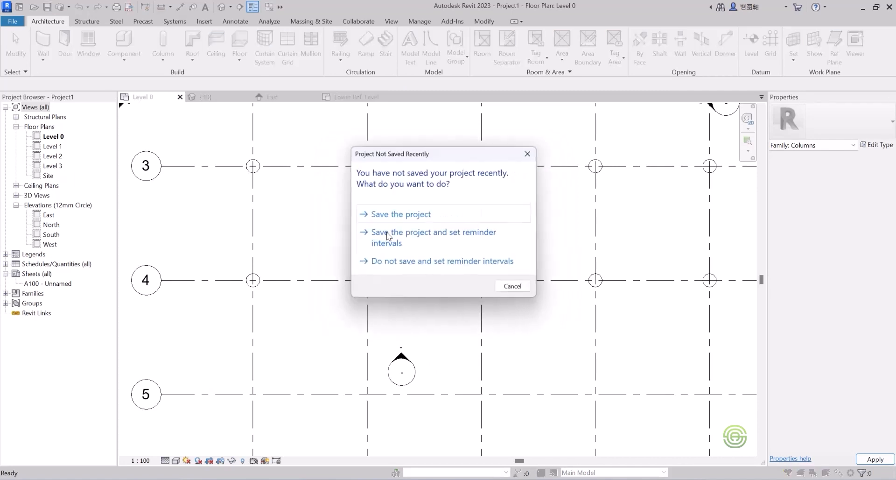
click(529, 153)
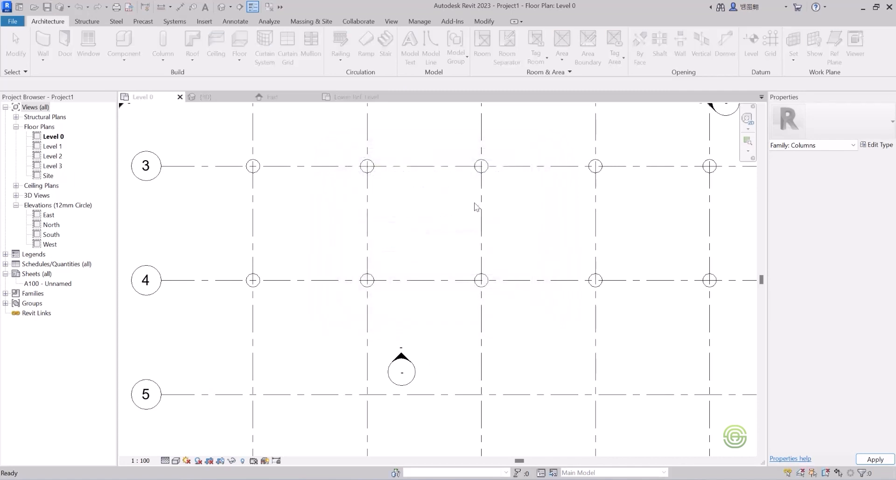
Select a round column in the 3D view and duplicate its type as a new type named 450mm.
scroll(362, 228, down, 2)
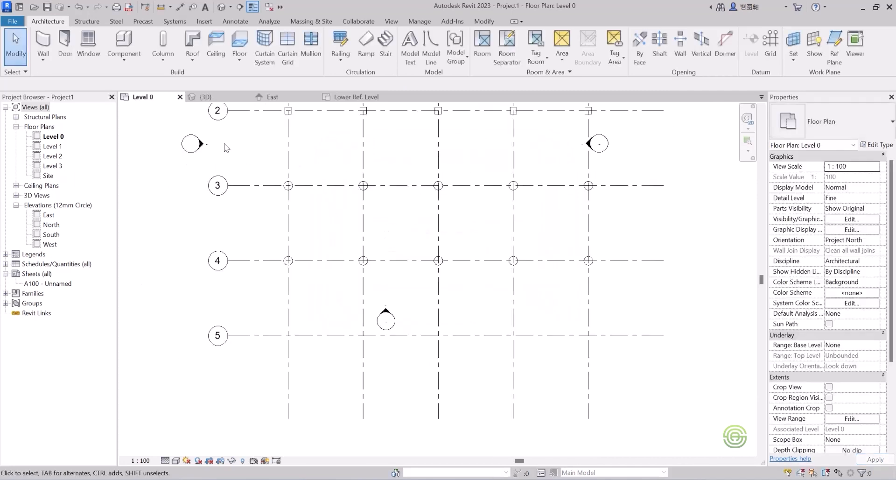
click(208, 98)
shift+middle_drag(452, 303, 461, 259)
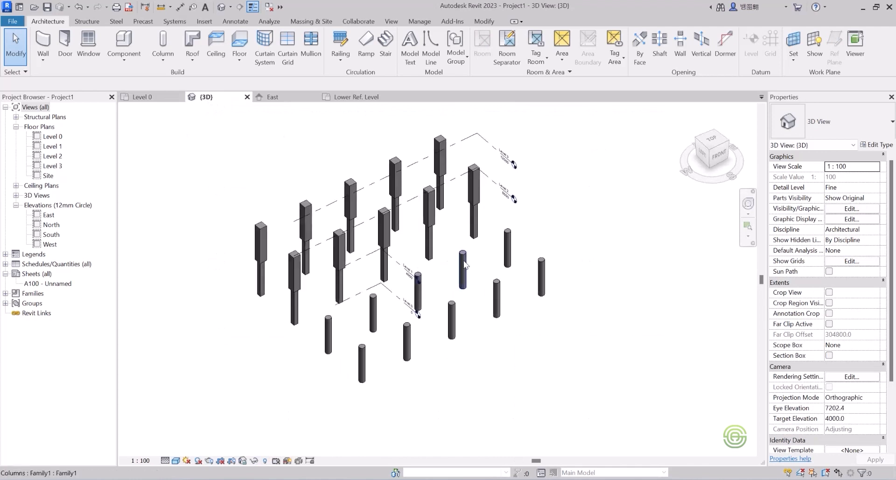
click(464, 266)
click(876, 145)
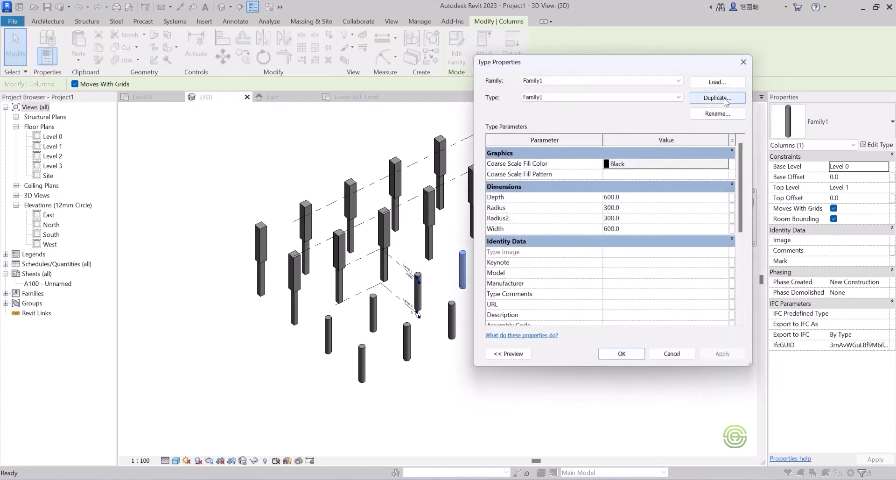
click(725, 99)
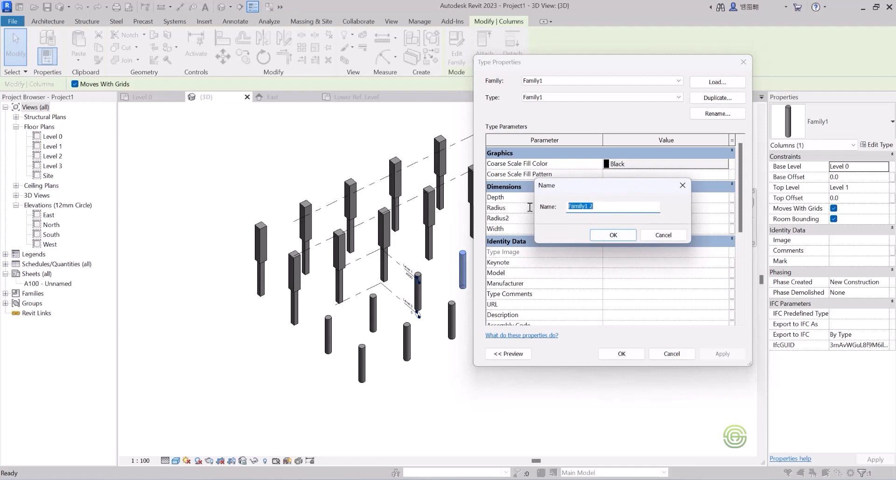
text(450mm)
click(613, 234)
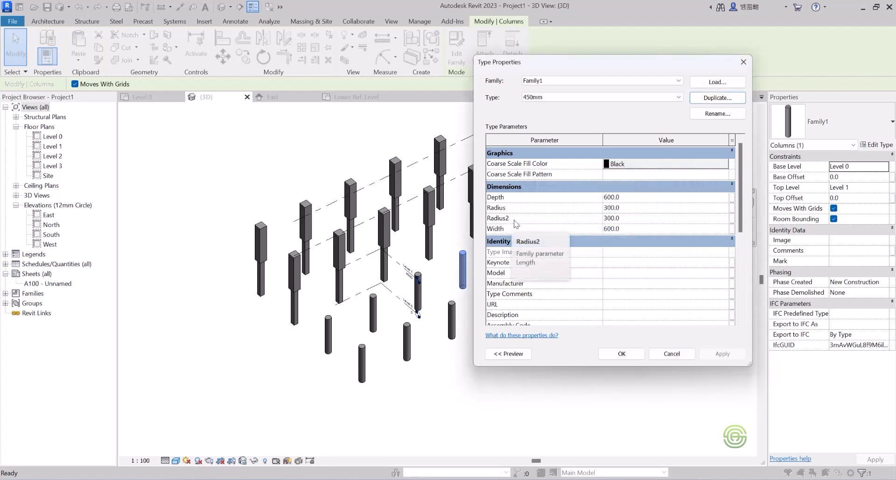
Set the new type's Radius2 value to 450 and confirm the type properties.
click(624, 224)
double_click(629, 219)
drag(628, 219, 600, 220)
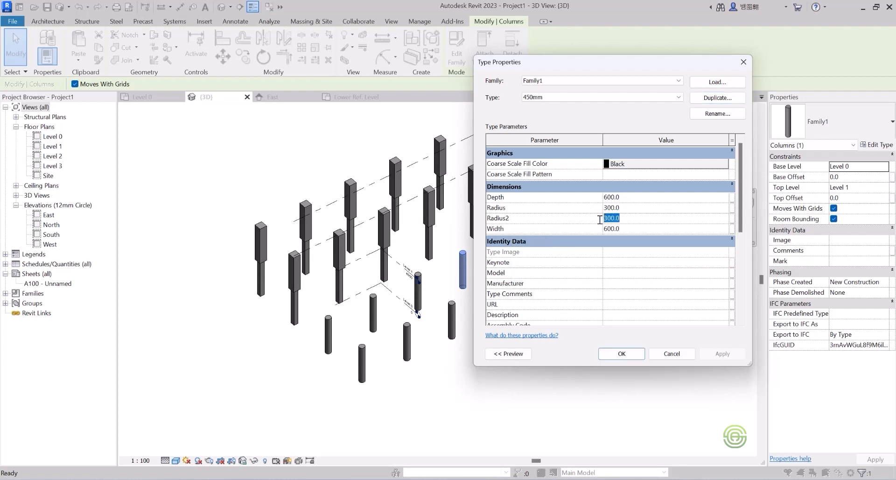
text(450)
click(622, 354)
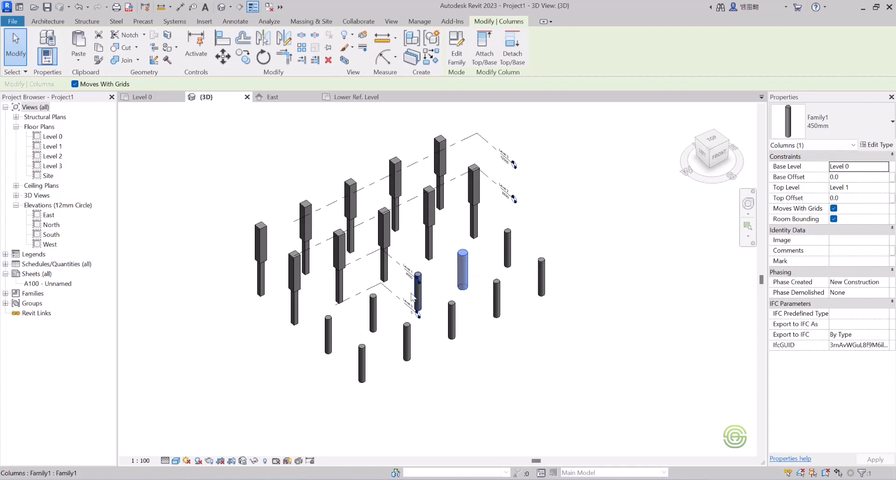
Select four round columns and switch them to the Family1 450mm type.
scroll(383, 319, up, 3)
scroll(541, 231, down, 2)
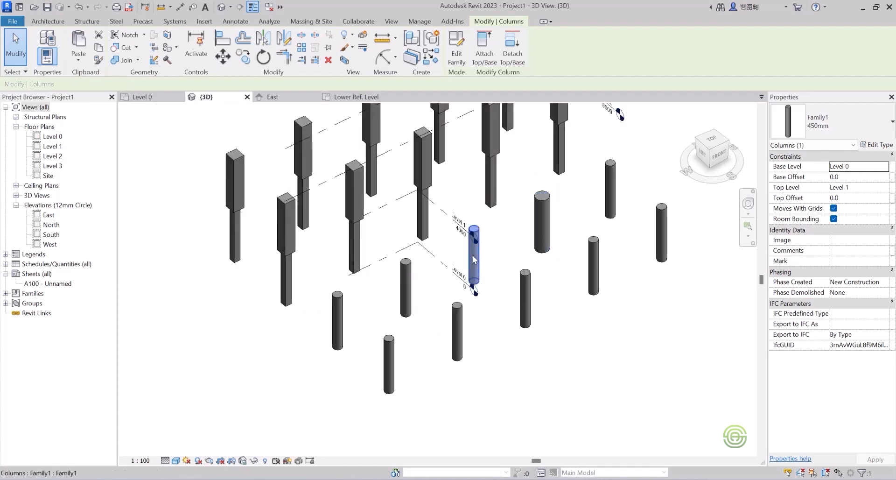
ctrl+click(406, 286)
ctrl+click(338, 320)
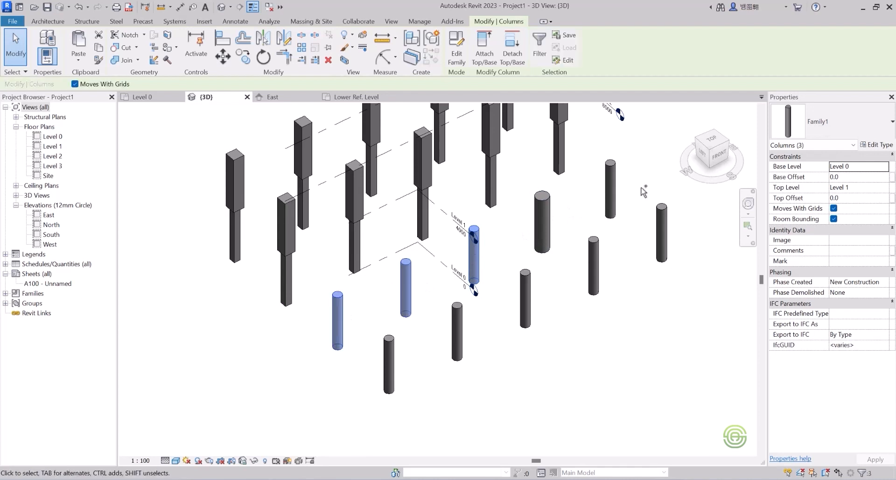
ctrl+click(616, 189)
click(841, 122)
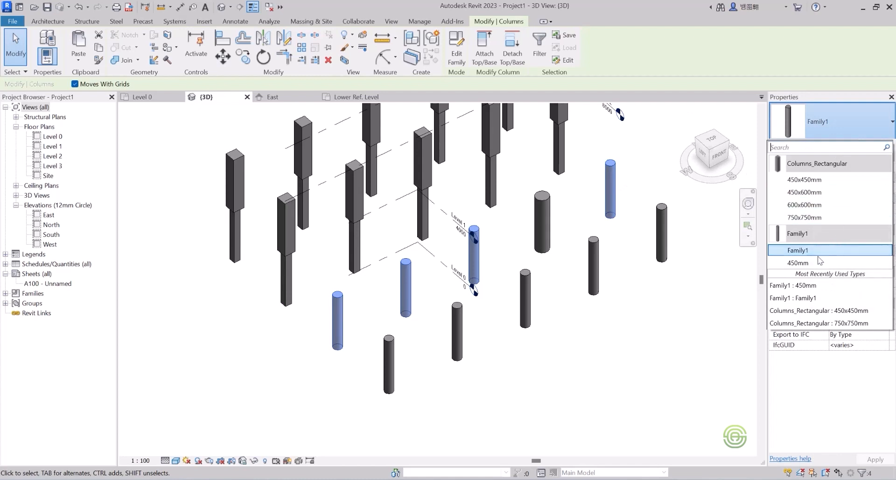
click(803, 263)
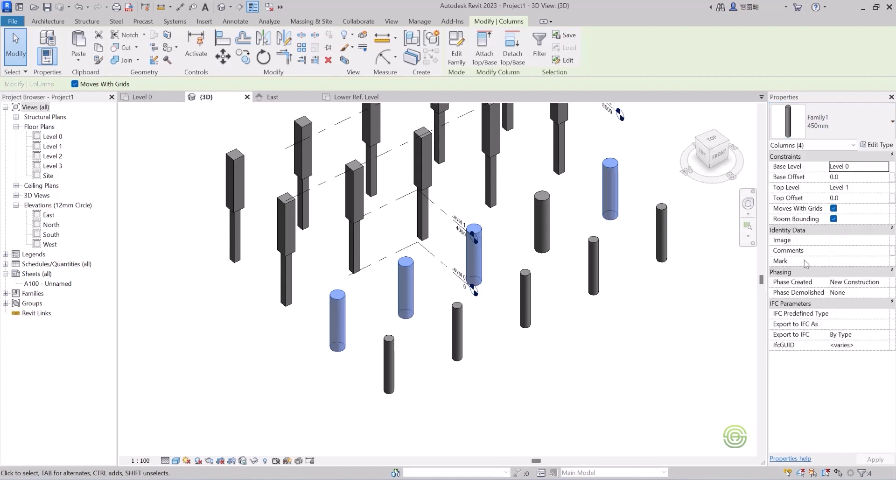
click(602, 214)
click(583, 222)
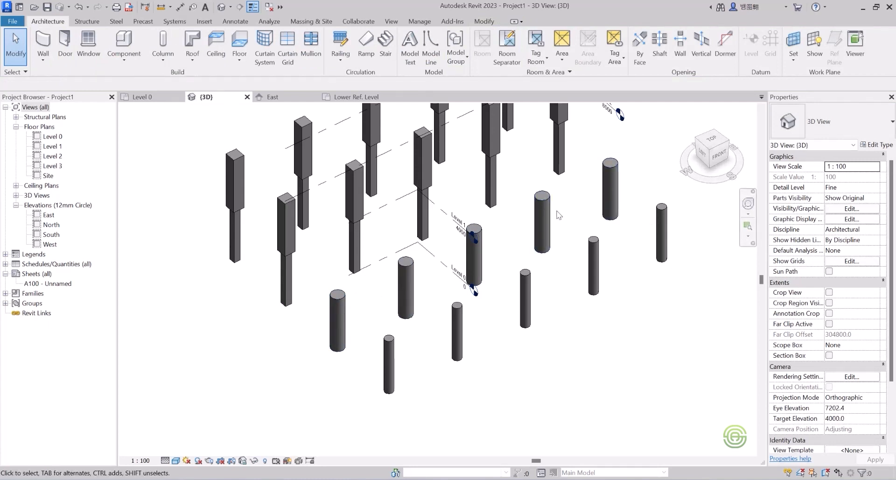
scroll(443, 252, down, 3)
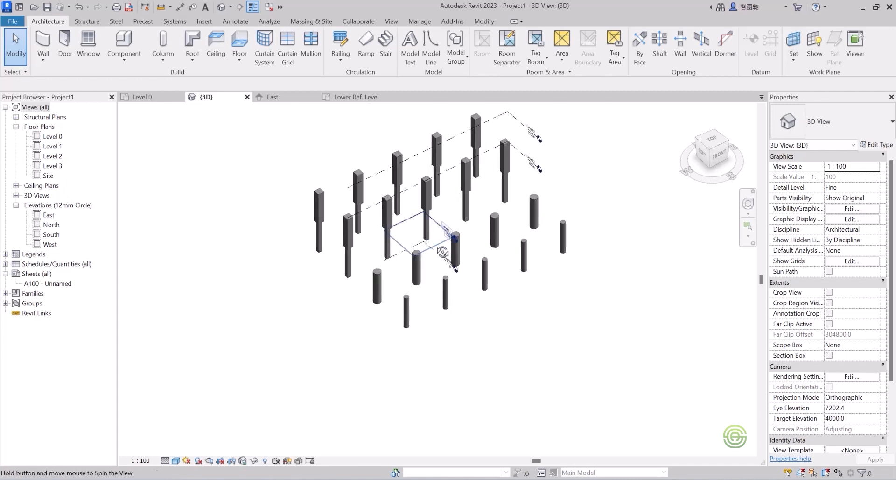
scroll(443, 252, down, 5)
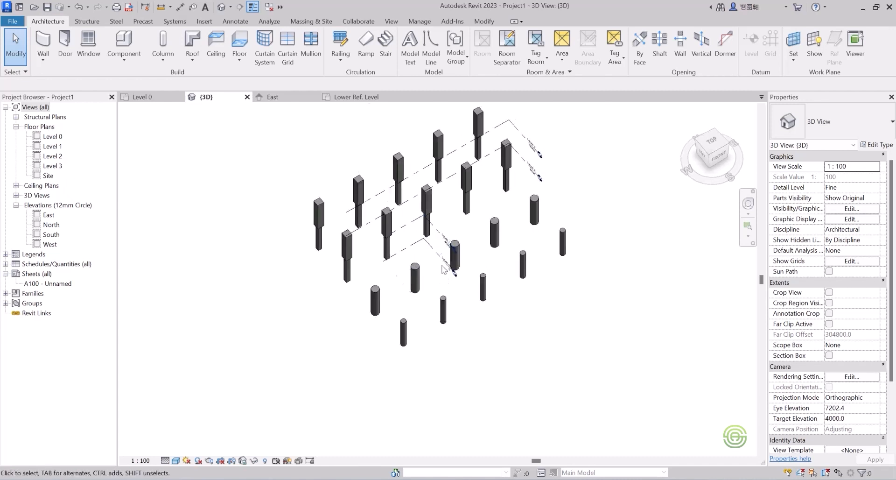
click(142, 97)
scroll(371, 211, down, 3)
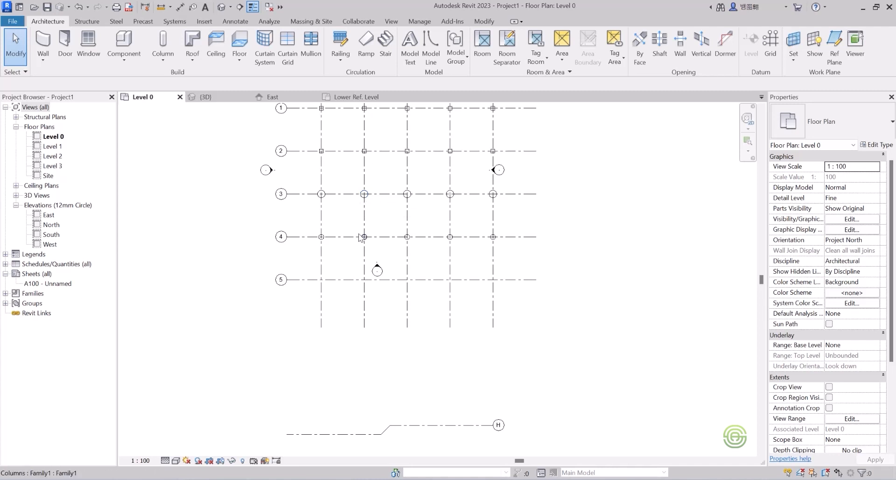
scroll(336, 243, up, 2)
scroll(379, 342, down, 3)
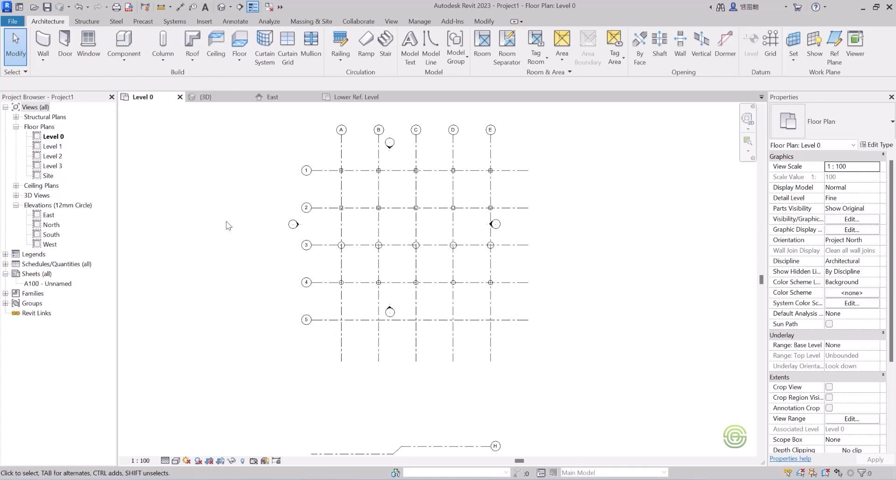
Start a new family based on the Metric Column template.
click(12, 21)
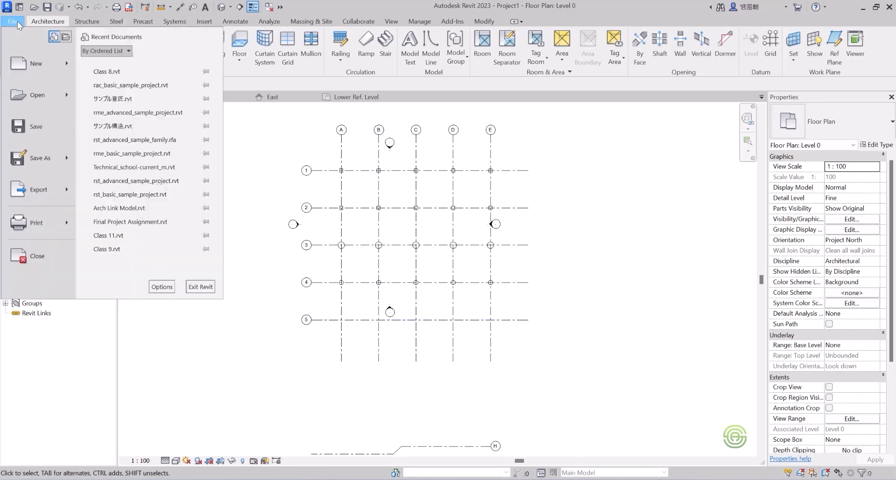
mouse_move(65, 66)
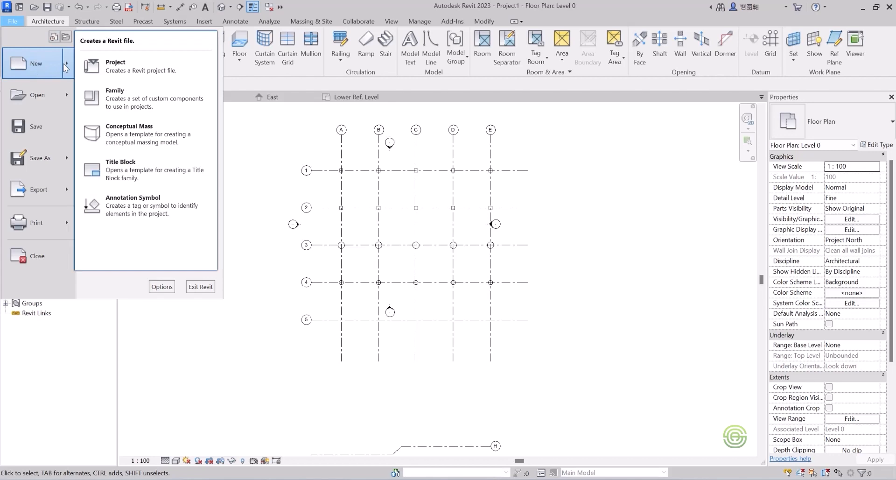
click(112, 97)
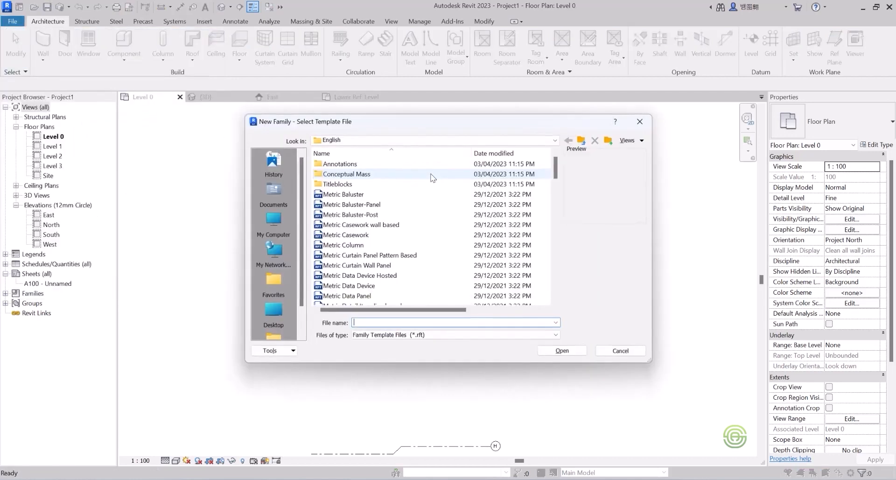
click(363, 247)
click(568, 349)
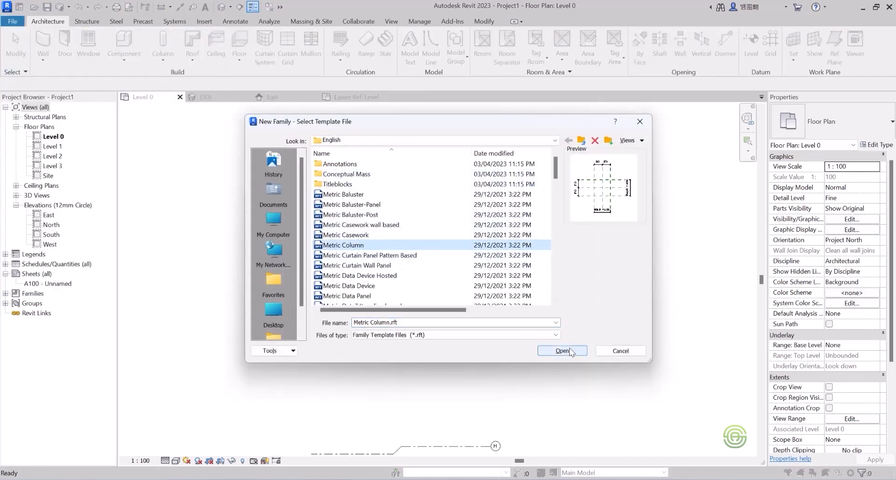
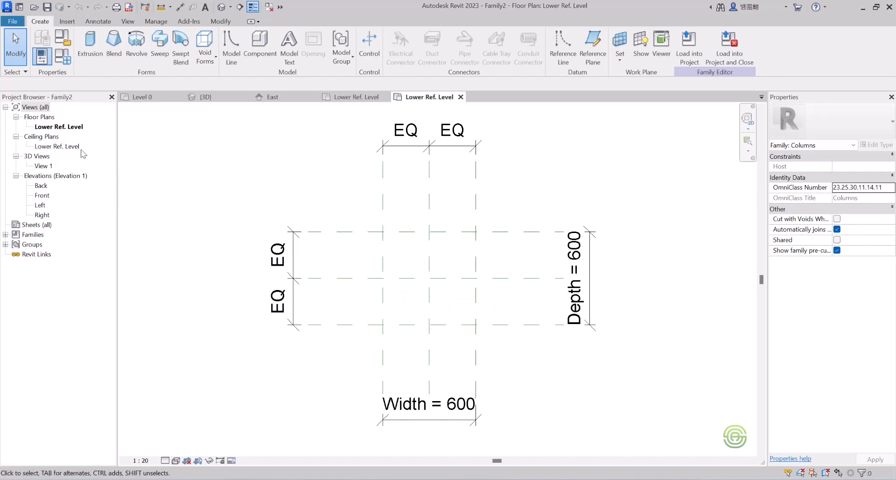
Open the Back elevation, start a Revolve, and draw its axis line from the upper to the lower reference level.
double_click(41, 186)
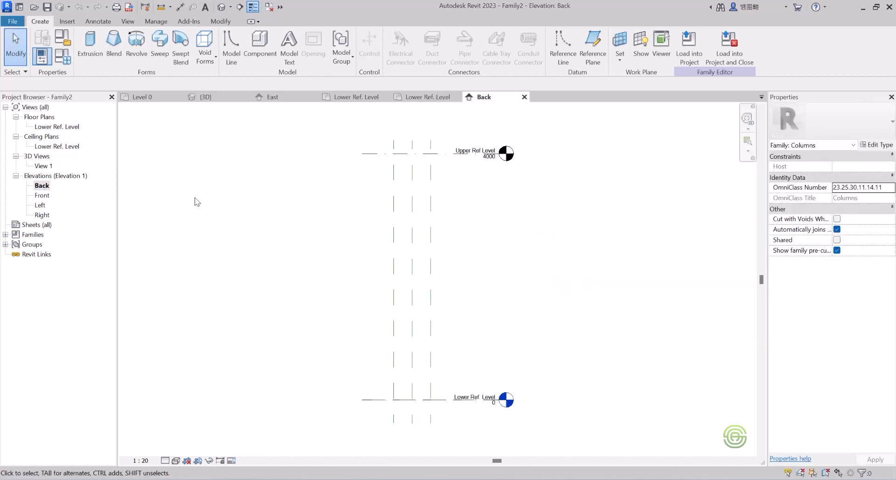
scroll(462, 252, up, 2)
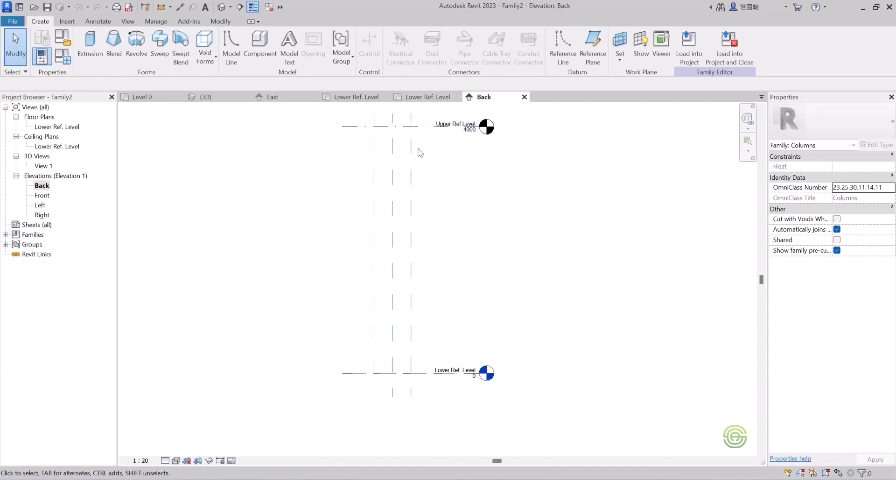
click(137, 44)
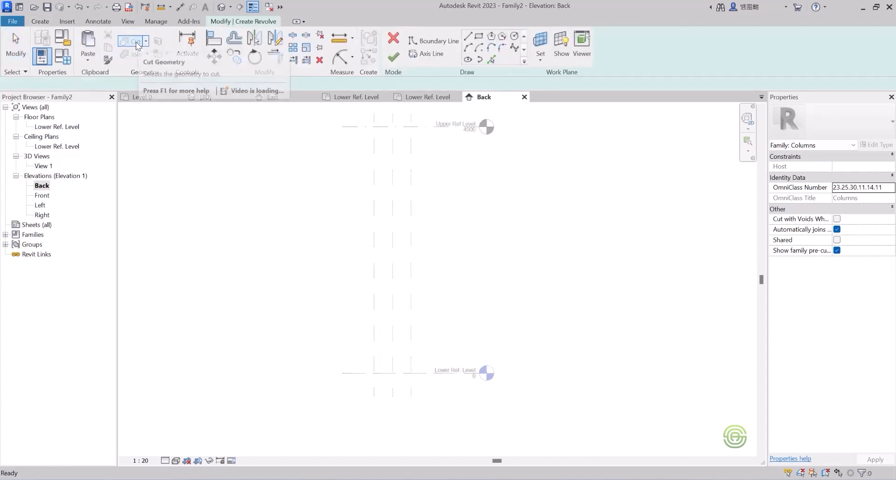
click(430, 54)
click(394, 126)
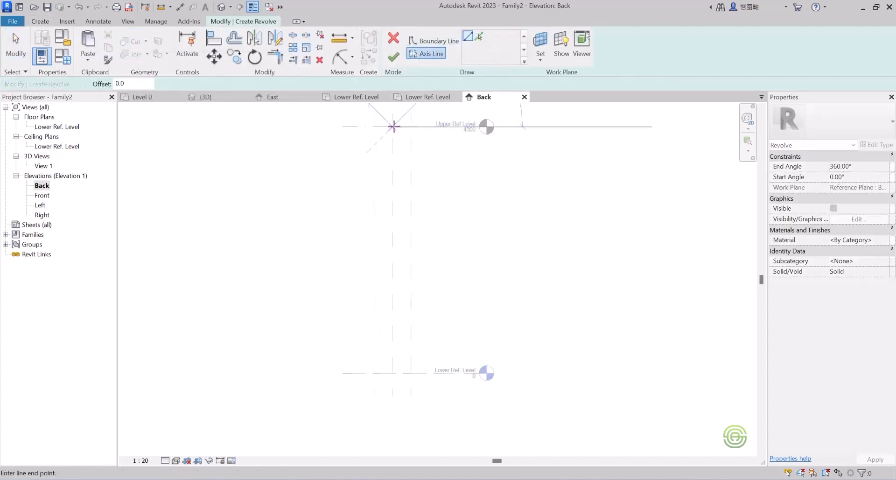
click(394, 373)
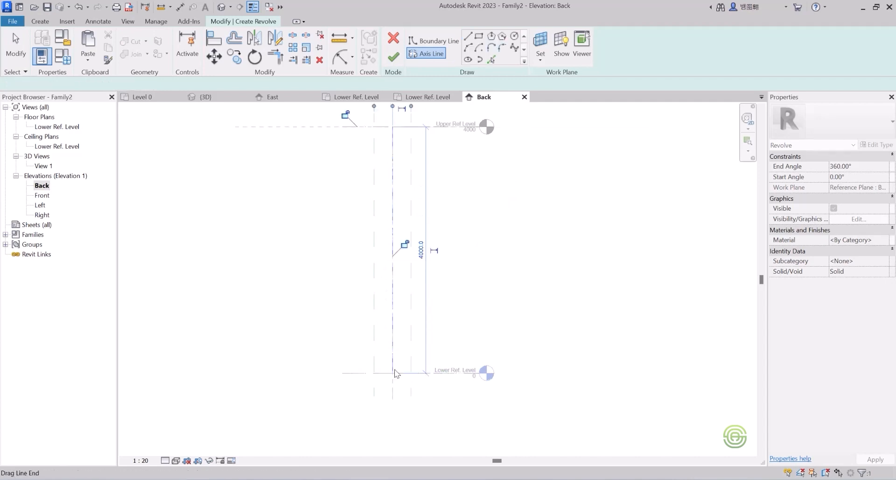
Sketch the top of the revolve boundary: a line along the upper reference level, then about 100 mm down and 80 mm back.
click(429, 42)
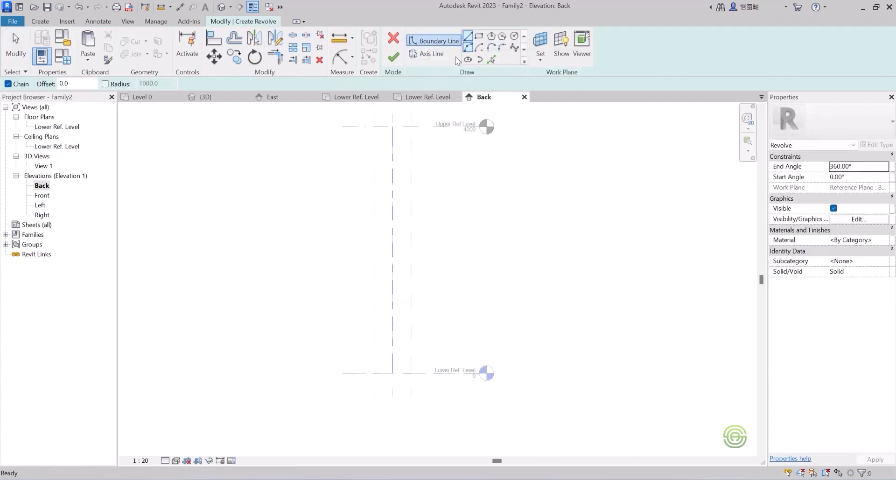
scroll(409, 128, up, 5)
scroll(350, 206, down, 2)
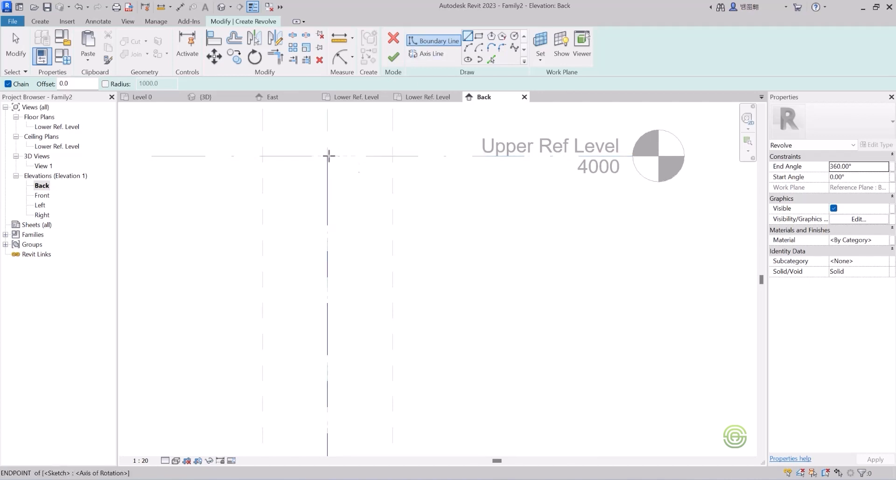
click(328, 155)
scroll(402, 167, up, 3)
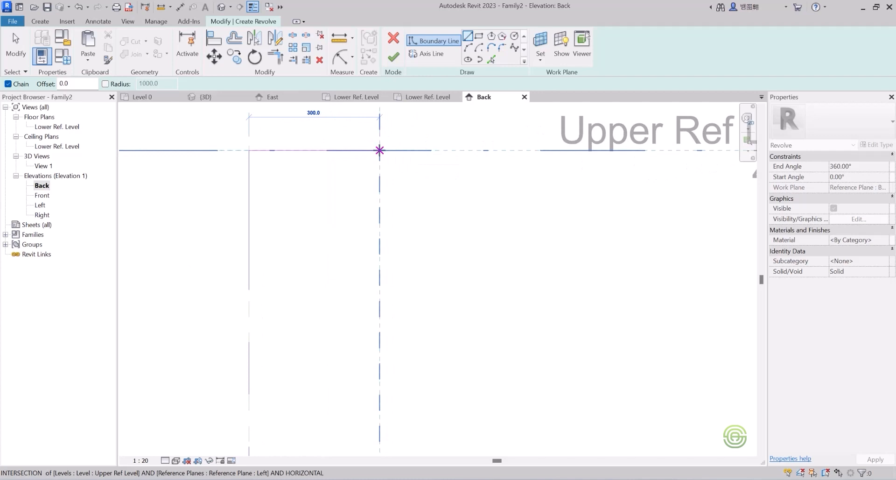
click(423, 150)
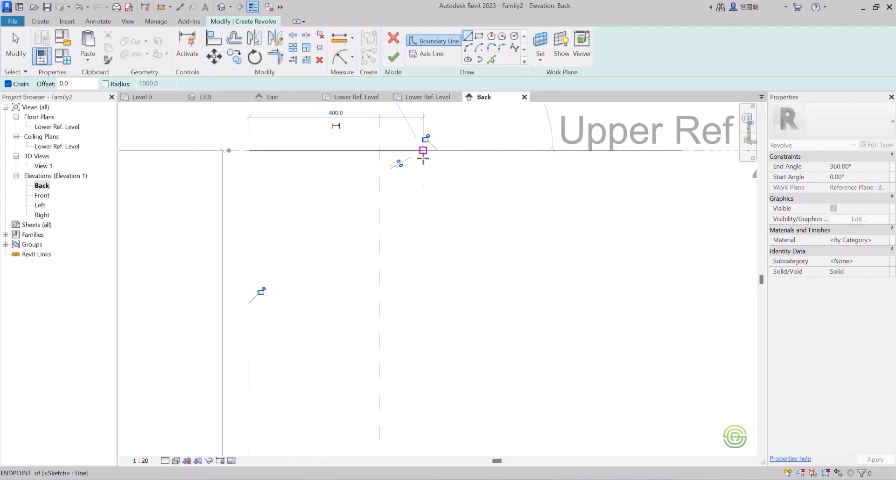
click(423, 193)
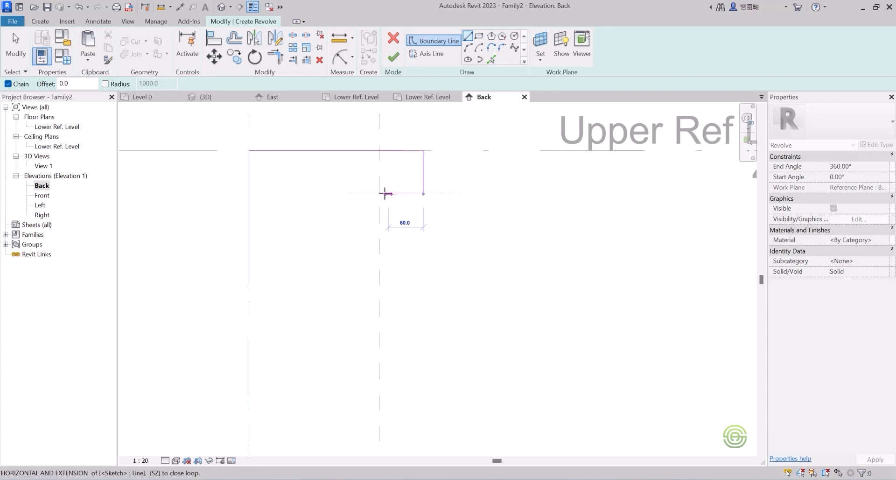
click(380, 193)
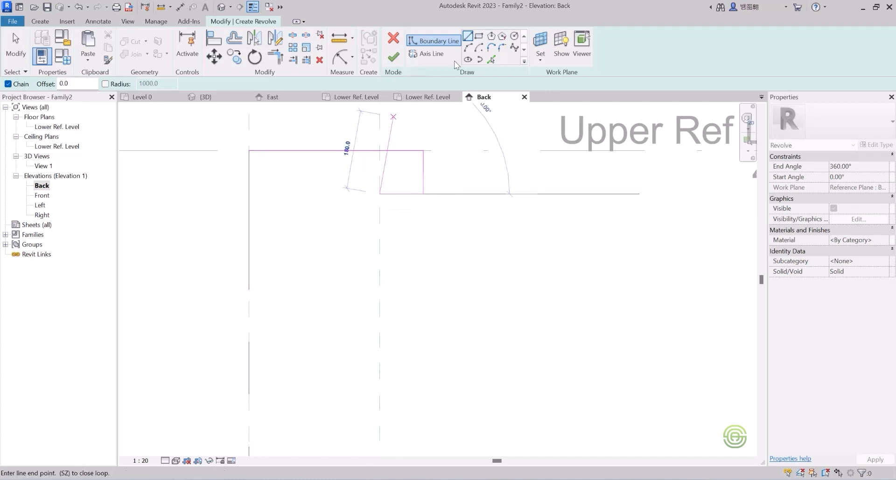
Add two semicircular arcs below the top step to form a curved capital moulding.
click(468, 47)
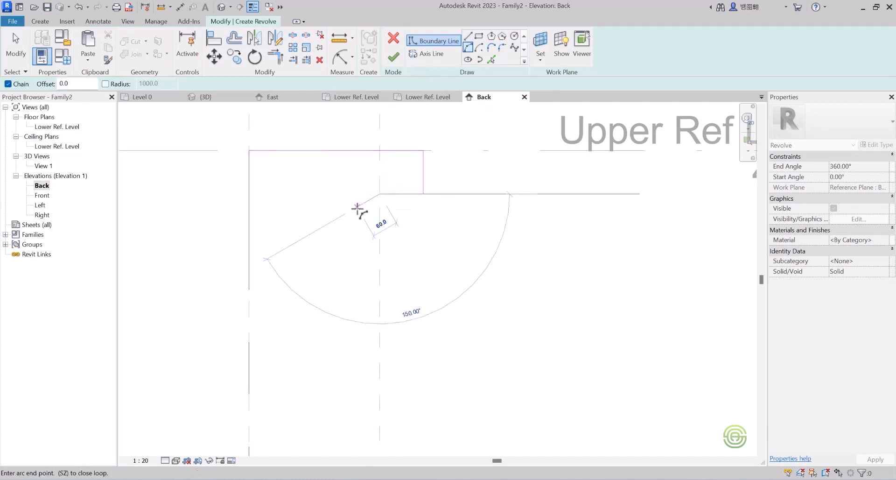
click(379, 239)
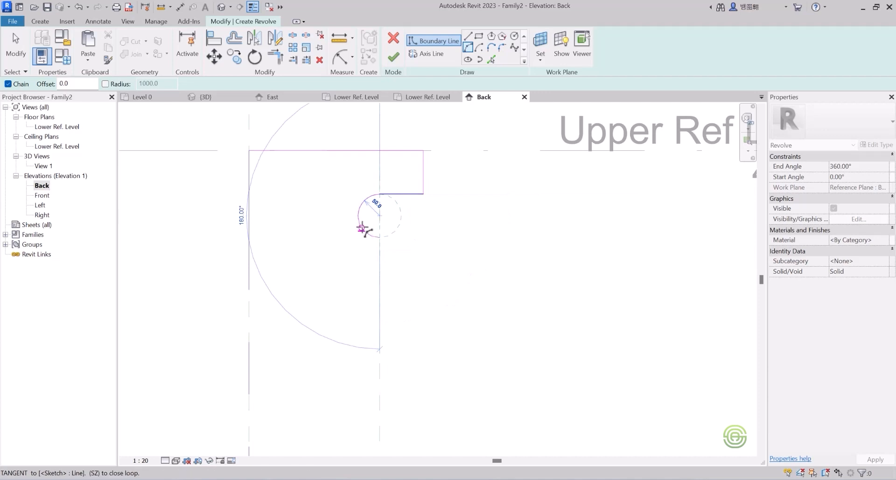
click(361, 228)
scroll(398, 238, down, 1)
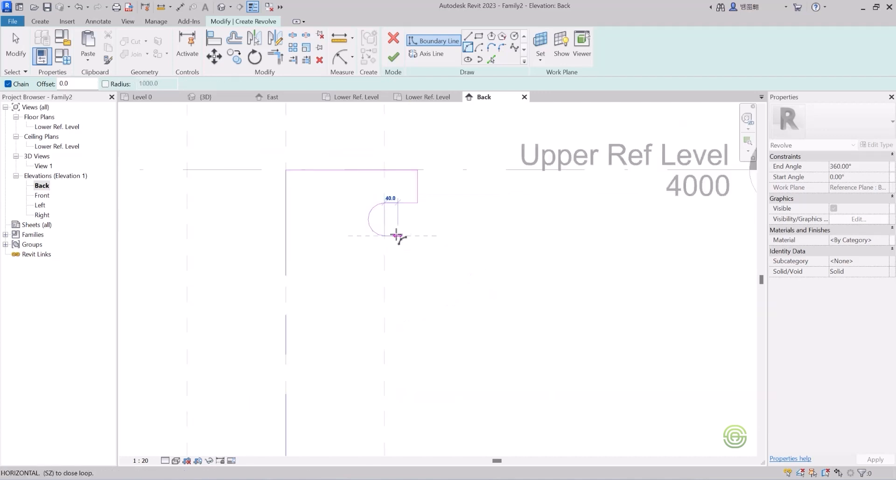
scroll(385, 255, up, 1)
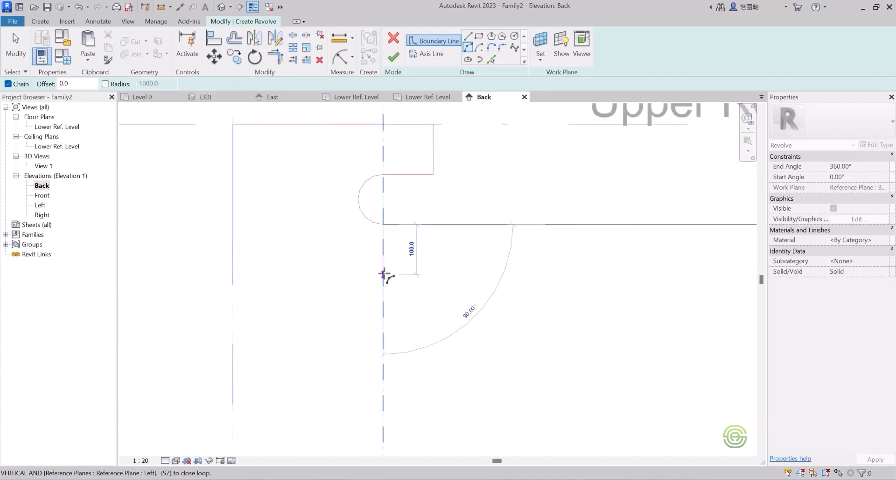
click(388, 273)
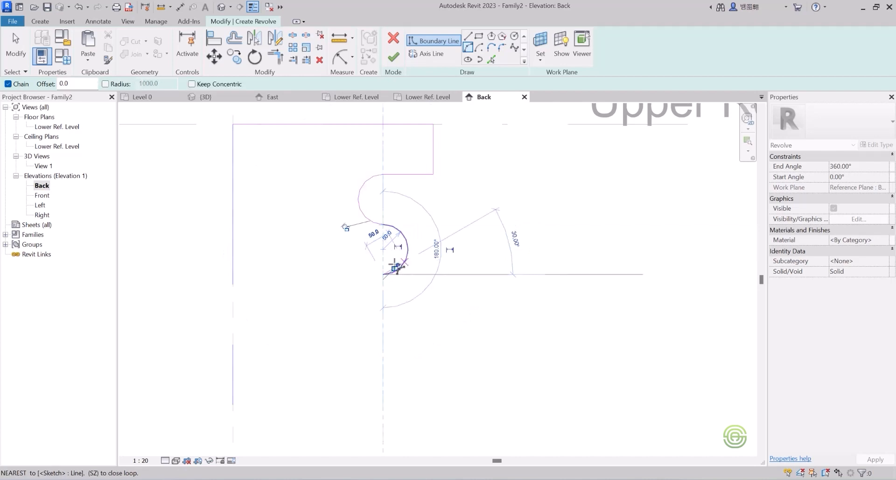
scroll(365, 238, down, 2)
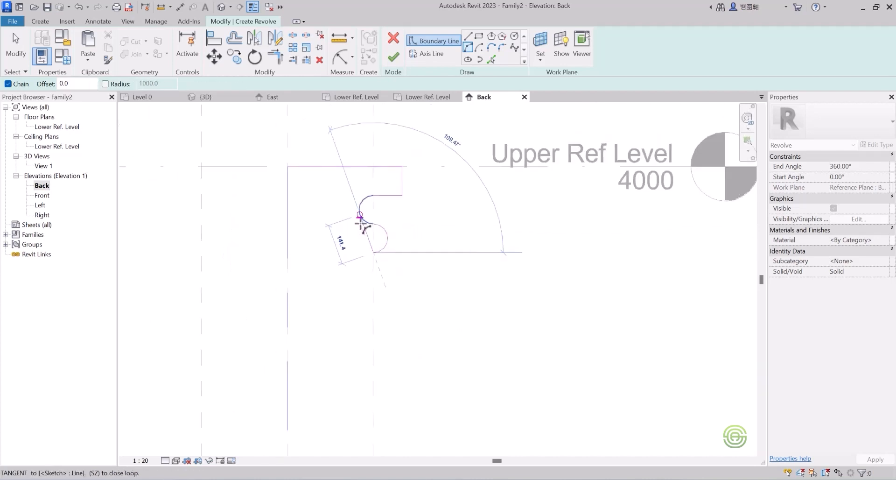
Draw a spline curve as the tapered shaft profile down toward the lower reference level.
click(514, 48)
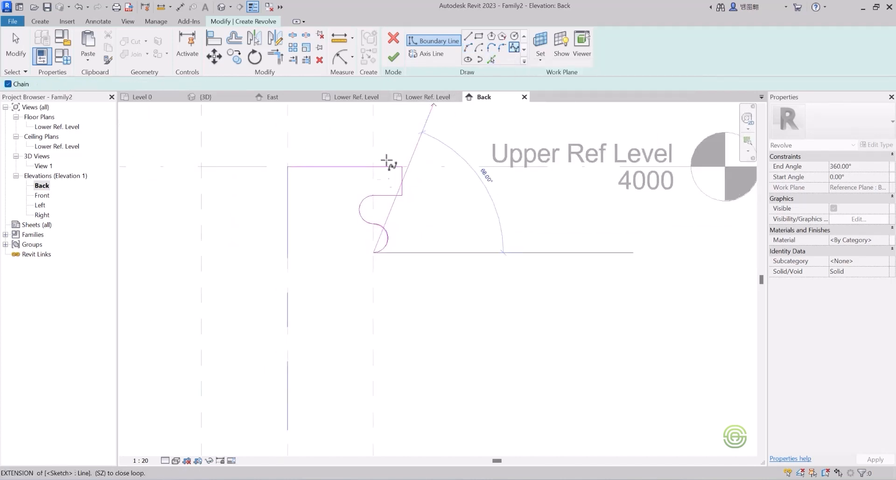
scroll(370, 151, down, 4)
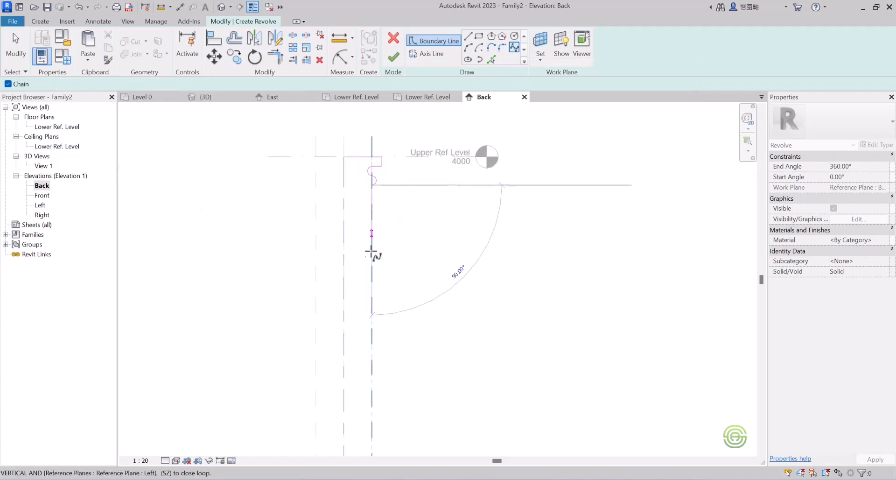
scroll(360, 254, down, 2)
scroll(356, 256, up, 2)
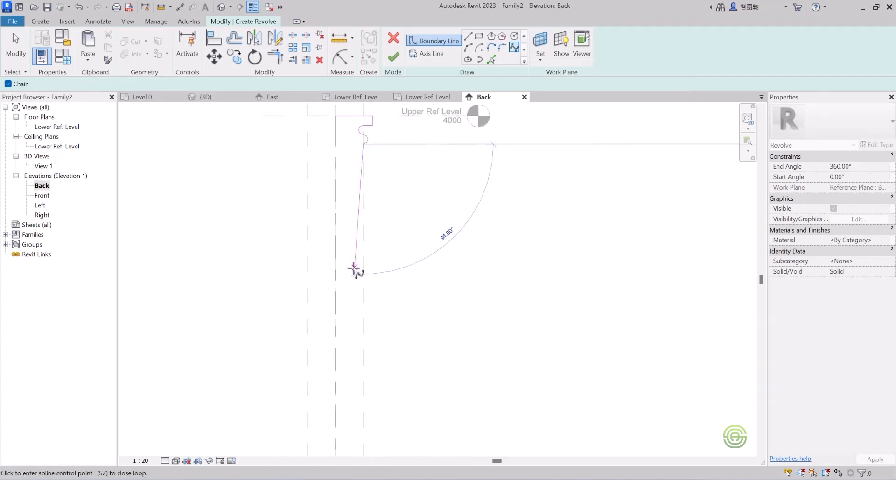
click(357, 276)
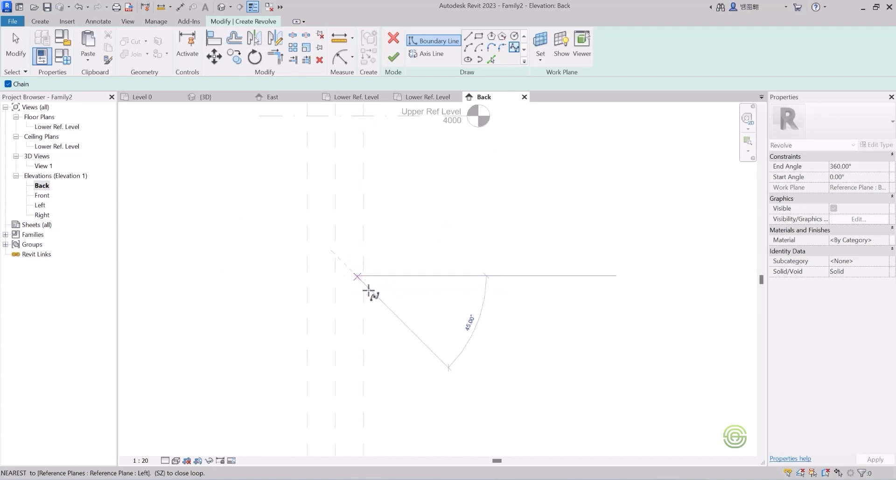
scroll(373, 261, down, 1)
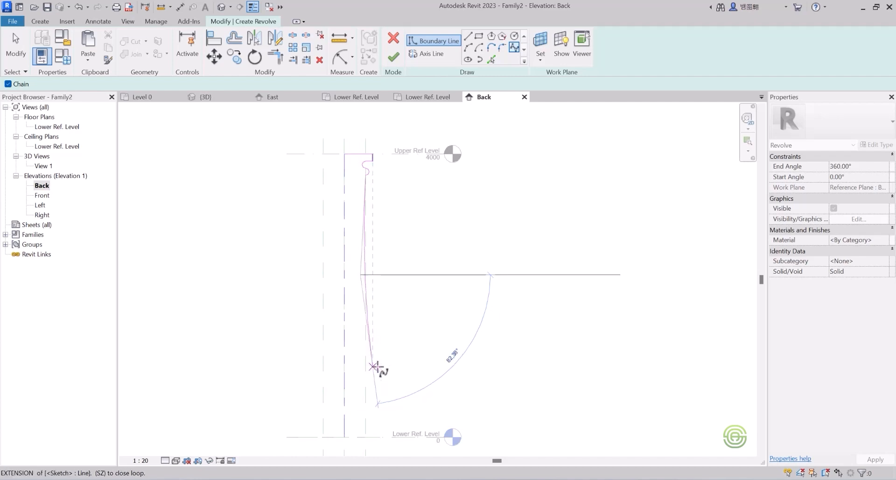
click(373, 367)
scroll(366, 400, up, 2)
scroll(409, 250, down, 1)
scroll(378, 340, up, 2)
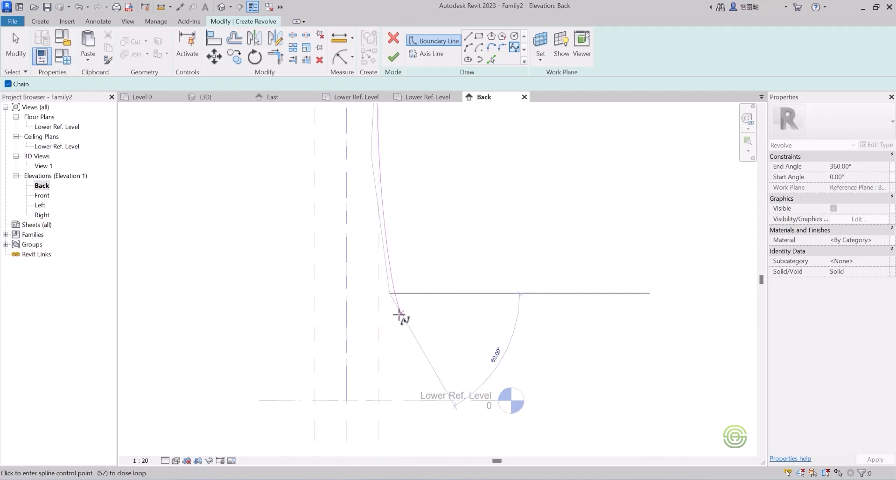
click(400, 315)
scroll(382, 337, down, 2)
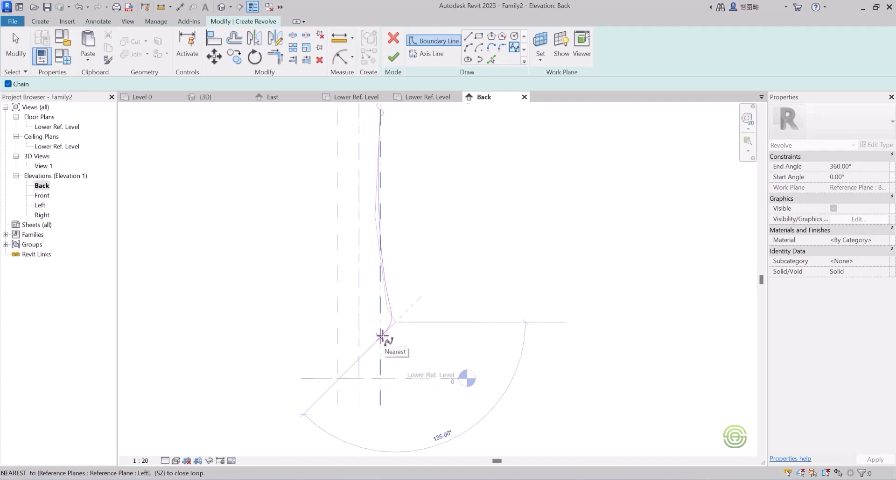
scroll(381, 343, up, 2)
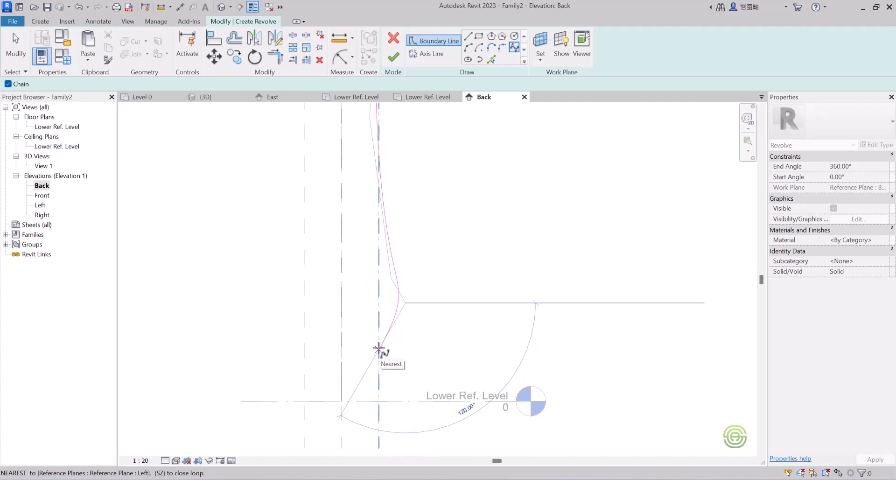
click(378, 348)
scroll(420, 294, down, 2)
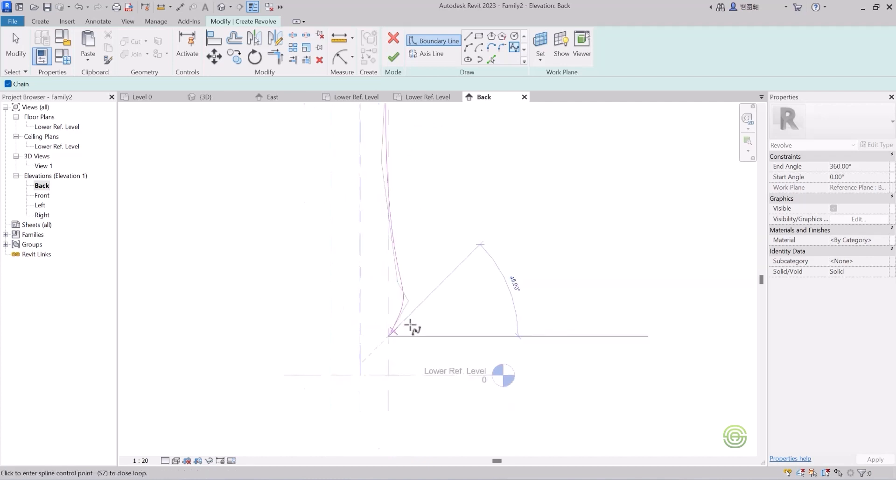
Add two semicircular arcs at the bottom of the shaft to form a base moulding.
click(469, 48)
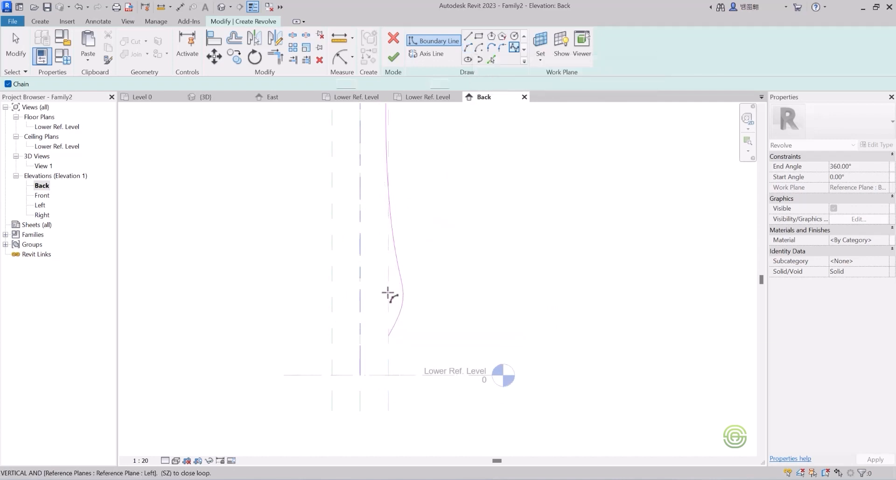
click(388, 335)
scroll(386, 350, up, 3)
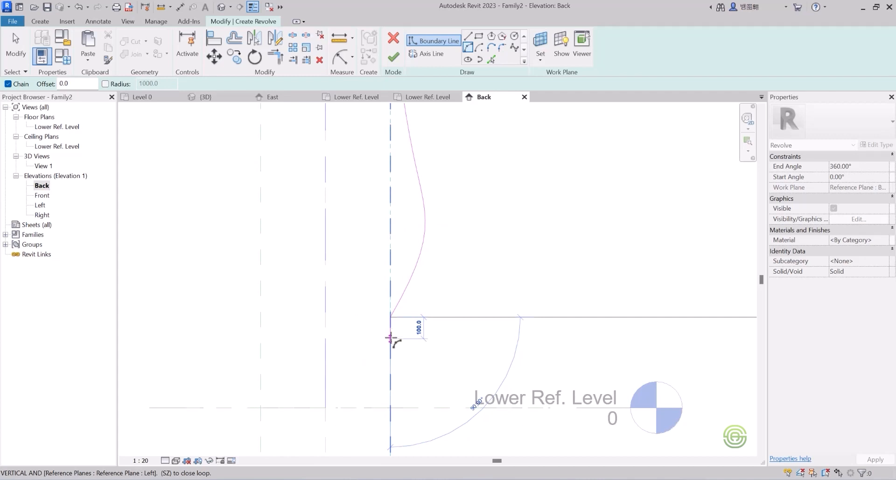
click(391, 337)
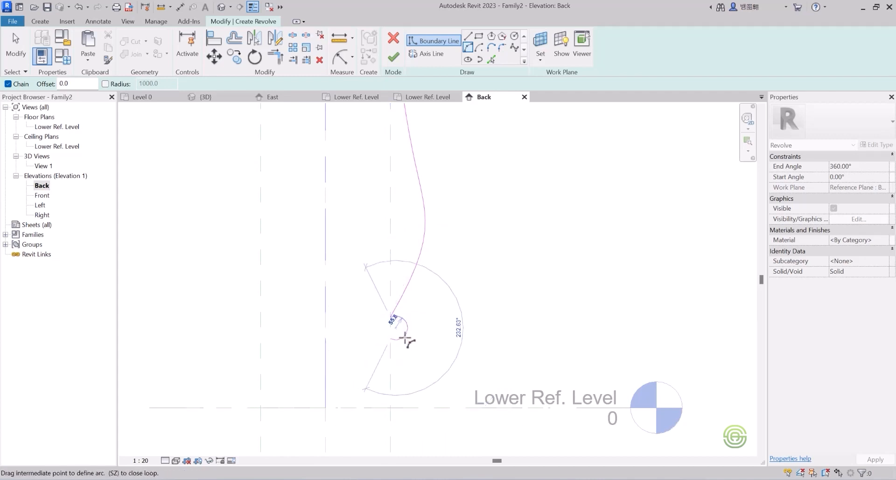
click(397, 335)
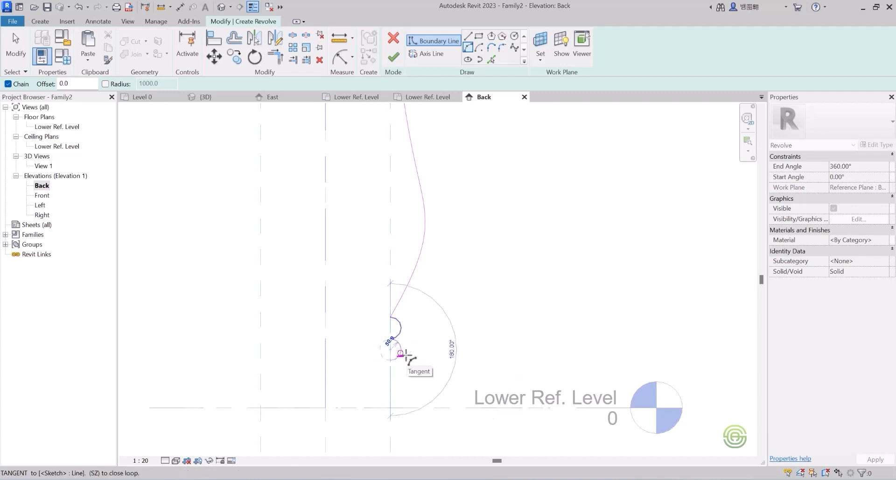
click(402, 355)
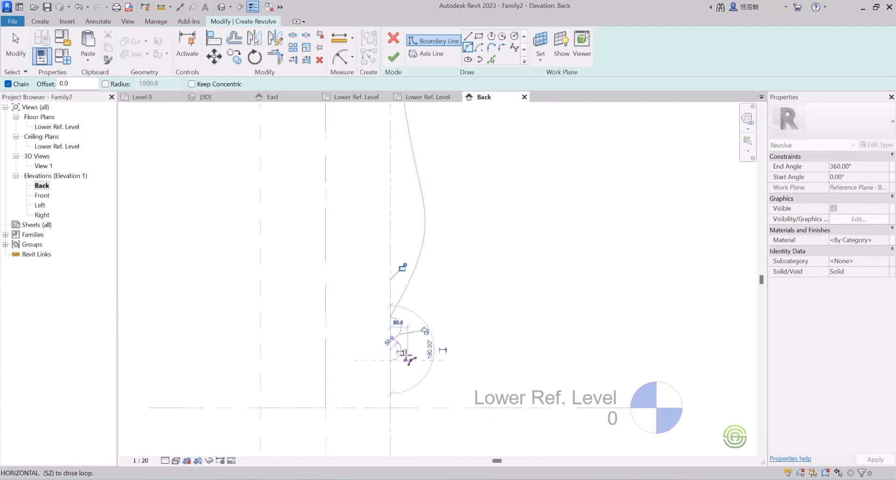
Switch to lines and draw the base plinth: a 120 mm horizontal line outward, then down to the lower reference level.
click(467, 37)
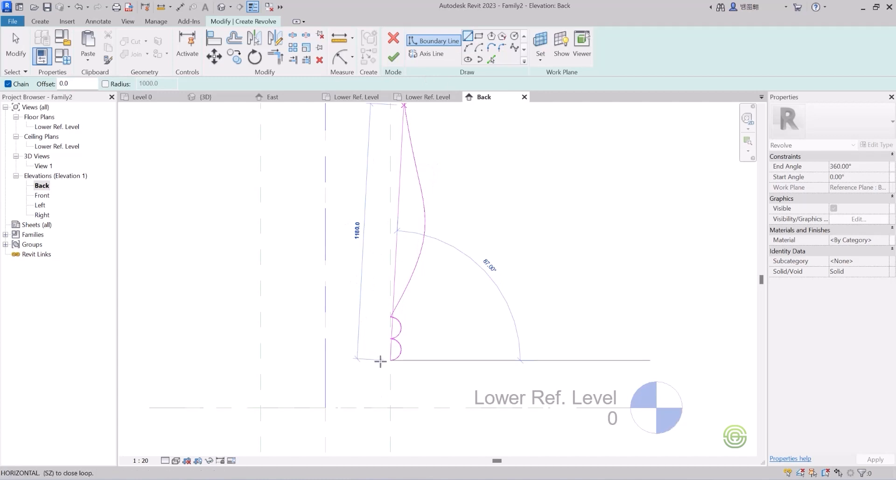
scroll(407, 383, up, 6)
scroll(315, 259, down, 3)
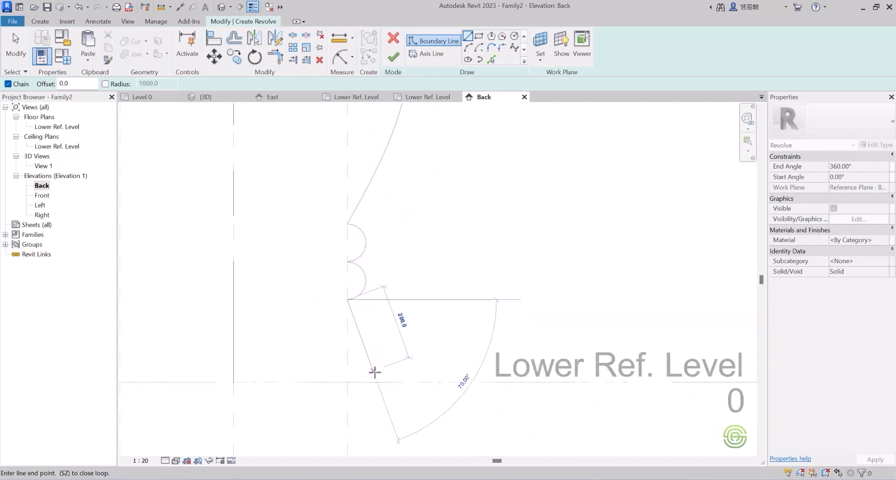
scroll(375, 373, up, 2)
click(341, 325)
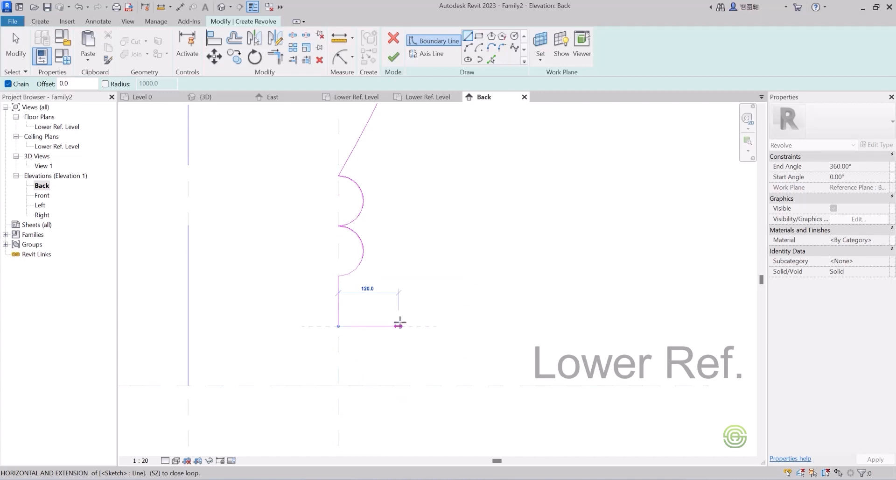
click(398, 326)
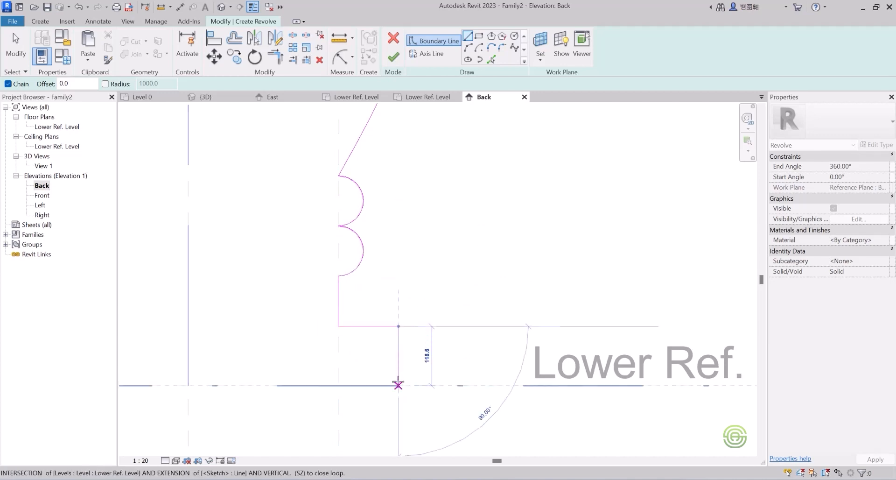
click(398, 385)
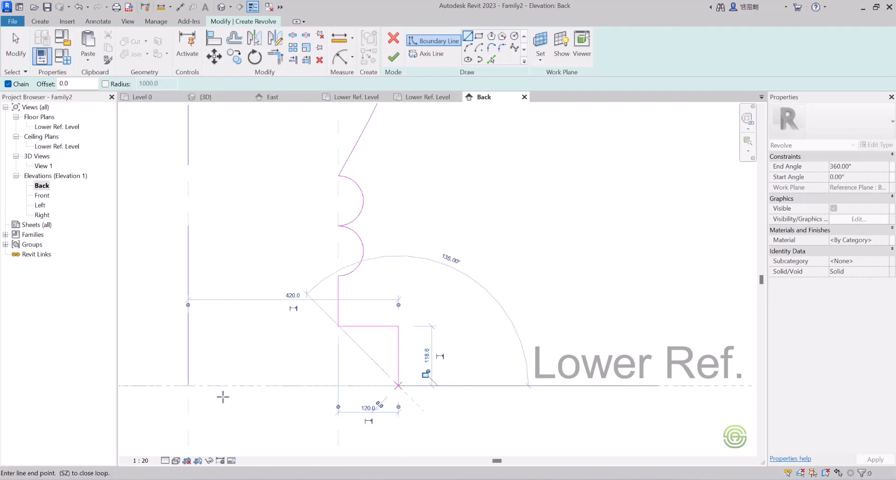
Close the profile with a 420 mm line along the lower reference level to the axis and a line up the axis to the top.
click(187, 385)
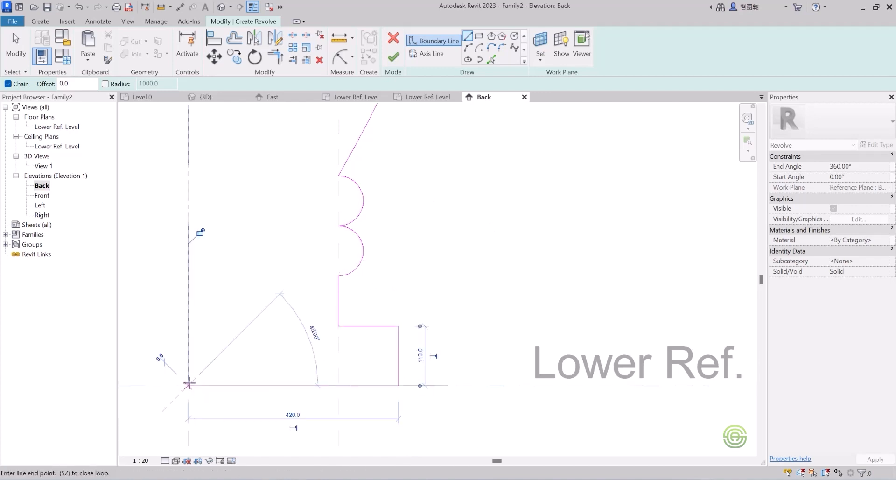
scroll(287, 317, down, 3)
scroll(358, 364, down, 5)
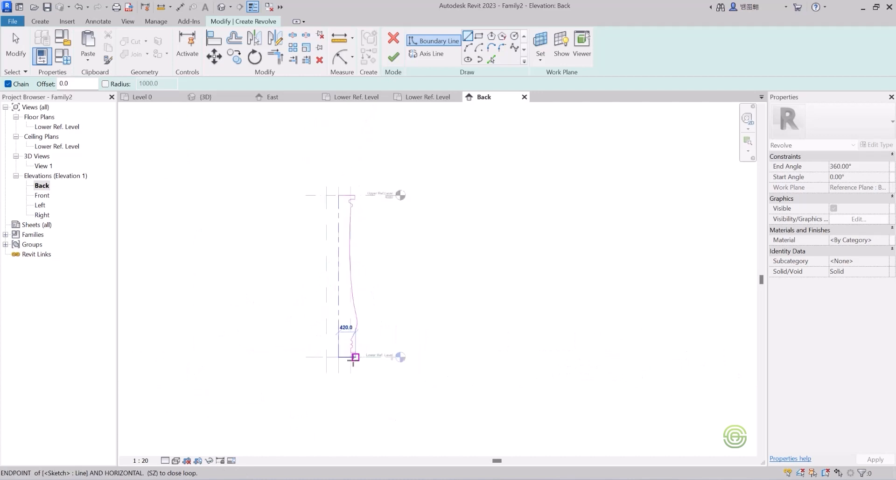
scroll(340, 204, up, 5)
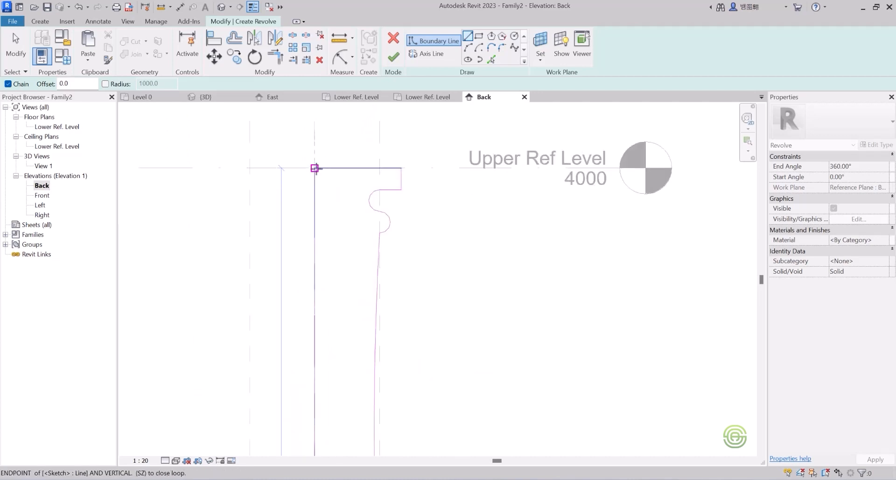
click(315, 167)
scroll(374, 180, down, 5)
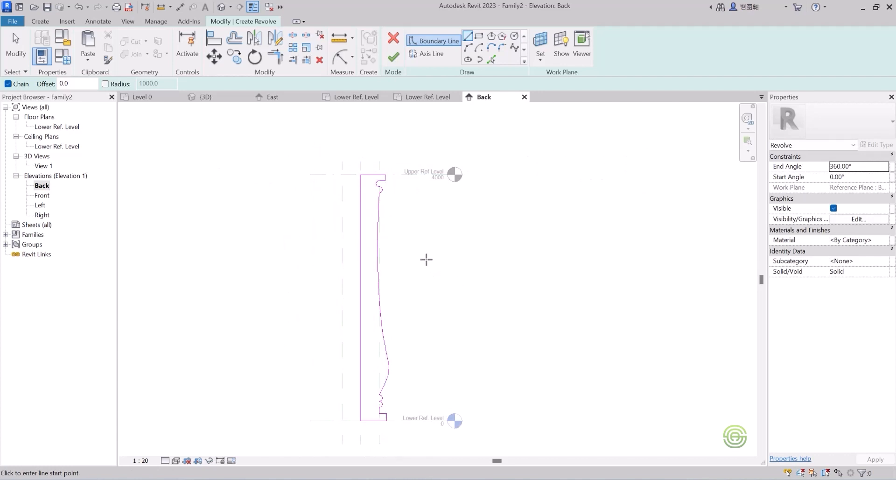
key(Escape)
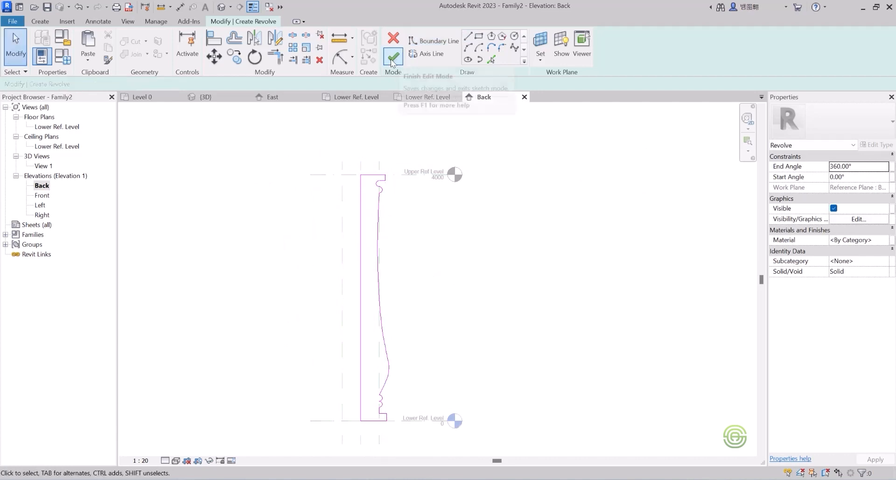
Finish the revolve and inspect the column in the Lower Ref. Level plan view.
click(395, 56)
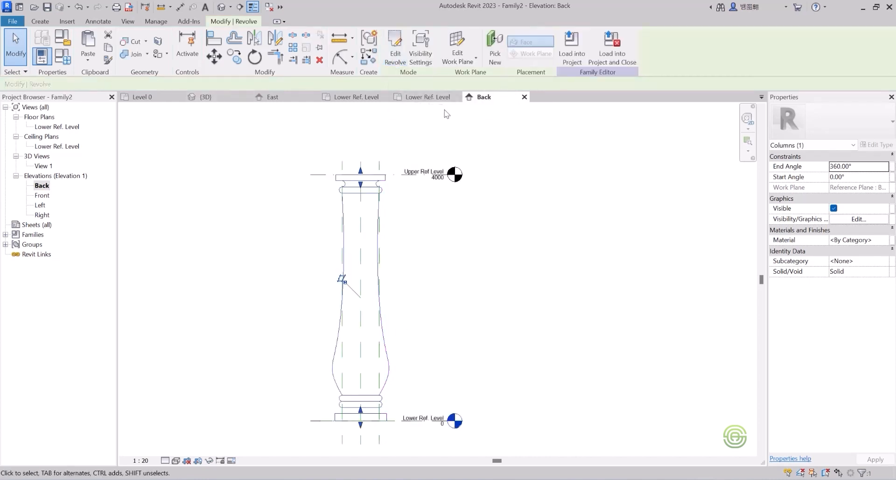
click(429, 99)
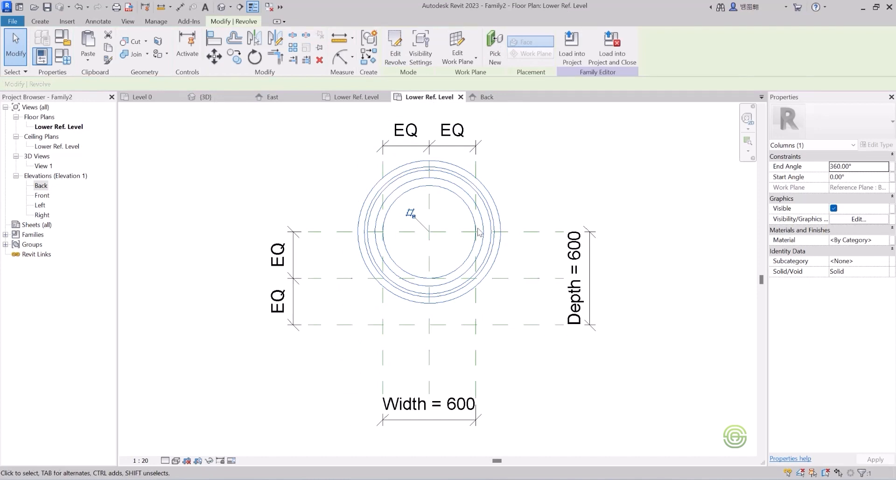
scroll(423, 239, down, 2)
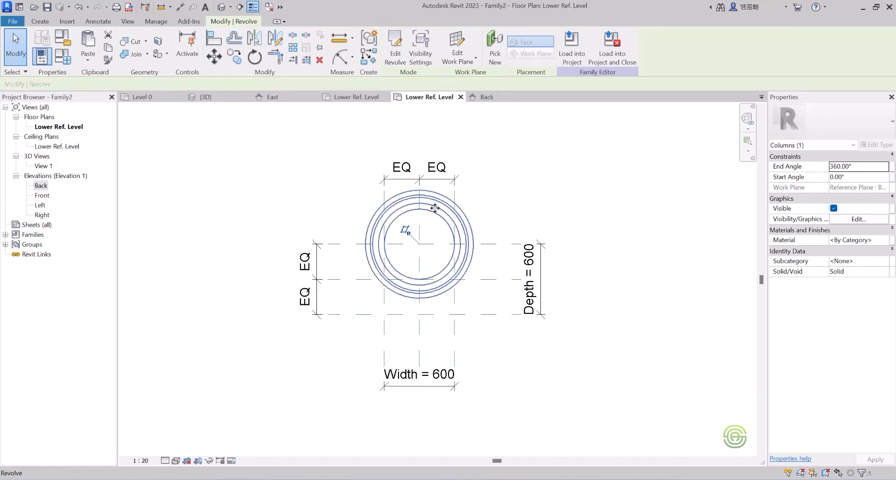
key(Escape)
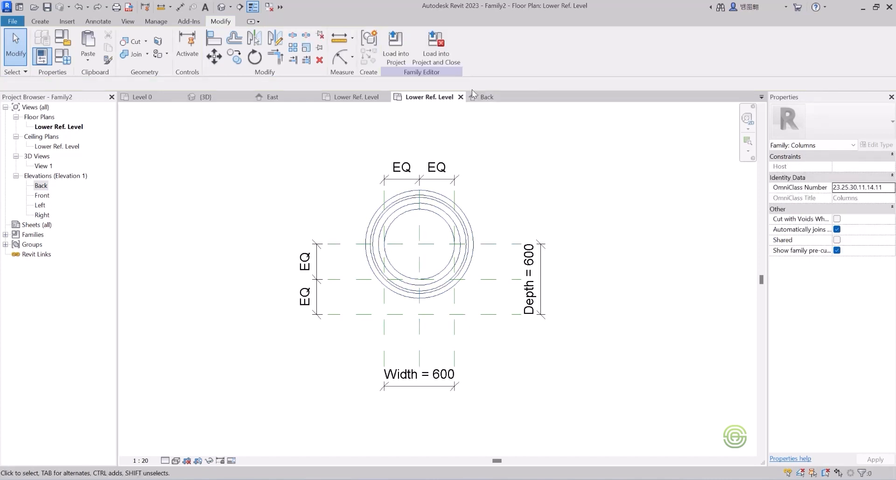
Close the Back view and load the column family into Project1.
click(485, 97)
click(524, 97)
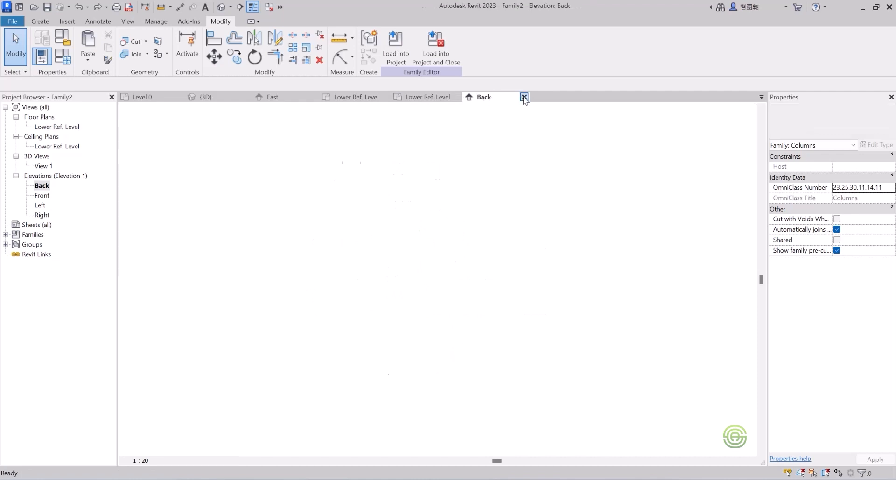
click(394, 55)
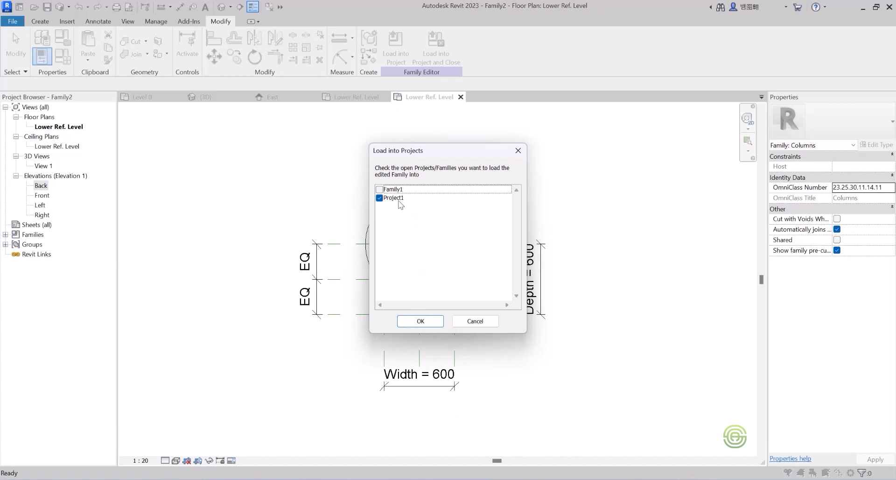
click(423, 322)
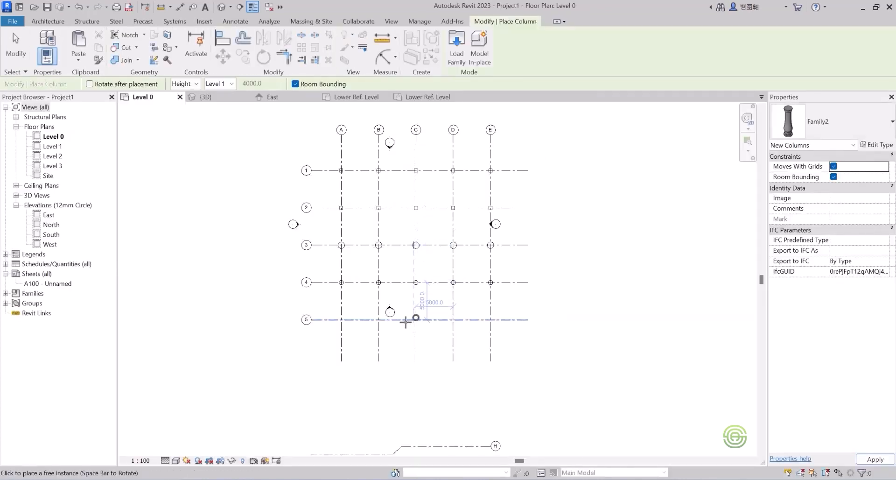
Place the new column on Level 0 at grid intersections A-5 and B-5.
scroll(410, 316, up, 5)
scroll(195, 326, up, 3)
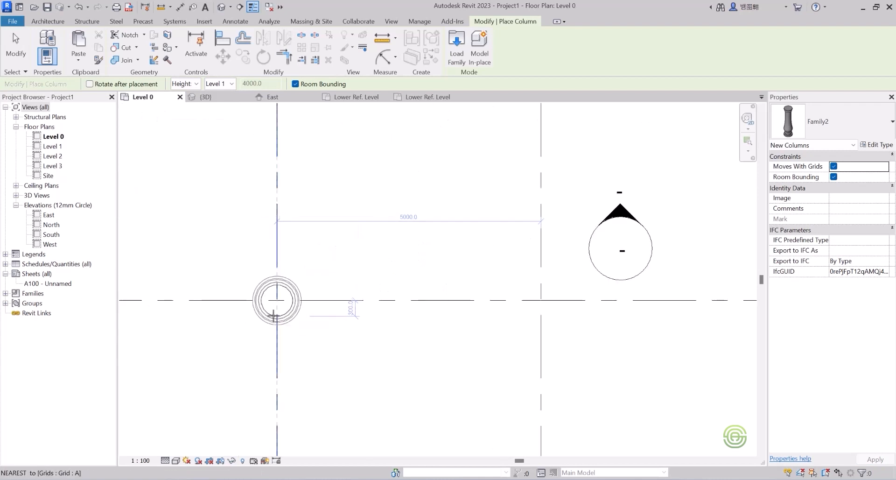
click(273, 316)
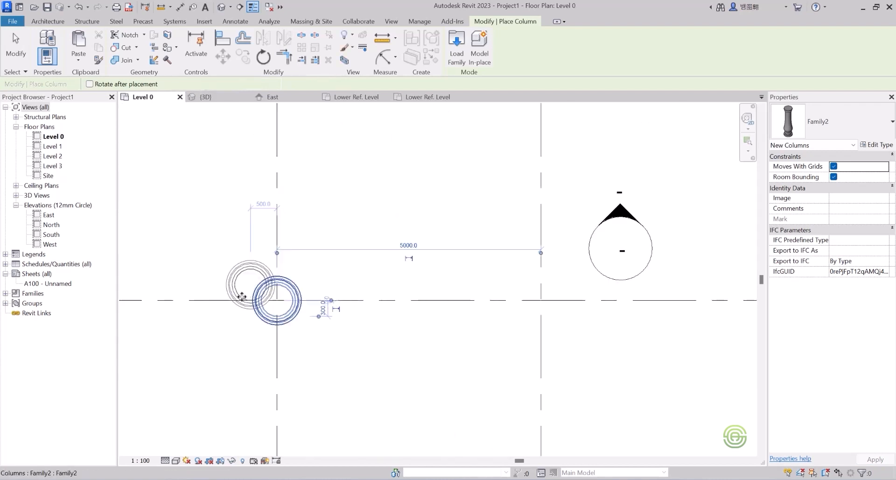
scroll(271, 313, down, 4)
scroll(340, 317, up, 5)
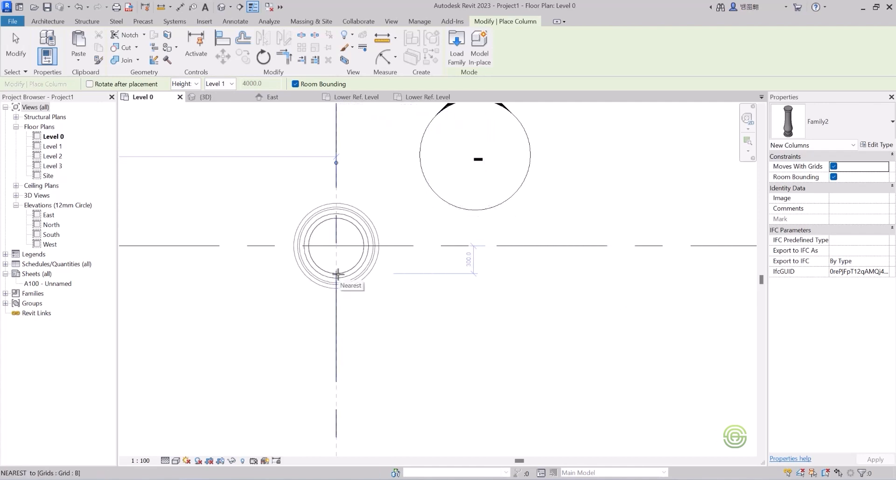
click(338, 274)
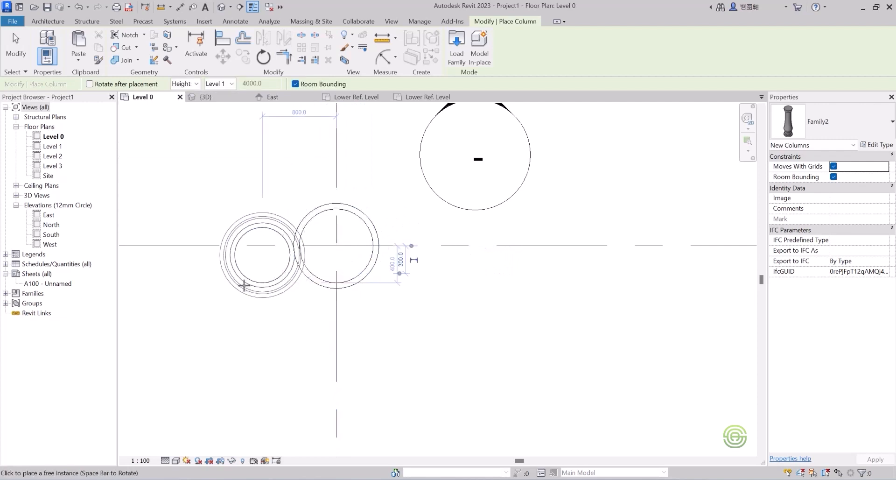
Place further columns at grid intersections C-5, D-5 and E-5, then exit column placement.
scroll(244, 284, down, 3)
scroll(498, 286, down, 2)
scroll(400, 279, up, 5)
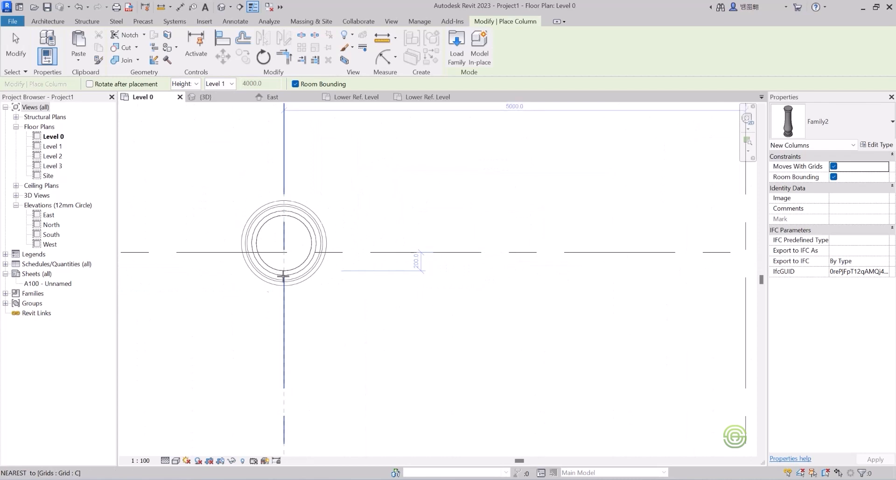
click(284, 279)
scroll(262, 278, down, 3)
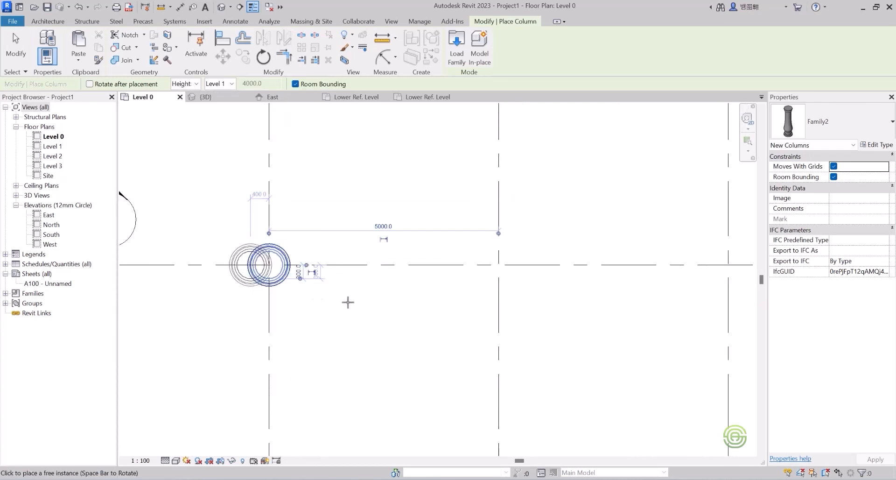
scroll(509, 288, down, 1)
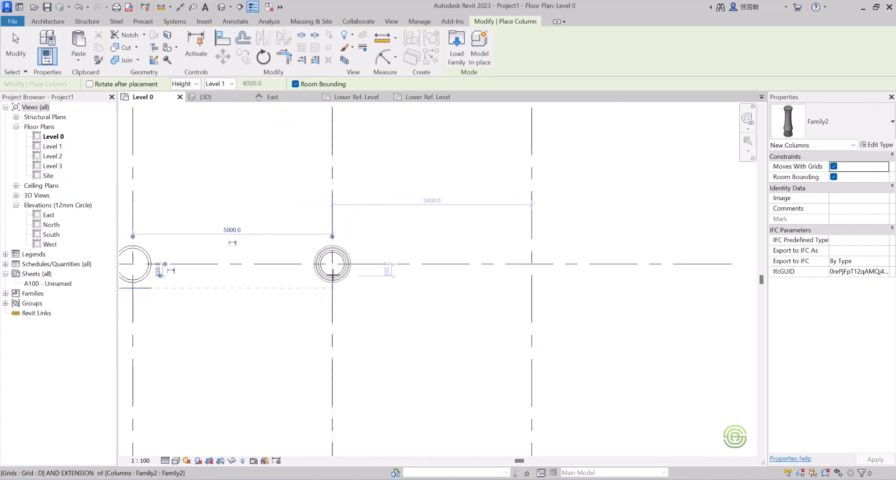
click(333, 274)
click(531, 271)
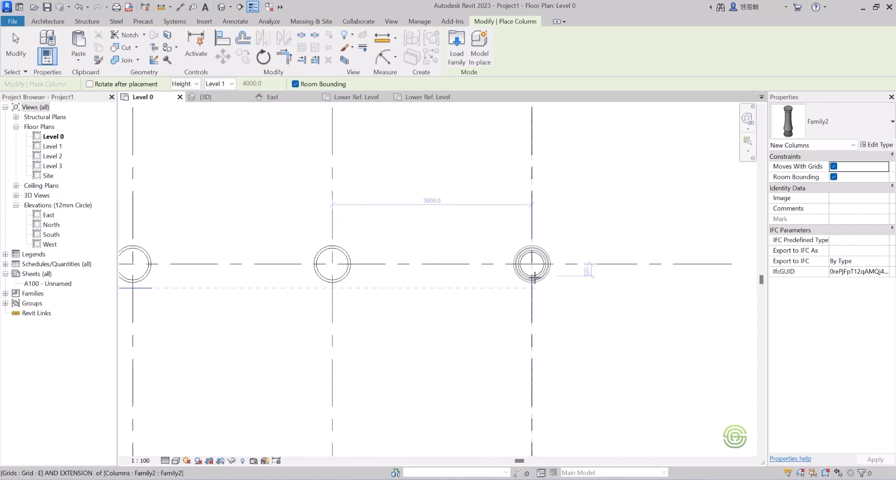
scroll(471, 301, down, 3)
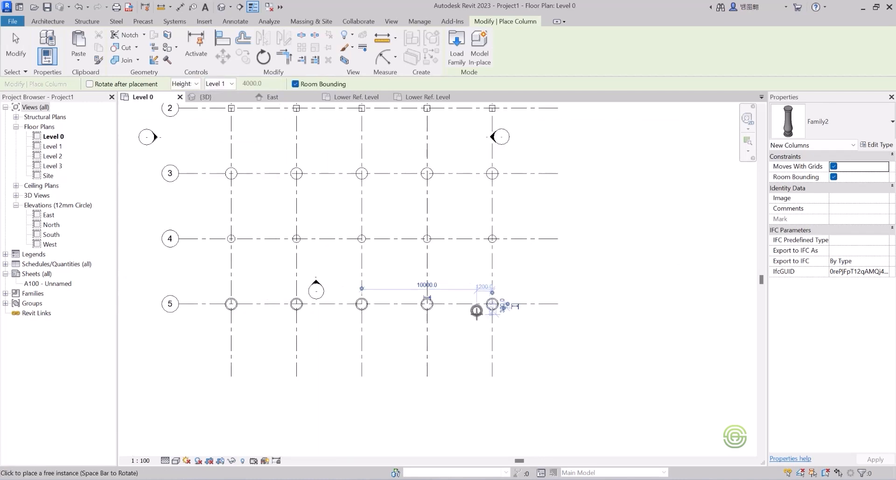
key(Escape)
key(Escape)
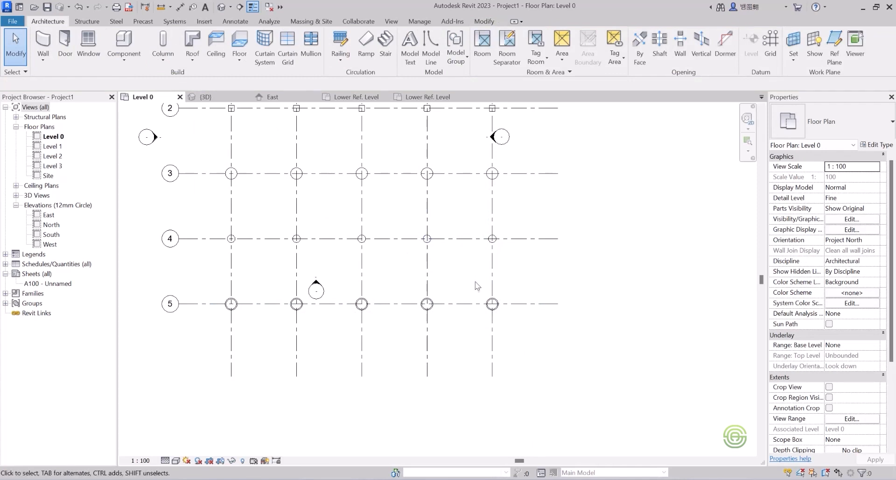
Open the 3D view and examine the new moulded columns up close.
scroll(472, 261, down, 2)
click(205, 97)
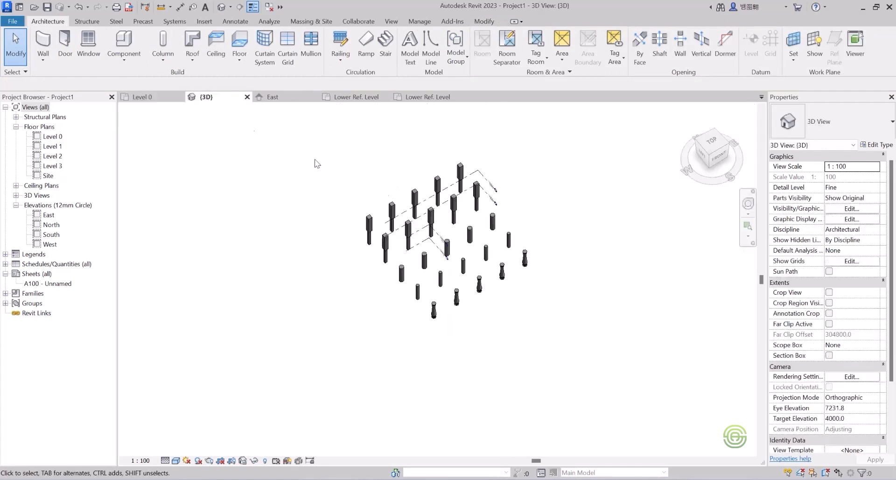
shift+middle_drag(522, 240, 447, 208)
scroll(439, 281, up, 3)
shift+middle_drag(394, 282, 438, 275)
scroll(554, 210, up, 4)
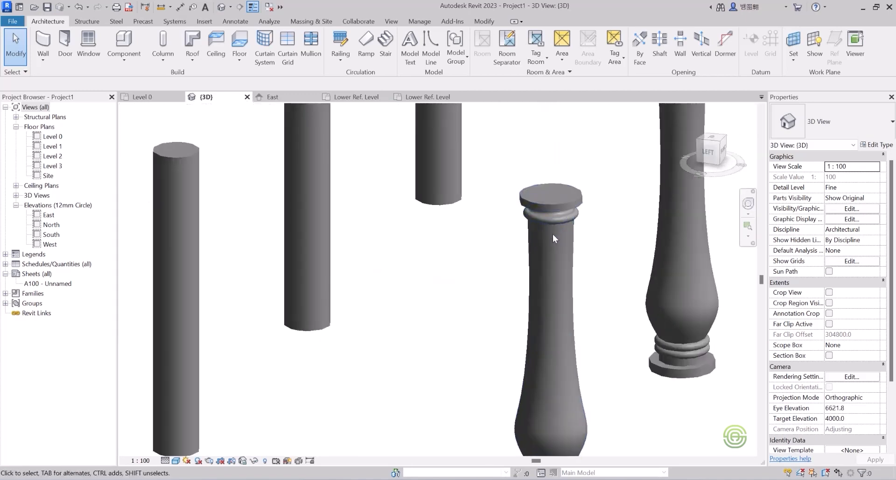
scroll(531, 237, down, 2)
shift+middle_drag(547, 238, 538, 222)
scroll(475, 283, down, 2)
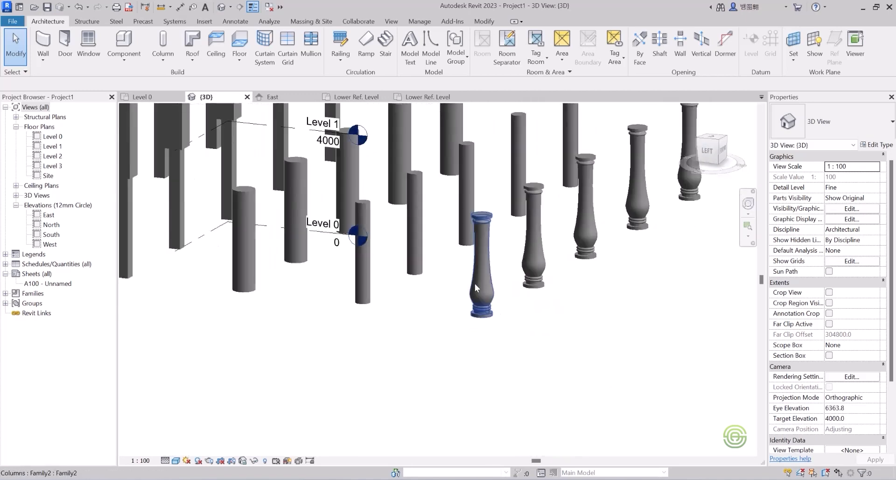
scroll(567, 249, down, 2)
scroll(581, 182, up, 8)
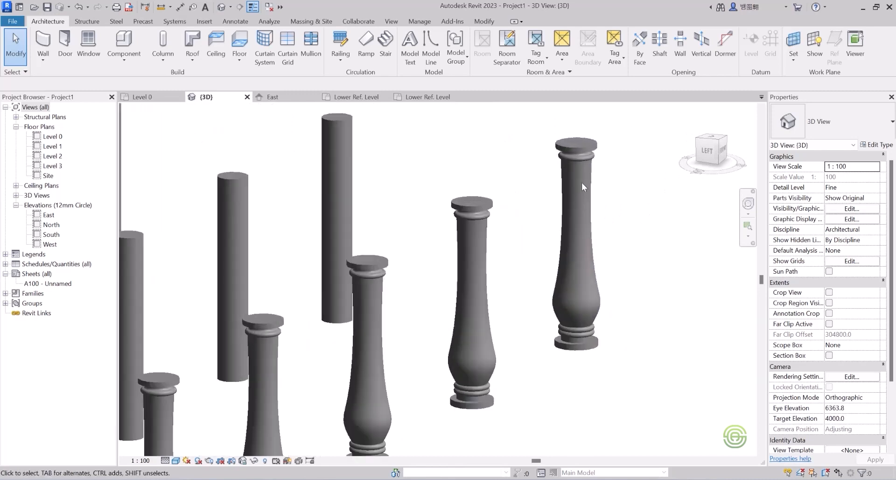
scroll(554, 253, down, 4)
Review the whole column layout in 3D, briefly selecting one of the plain round columns.
shift+middle_drag(583, 194, 402, 313)
scroll(234, 335, up, 3)
scroll(304, 333, down, 2)
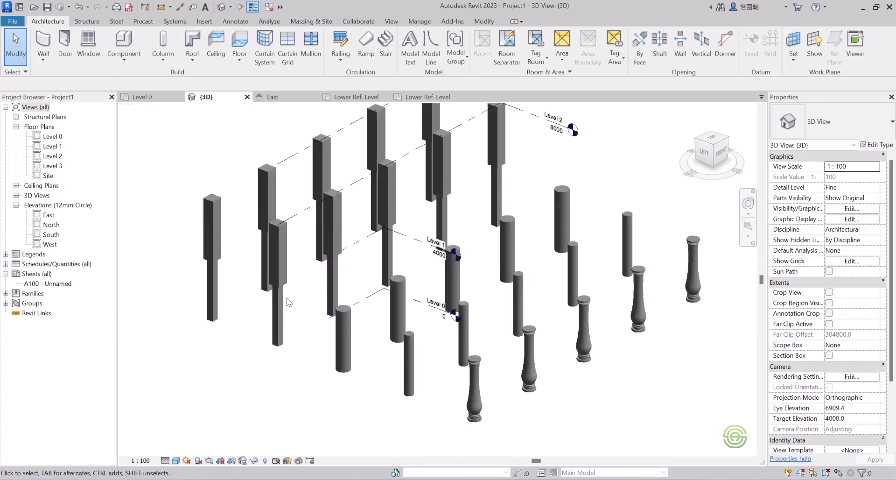
scroll(350, 299, up, 3)
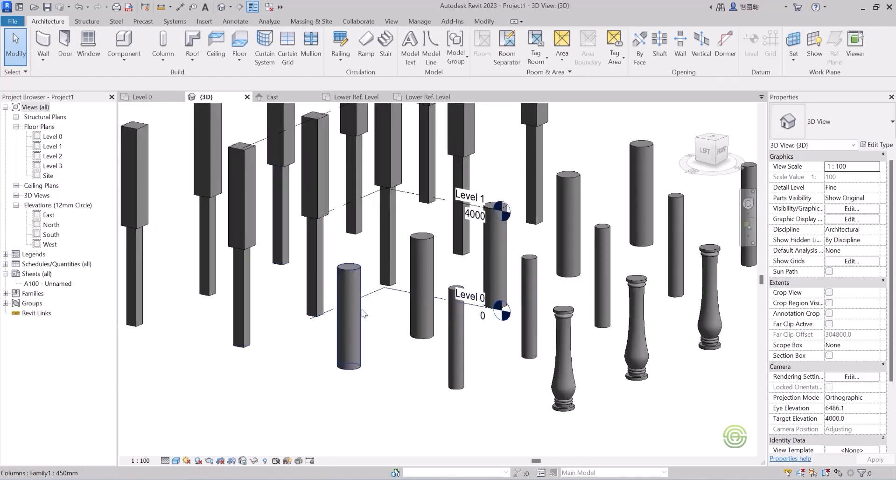
scroll(249, 290, down, 3)
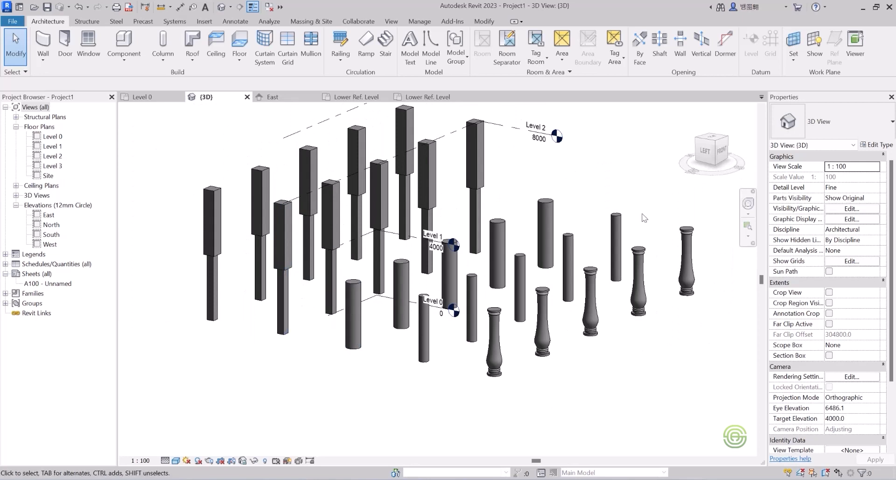
click(359, 289)
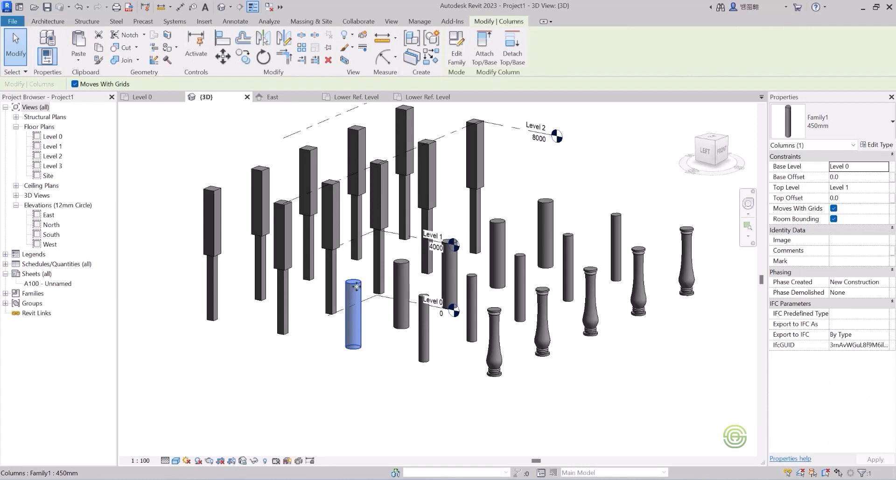
click(329, 342)
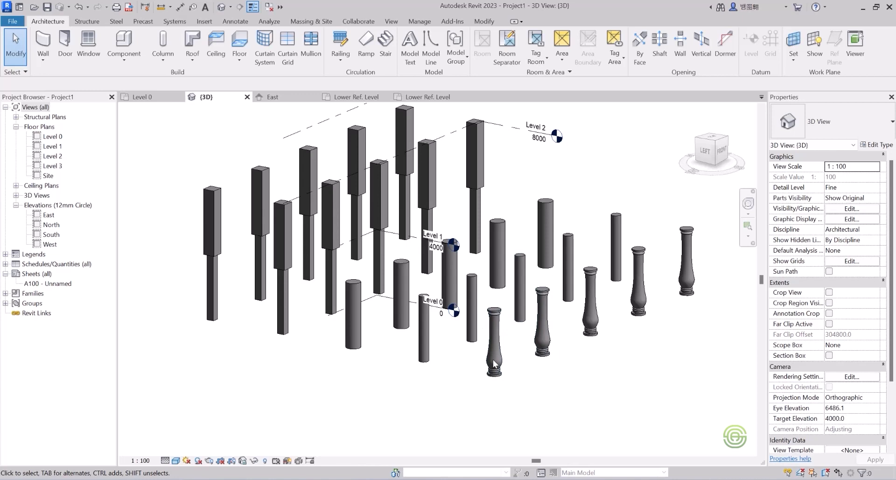
scroll(452, 352, down, 2)
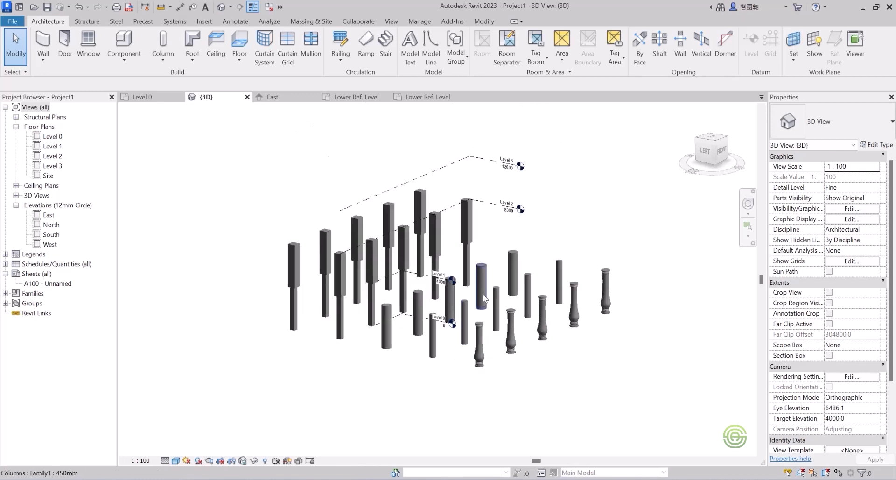
shift+middle_drag(456, 324, 528, 324)
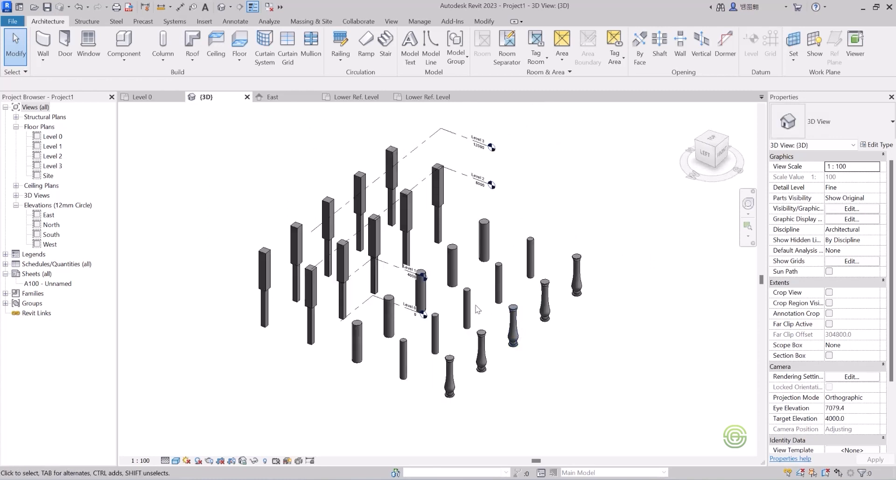
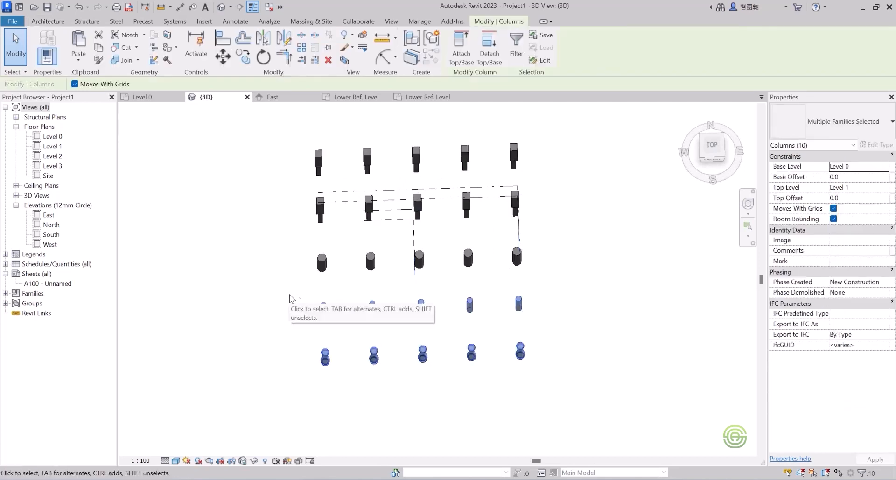
Delete the selected columns in the 3D view, then select and delete two more columns.
key(Delete)
drag(383, 279, 286, 249)
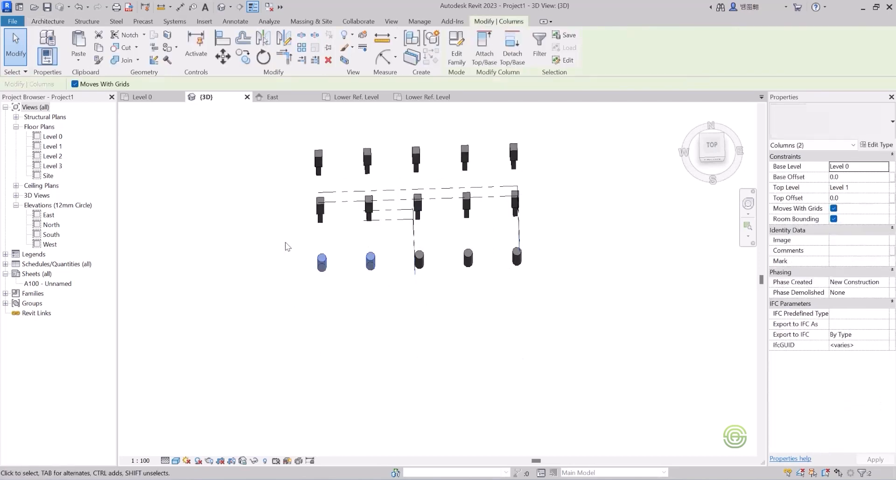
key(Delete)
Box-select the remaining columns, deselect the unwanted elements, and delete the selected columns.
drag(286, 137, 487, 316)
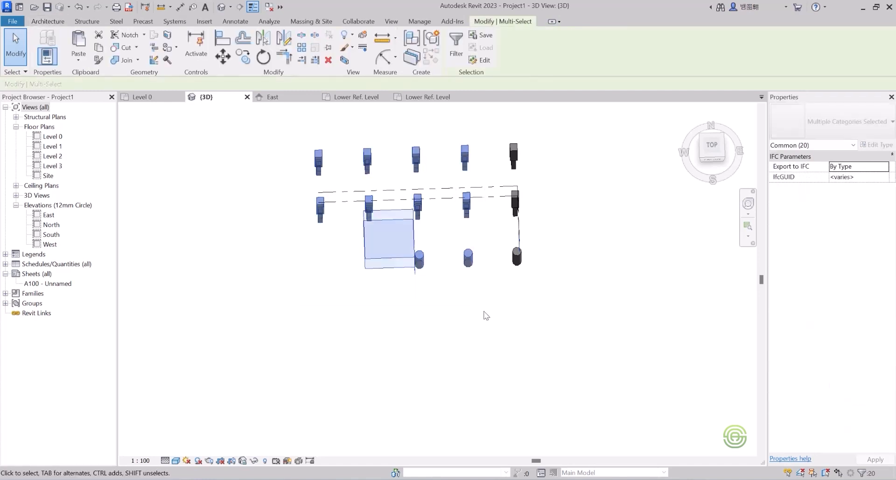
shift+middle_drag(442, 300, 396, 246)
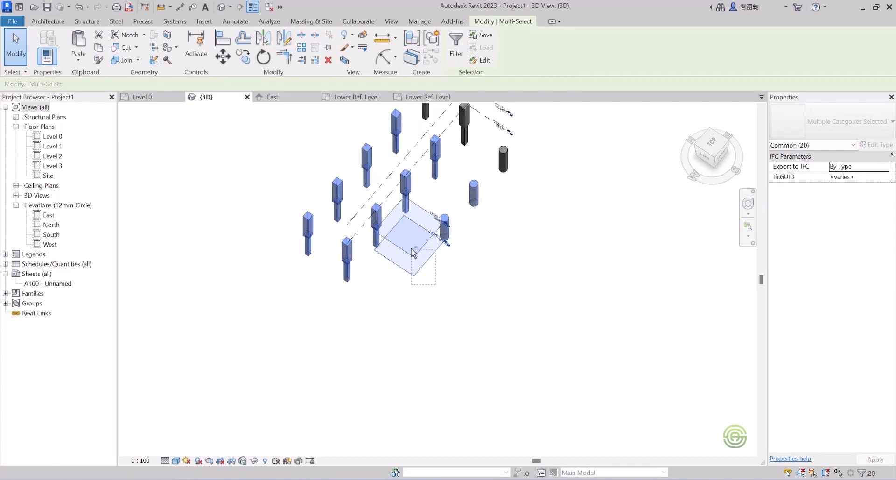
shift+click(435, 260)
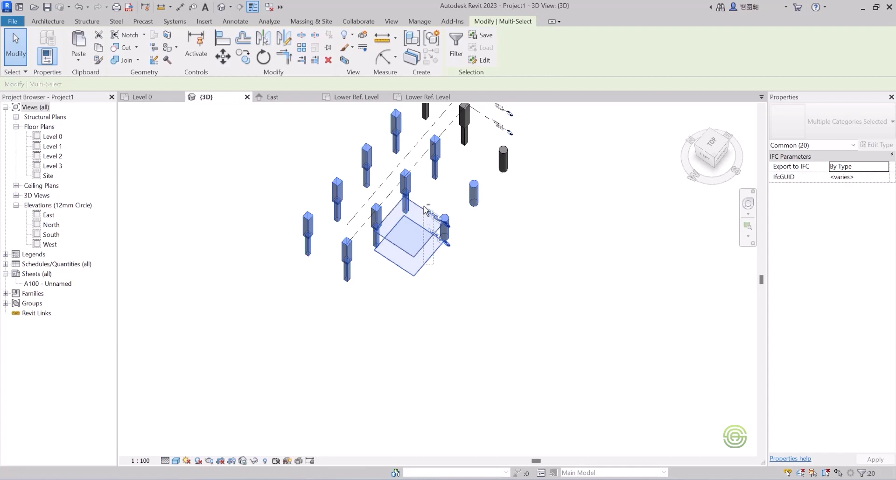
shift+click(424, 213)
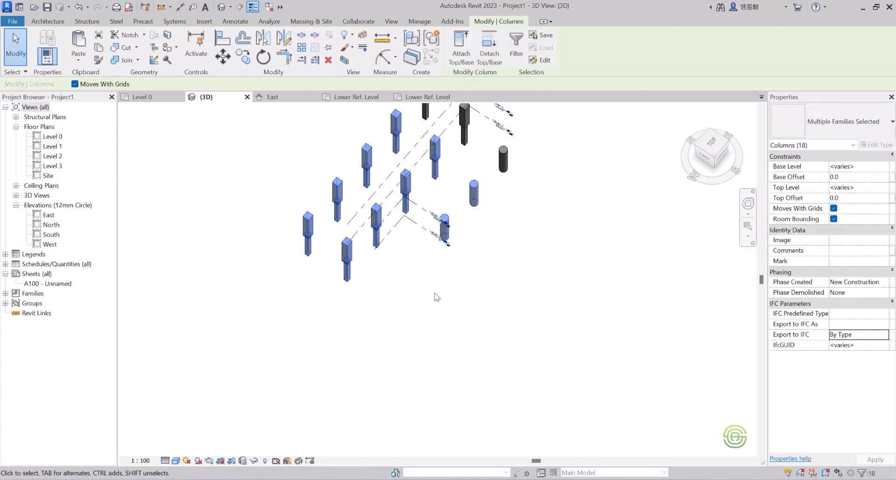
key(Delete)
Select and delete another remaining column in the 3D view.
scroll(431, 292, down, 2)
scroll(453, 181, up, 2)
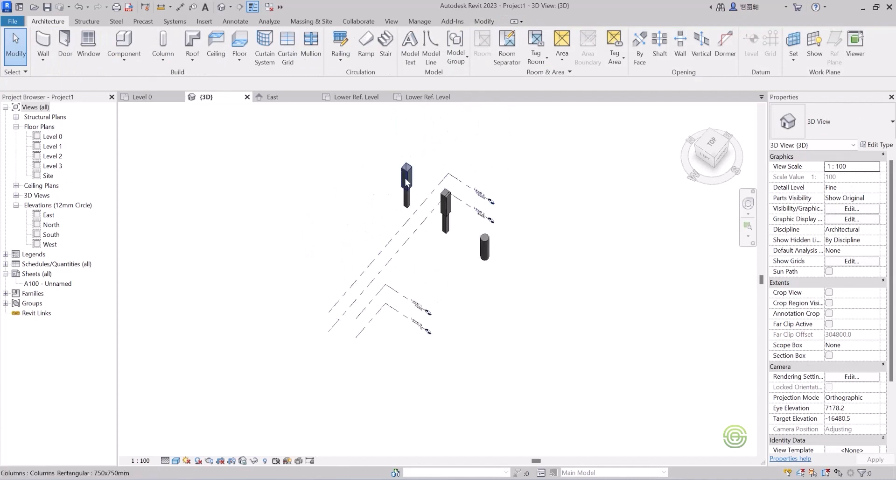
drag(412, 198, 357, 162)
key(Delete)
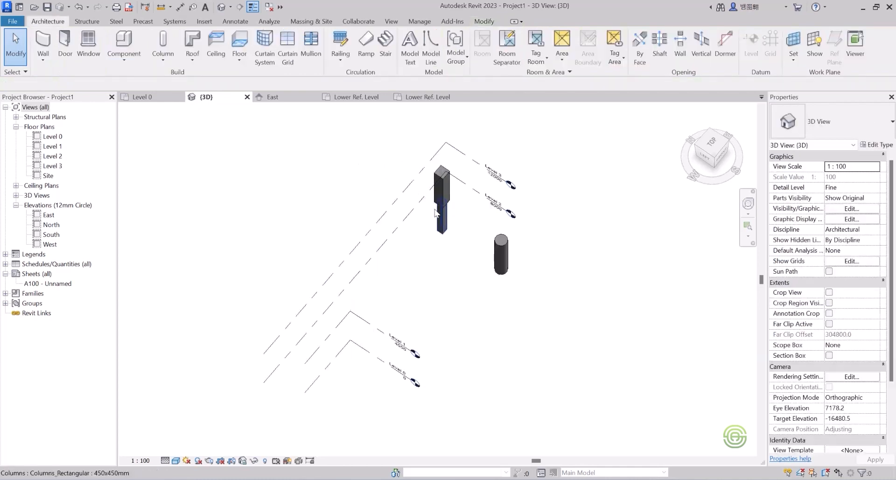
Select the last rectangular column and the round column together and delete them.
shift+middle_drag(459, 243, 481, 259)
scroll(362, 156, up, 4)
shift+middle_drag(374, 186, 400, 193)
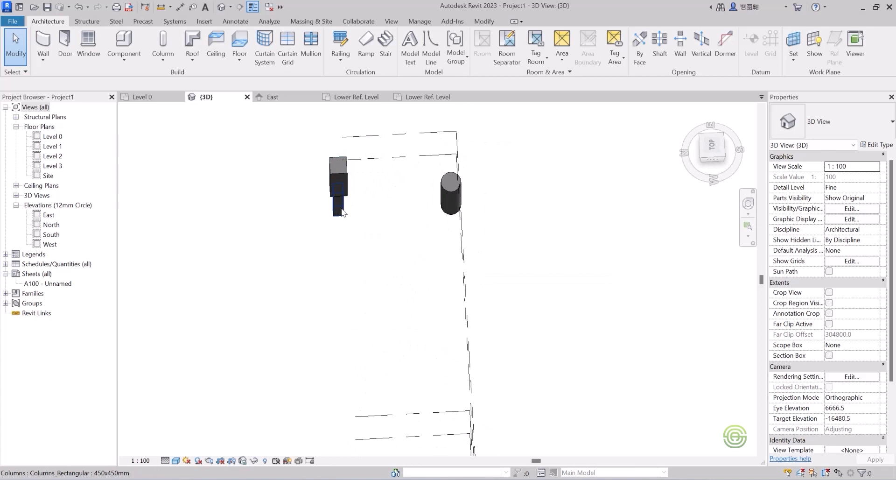
click(340, 191)
ctrl+click(446, 194)
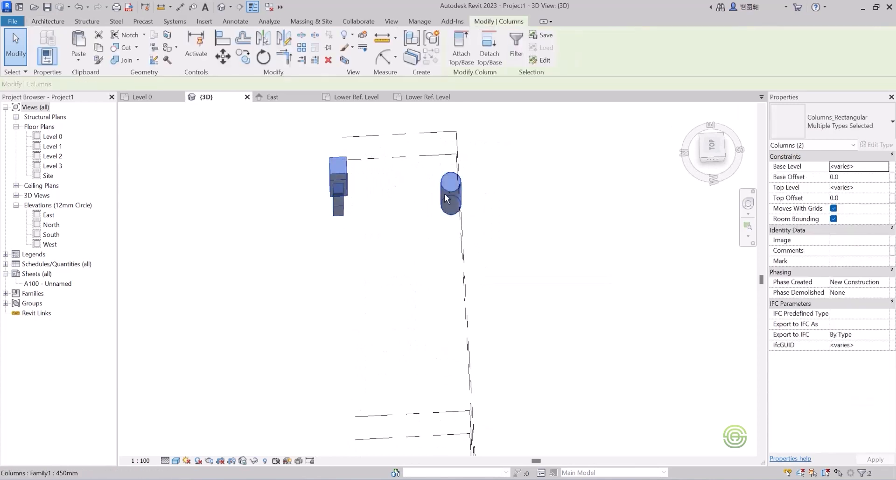
key(Delete)
Close the open family editor view and its not-saved reminder dialog.
scroll(375, 216, down, 2)
shift+middle_drag(375, 216, 294, 224)
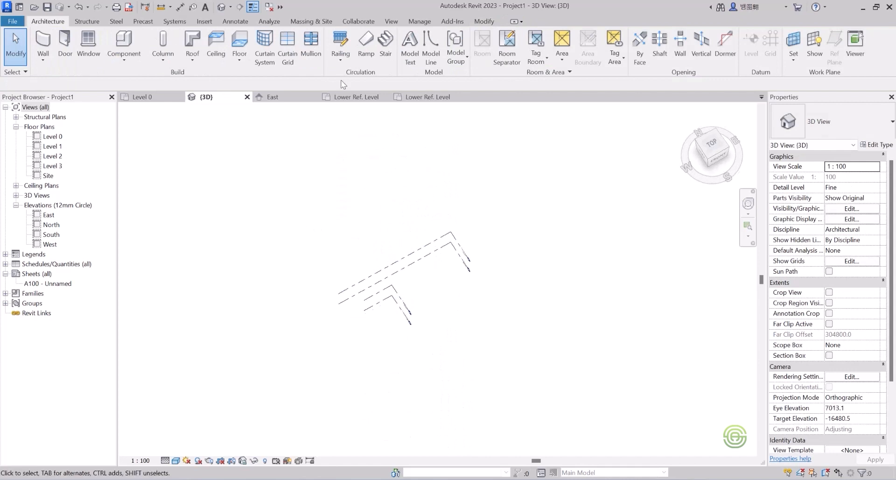
click(413, 96)
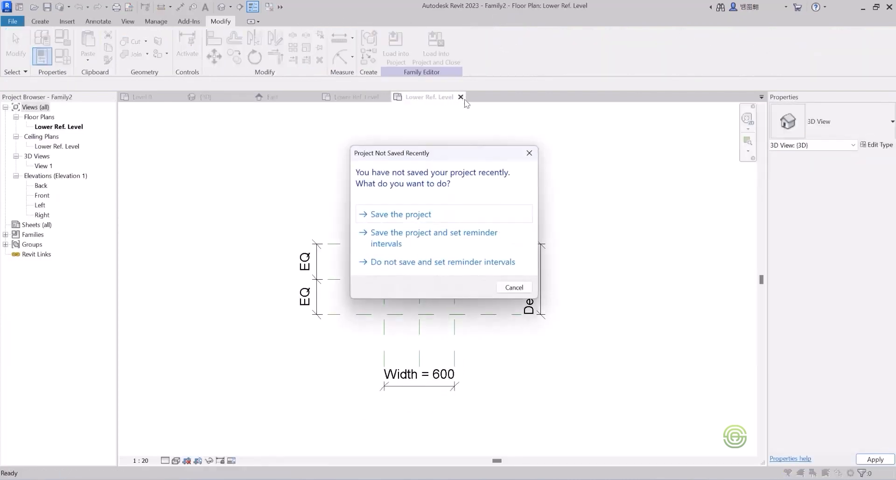
click(529, 153)
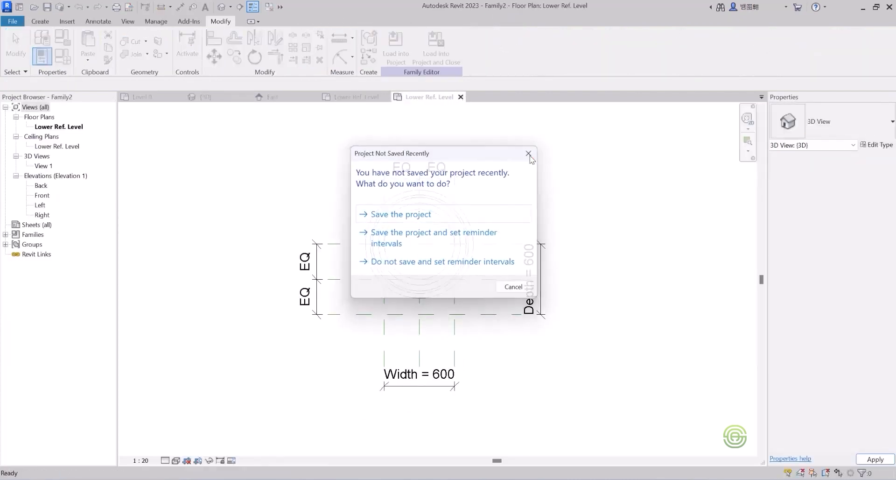
click(460, 96)
click(472, 246)
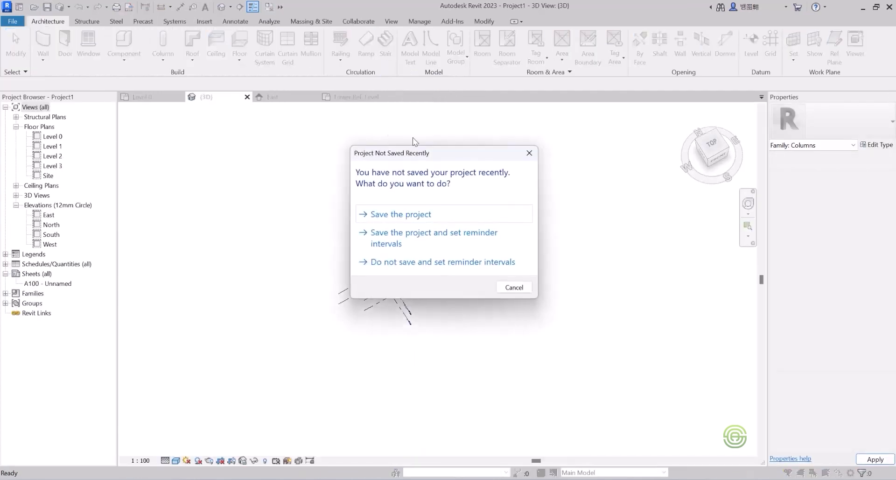
click(528, 153)
Close the Family1 editor view without saving changes.
click(360, 97)
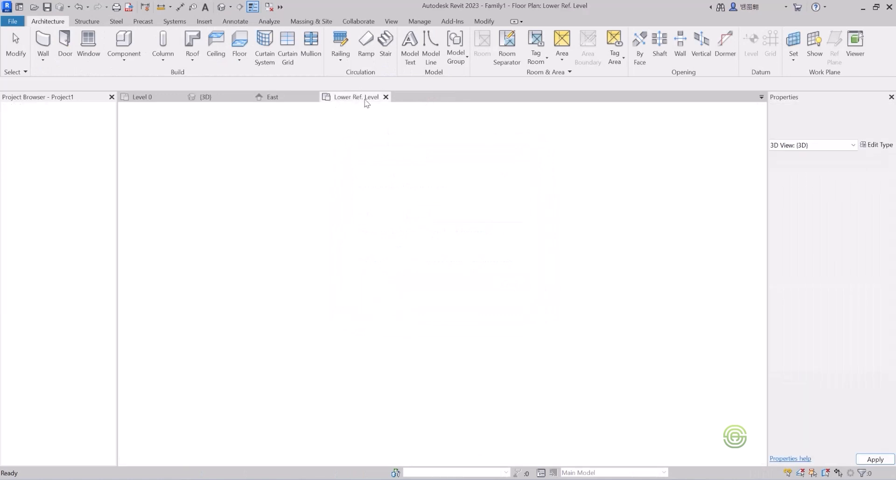
click(385, 96)
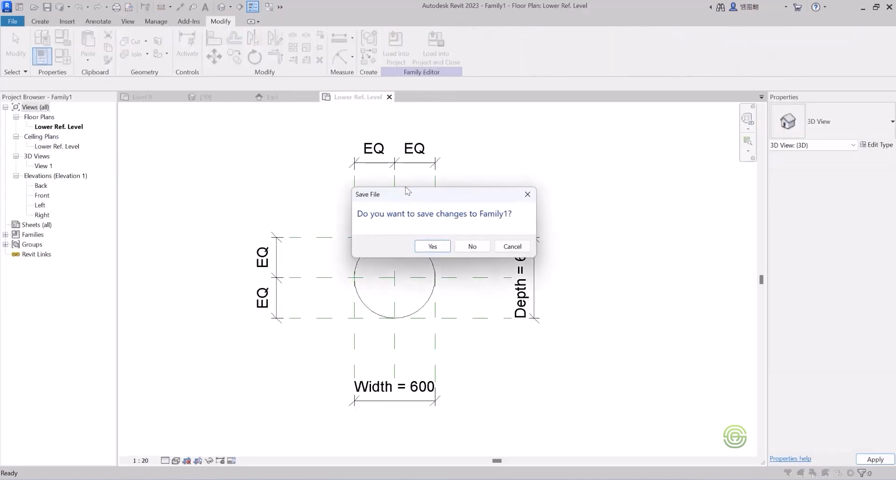
click(471, 247)
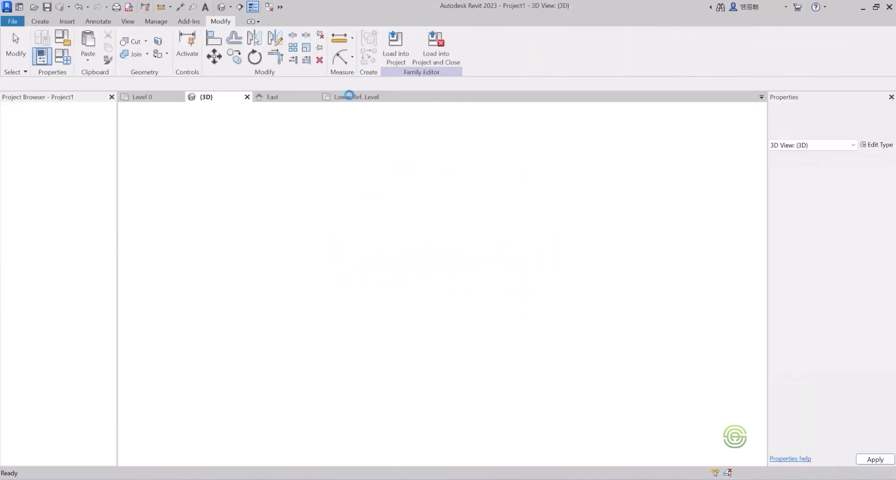
Close the East elevation view.
click(275, 97)
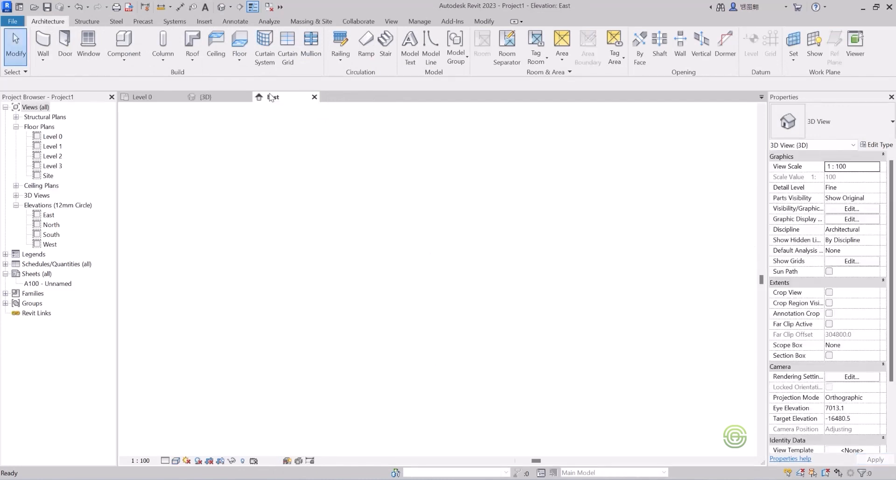
click(314, 97)
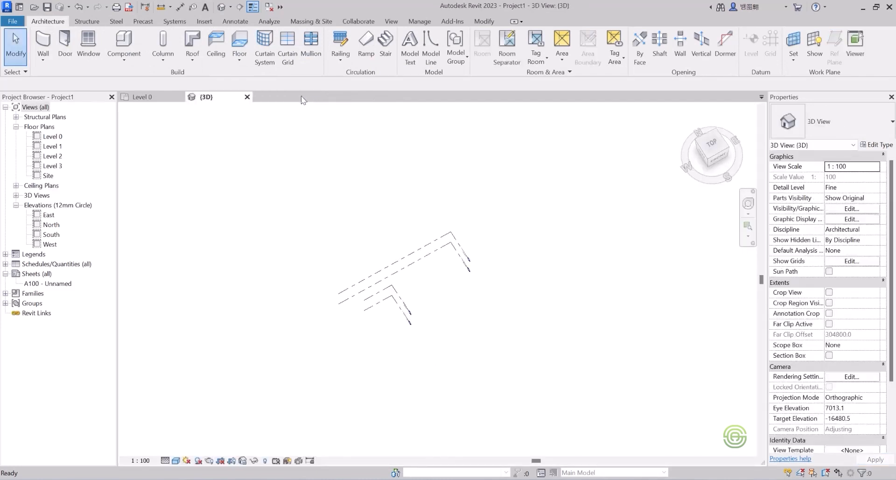
Switch to the Level 0 plan and delete all the grid lines.
click(141, 97)
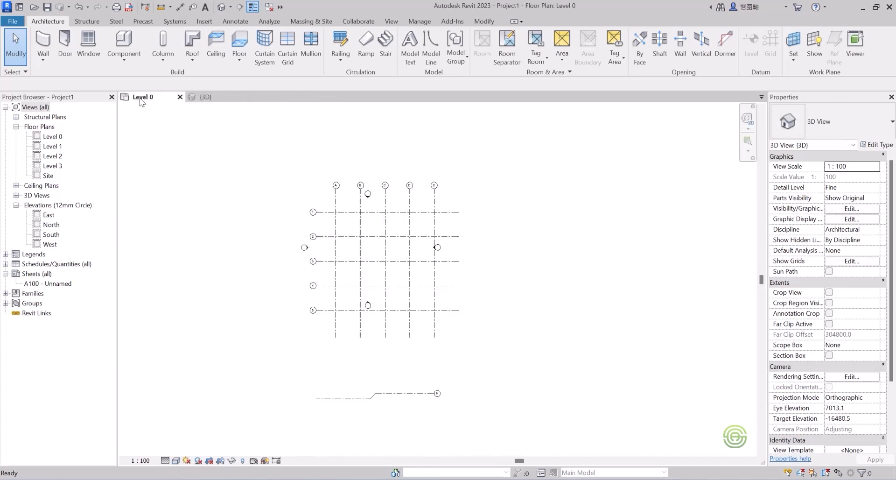
scroll(374, 221, up, 2)
drag(503, 227, 276, 210)
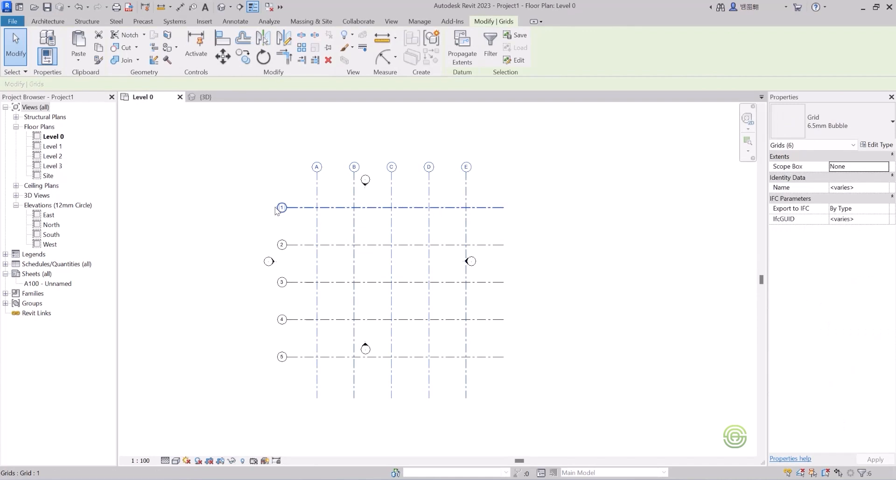
key(Delete)
drag(336, 368, 308, 241)
key(Delete)
Select and delete the remaining elements along the bottom of the Level 0 plan.
scroll(361, 229, down, 3)
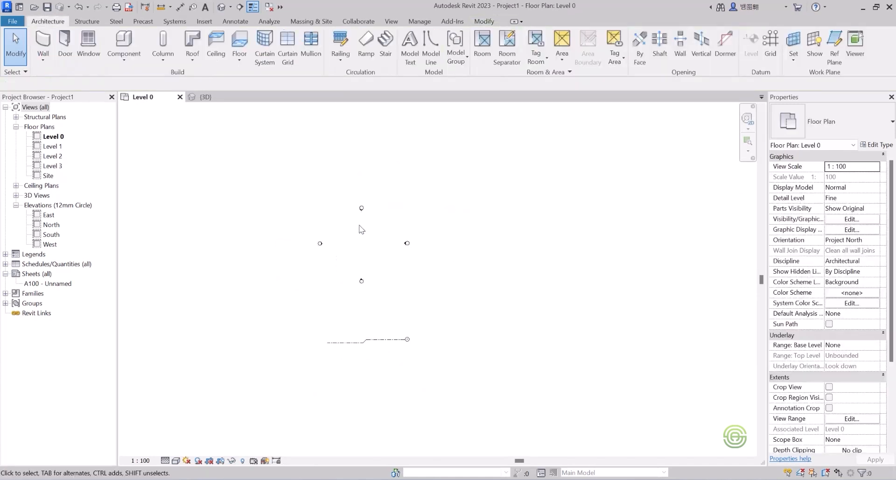
drag(436, 371, 315, 325)
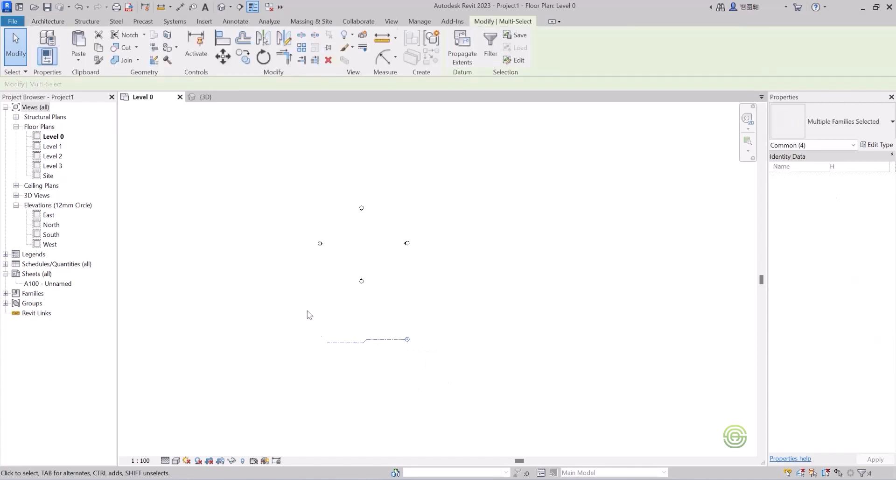
key(Delete)
Start an architectural floor on Level 0 using the Floor_Timber_22Cbd-225Joist type.
scroll(332, 224, up, 3)
scroll(475, 346, up, 3)
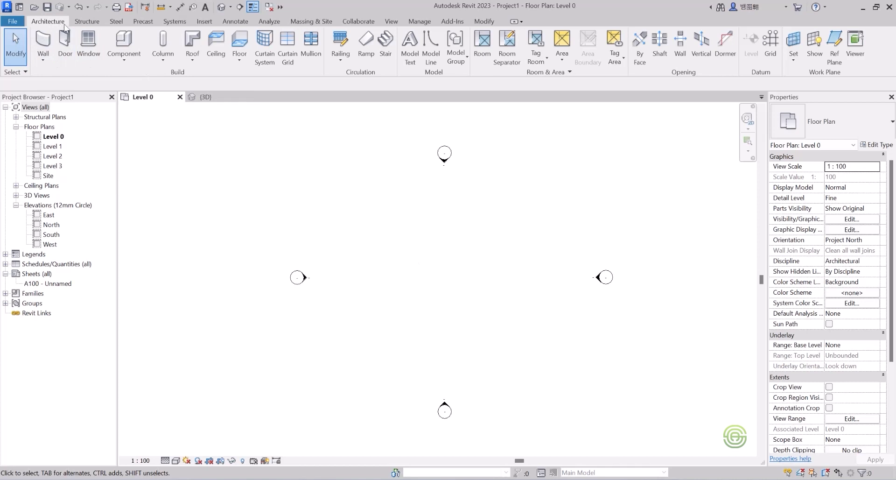
click(240, 57)
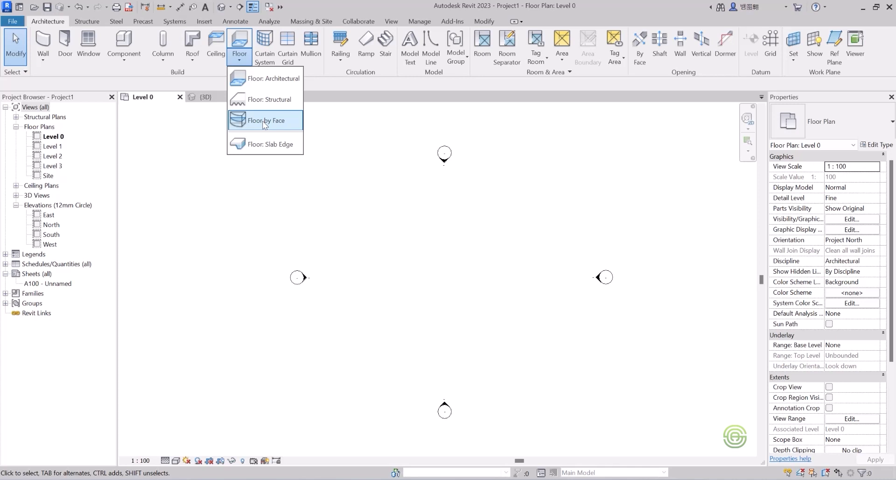
click(275, 78)
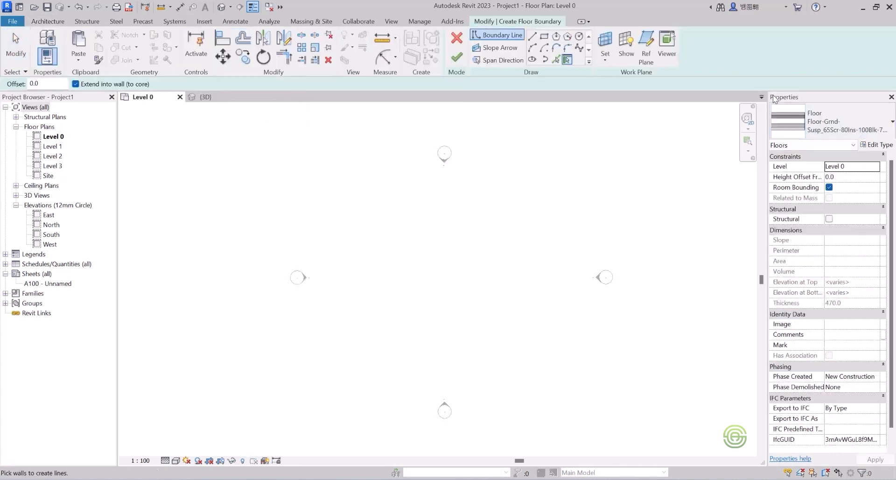
click(836, 122)
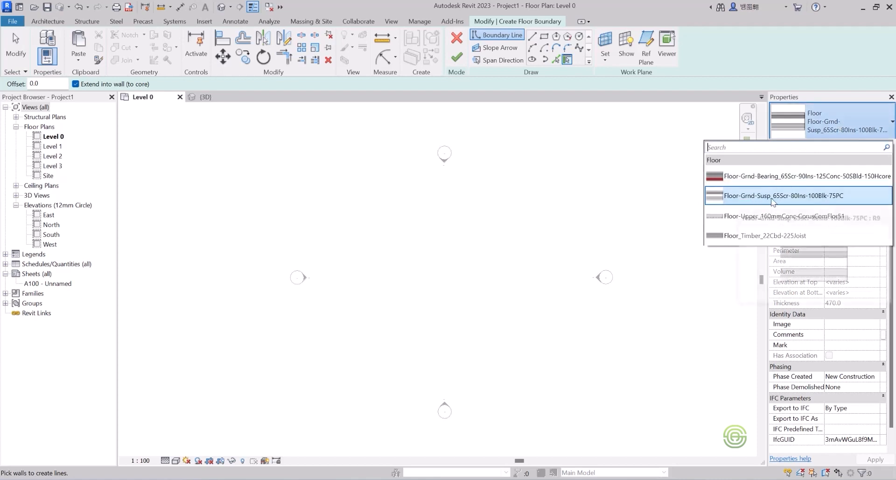
click(755, 235)
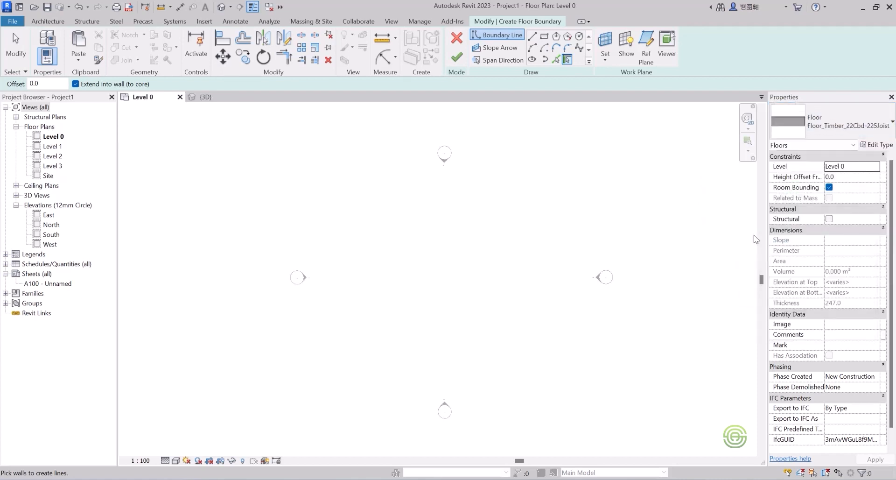
click(825, 120)
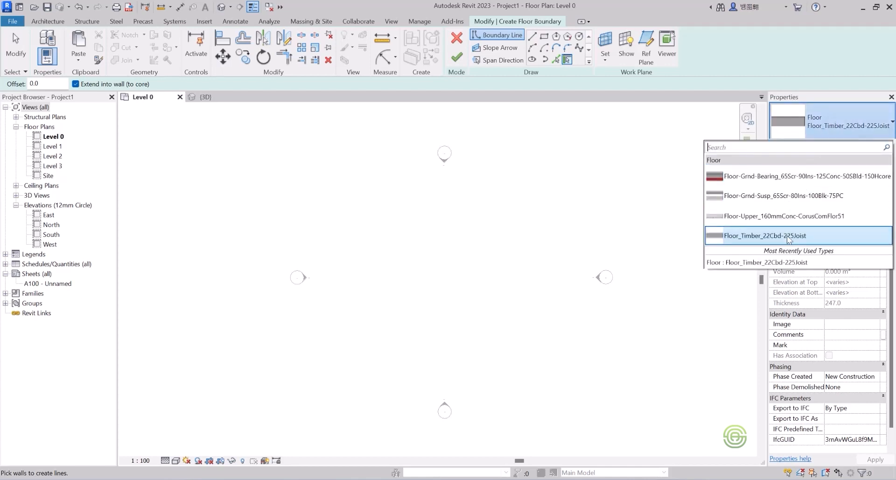
click(787, 235)
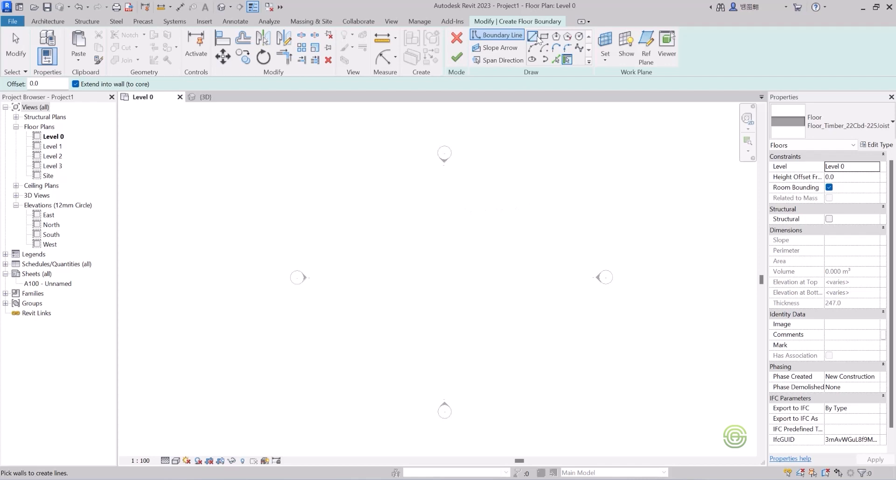
Sketch a closed L-shaped floor boundary with lines, about 17900 mm wide and 18200 mm deep.
click(532, 37)
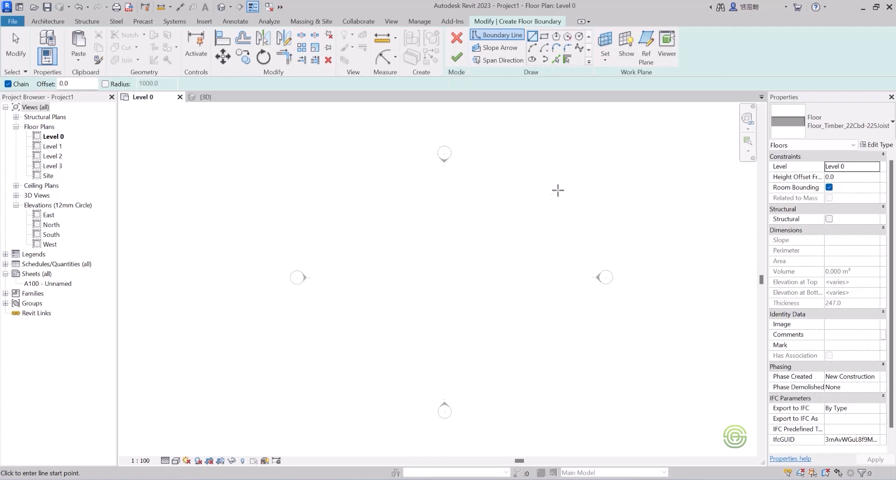
click(566, 183)
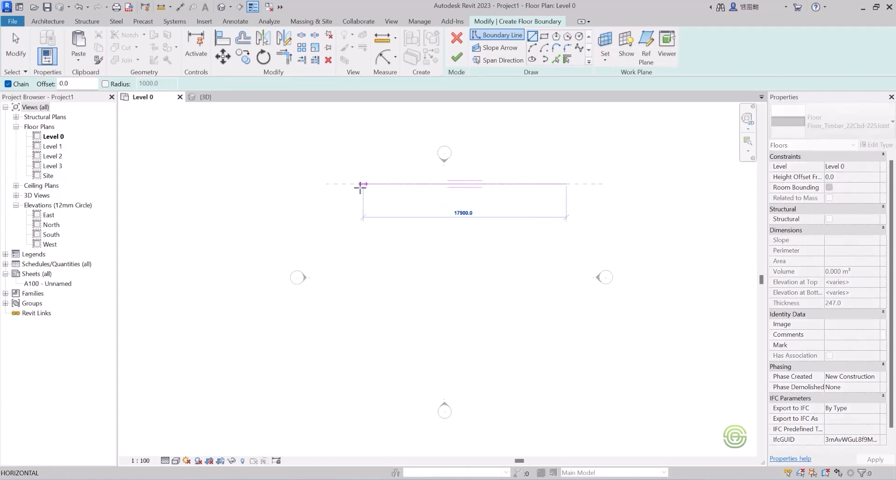
click(344, 184)
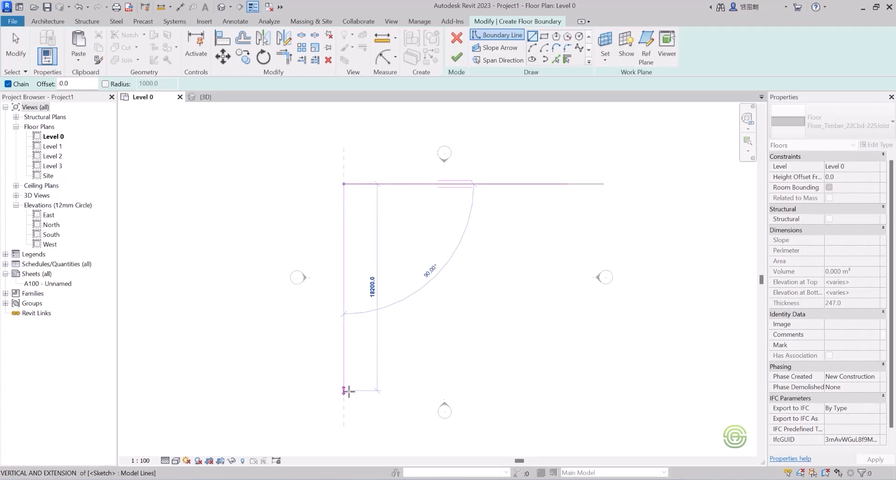
click(345, 386)
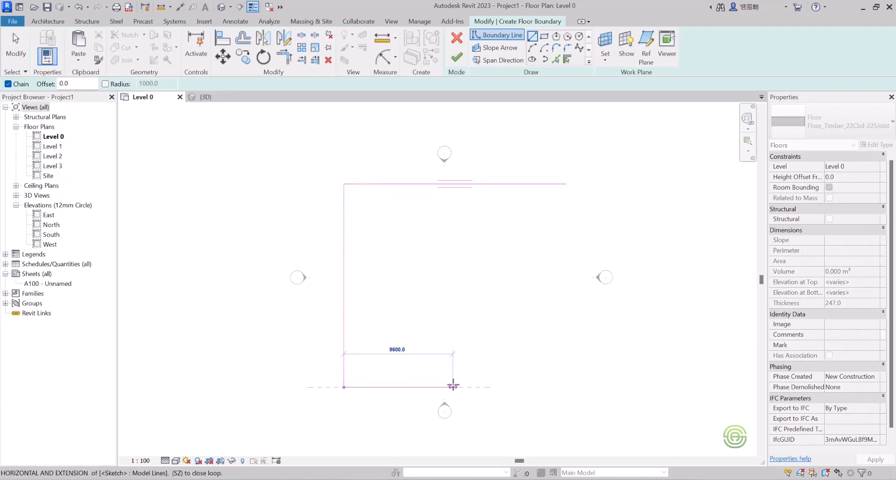
click(456, 385)
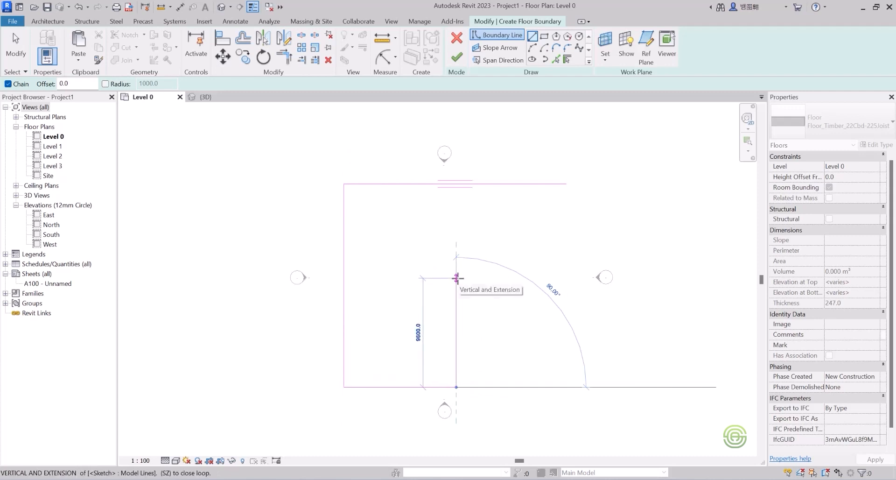
click(457, 278)
click(566, 278)
click(566, 183)
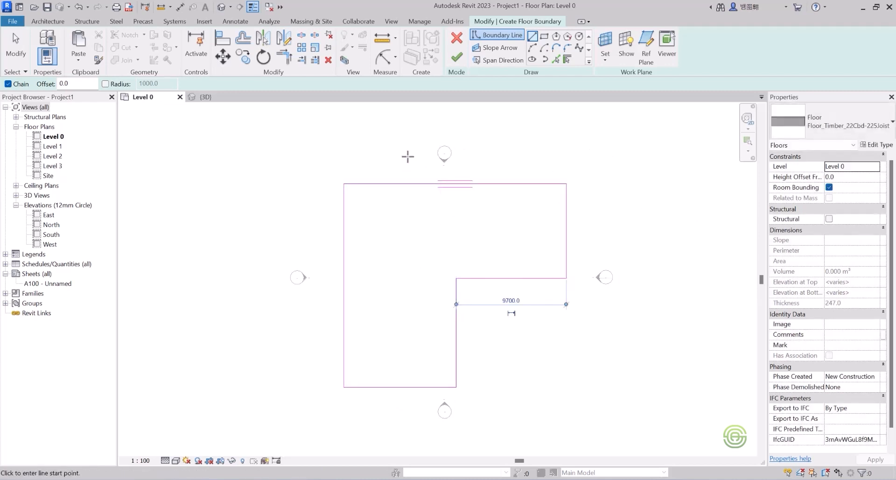
Finish the L-shaped floor boundary sketch to create the floor.
key(Escape)
key(Escape)
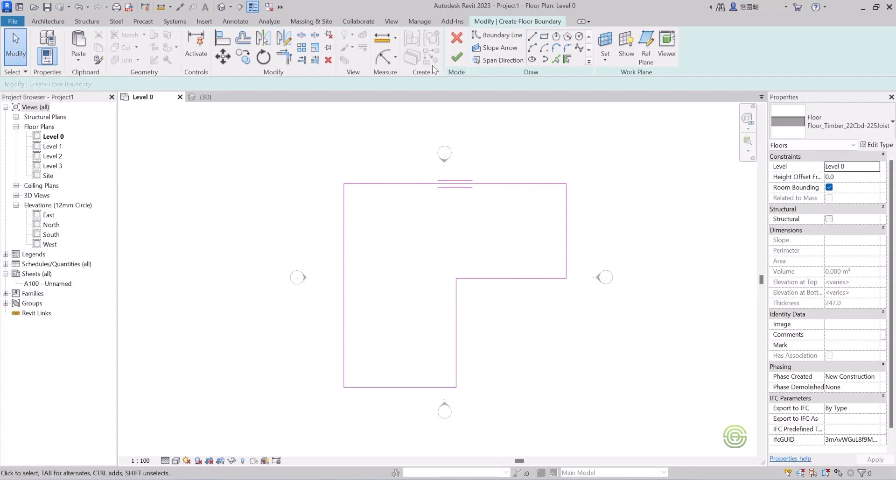
click(457, 59)
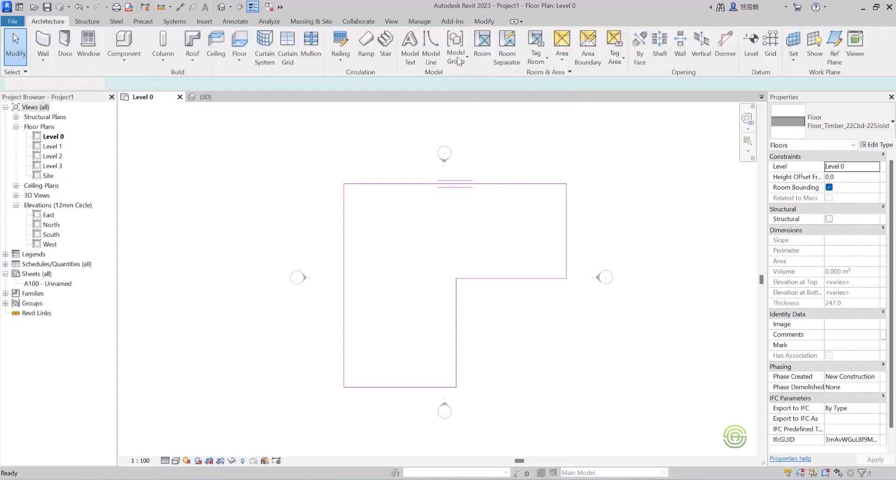
In the 3D view, select the floor and duplicate its type as Floor_Timber_450mm.
click(211, 98)
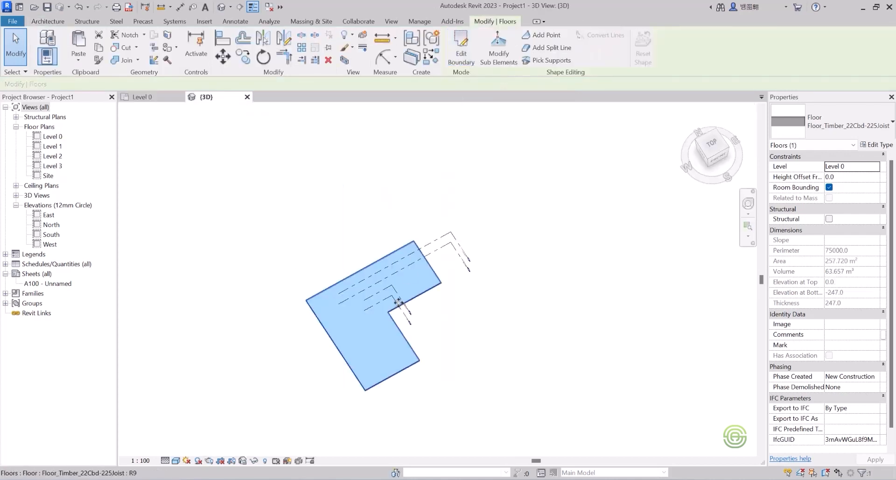
mouse_move(393, 301)
shift+middle_down()
mouse_move(267, 223)
mouse_move(200, 208)
mouse_move(408, 292)
mouse_move(426, 254)
mouse_move(394, 306)
shift+middle_up()
scroll(374, 313, up, 3)
scroll(394, 320, up, 3)
scroll(446, 262, down, 3)
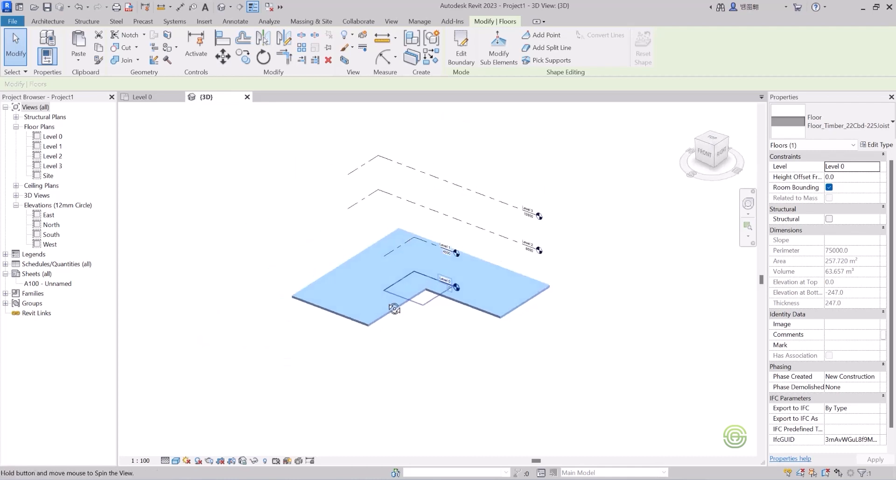
scroll(426, 309, up, 1)
click(425, 309)
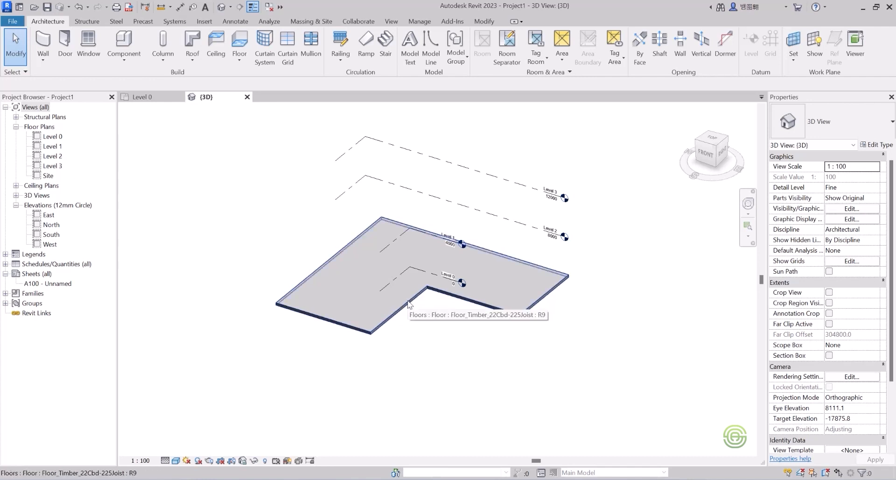
click(408, 304)
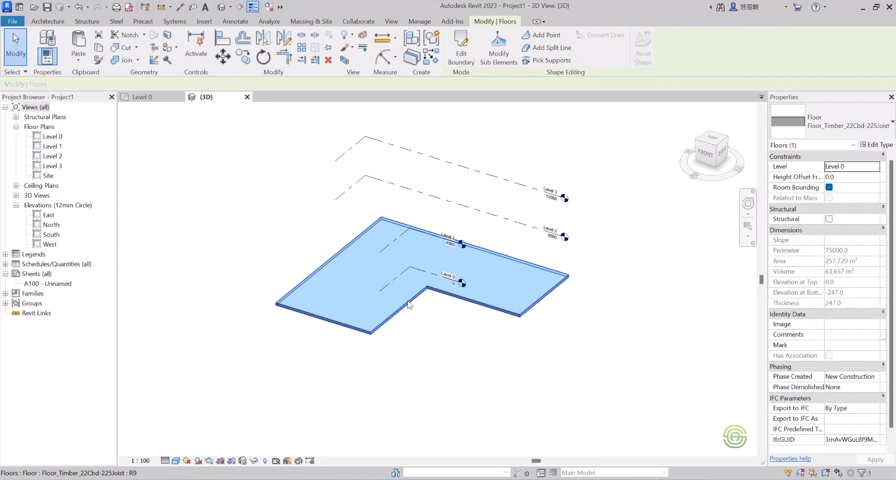
click(875, 145)
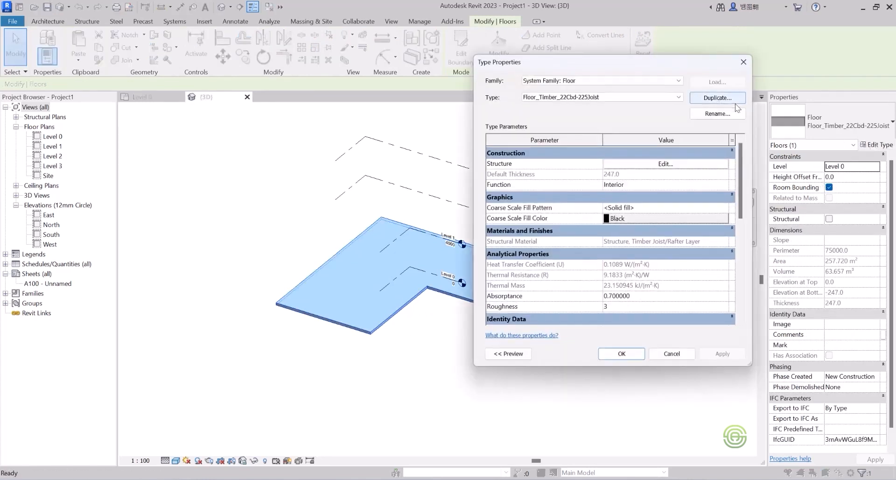
click(717, 98)
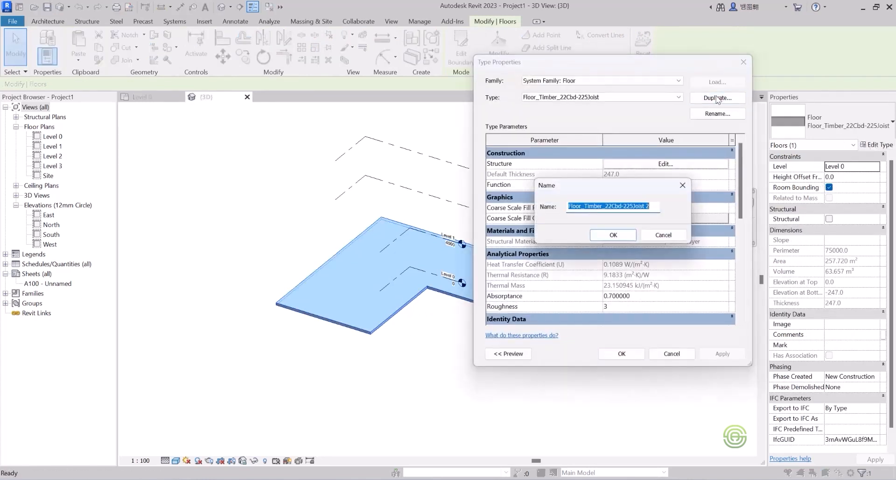
click(651, 205)
drag(650, 206, 606, 206)
key(BackSpace)
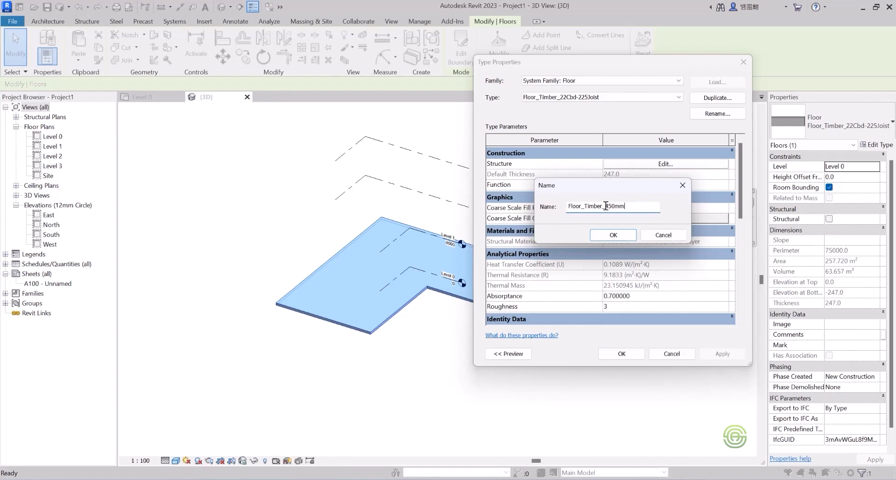
click(616, 234)
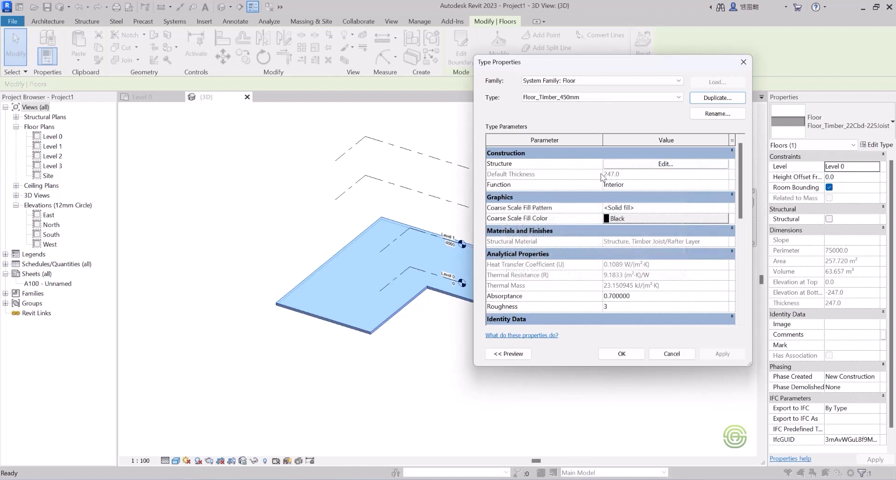
Set the structure layer thickness of the new floor type to 428 mm and apply the change.
click(665, 164)
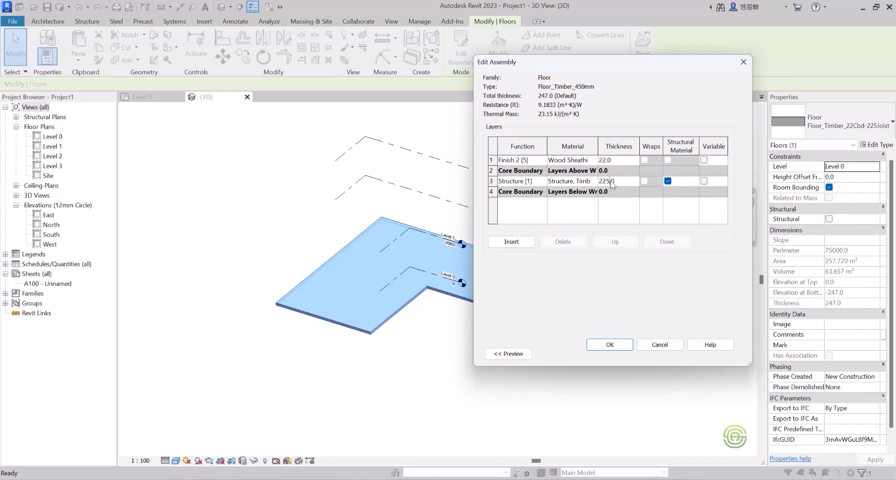
drag(614, 180, 597, 181)
text(28)
key(Tab)
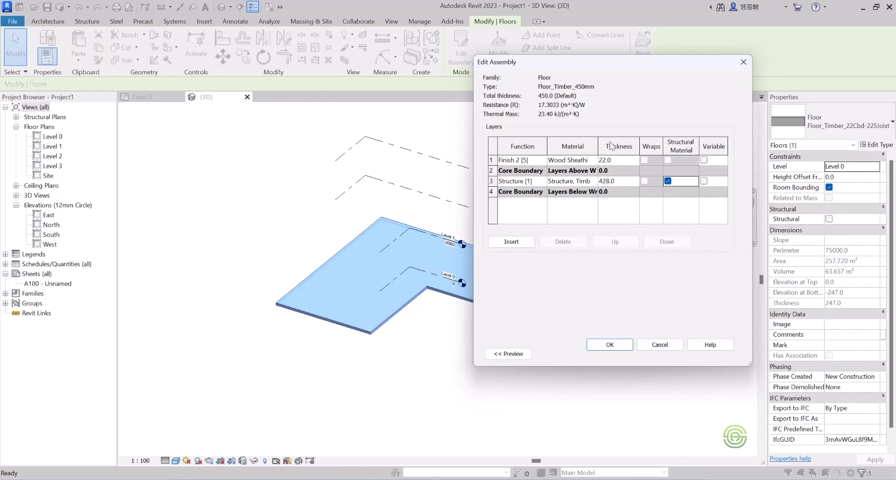
click(614, 347)
click(623, 354)
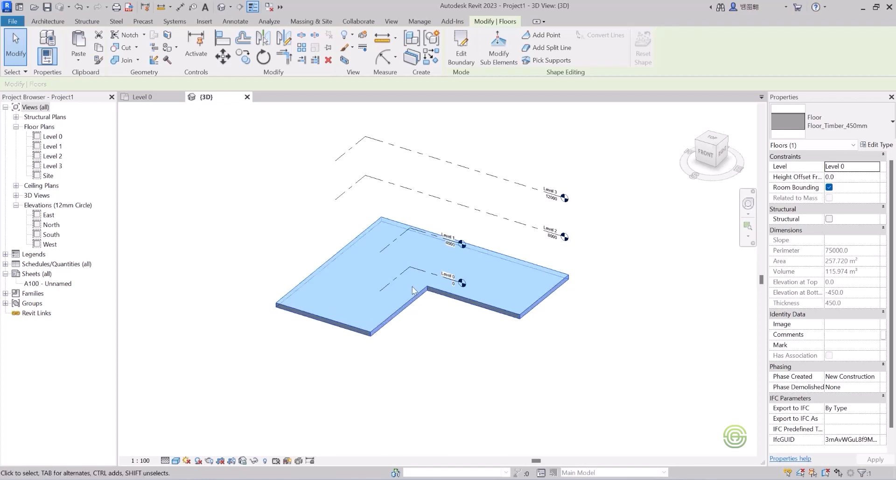
Copy the floor and paste it aligned to Level 1.
middle_drag(408, 306, 395, 309)
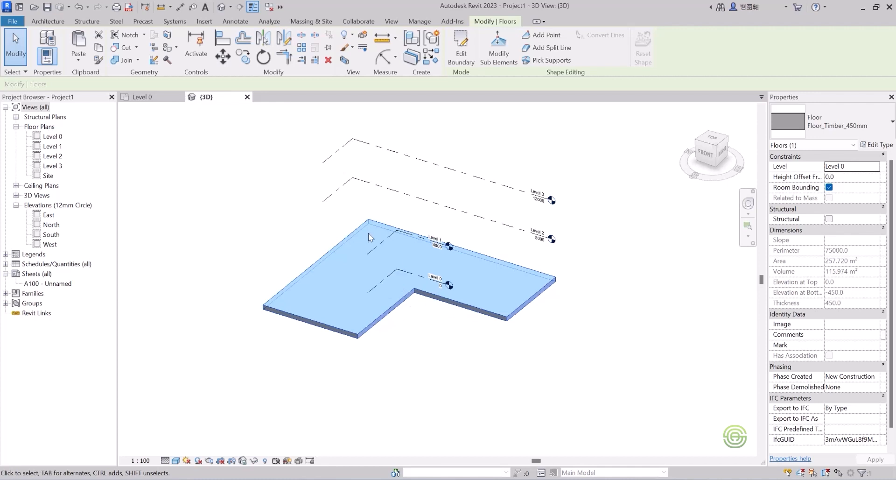
click(370, 332)
click(368, 322)
click(79, 57)
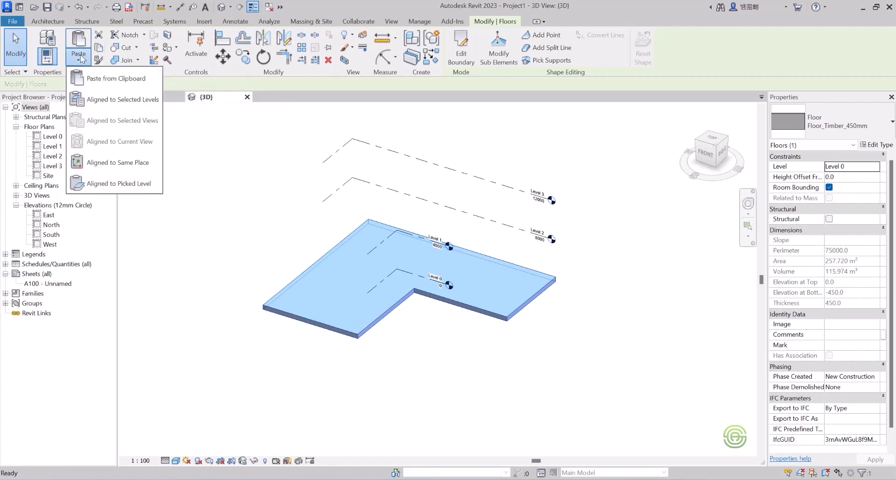
click(103, 100)
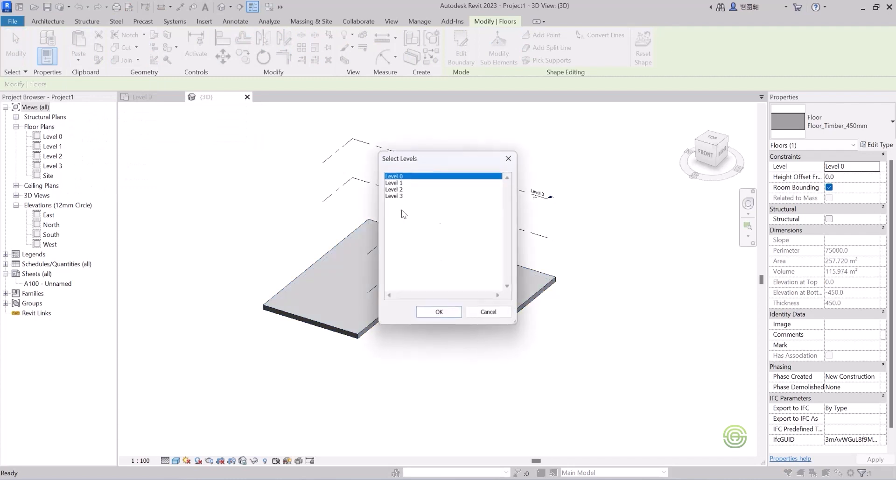
click(400, 183)
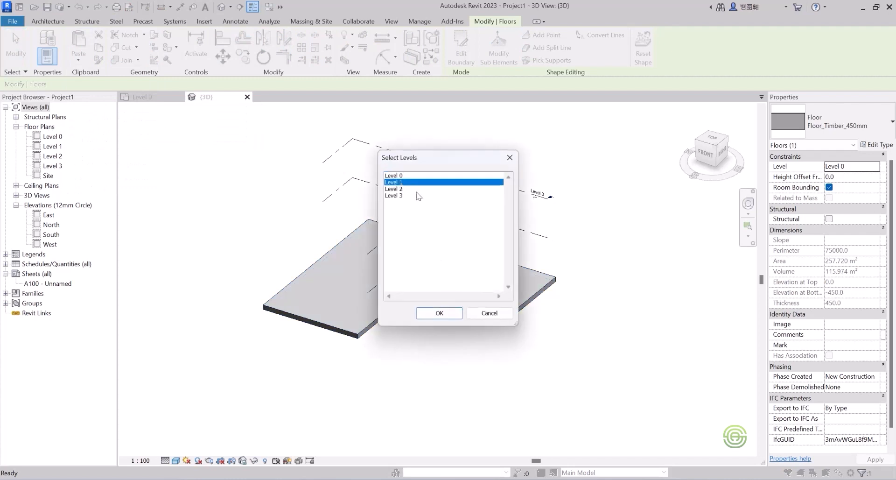
click(439, 314)
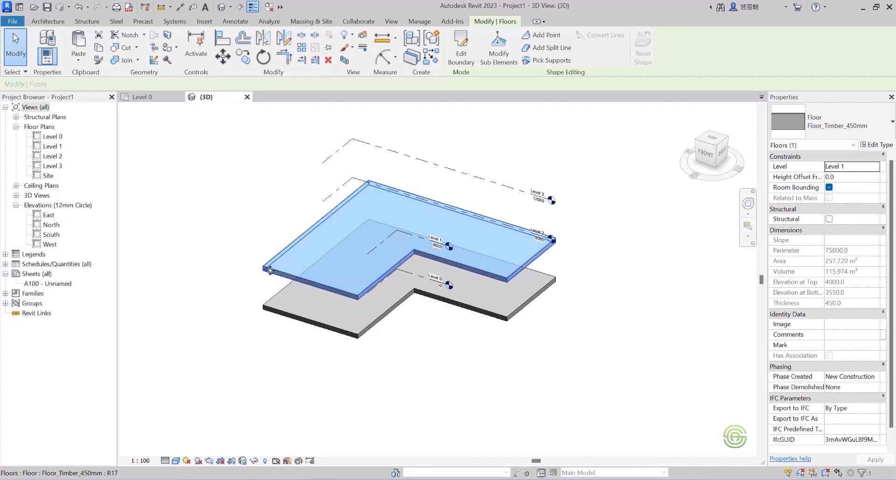
Change the Level 1 floor's type to Floor_Timber_22Cbd-225Joist.
click(261, 283)
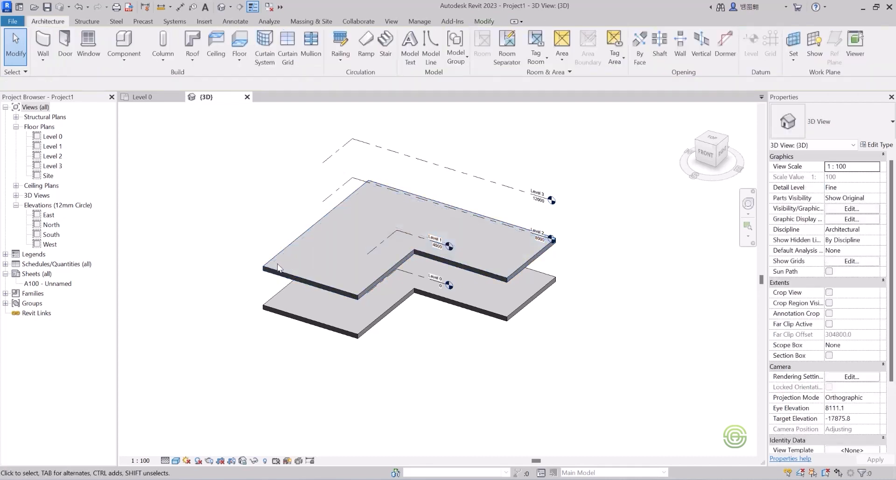
click(263, 270)
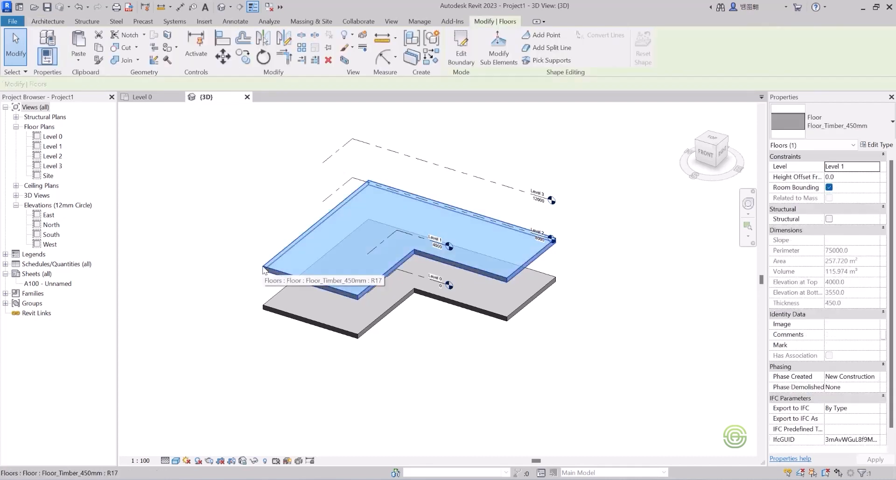
click(820, 121)
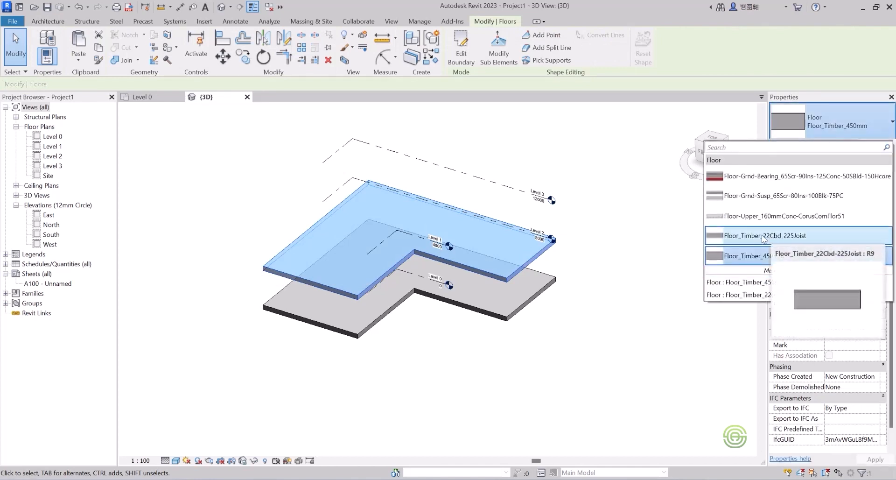
click(805, 235)
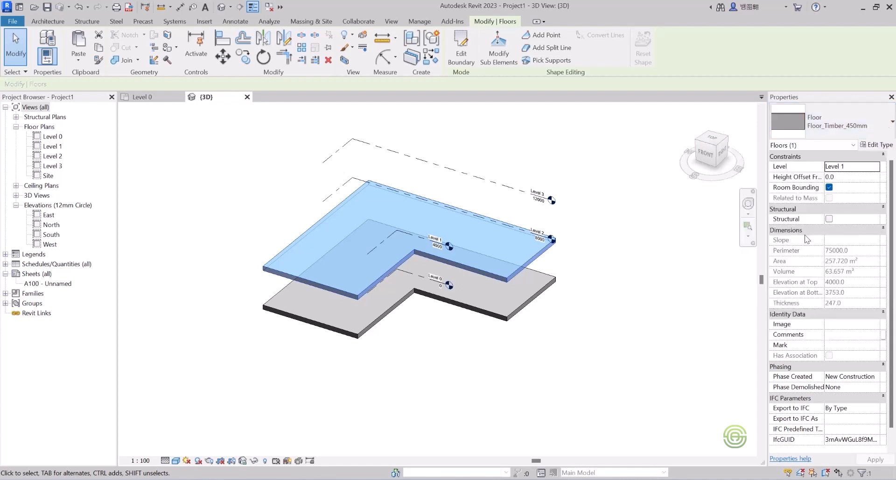
click(574, 215)
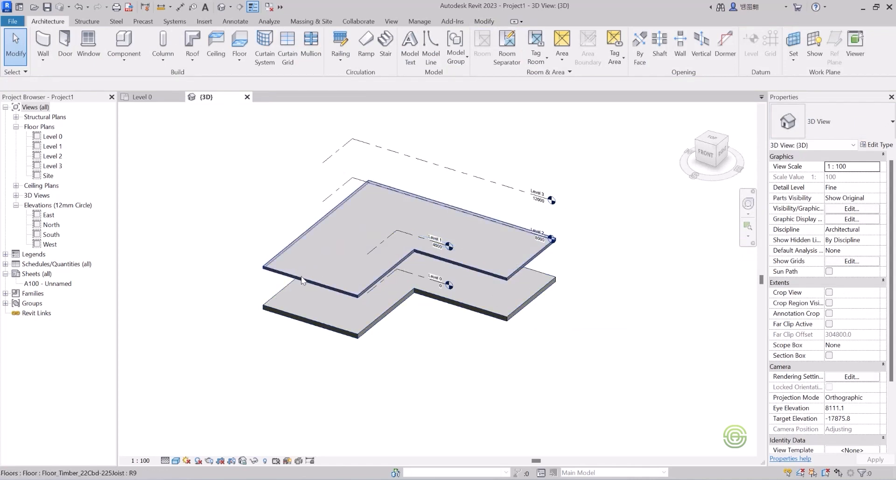
Edit the Level 0 floor type's structure and select Oak Flooring as the finish layer material by searching for flooring.
click(334, 327)
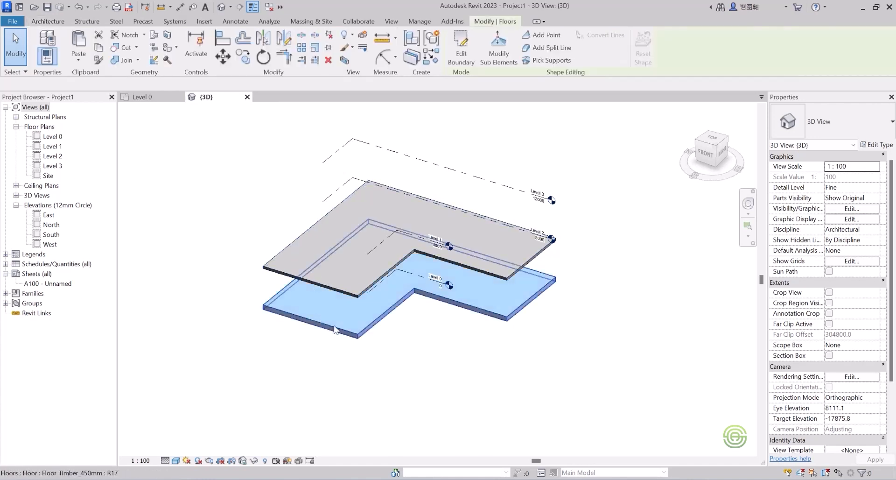
click(876, 146)
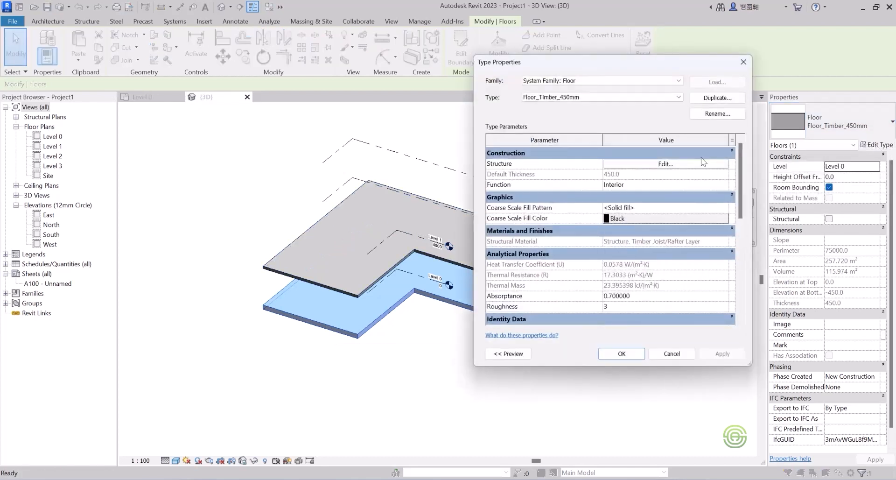
click(667, 166)
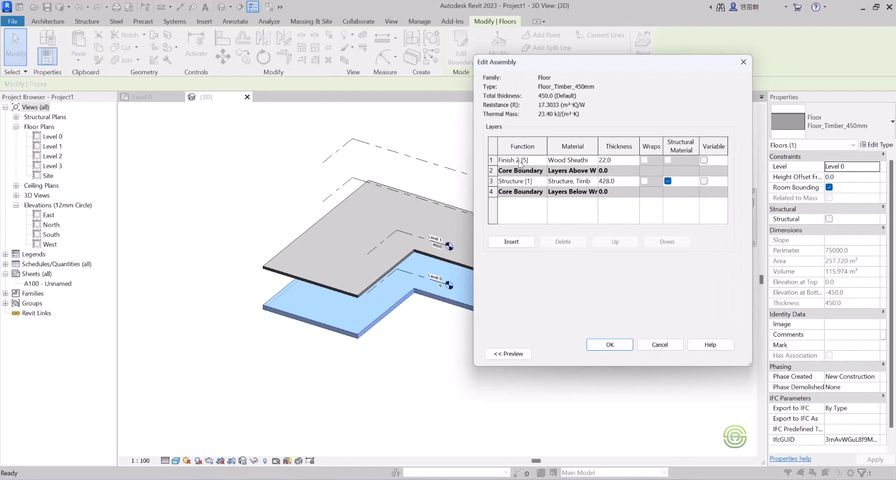
click(589, 160)
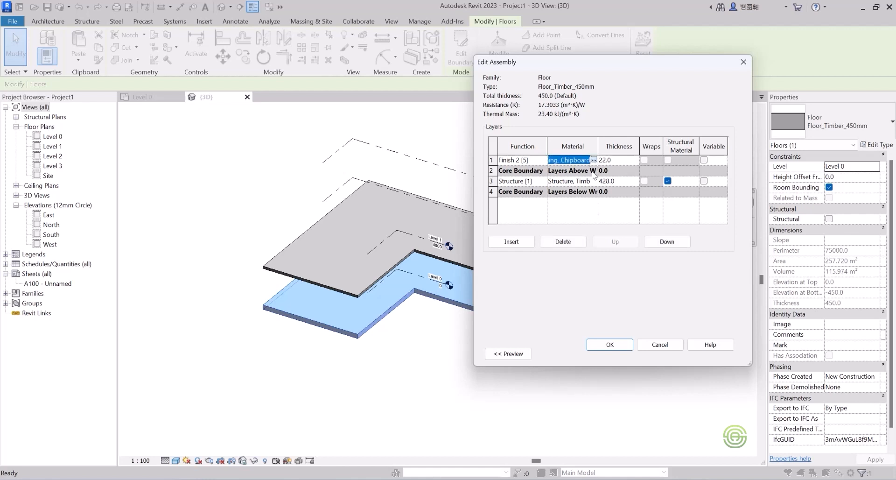
click(594, 161)
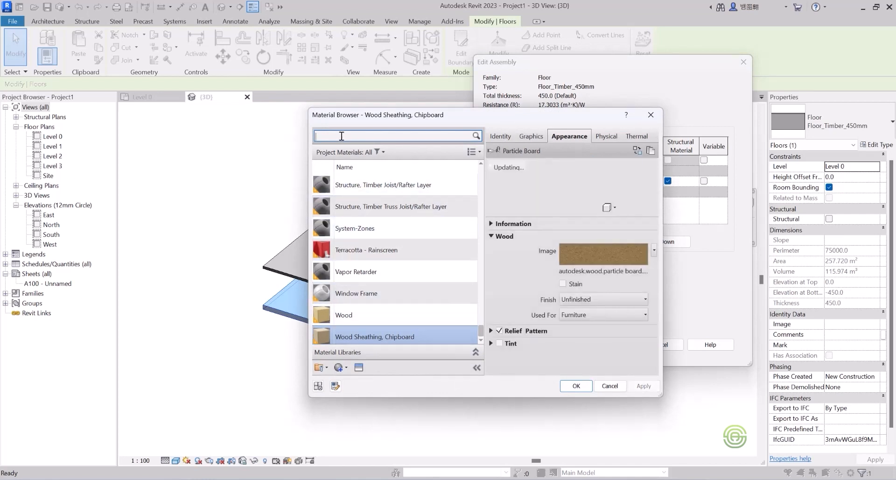
click(341, 135)
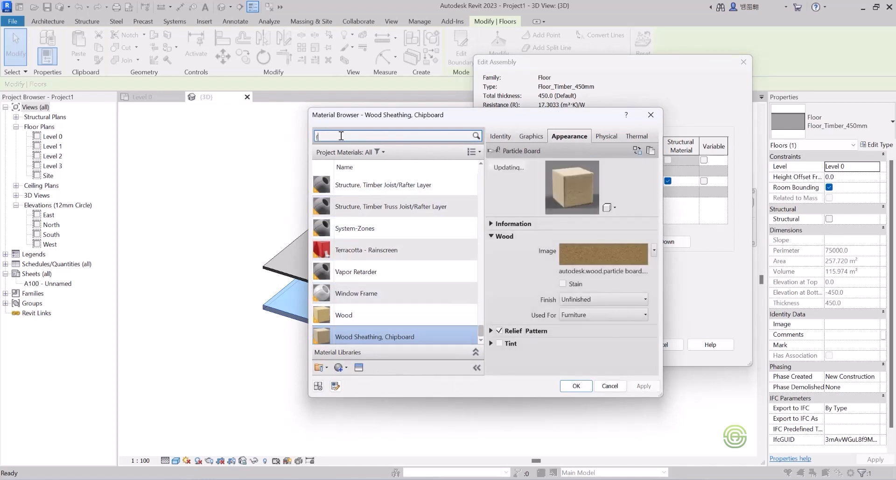
text(floo)
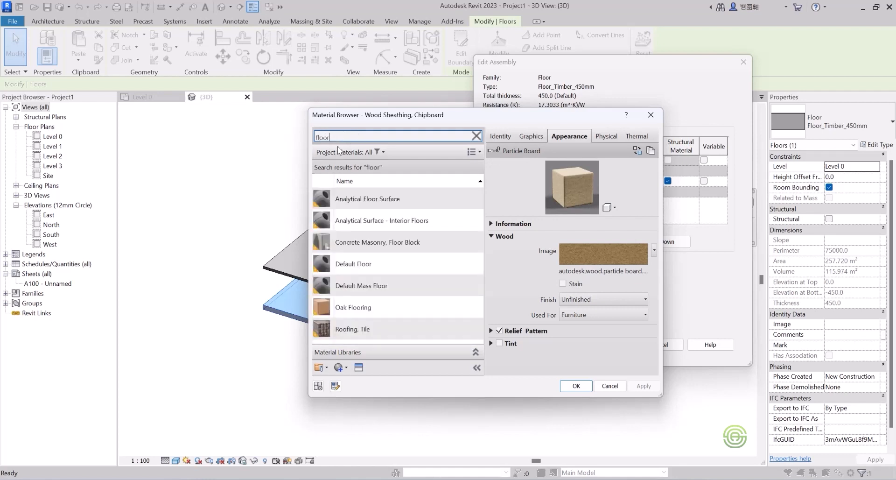
text(r)
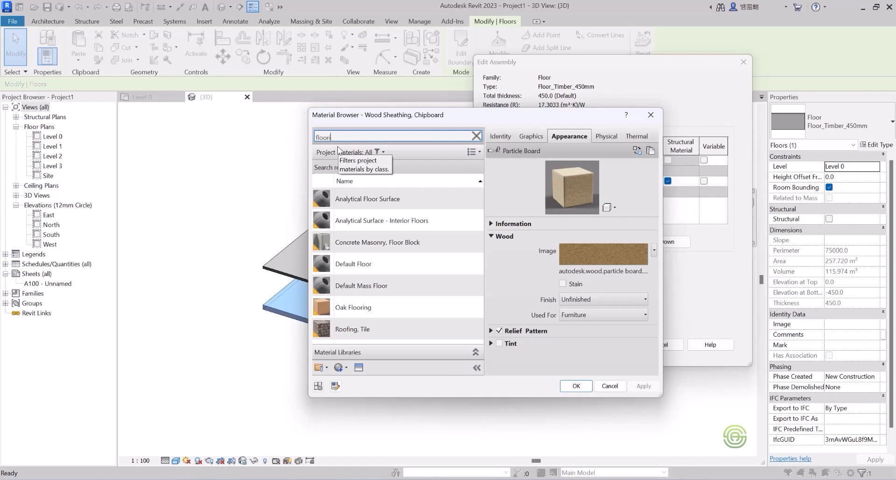
text(ing)
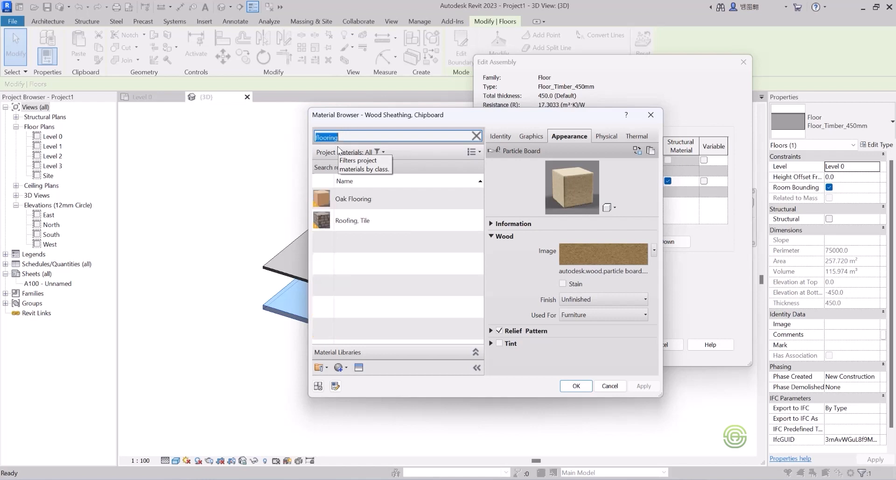
click(391, 198)
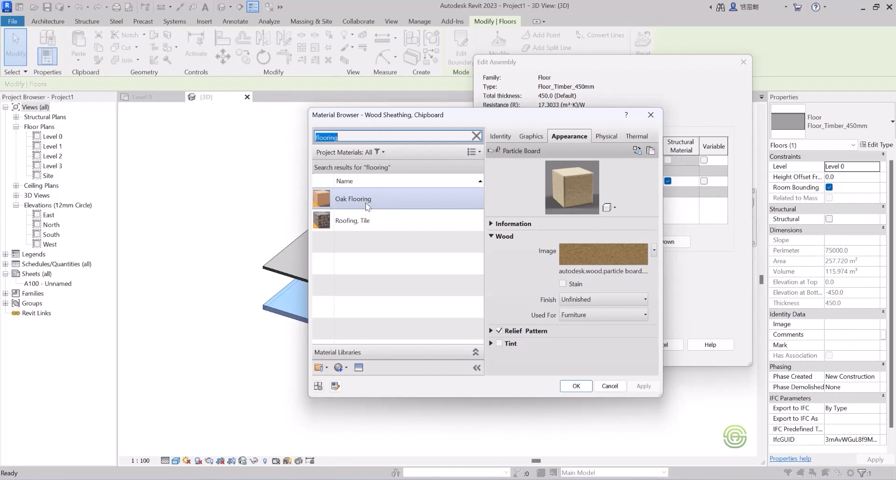
Search the appearance library for flooring assets and apply Beechwood - Galliano as the chipboard material's appearance.
click(359, 367)
drag(330, 101, 139, 109)
click(135, 127)
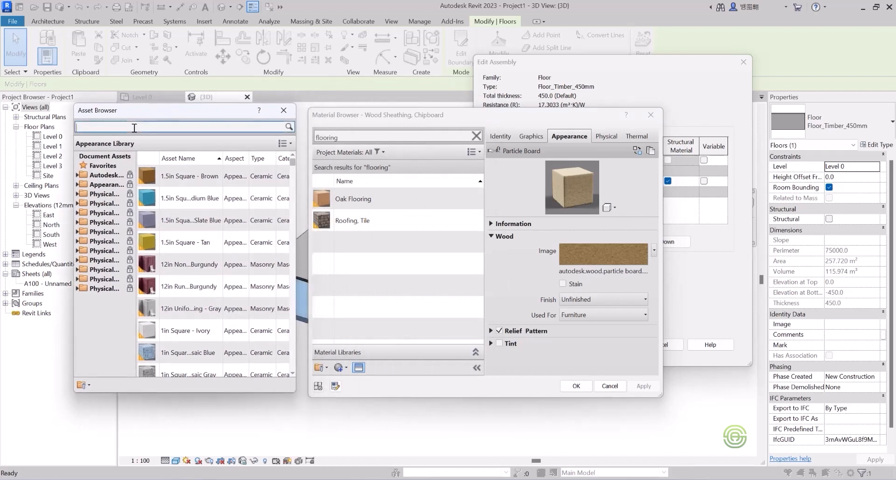
text(flooring)
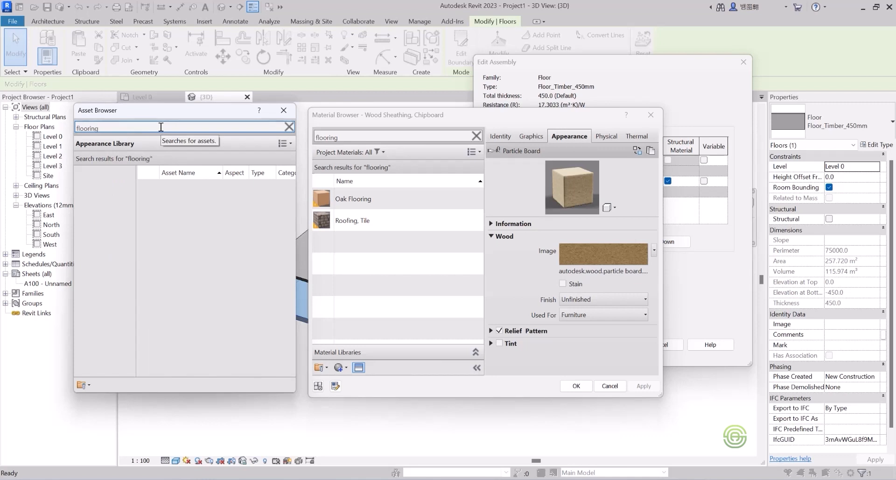
key(ctrl+a)
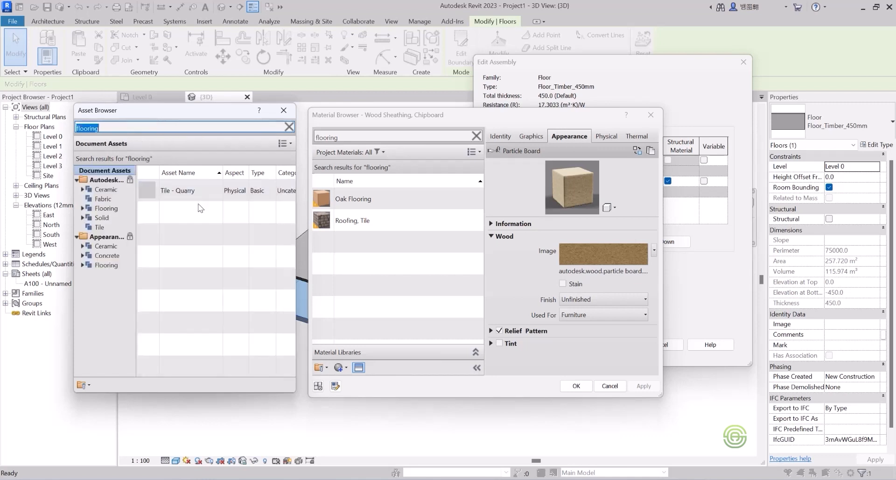
click(112, 210)
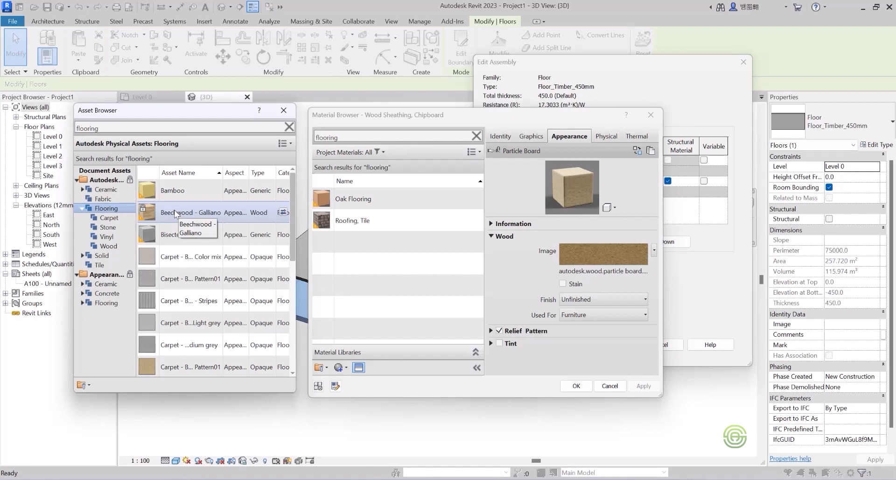
drag(543, 220, 544, 248)
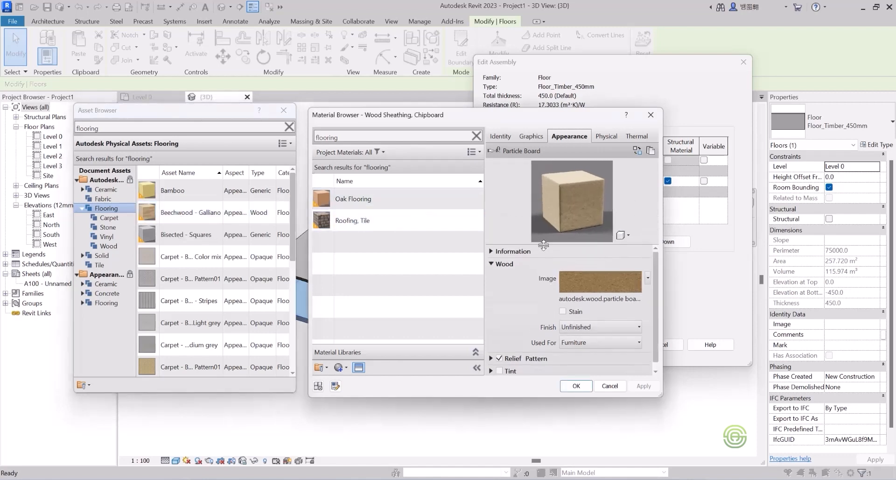
double_click(176, 214)
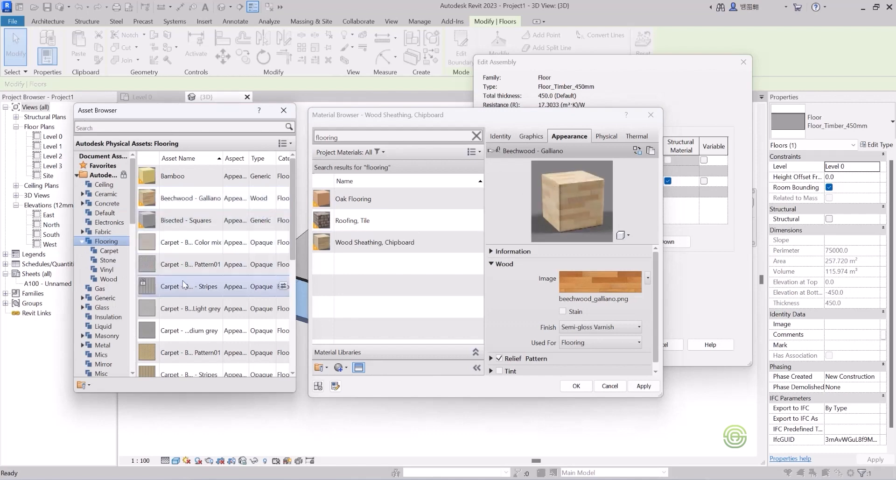
Try the Terrazzo - Gray-White and 3in Square - Terra Cotta appearances on the material.
drag(291, 223, 286, 340)
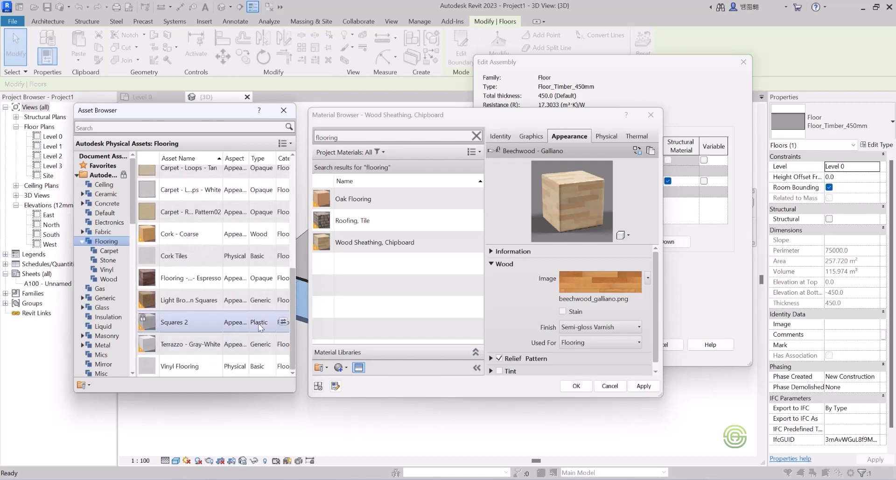
double_click(181, 347)
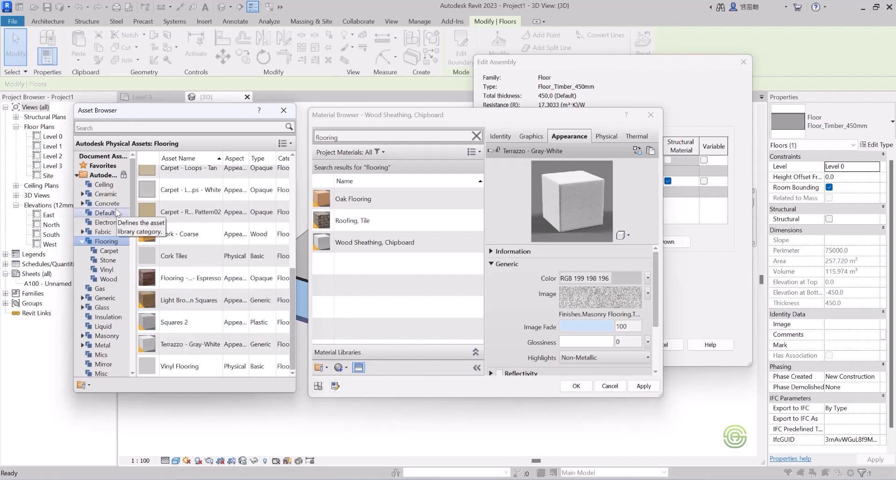
click(104, 194)
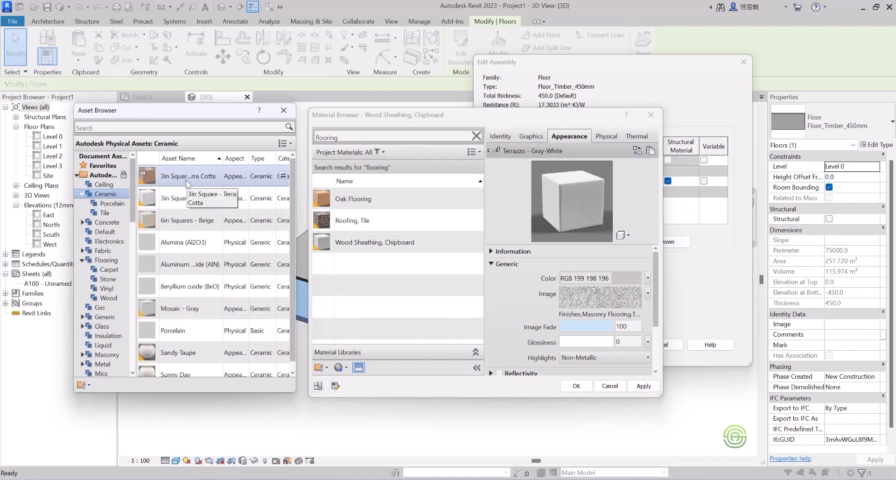
click(103, 213)
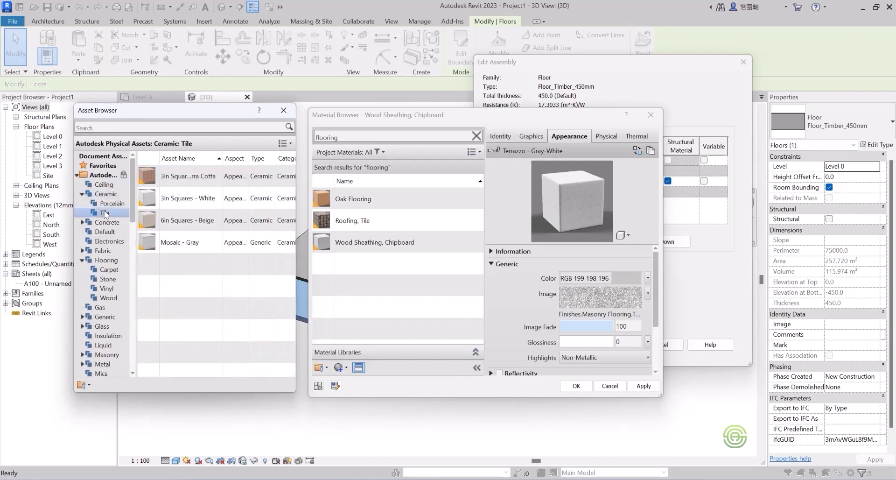
double_click(177, 181)
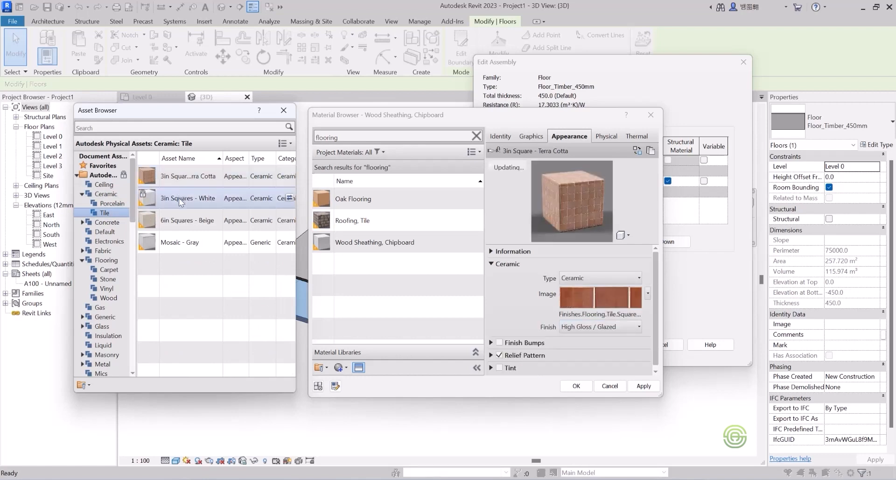
Apply the 6in Squares - Beige appearance to the material, browse other flooring categories, and close the asset browser.
double_click(173, 221)
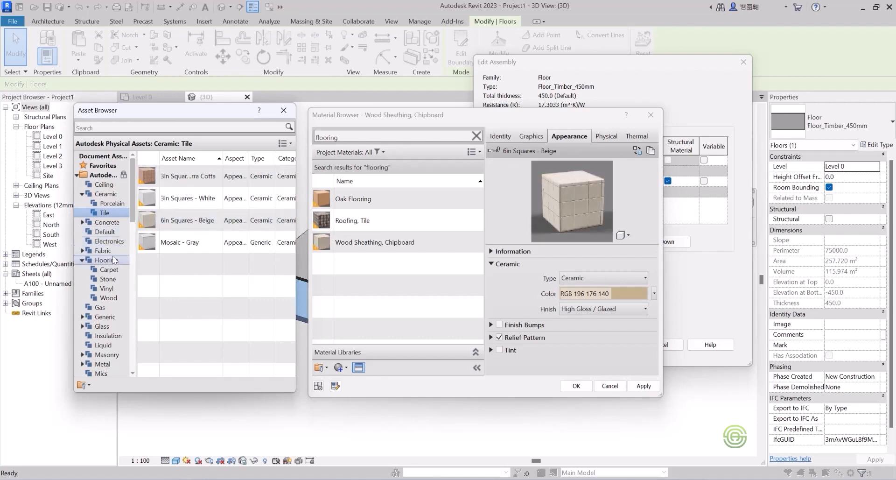
click(106, 279)
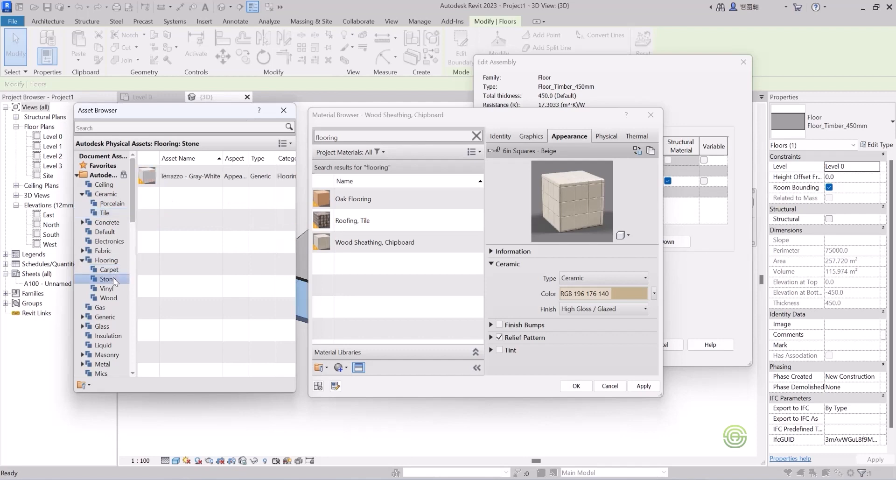
click(110, 290)
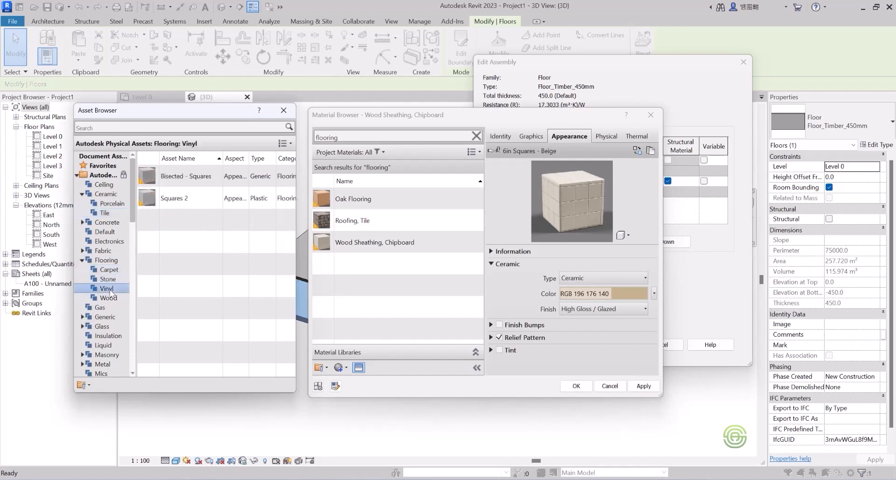
click(111, 298)
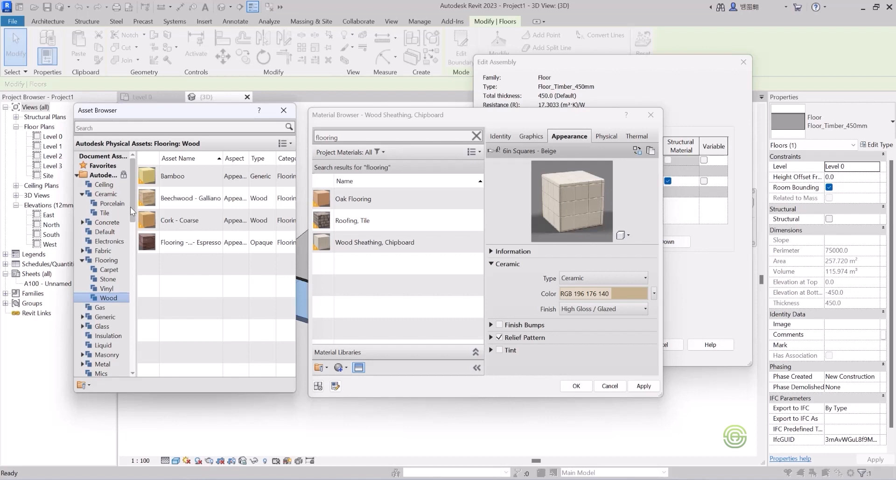
drag(131, 208, 136, 259)
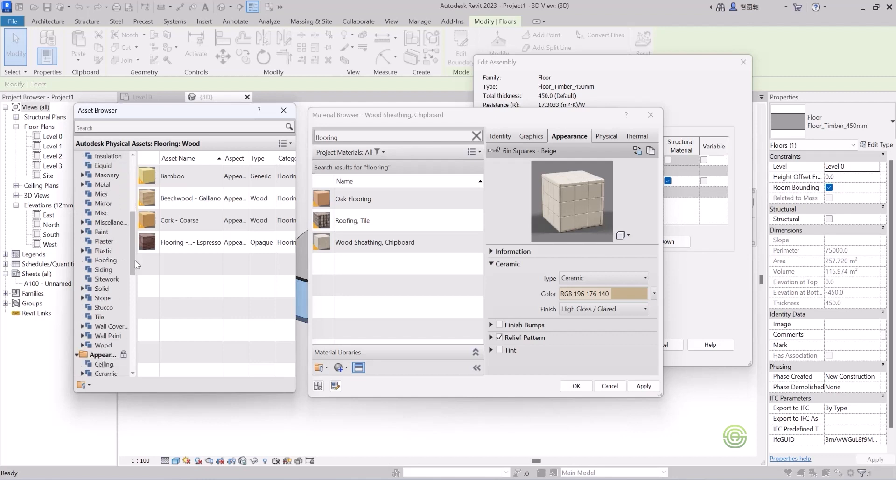
click(101, 318)
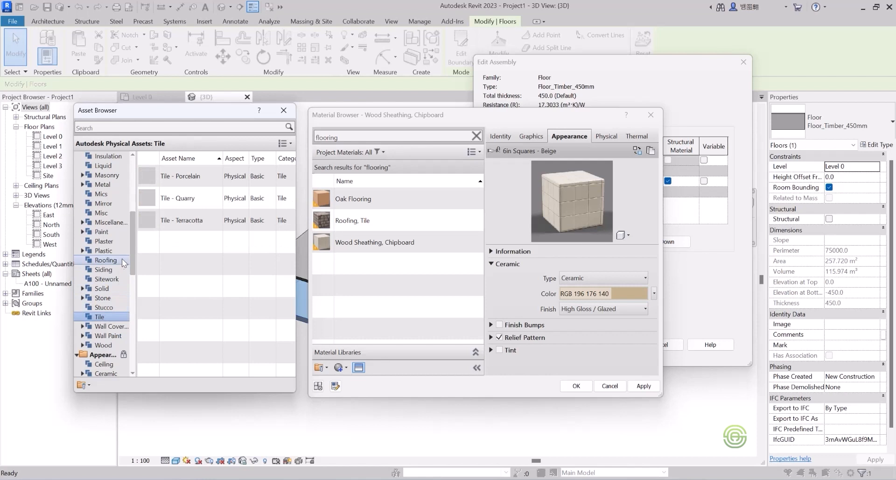
scroll(133, 260, up, 4)
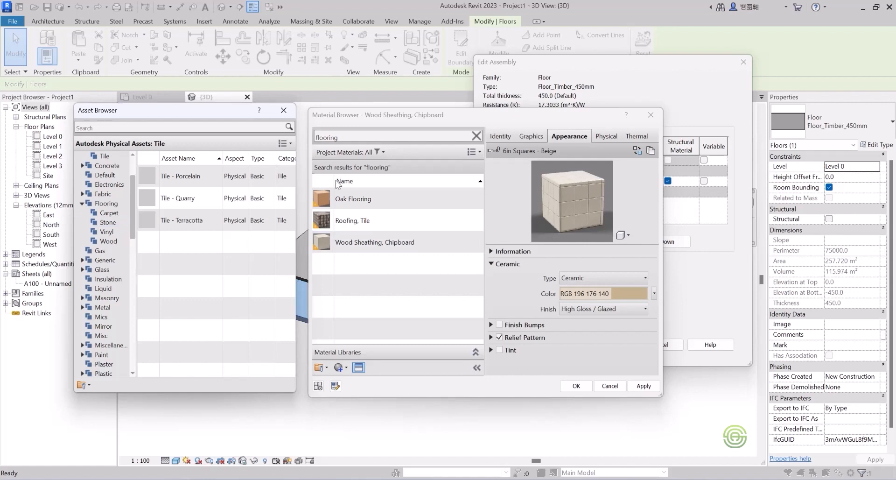
click(283, 110)
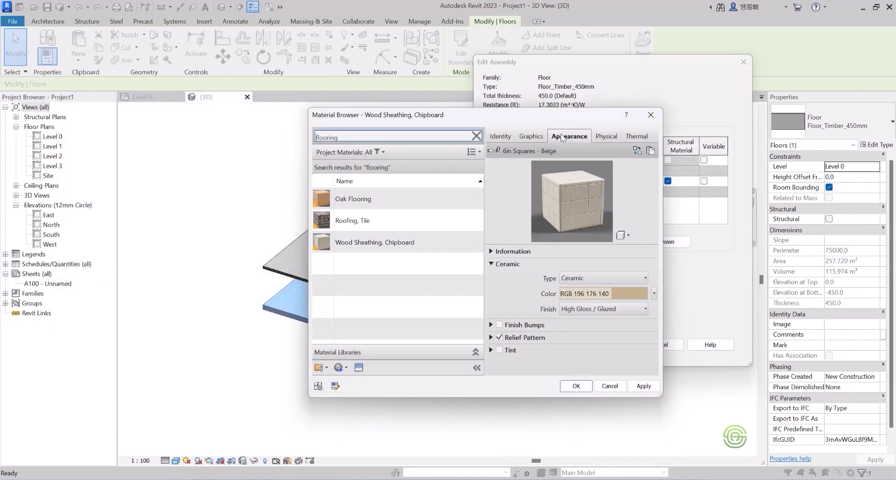
Set the material's graphics to use the render appearance and confirm the material browser.
click(530, 136)
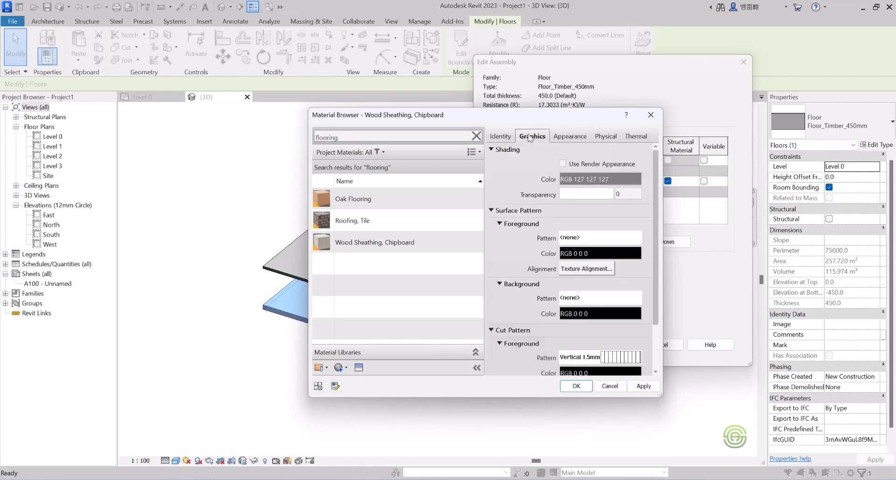
click(563, 163)
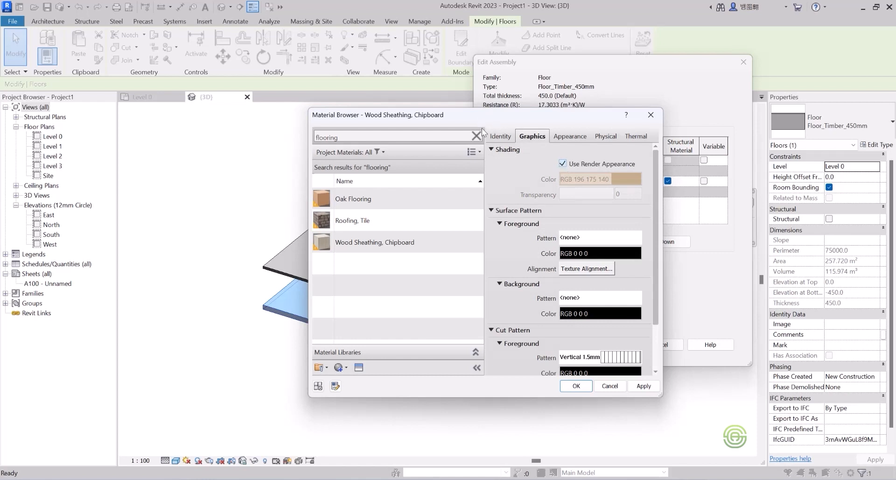
click(576, 386)
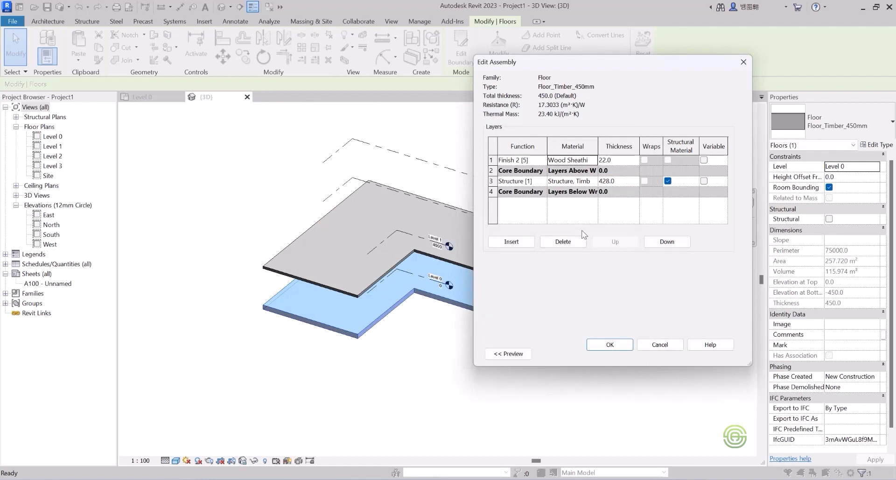
Create a new material and assign it to the floor's finish layer.
click(590, 161)
click(594, 160)
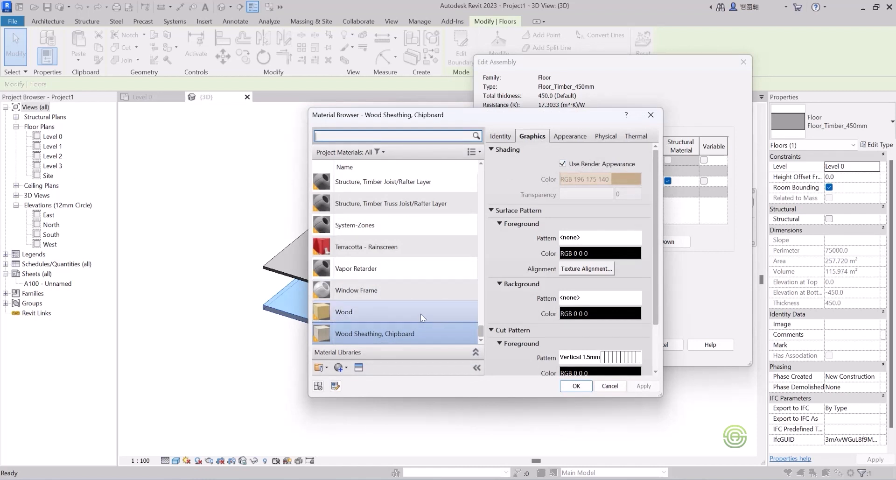
click(407, 337)
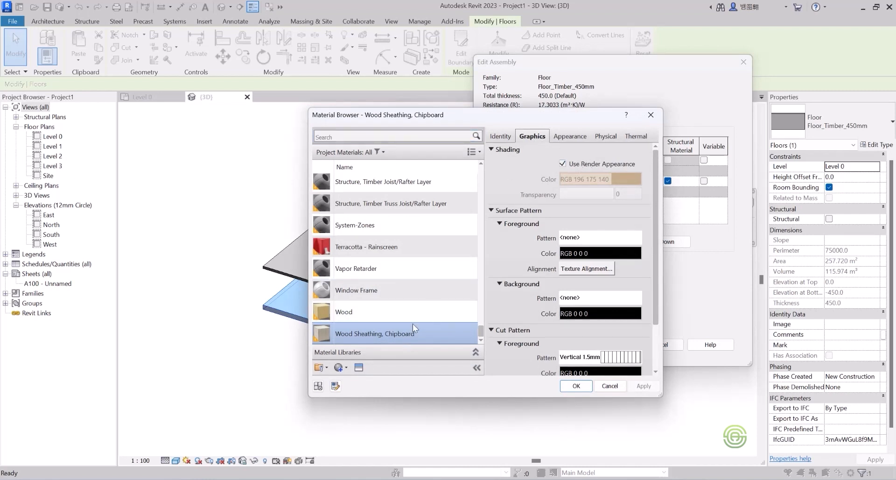
drag(427, 330, 430, 330)
click(340, 367)
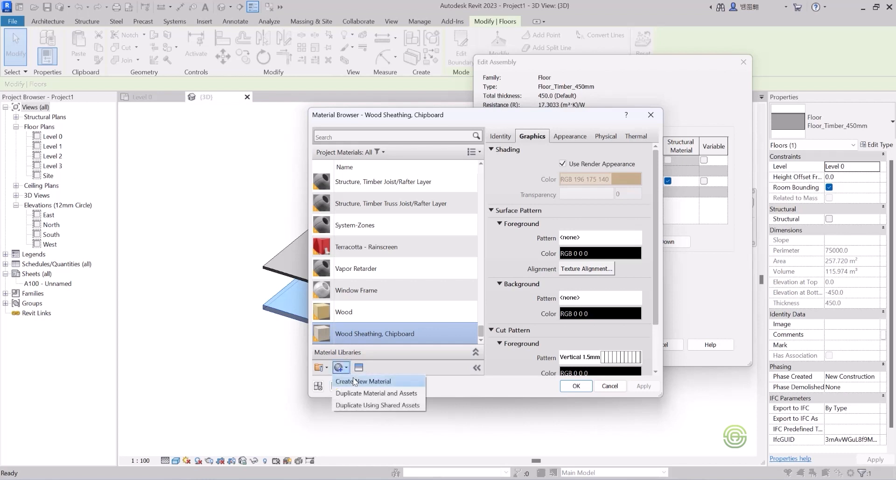
click(354, 382)
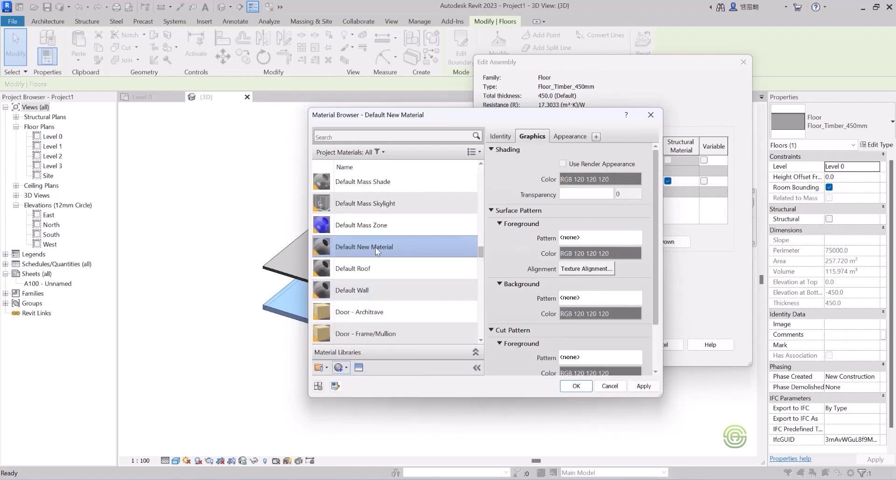
scroll(369, 201, up, 1)
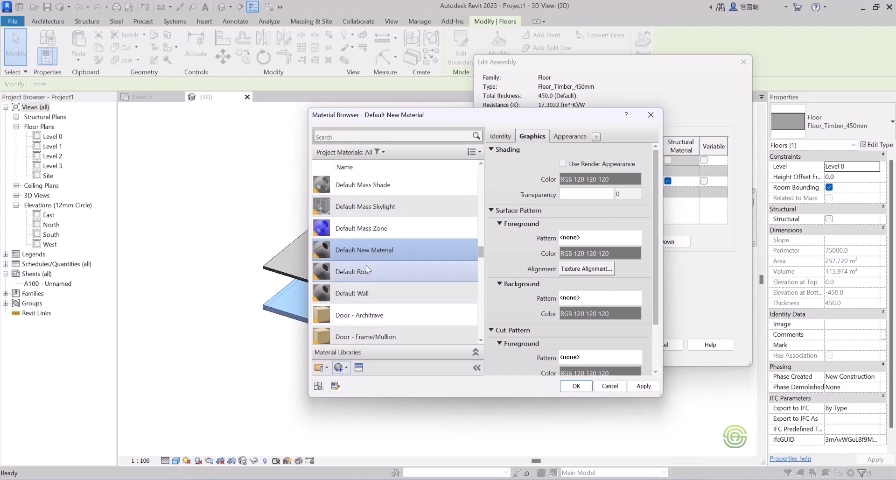
double_click(375, 249)
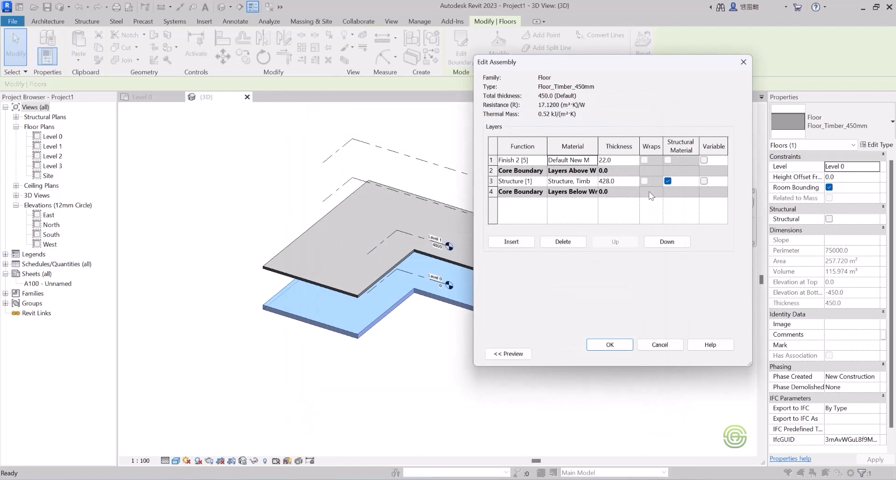
Rename the new material as flooring.
click(593, 160)
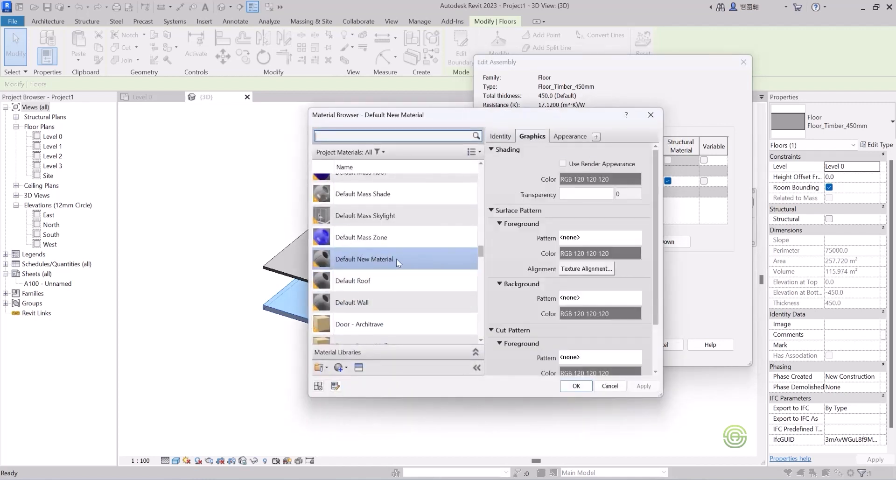
scroll(384, 259, down, 1)
right_click(365, 246)
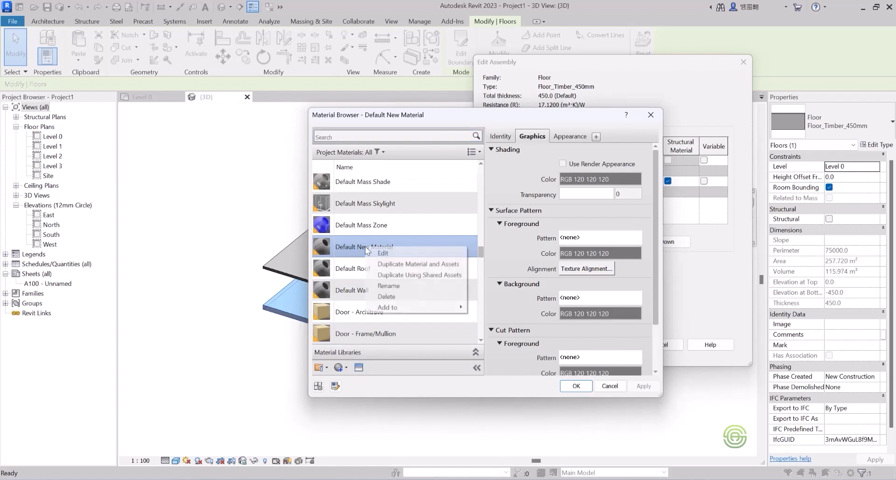
click(392, 285)
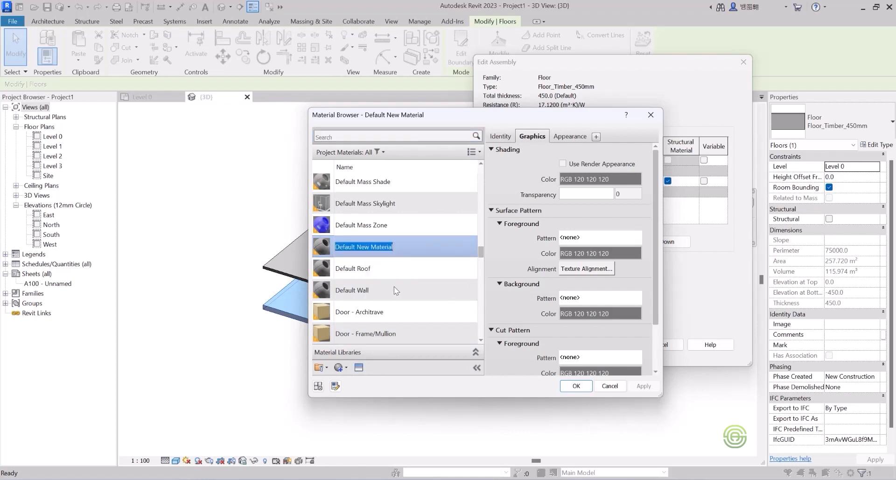
text(floor)
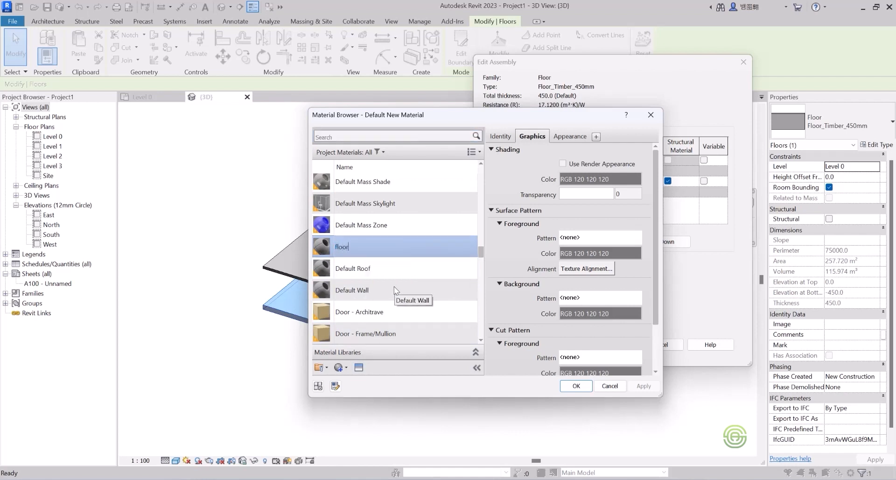
text(ing)
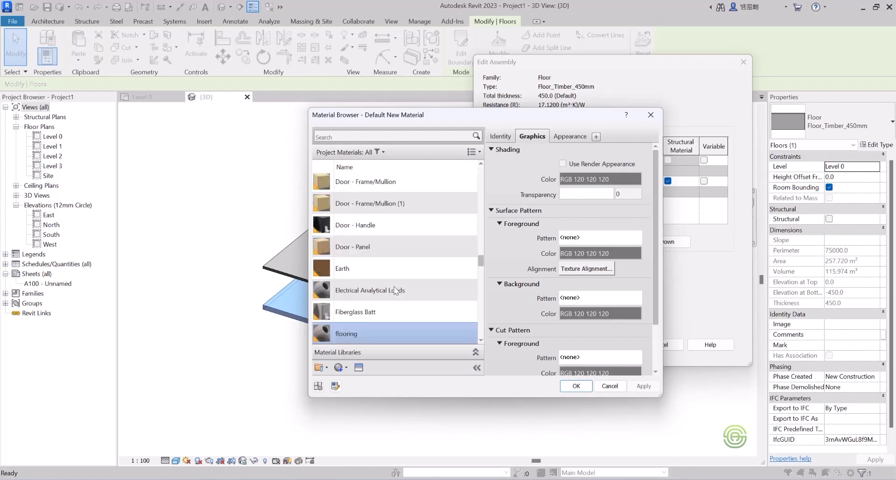
Search the appearance library for flooring and apply the 6in Squares - Beige appearance to the flooring material.
click(358, 367)
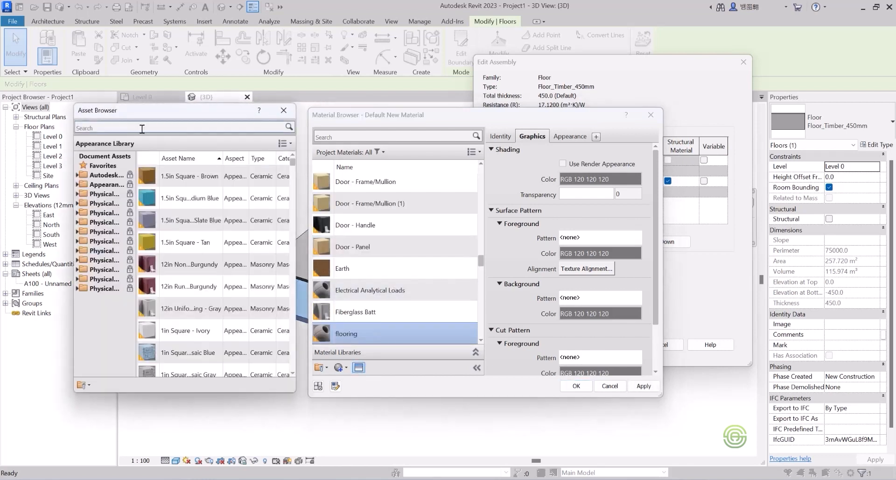
click(125, 127)
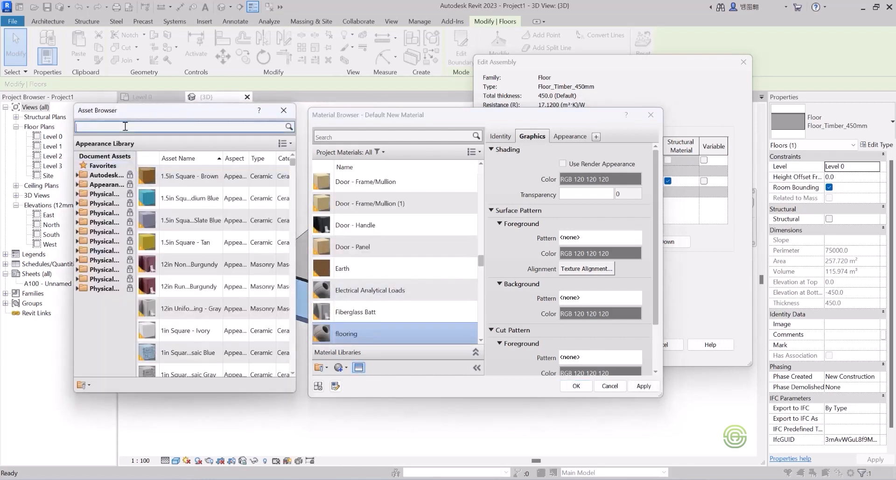
text(floor)
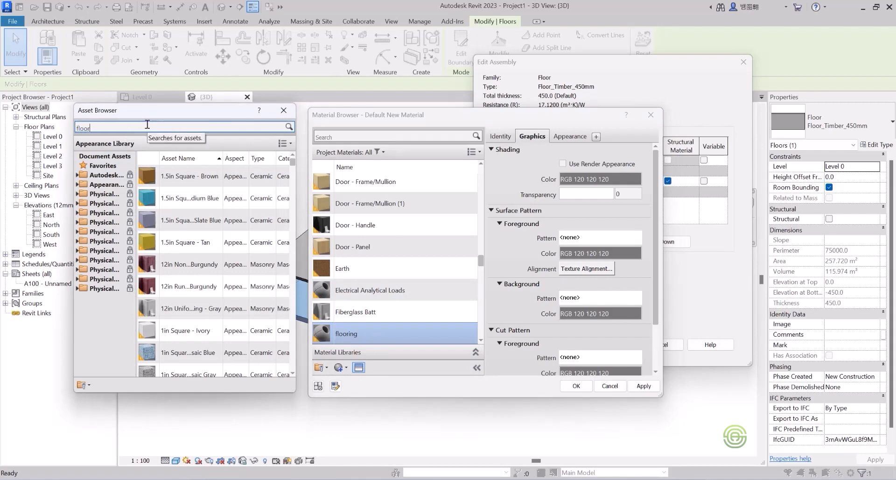
key(Return)
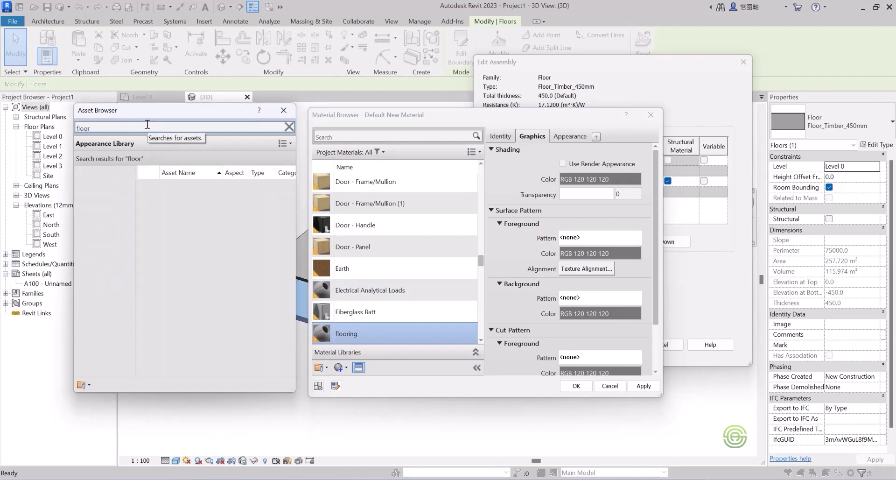
text(looring)
key(ctrl+a)
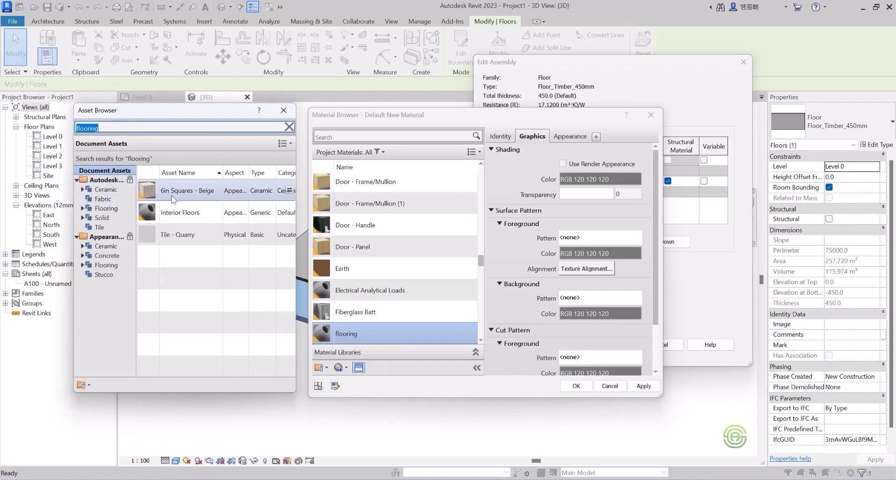
click(188, 192)
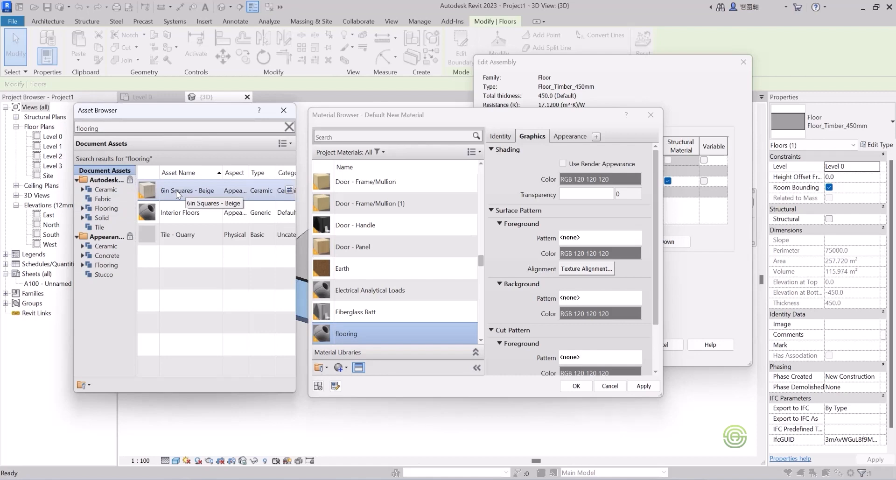
double_click(176, 193)
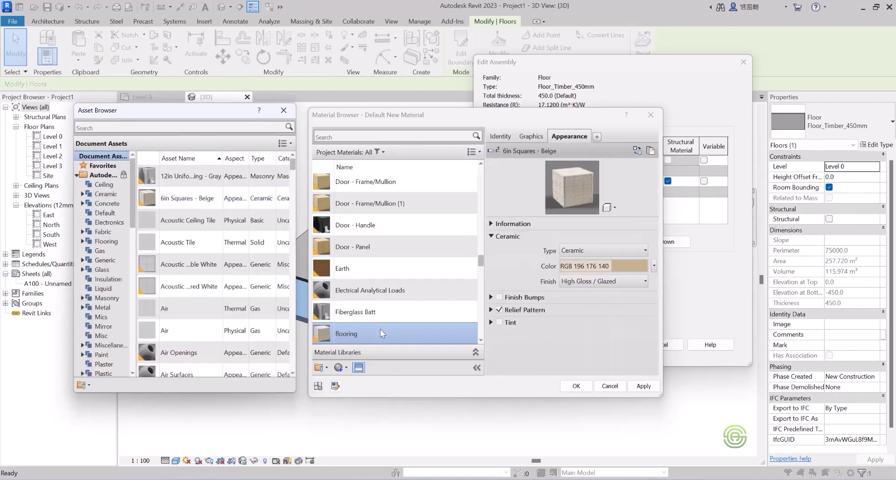
Enable Use Render Appearance in the flooring material's graphics and confirm all floor type dialogs.
scroll(380, 329, down, 2)
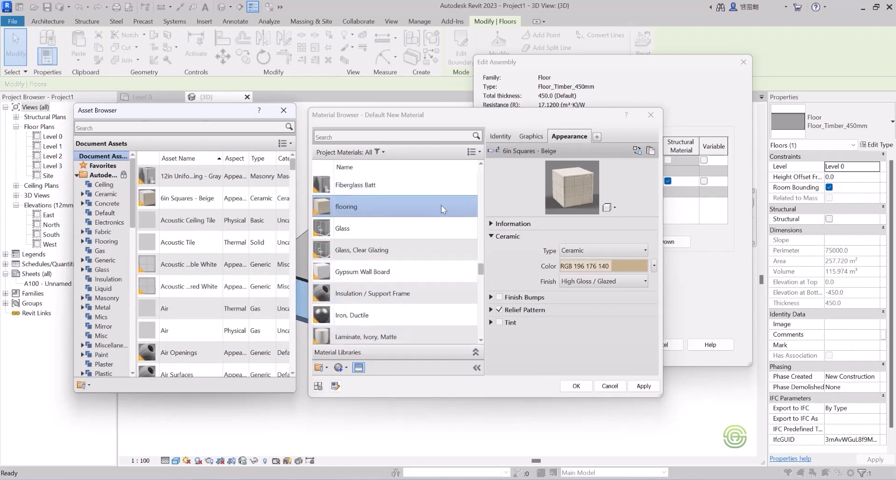
click(531, 135)
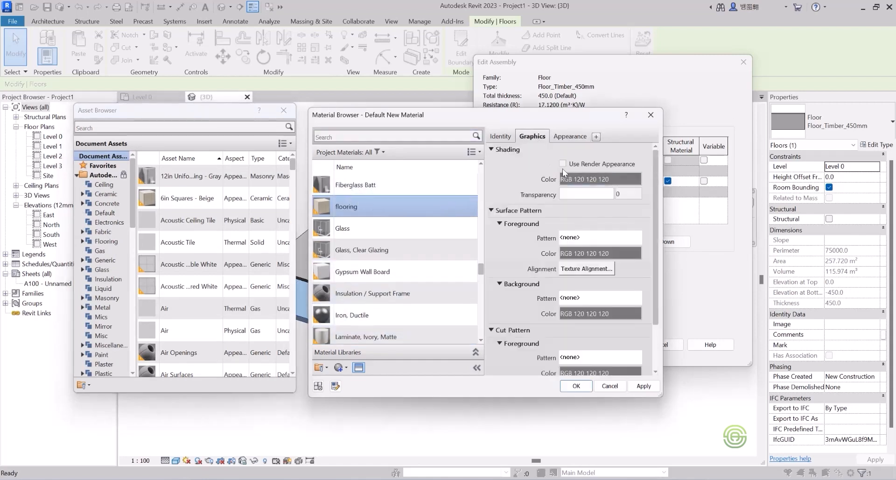
click(563, 164)
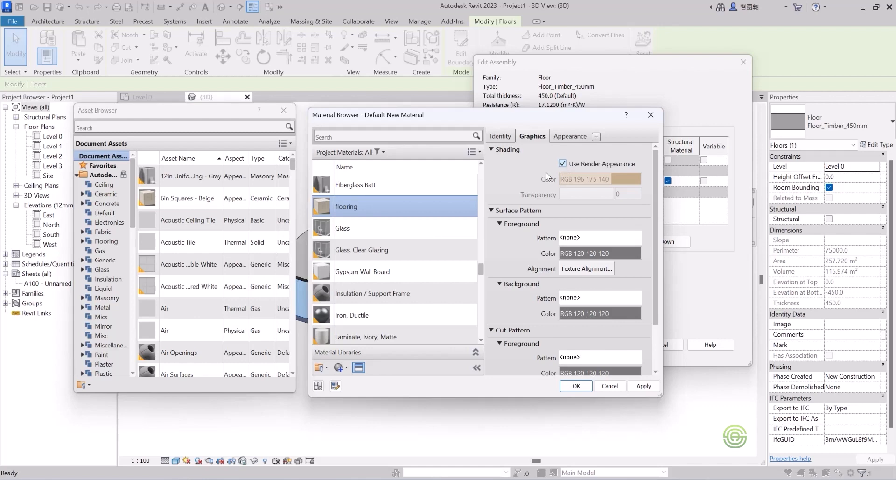
click(572, 387)
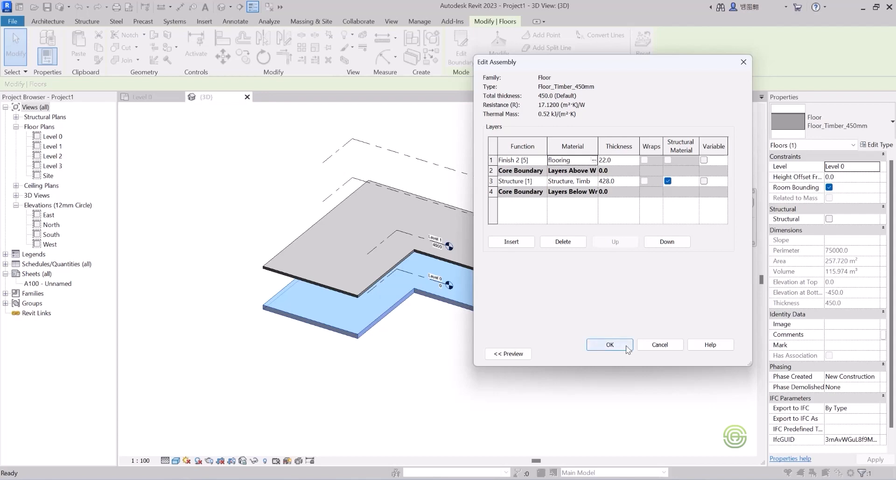
click(611, 345)
click(617, 354)
click(427, 338)
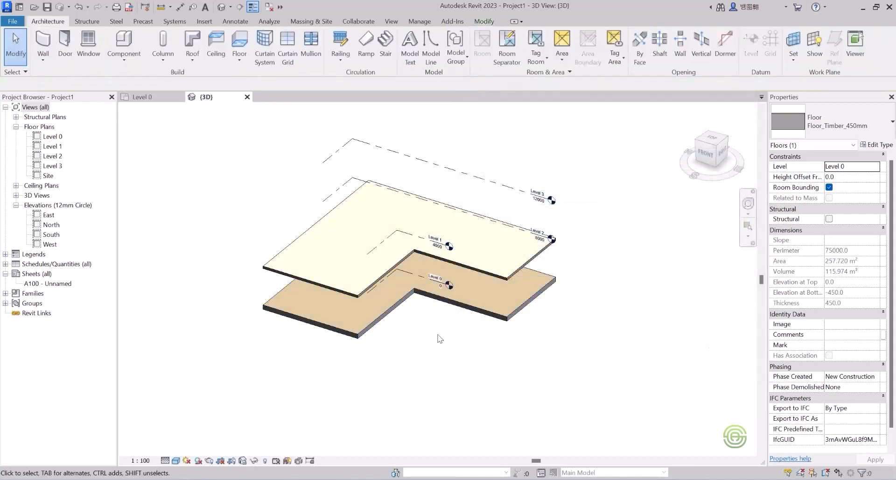
Switch between visual styles and zoom in to compare the floor finish in the 3D view.
click(176, 460)
click(190, 429)
scroll(346, 309, up, 6)
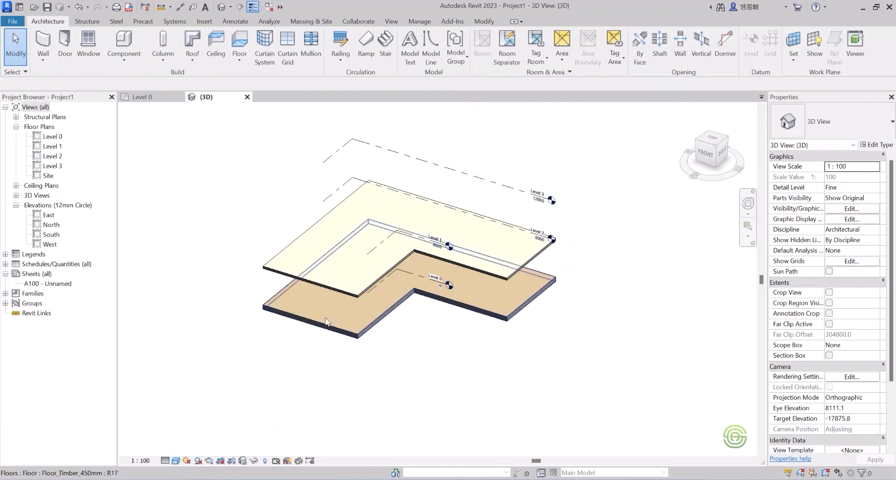
click(176, 460)
click(192, 448)
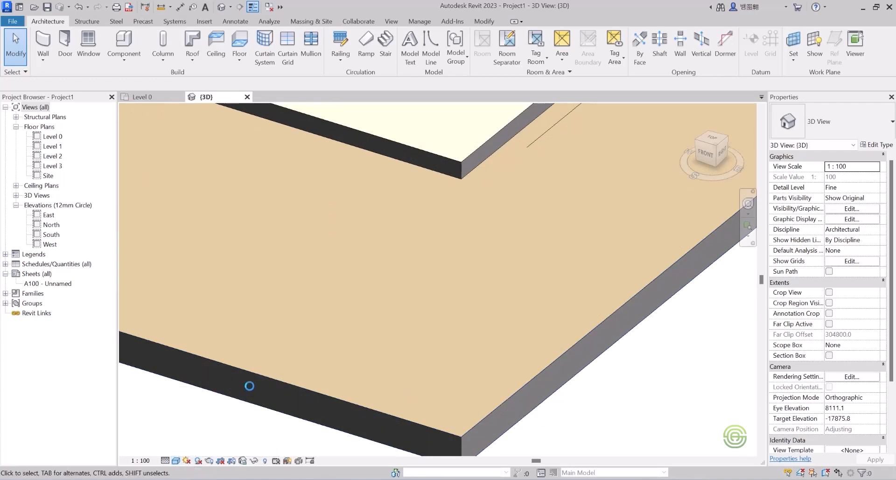
scroll(416, 399, up, 5)
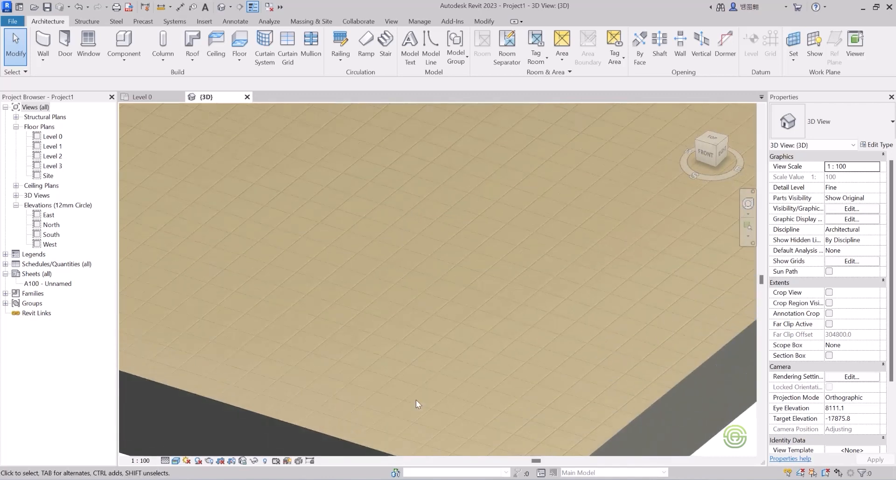
scroll(396, 334, down, 2)
scroll(396, 334, down, 2)
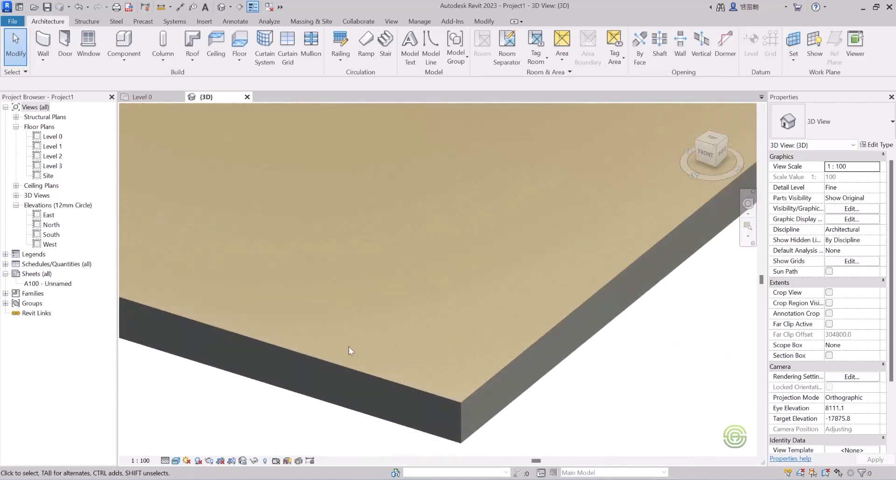
scroll(458, 360, up, 2)
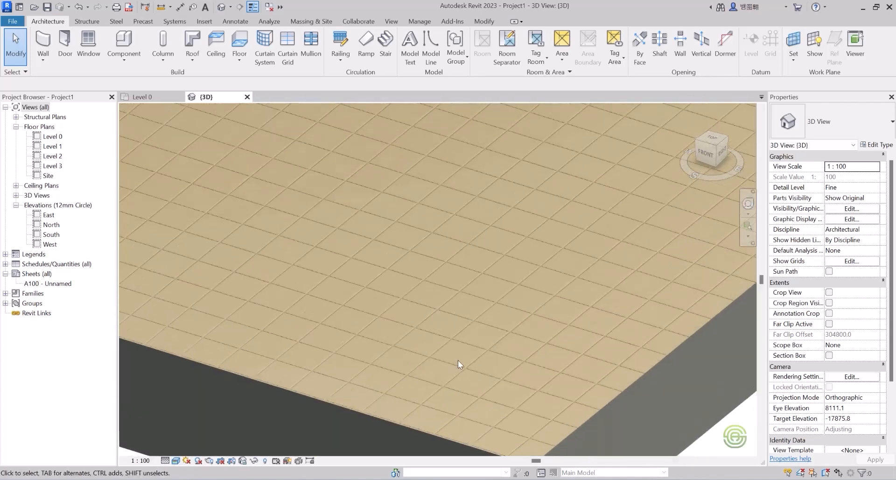
click(175, 460)
click(186, 428)
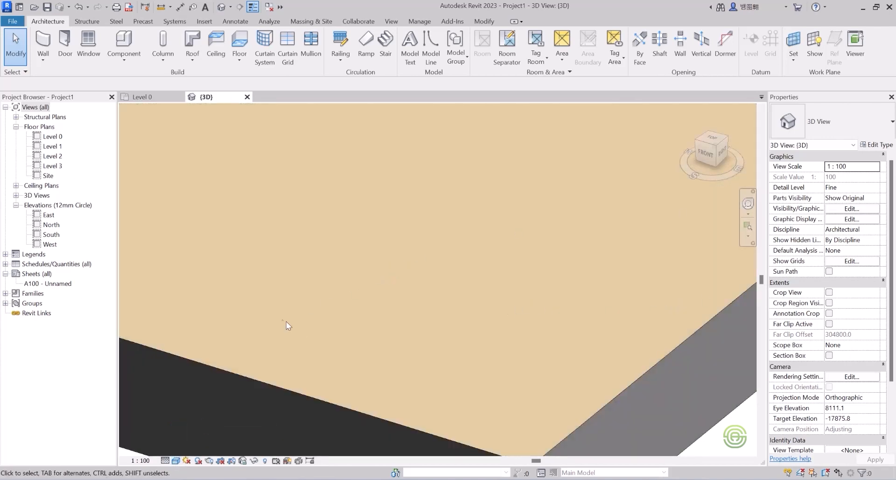
scroll(298, 325, down, 3)
Open the Level 0 floor type's flooring material and expand its appearance information, finish bumps and relief pattern settings.
click(364, 338)
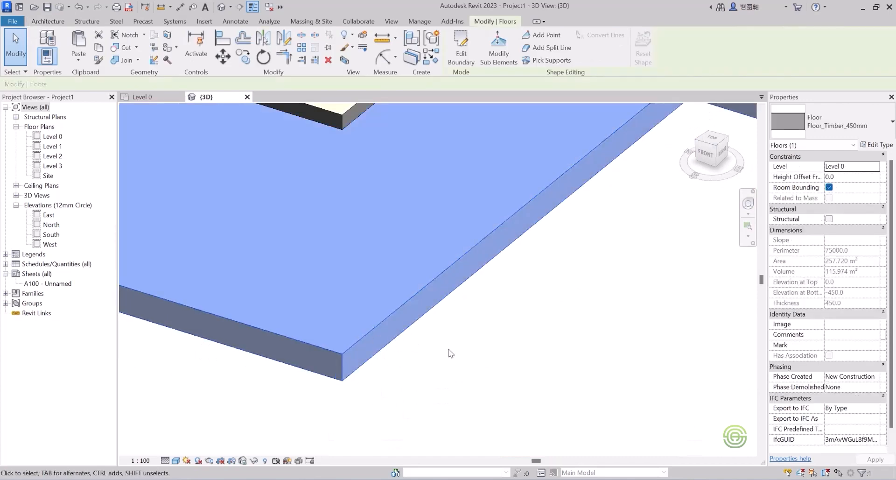
click(877, 145)
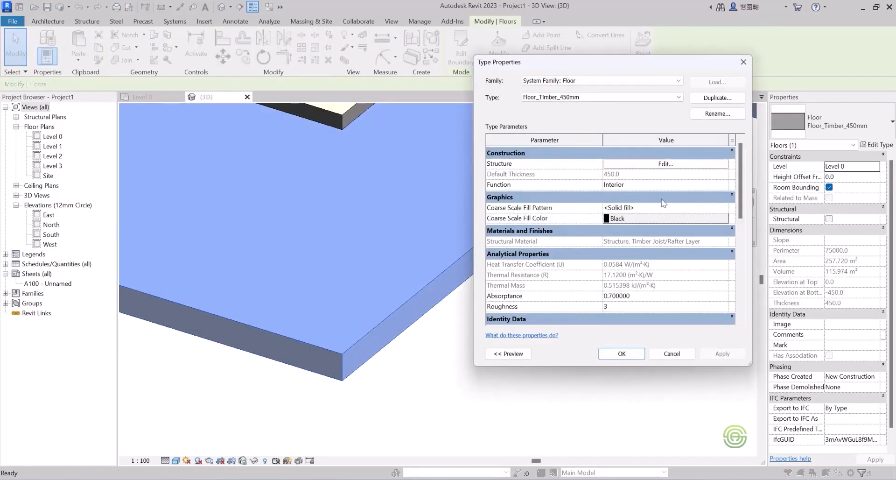
click(665, 164)
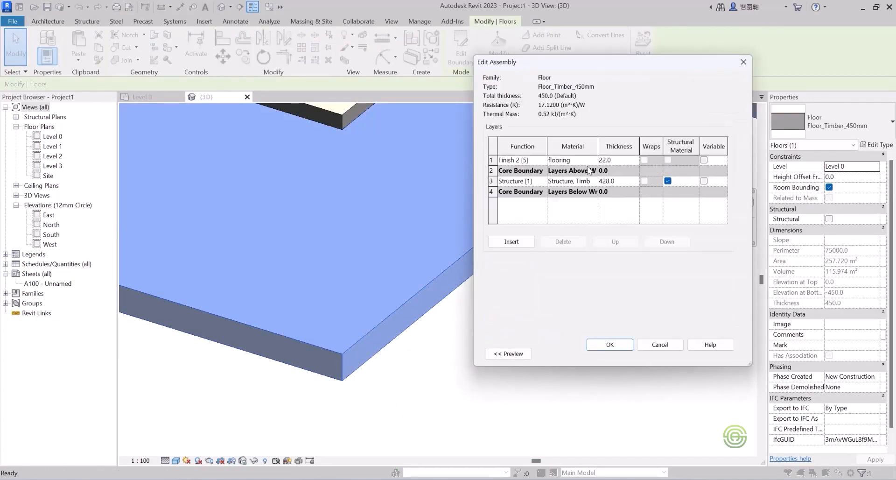
click(575, 159)
click(594, 160)
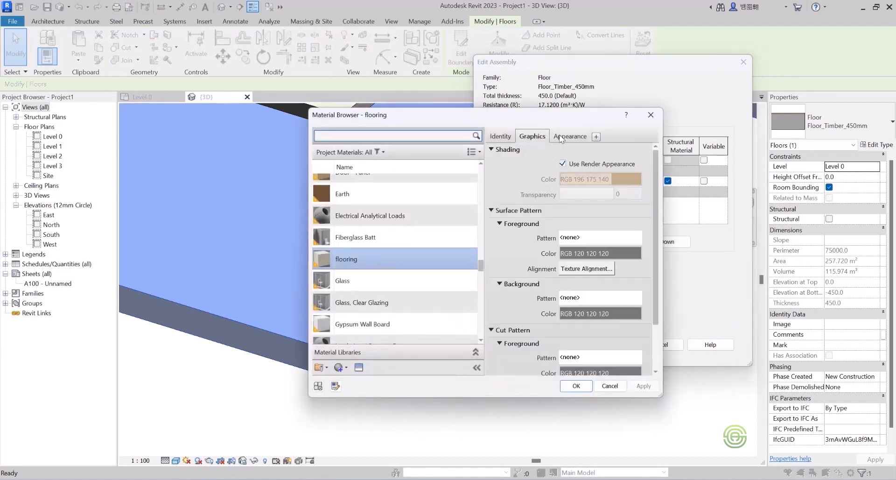
click(562, 136)
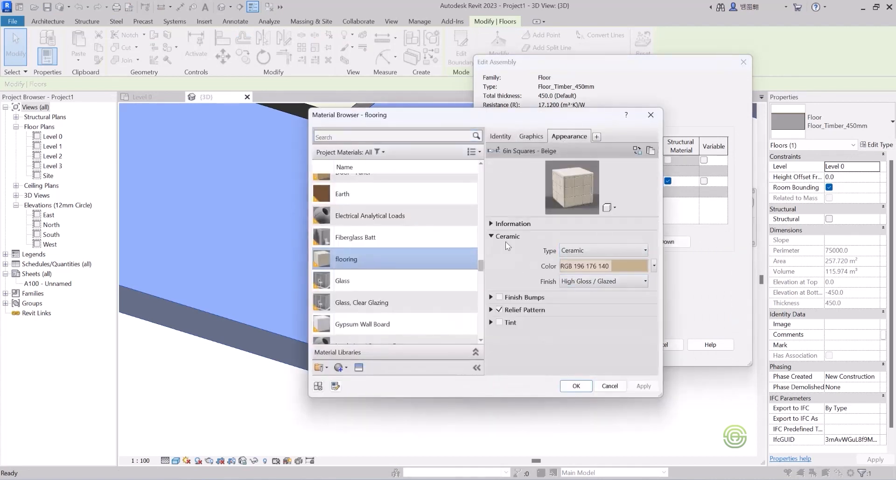
click(491, 224)
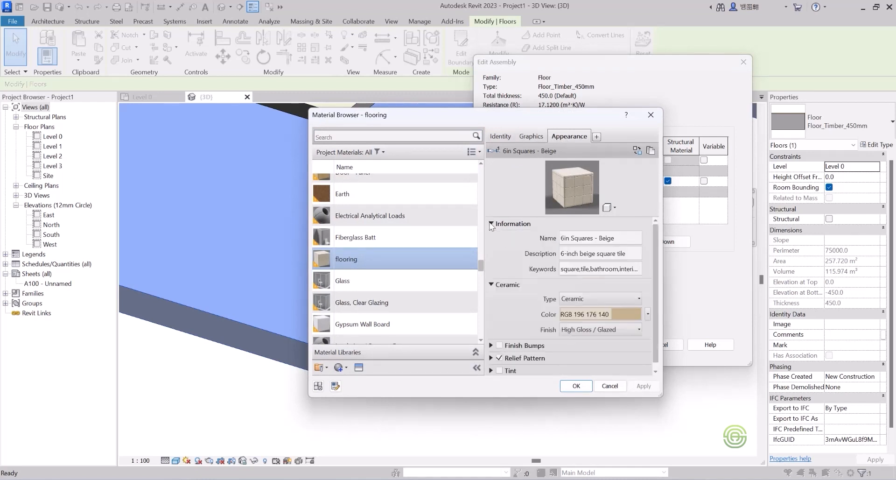
click(491, 224)
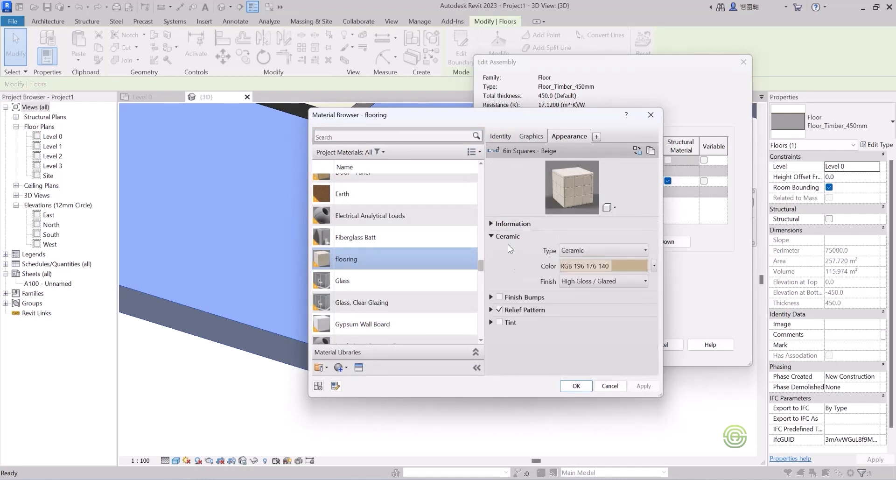
click(492, 297)
click(492, 297)
click(491, 310)
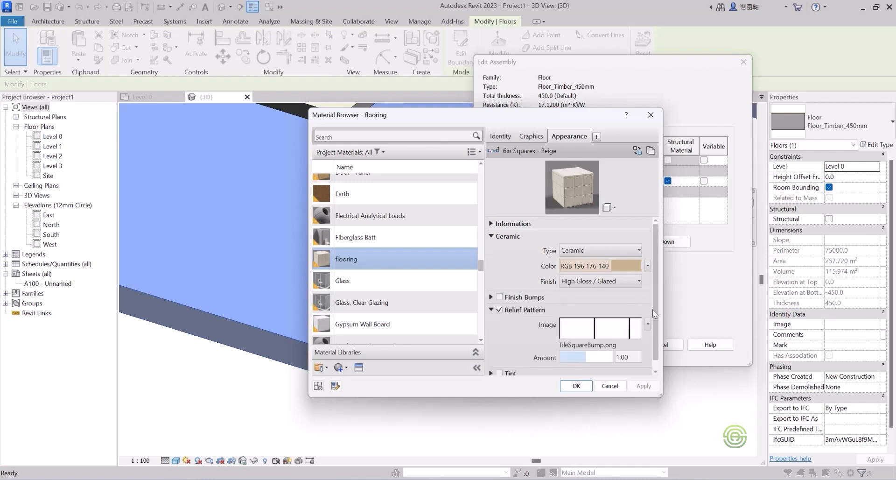
scroll(655, 309, down, 1)
Set the relief pattern texture's sample size to 3000 mm and confirm all material and floor type dialogs.
click(599, 321)
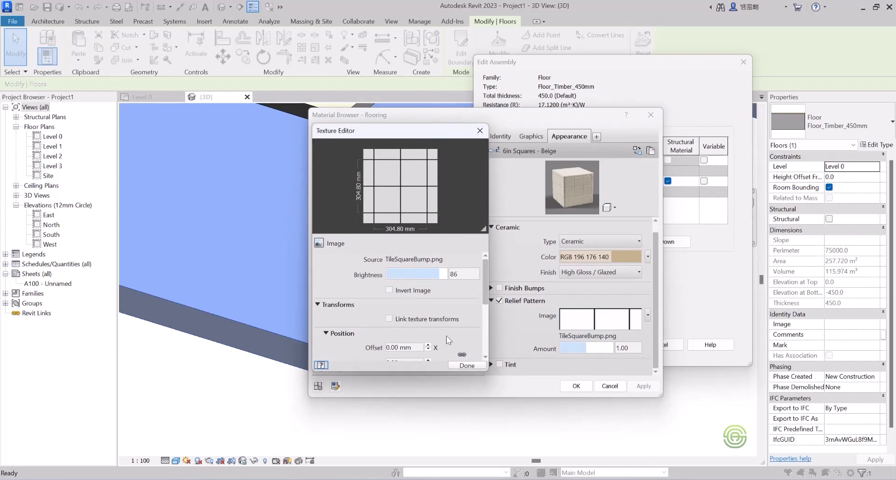
drag(485, 289, 486, 333)
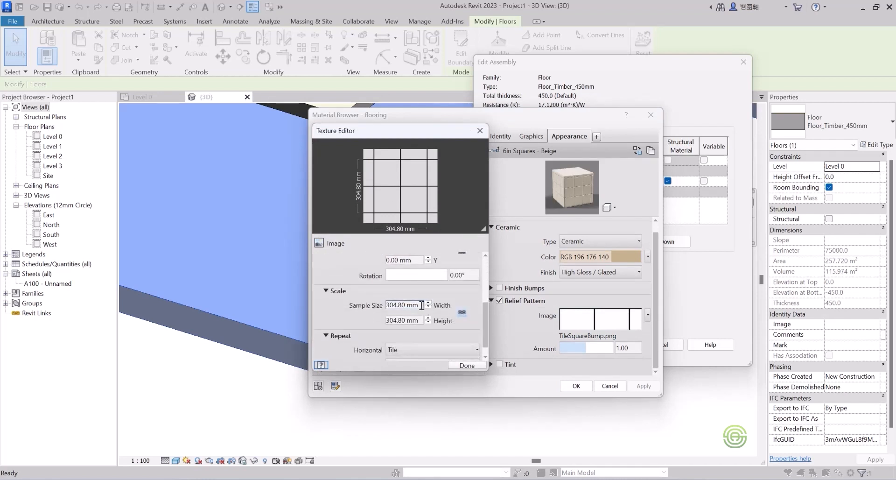
drag(422, 306, 400, 311)
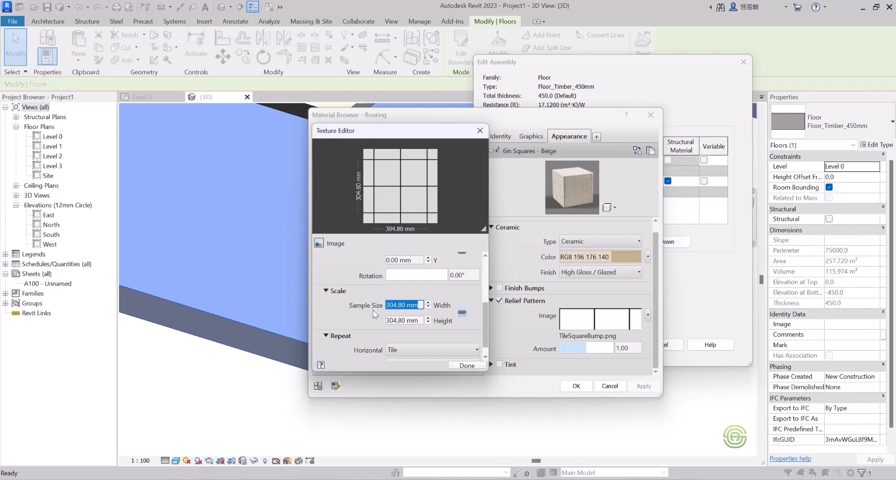
text(3000)
key(Return)
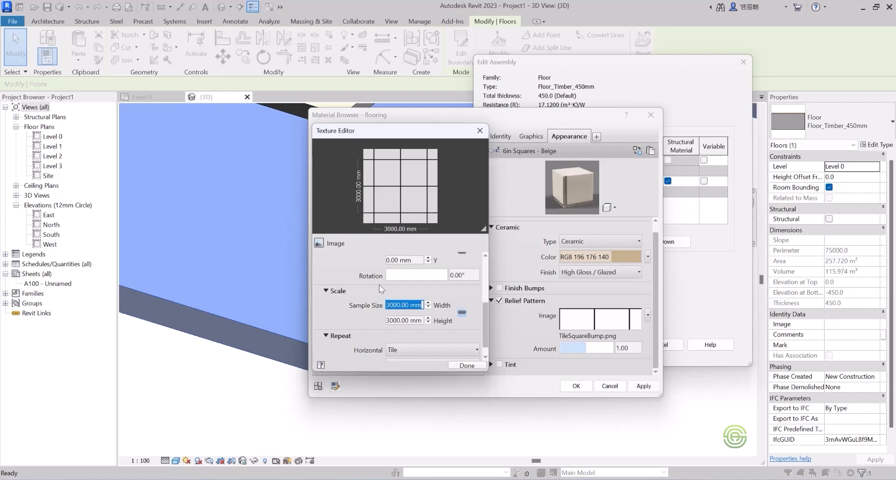
click(467, 366)
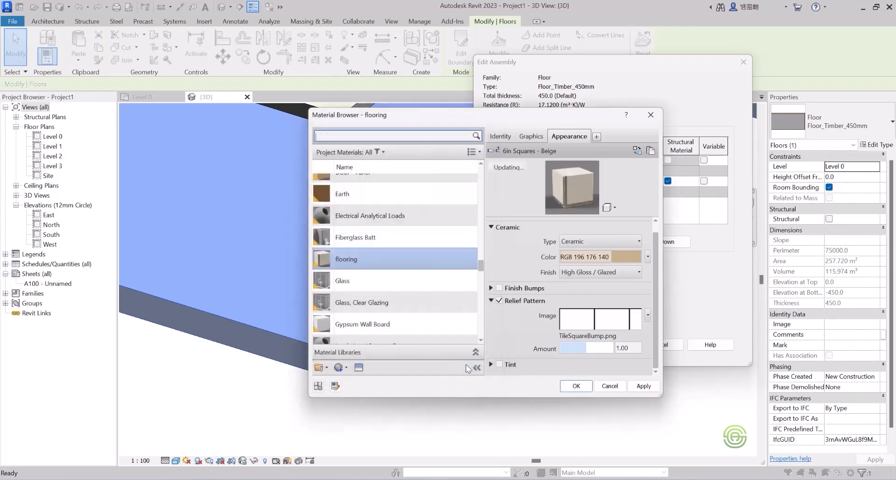
click(576, 385)
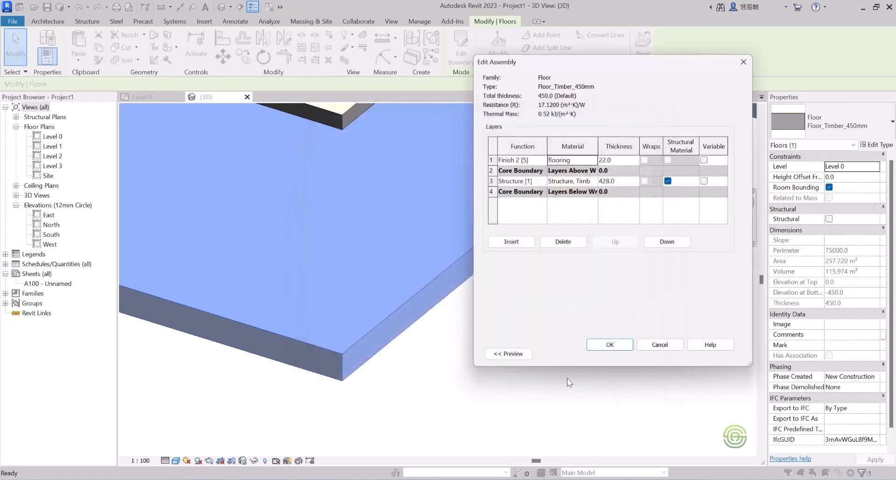
click(609, 344)
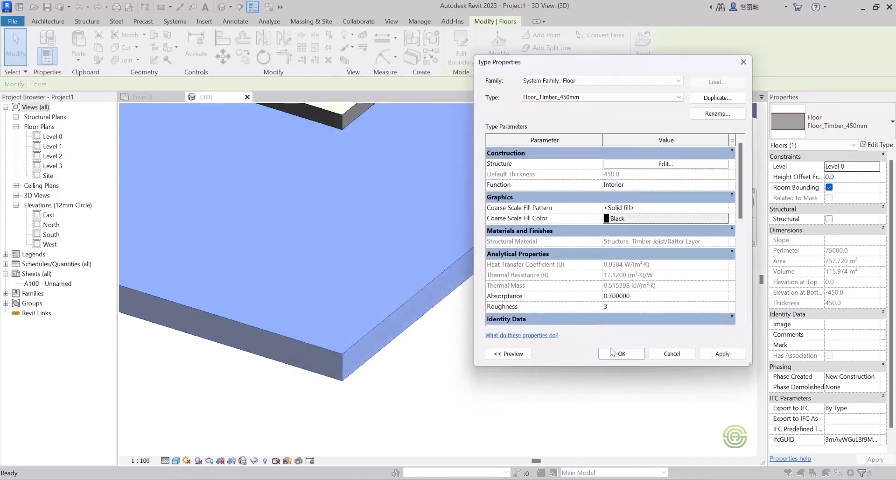
click(612, 351)
click(465, 319)
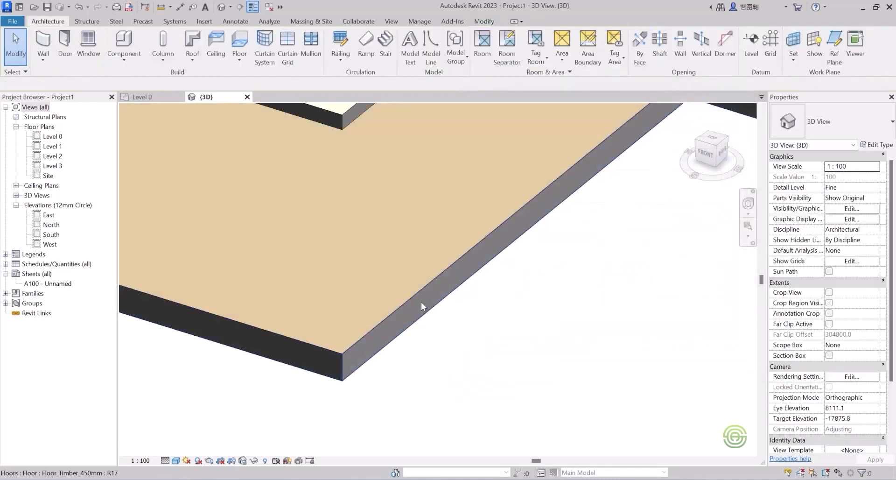
Switch the 3D view to a realistic visual style and zoom out to view both tiled floors.
click(176, 460)
click(193, 452)
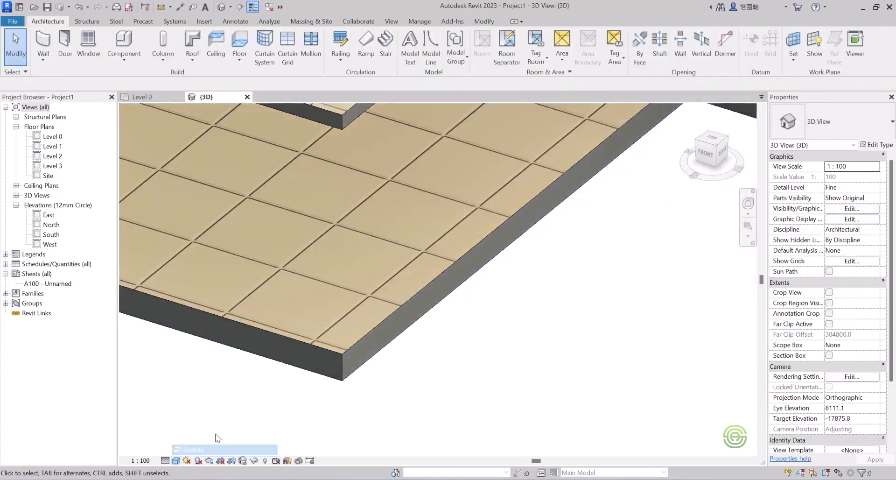
scroll(318, 361, down, 5)
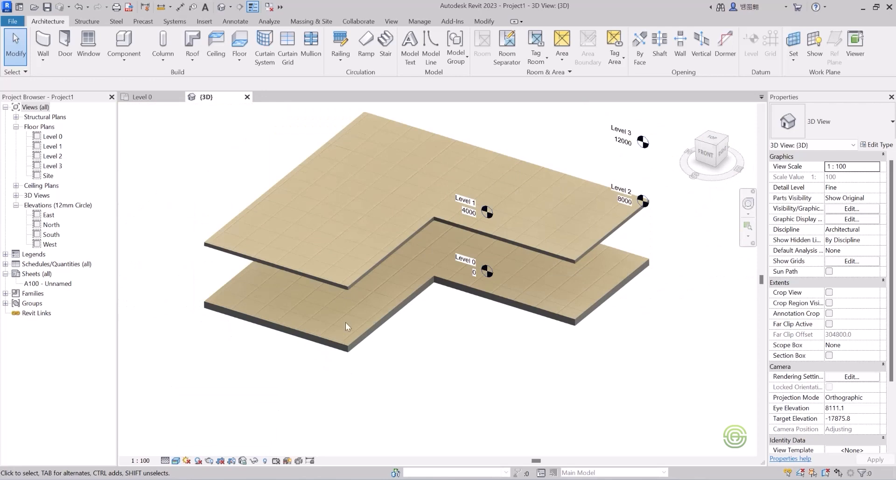
Zoom and pan the 3D view to examine the tiled finish on both L-shaped floors.
scroll(345, 322, up, 2)
scroll(325, 226, up, 3)
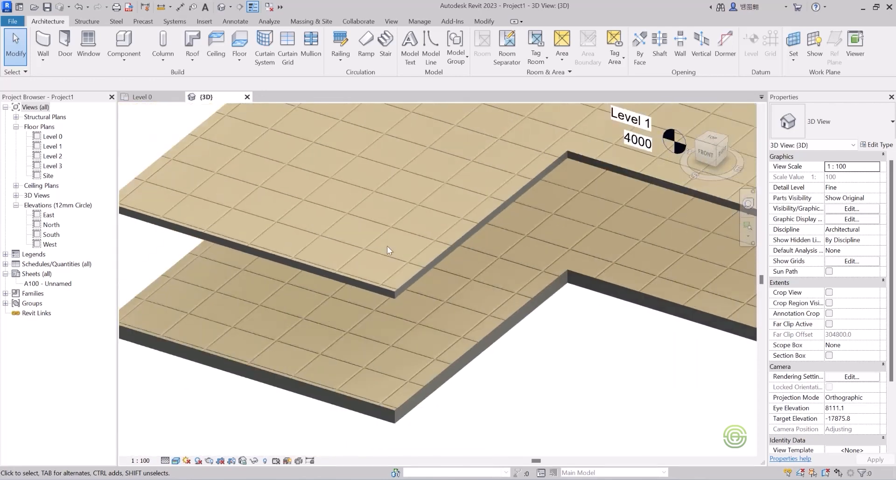
scroll(399, 262, down, 4)
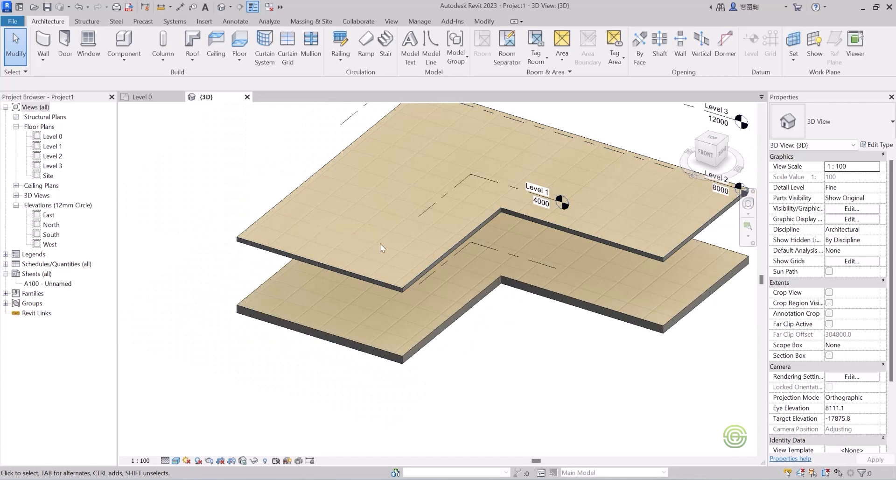
scroll(442, 272, up, 3)
scroll(319, 261, down, 2)
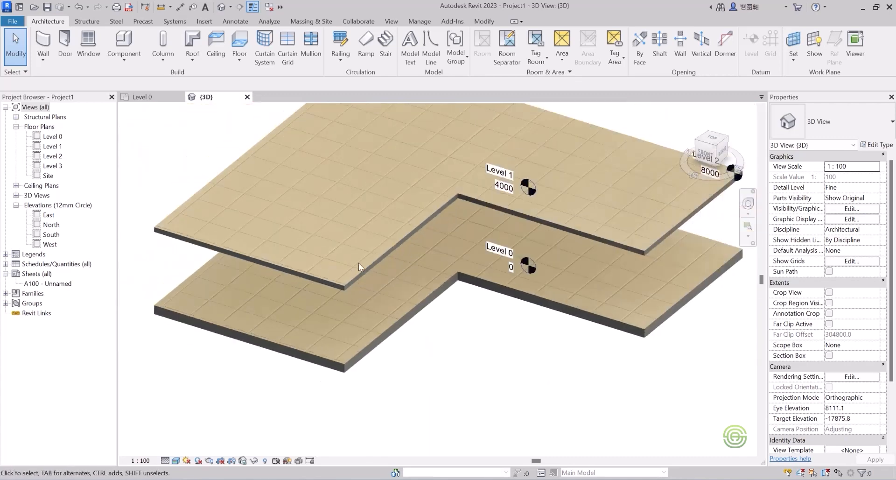
shift+middle_drag(384, 262, 363, 256)
scroll(363, 255, up, 2)
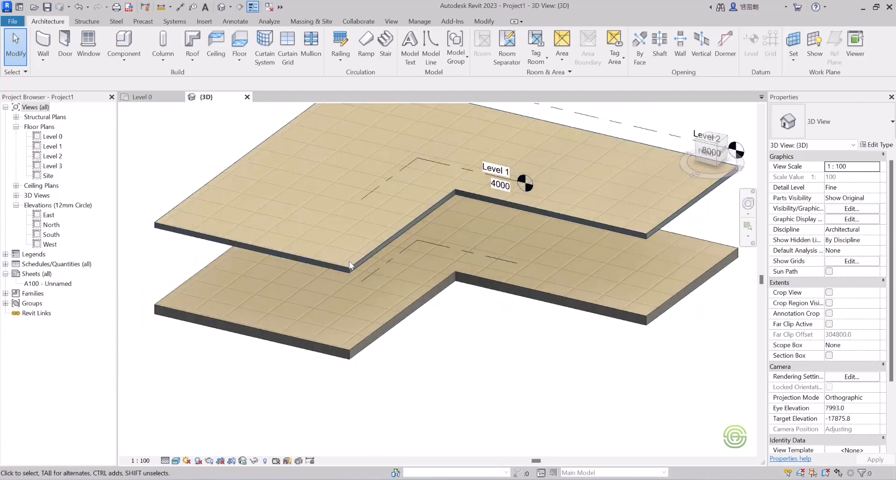
Open the Level 1 floor type's structure and its flooring material, then close all dialogs without changes.
click(352, 265)
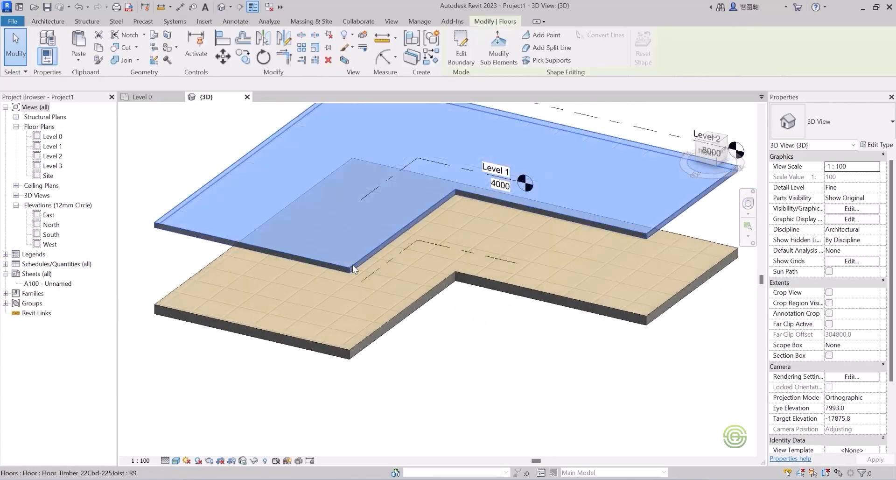
click(869, 145)
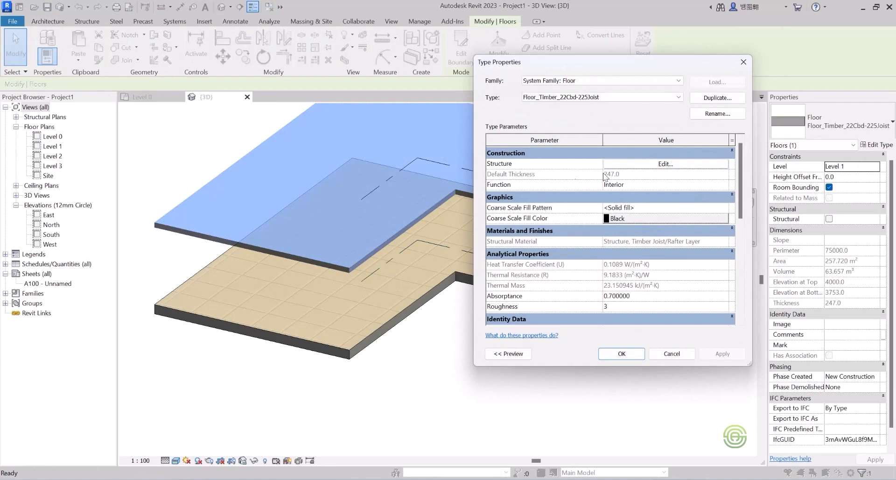
click(671, 164)
click(594, 160)
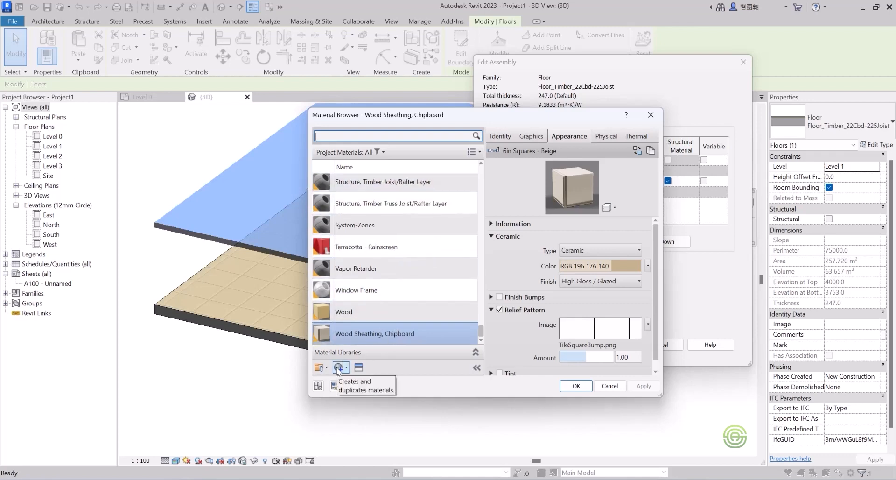
click(651, 114)
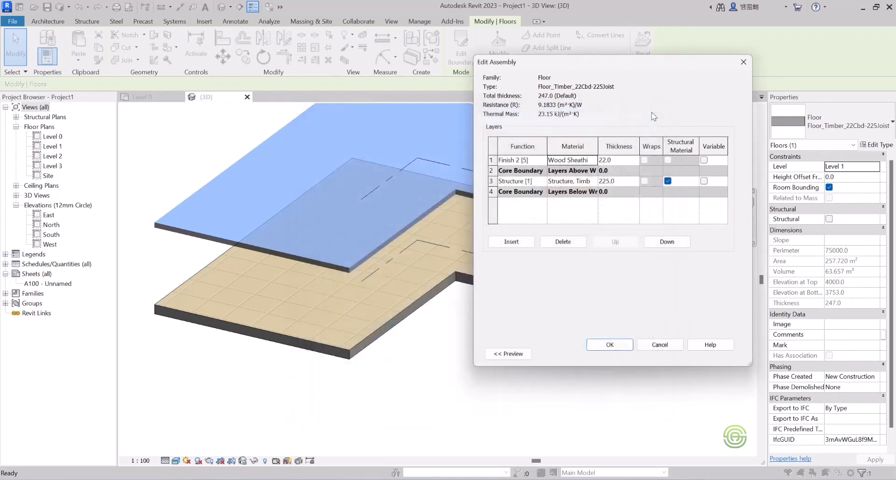
click(608, 344)
click(620, 352)
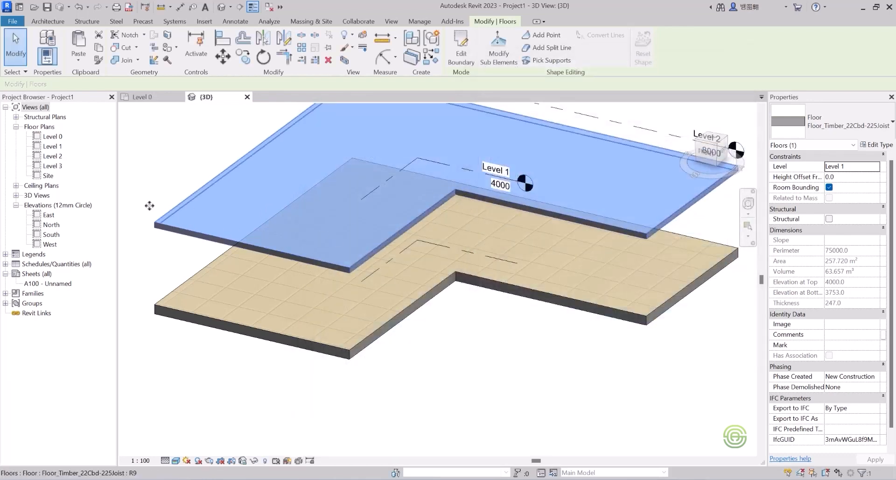
click(139, 211)
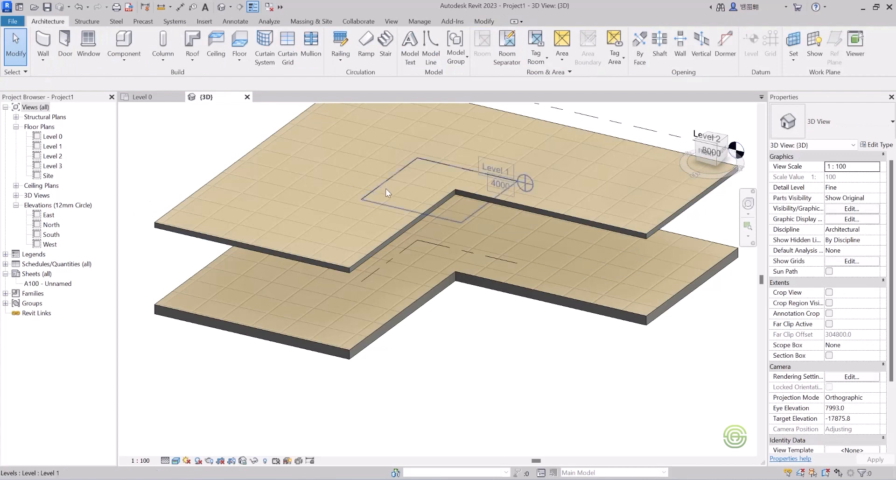
Zoom out and orbit the 3D view to examine both floors from another angle.
scroll(385, 186, down, 2)
scroll(397, 186, down, 4)
shift+middle_drag(409, 230, 460, 204)
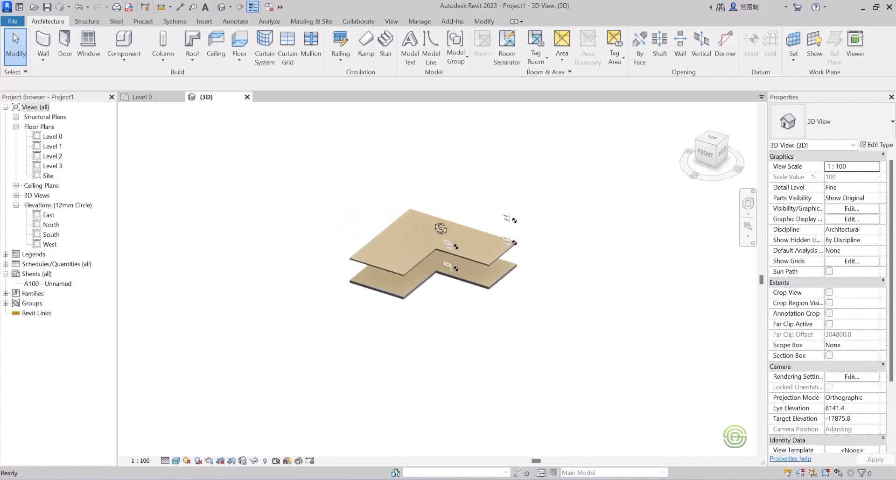
scroll(428, 237, up, 2)
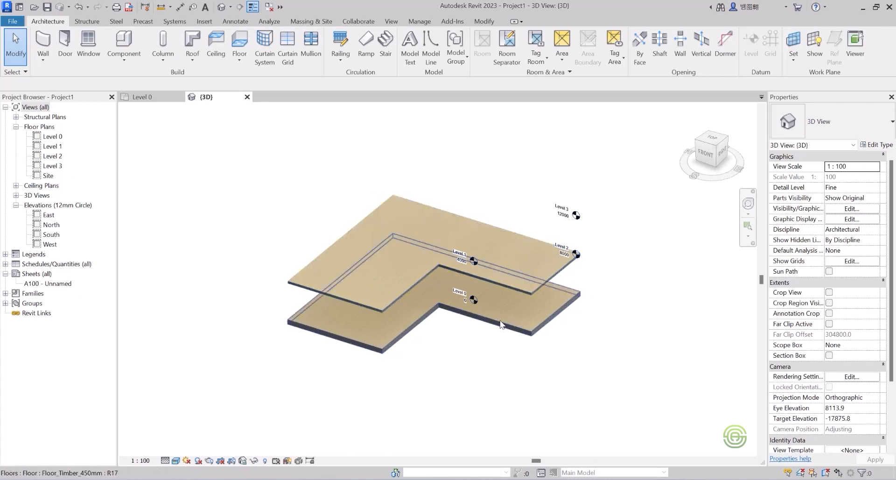
shift+middle_drag(399, 269, 456, 360)
scroll(334, 340, up, 3)
shift+middle_drag(333, 341, 434, 357)
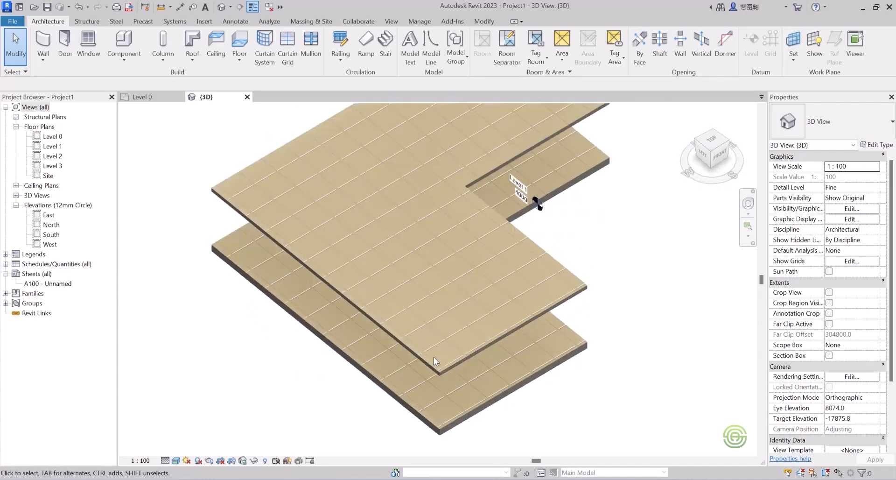
scroll(293, 266, down, 2)
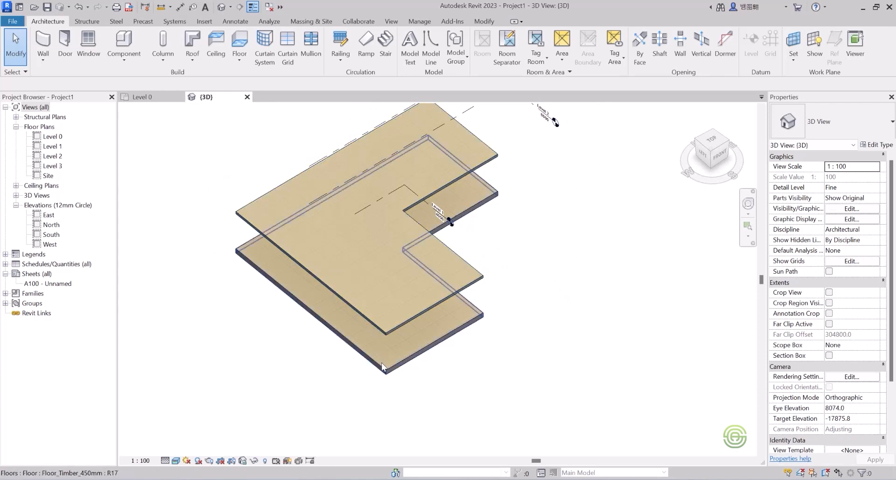
scroll(385, 362, up, 2)
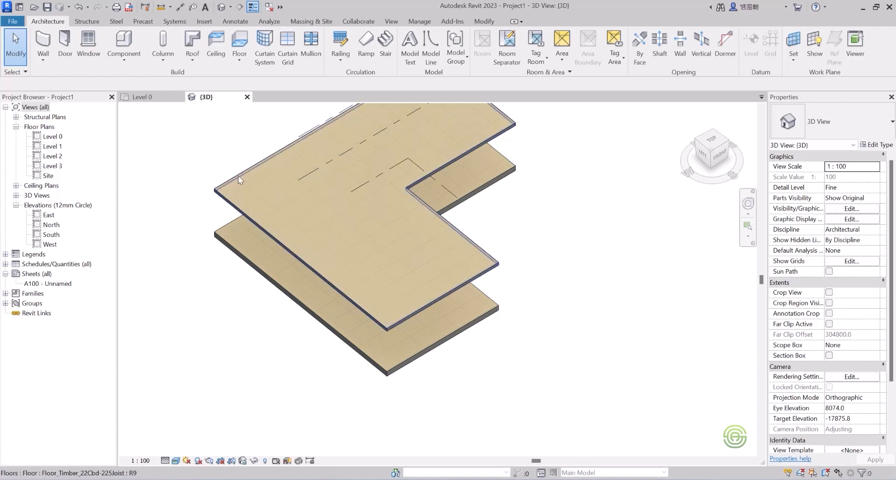
click(144, 97)
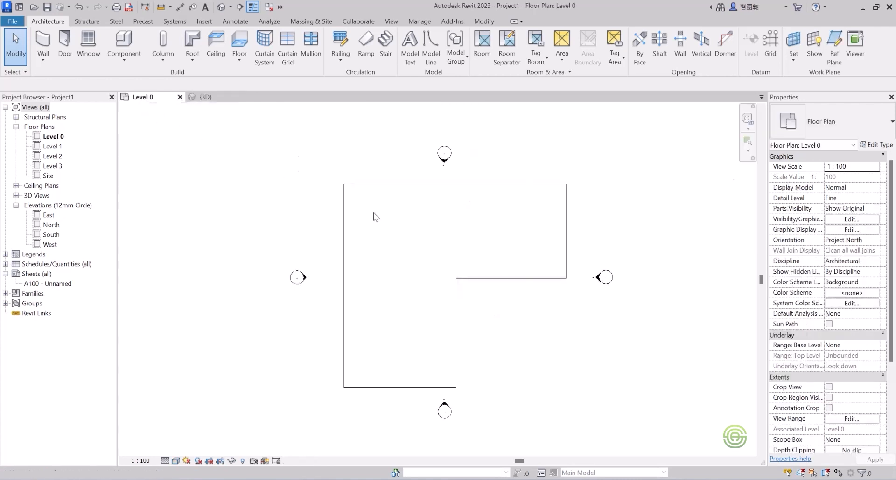
scroll(477, 254, up, 2)
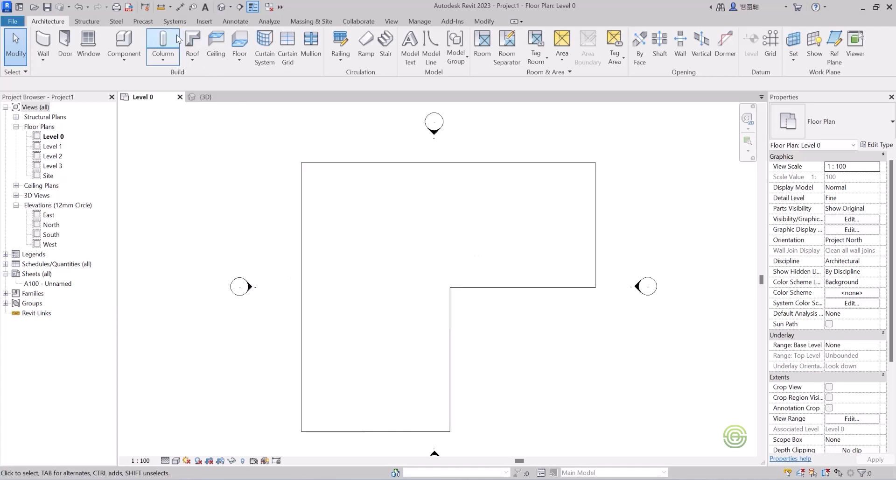
click(43, 59)
click(72, 82)
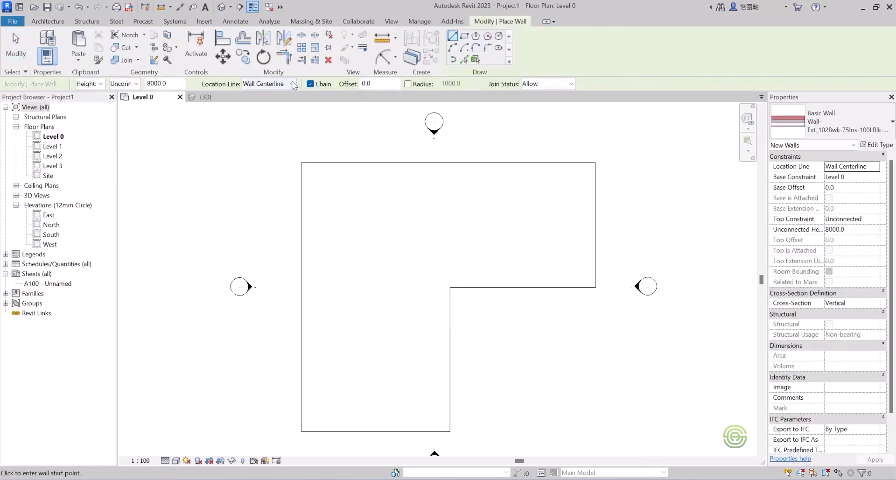
click(291, 84)
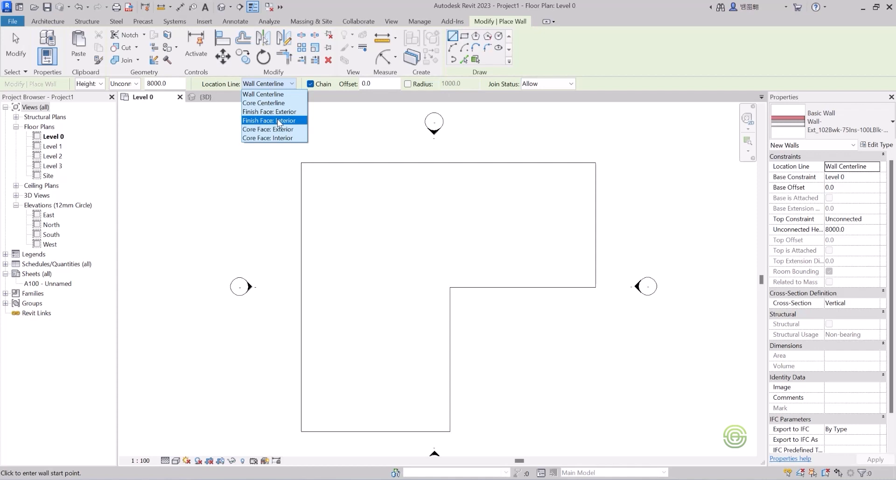
click(278, 120)
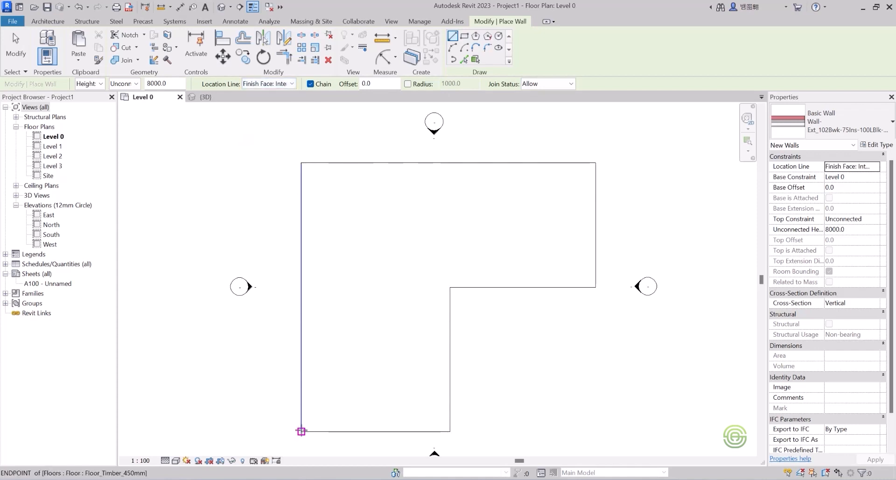
click(301, 431)
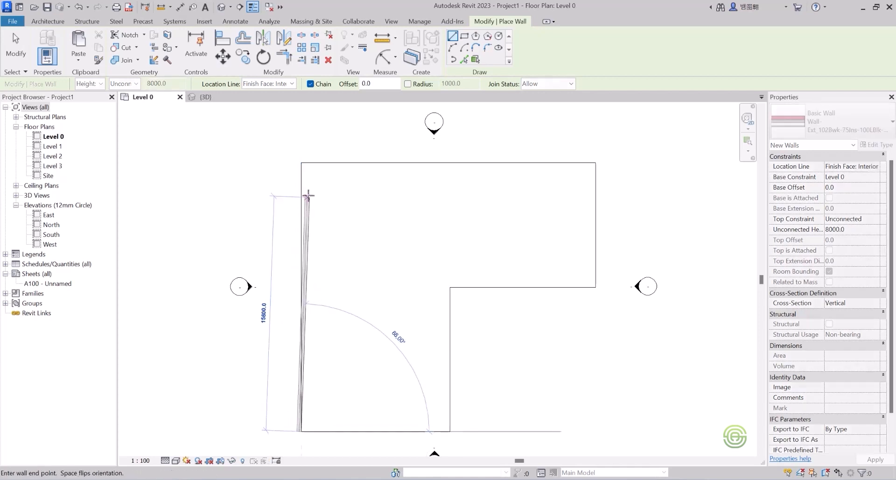
scroll(301, 163, up, 3)
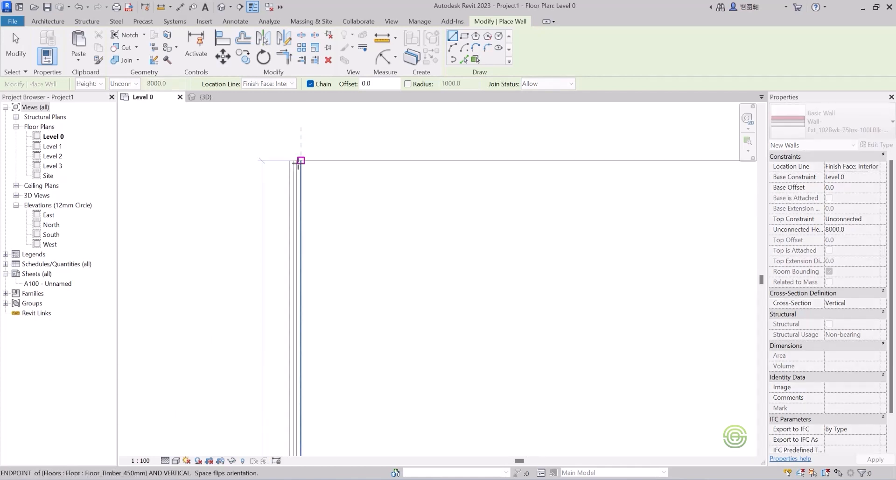
key(Escape)
scroll(262, 158, down, 4)
key(Escape)
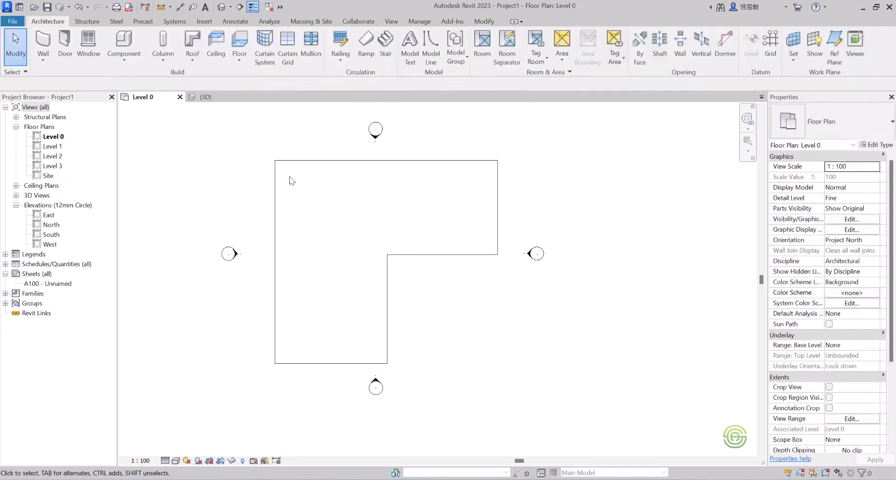
Start an architectural wall and duplicate the Wall-Ext_215Bwk type as a new type named Wall-Ext_230.
click(50, 55)
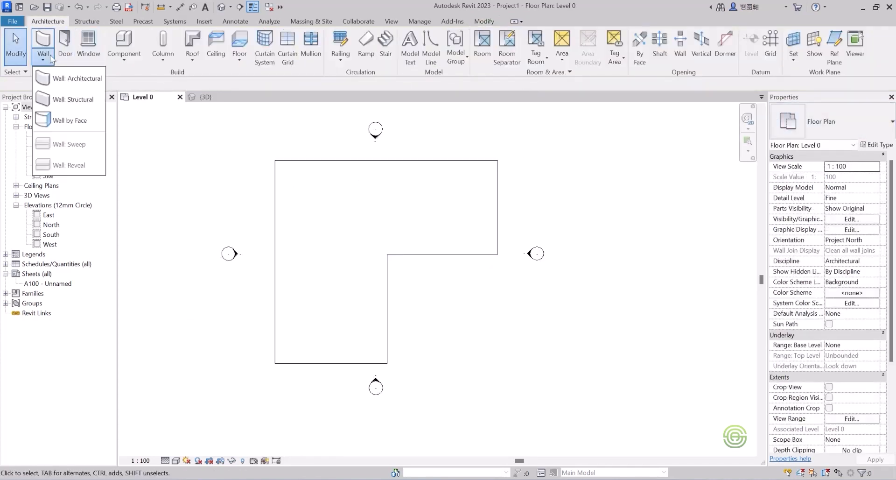
click(70, 78)
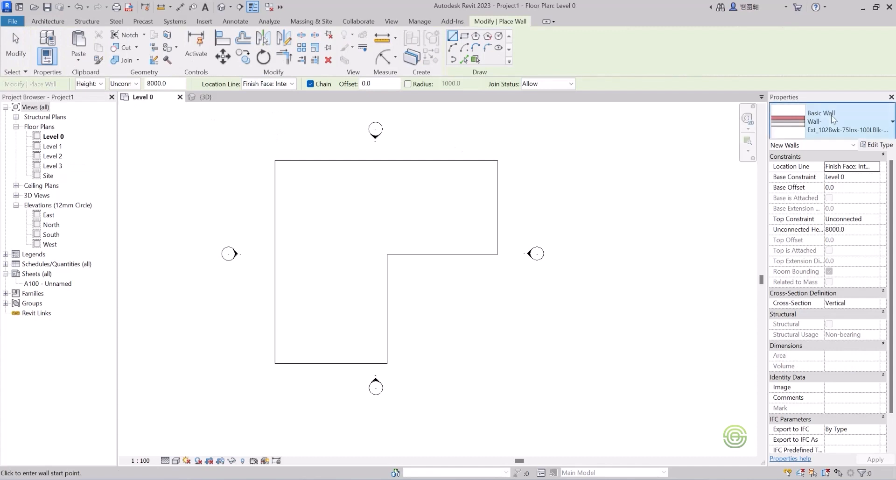
click(833, 119)
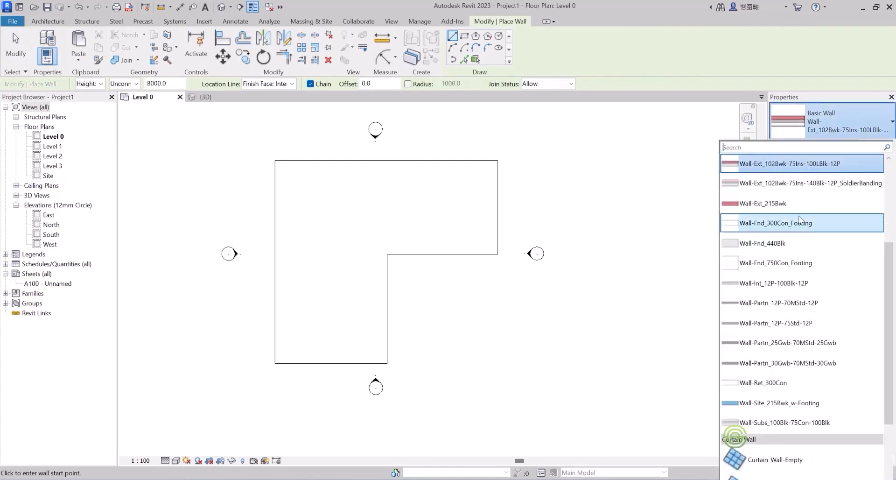
click(792, 202)
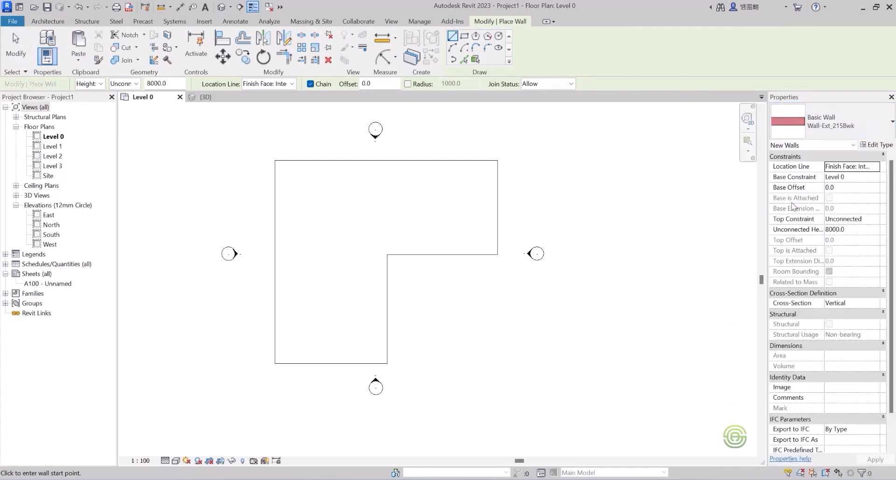
click(878, 145)
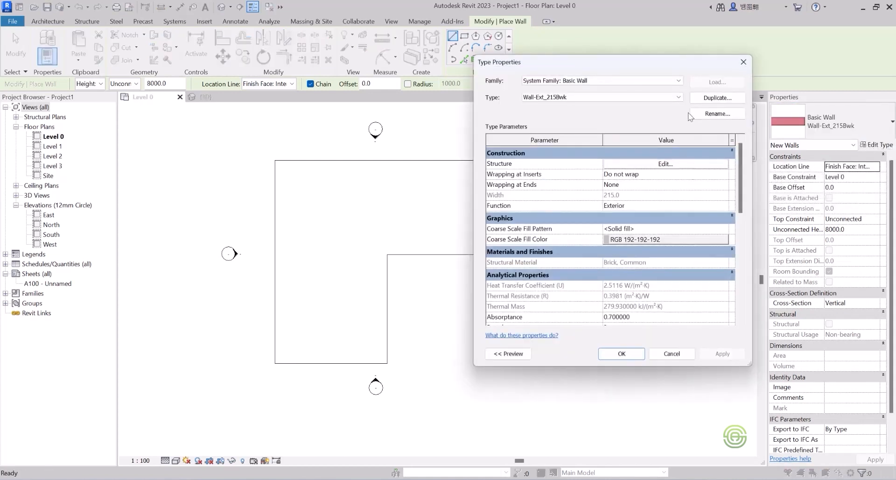
click(716, 98)
drag(626, 204, 597, 206)
text(30)
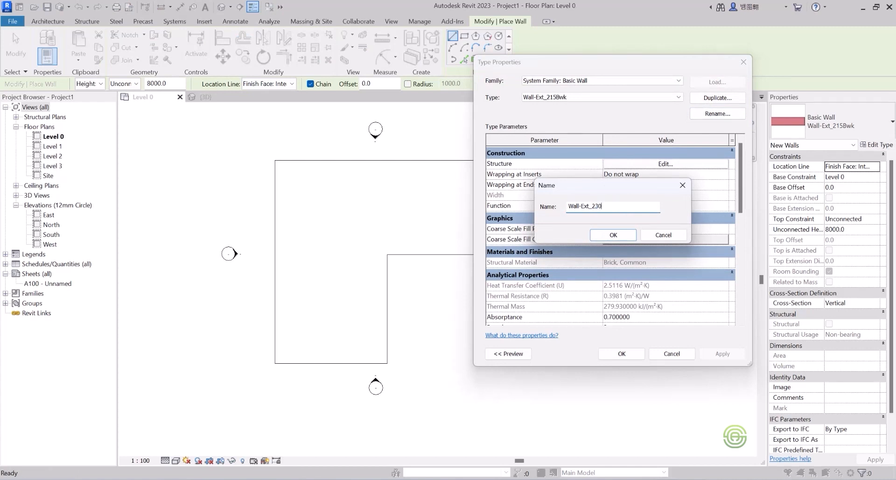
click(613, 235)
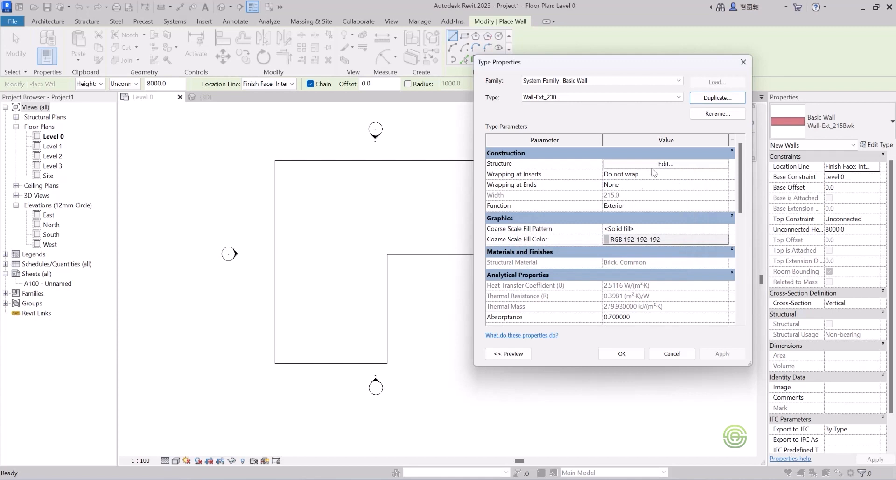
Edit the structure layer thickness in the Wall-Ext_230 assembly and confirm both dialogs.
click(665, 164)
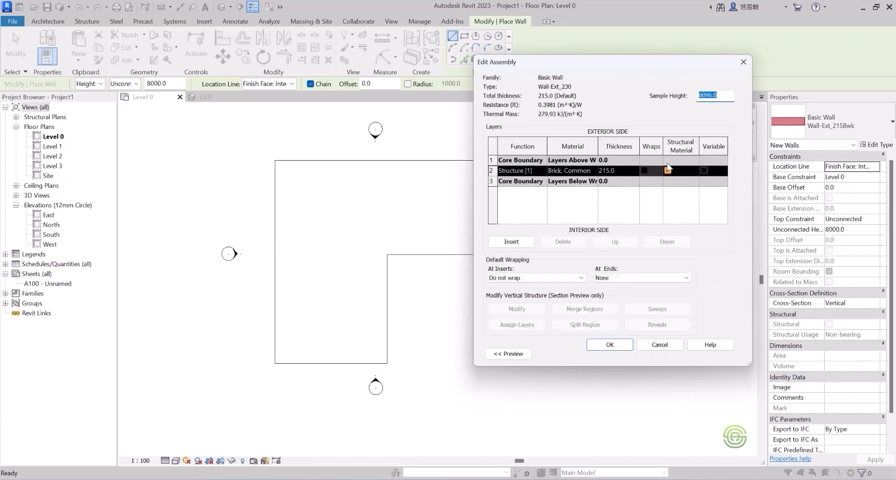
click(613, 170)
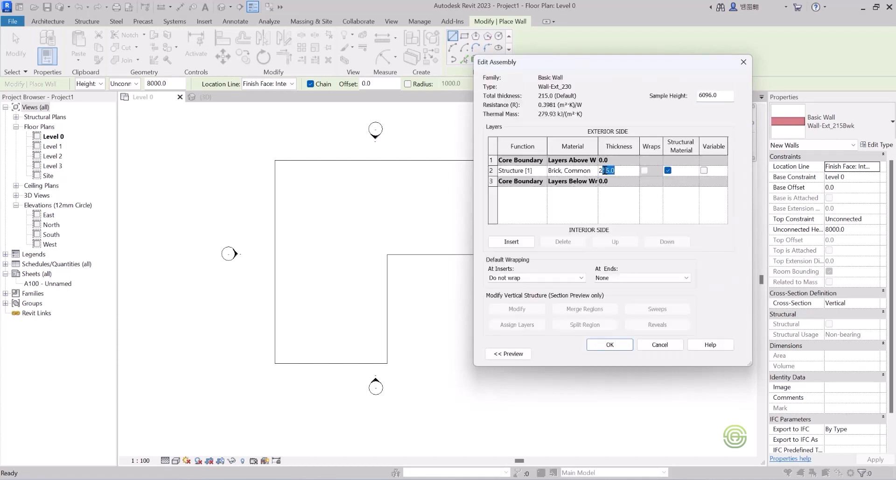
key(Tab)
click(625, 346)
click(624, 353)
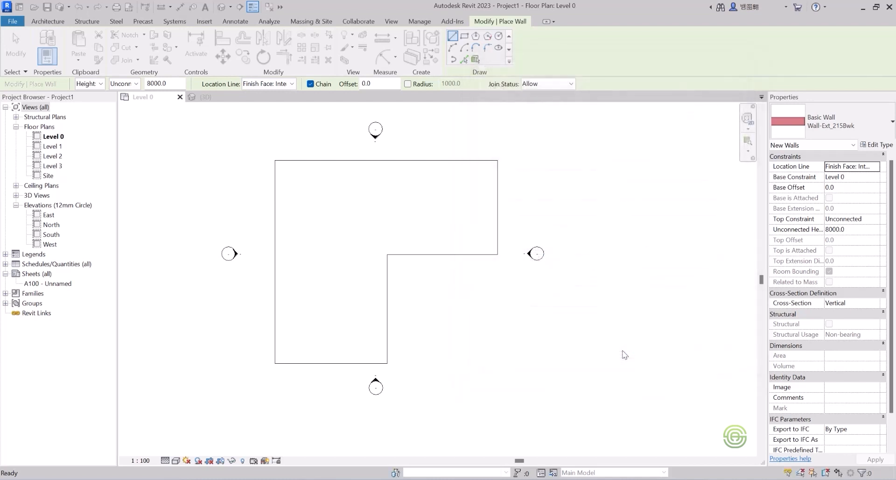
click(275, 85)
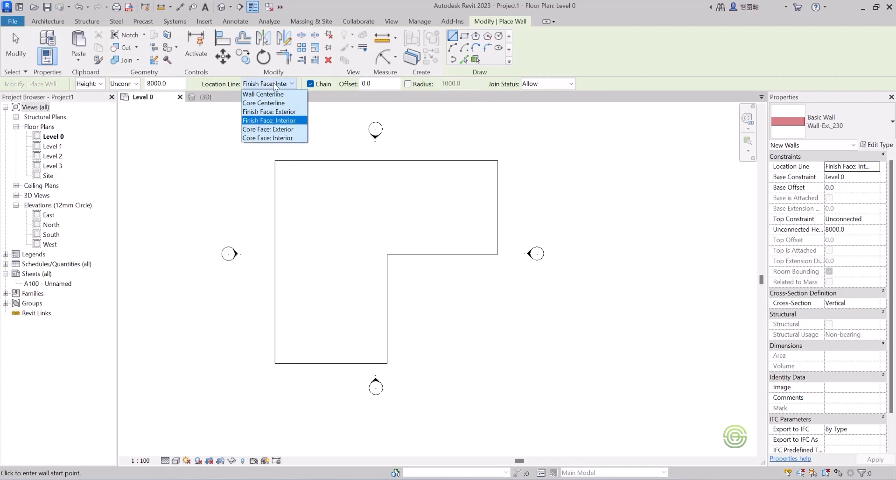
click(277, 112)
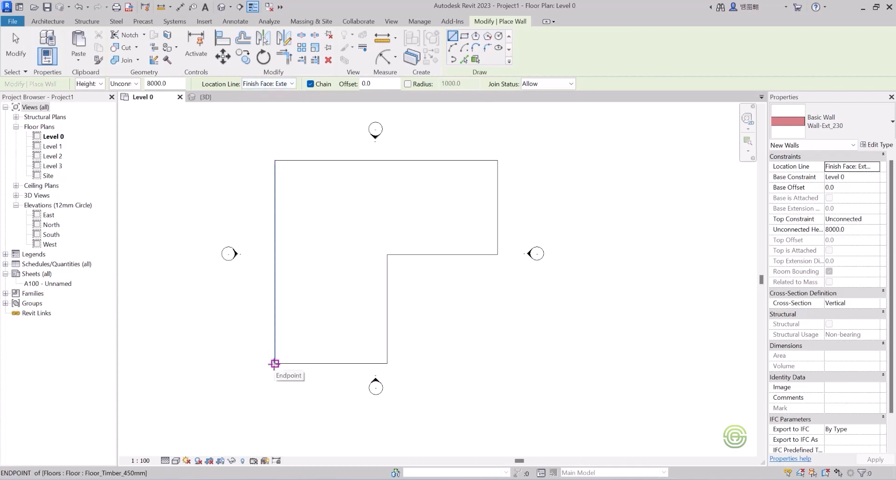
click(275, 364)
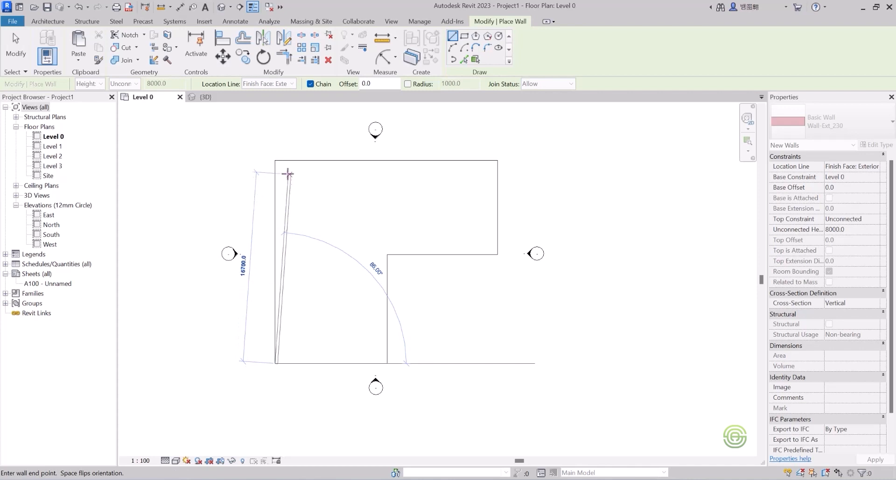
scroll(280, 173, up, 1)
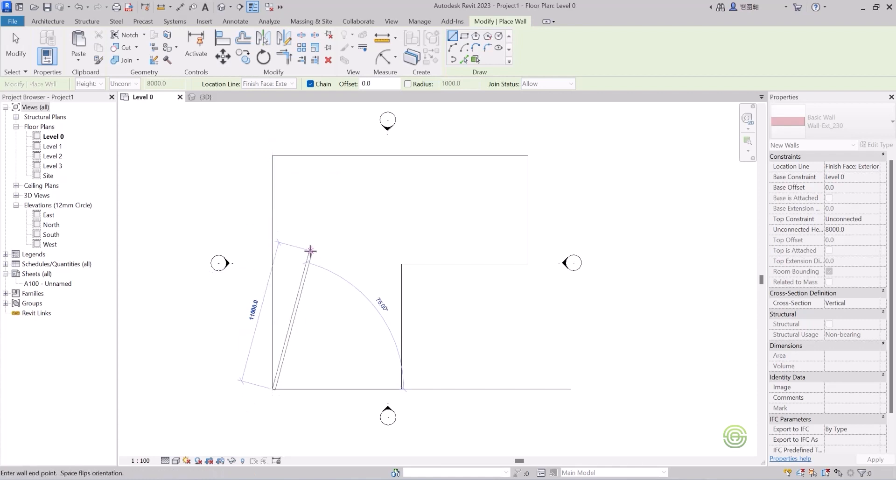
key(Escape)
click(261, 83)
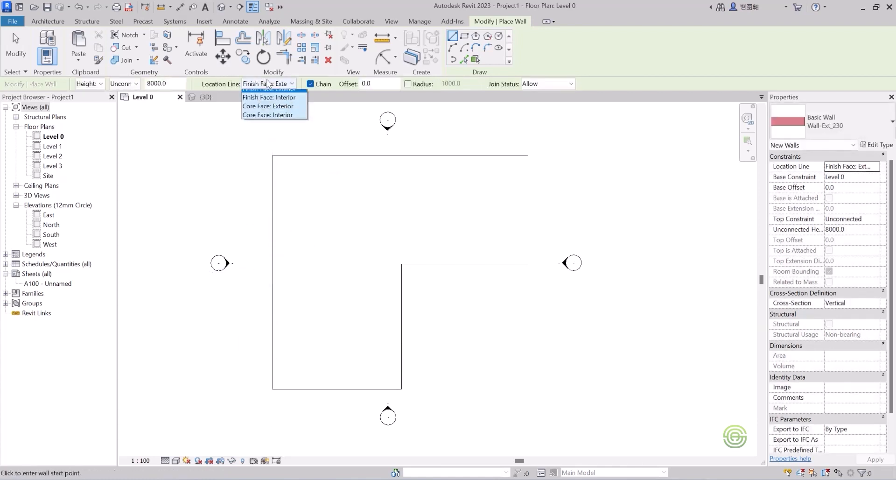
click(275, 122)
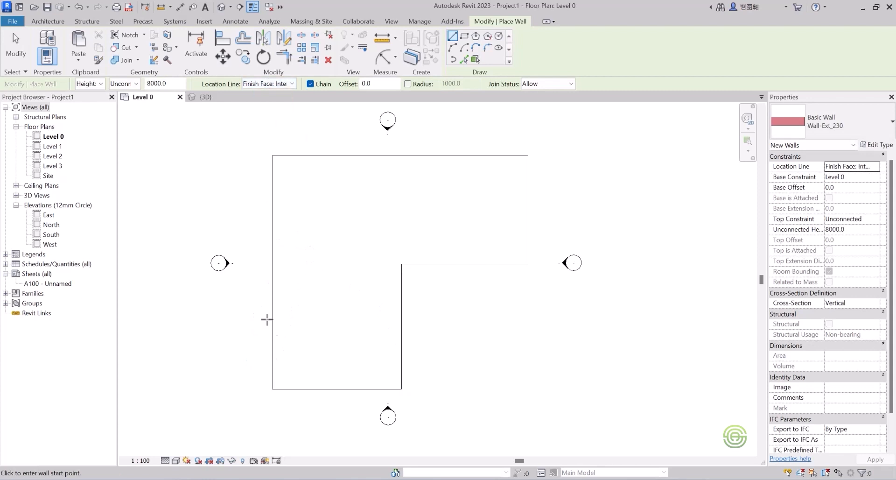
click(272, 389)
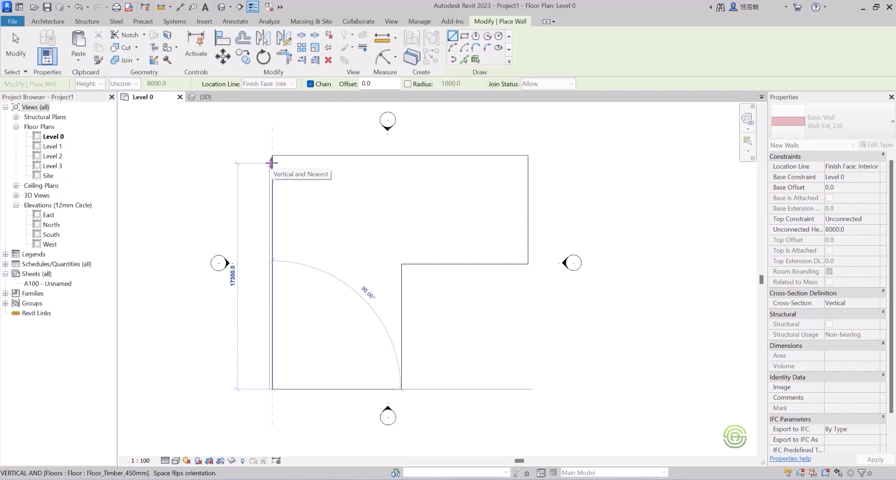
key(Escape)
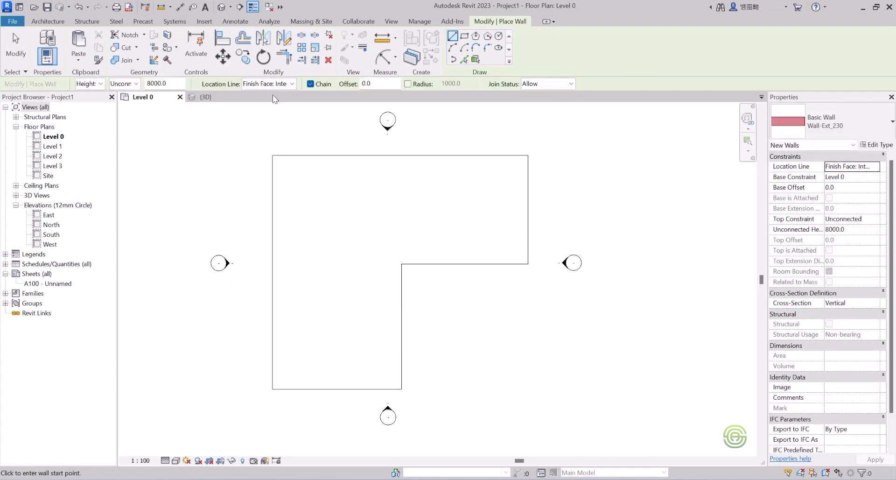
Try to draw walls along the floor's left and top edges with the Finish Face: Exterior location line.
click(271, 83)
click(273, 114)
click(273, 387)
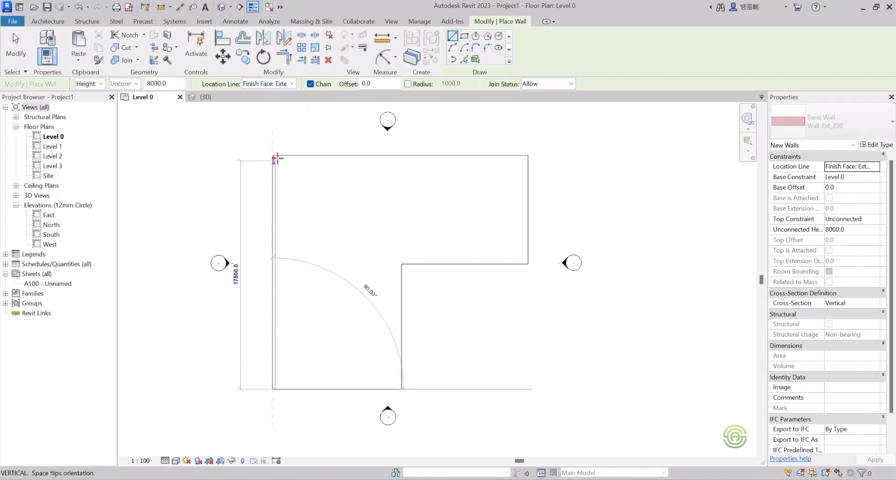
click(272, 155)
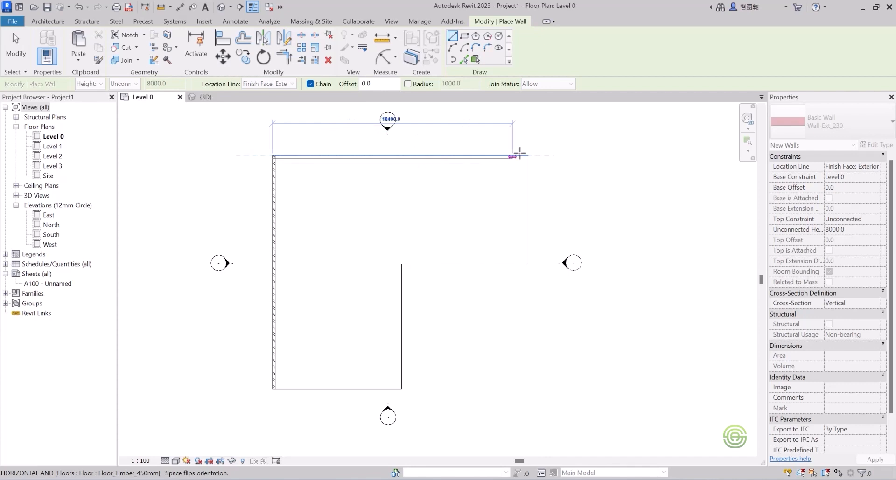
click(528, 156)
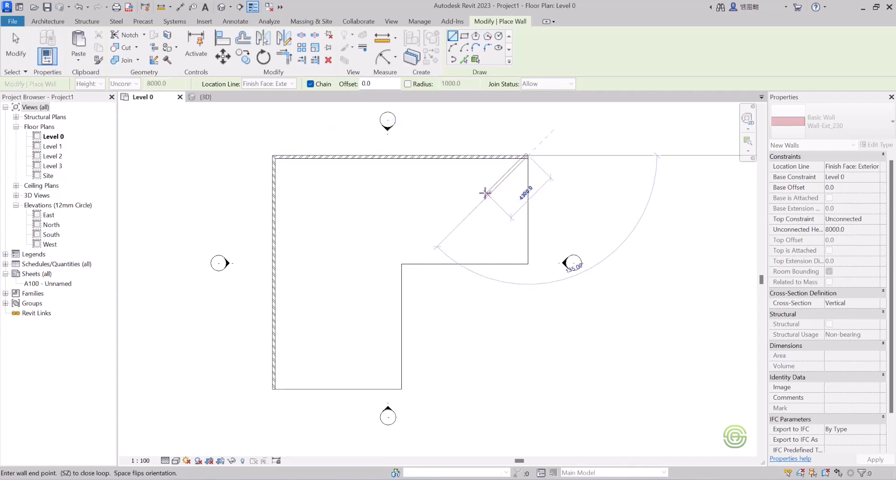
key(Escape)
key(Escape)
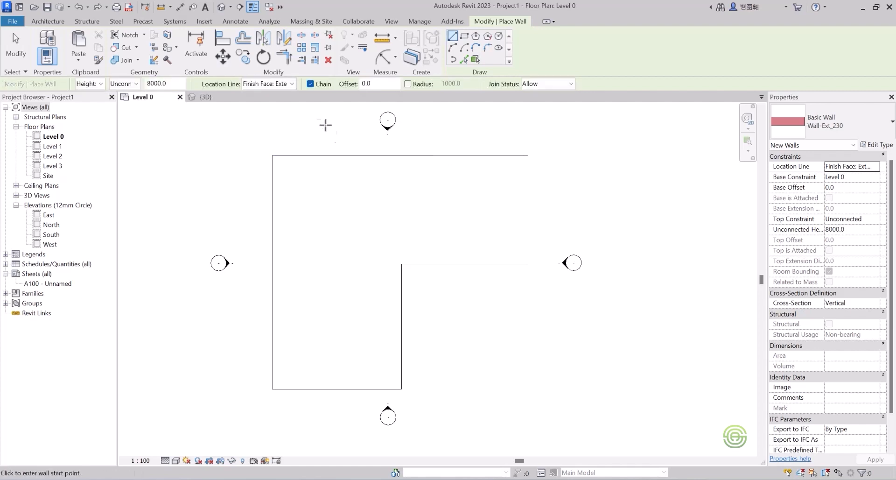
Switch wall placement to picking lines with Finish Face: Exterior location line and pick the floor's first edges.
click(465, 59)
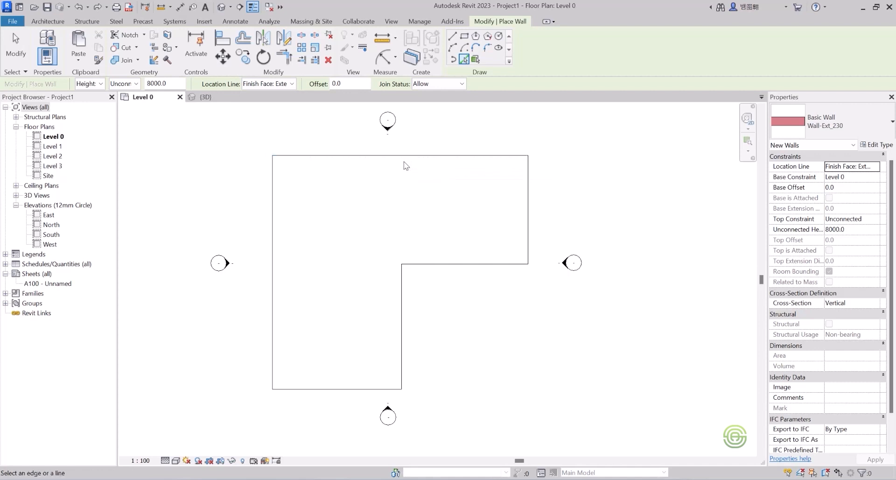
scroll(364, 164, up, 4)
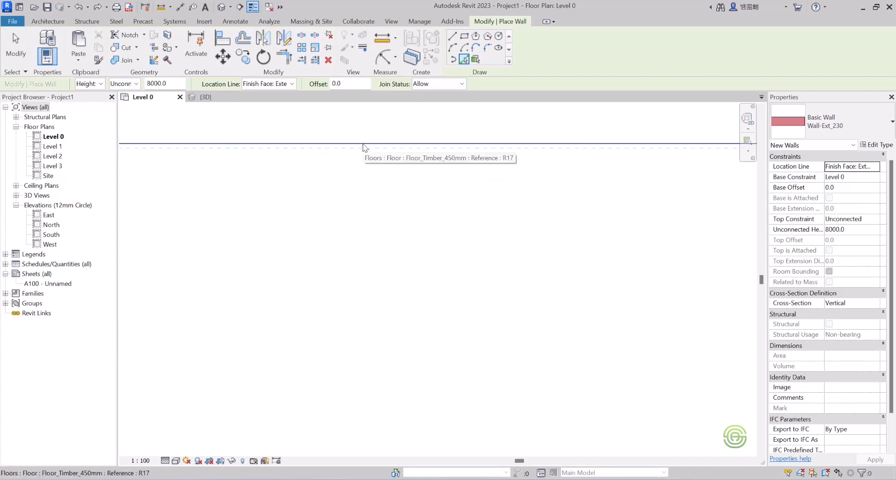
scroll(362, 145, down, 4)
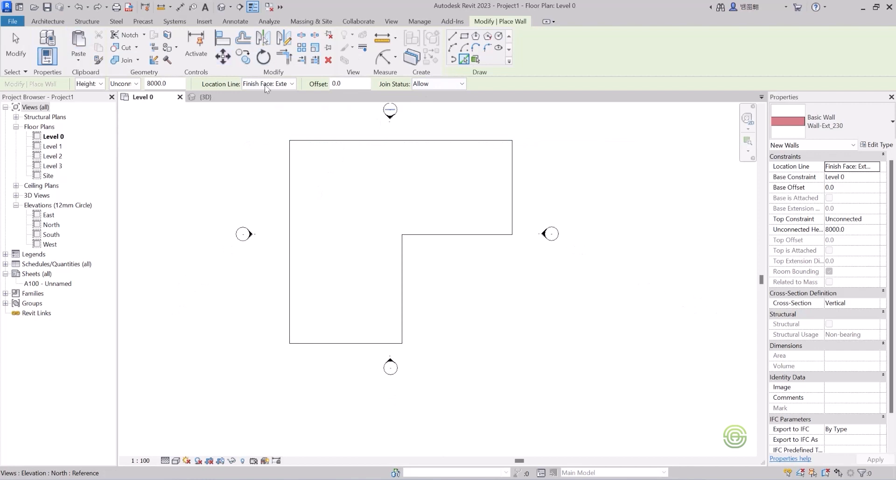
click(279, 84)
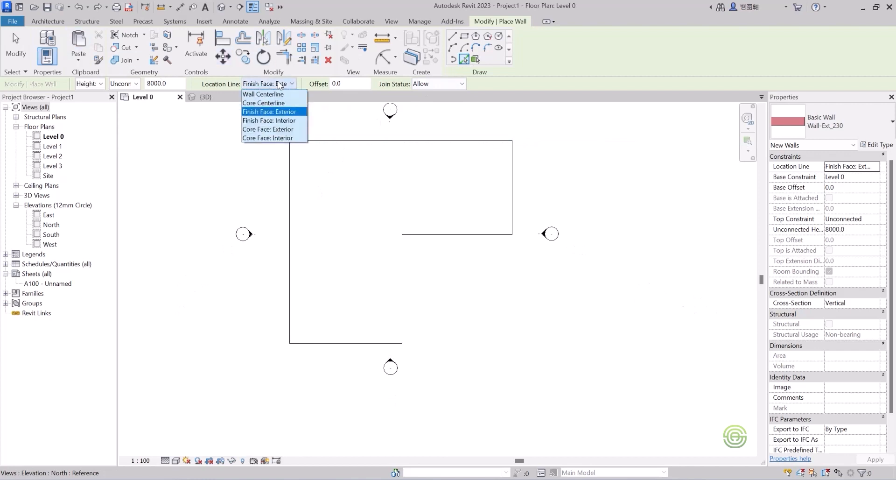
click(267, 112)
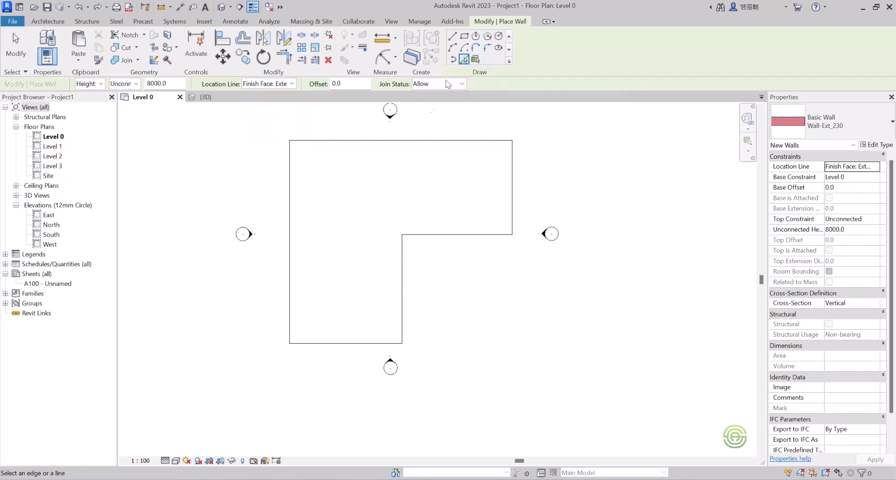
scroll(361, 329, up, 6)
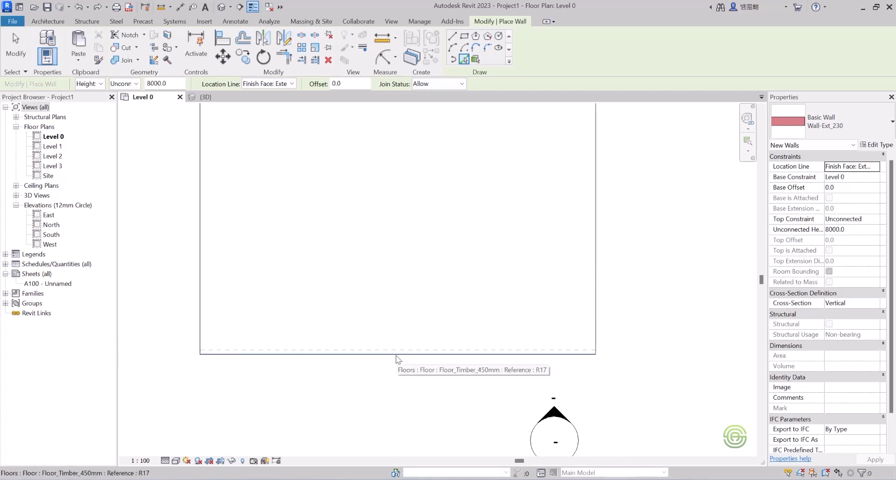
click(397, 359)
scroll(418, 367, down, 5)
scroll(356, 239, up, 3)
click(303, 245)
scroll(294, 273, down, 3)
scroll(372, 188, up, 4)
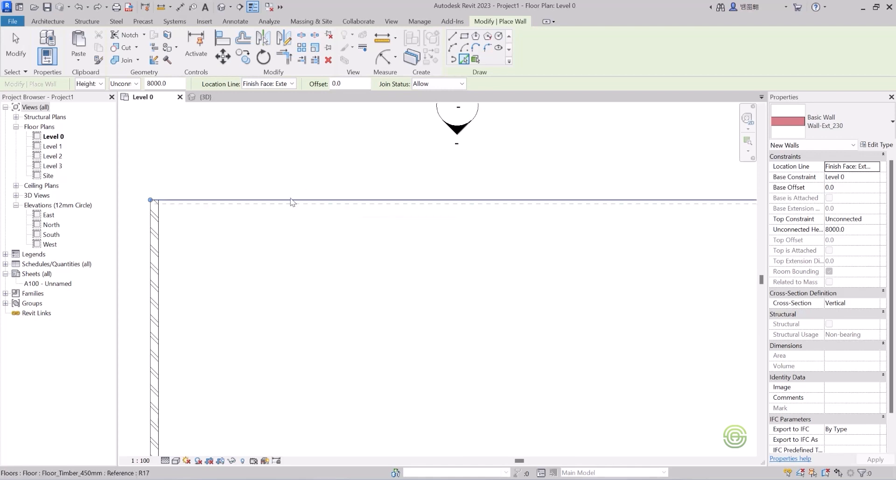
scroll(238, 192, down, 3)
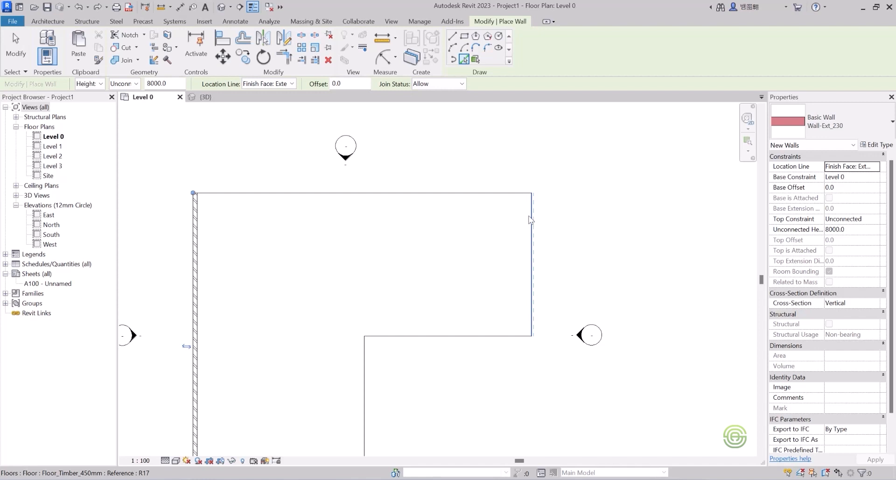
Pick the remaining floor edges so walls enclose the whole L-shaped floor, then exit the wall tool.
scroll(571, 216, up, 4)
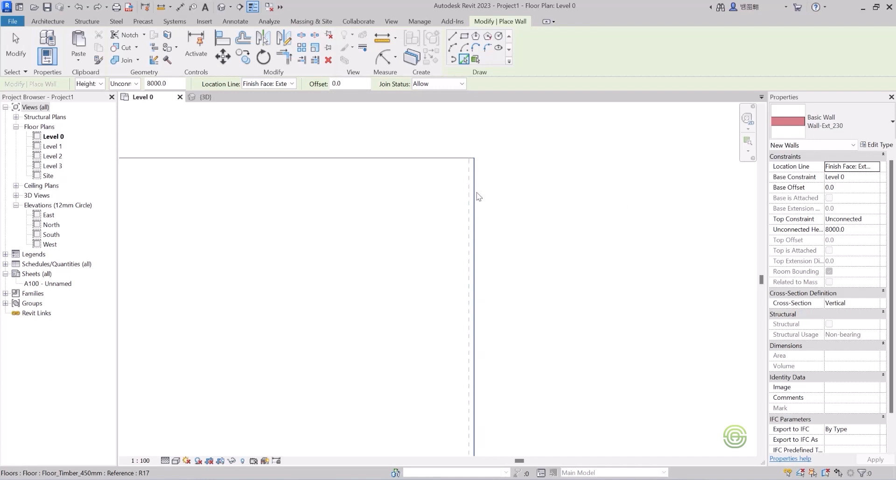
click(478, 197)
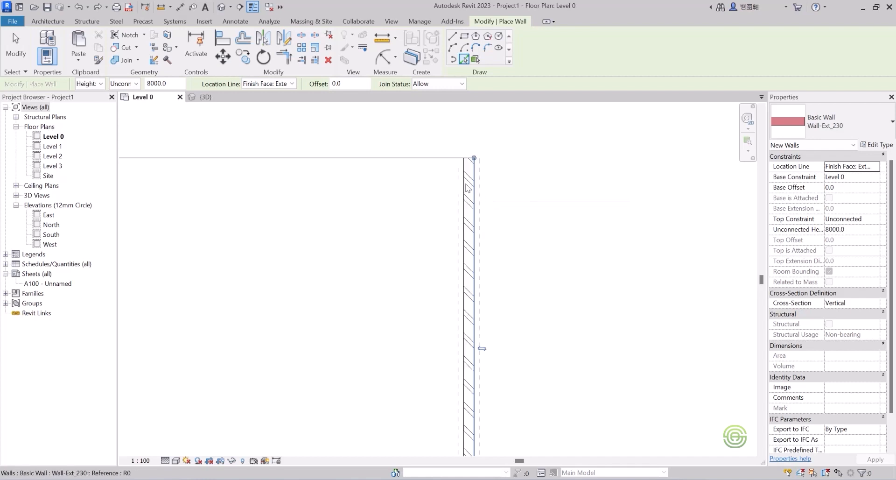
click(444, 165)
scroll(499, 160, down, 3)
scroll(456, 262, up, 3)
click(448, 273)
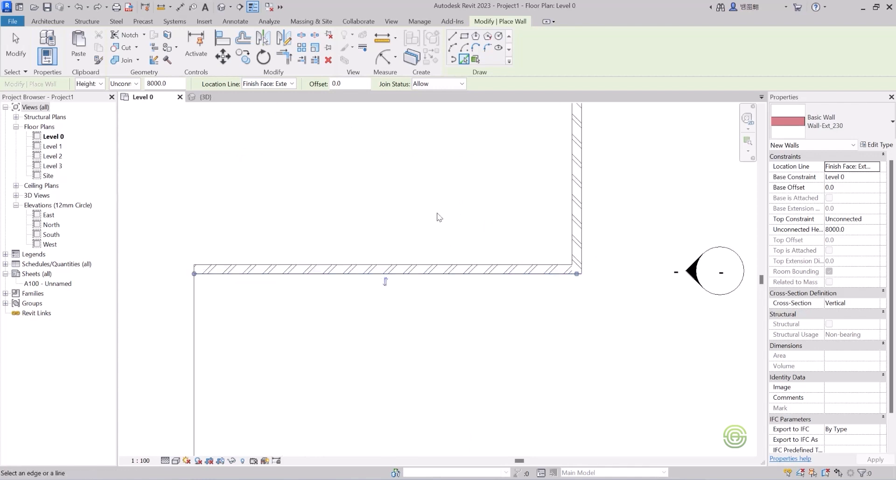
scroll(441, 279, down, 3)
scroll(366, 295, up, 2)
click(350, 289)
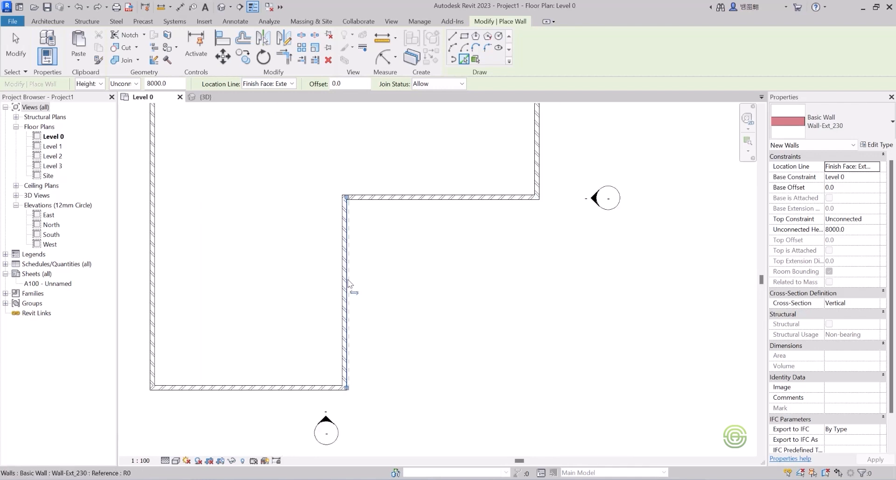
scroll(494, 293, down, 2)
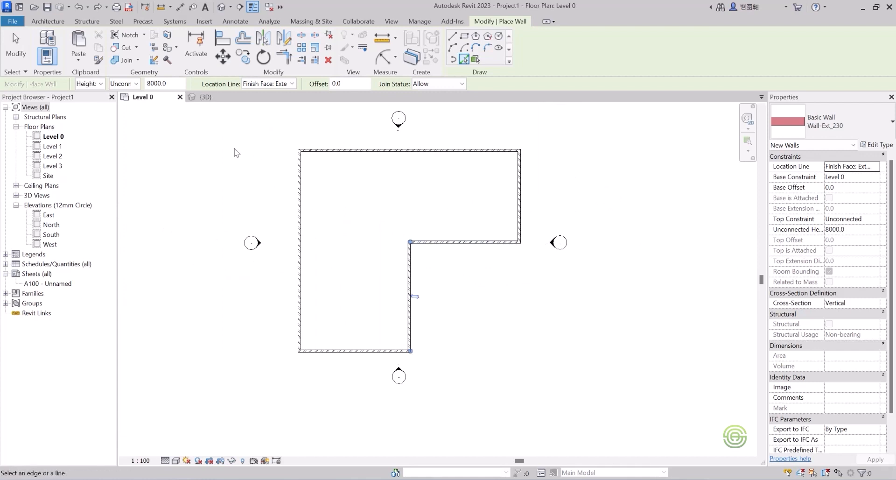
key(Escape)
key(Escape)
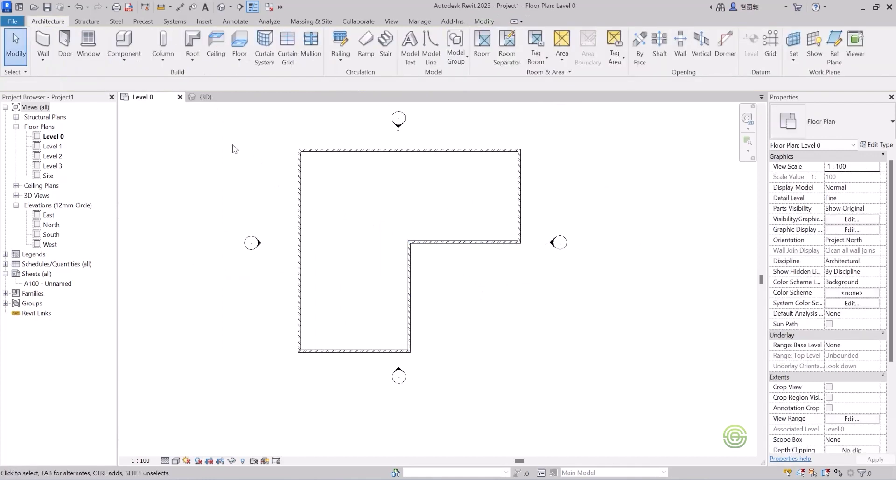
Switch to the 3D view and orbit to examine the new exterior walls.
click(205, 97)
mouse_move(345, 224)
shift+middle_down()
mouse_move(479, 142)
mouse_move(310, 160)
mouse_move(238, 139)
mouse_move(238, 190)
mouse_move(258, 274)
mouse_move(339, 213)
shift+middle_up()
scroll(359, 231, up, 3)
shift+middle_drag(352, 245, 399, 256)
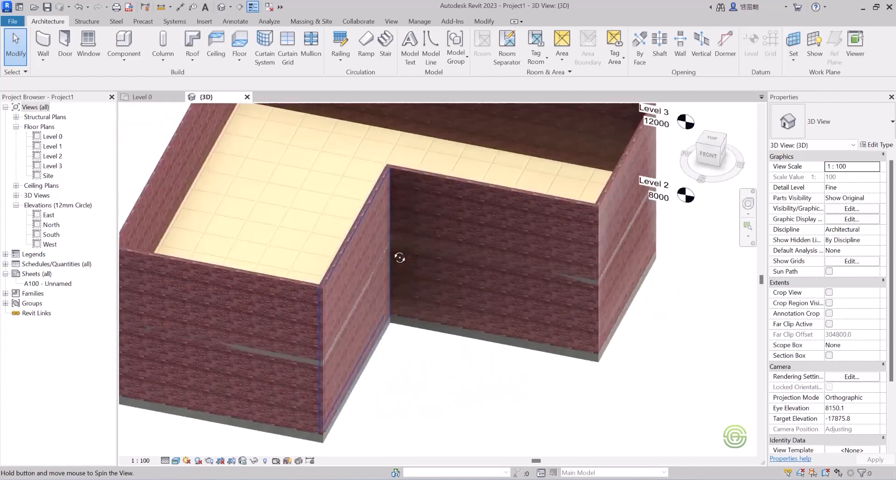
scroll(382, 252, down, 2)
Return to Level 0 and place a Doors_ExtDbl_Flush 1510x2110mm door in the bottom exterior wall.
click(143, 96)
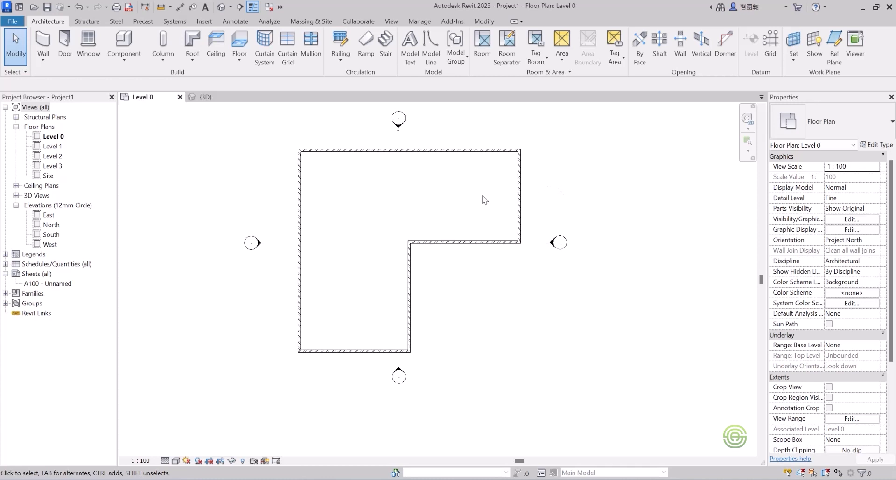
click(66, 49)
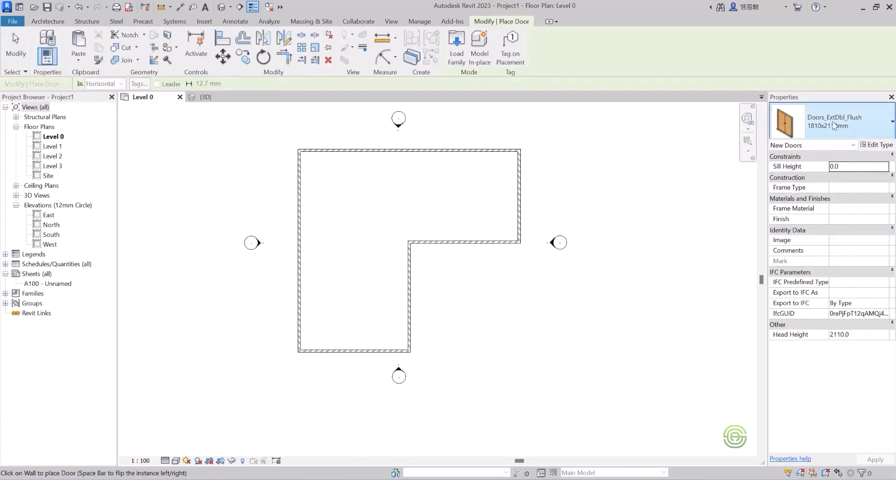
click(834, 125)
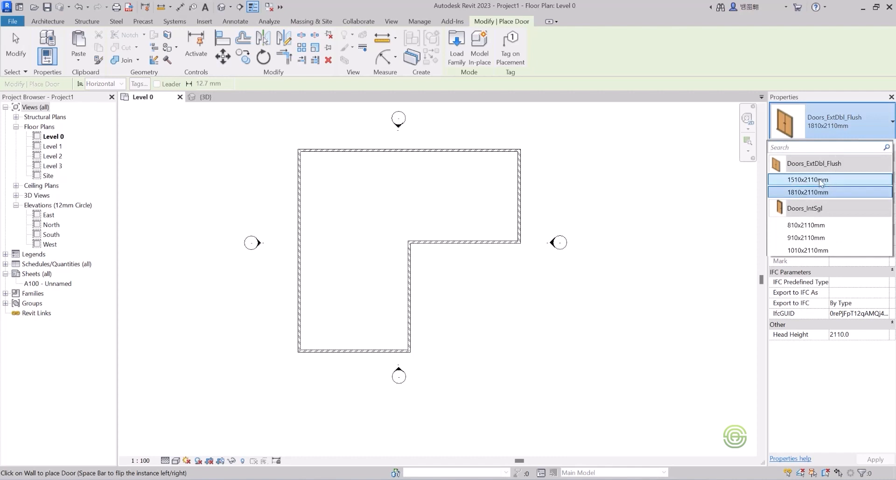
click(821, 180)
scroll(366, 347, up, 3)
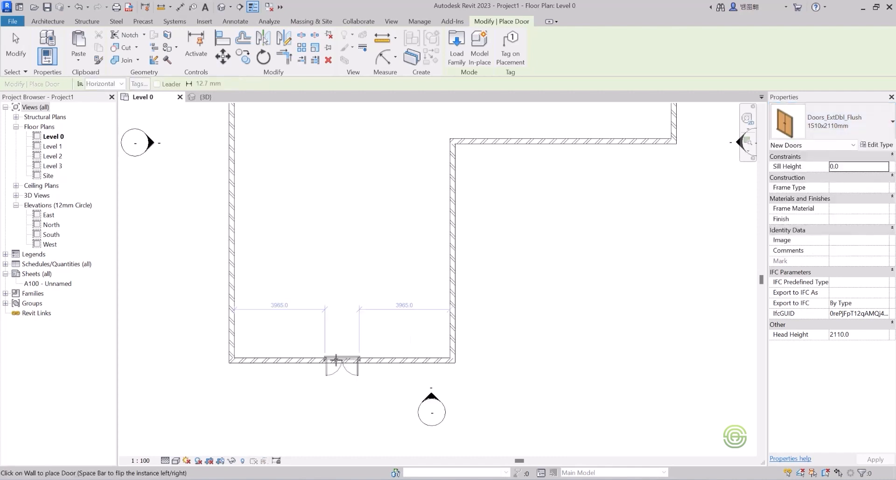
click(338, 359)
Place three more 1510x2110mm double doors in the right, left and top exterior walls.
scroll(309, 349, down, 3)
scroll(517, 182, up, 1)
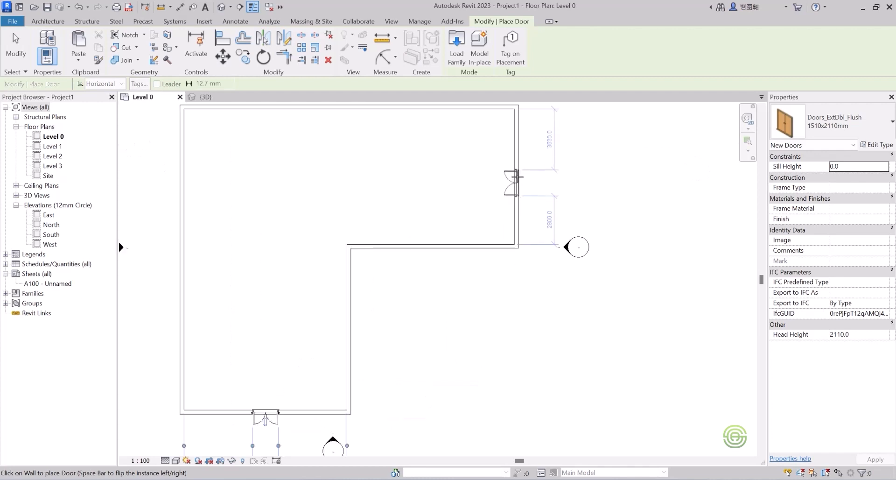
click(517, 180)
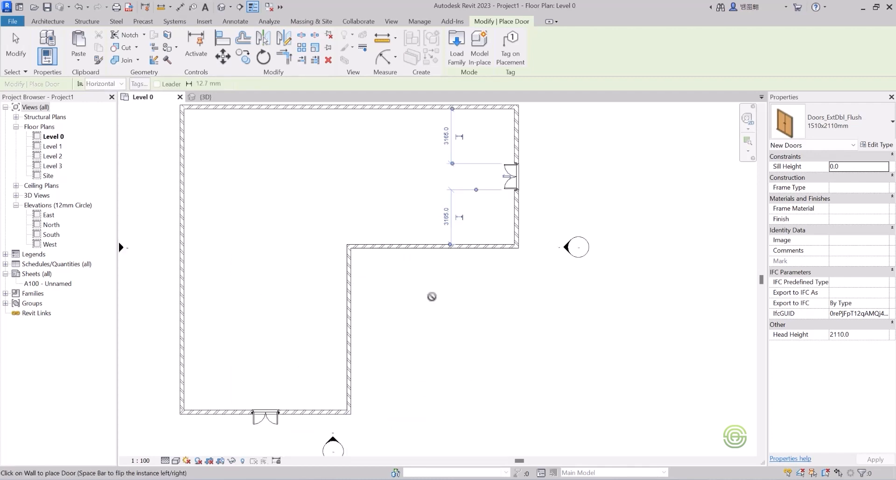
scroll(432, 296, down, 1)
click(254, 293)
click(397, 166)
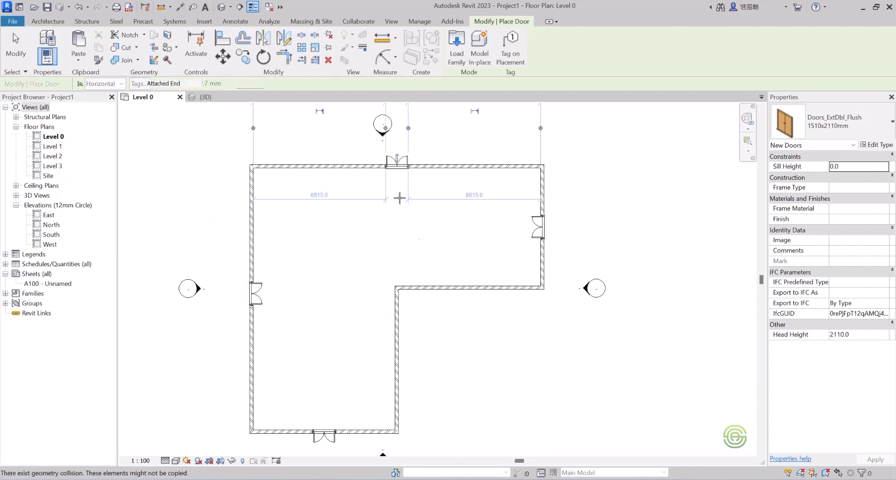
Switch to the Doors_IntSgl 910x2110mm type and place two single doors in the inner-corner walls of the L, then exit the tool.
click(833, 131)
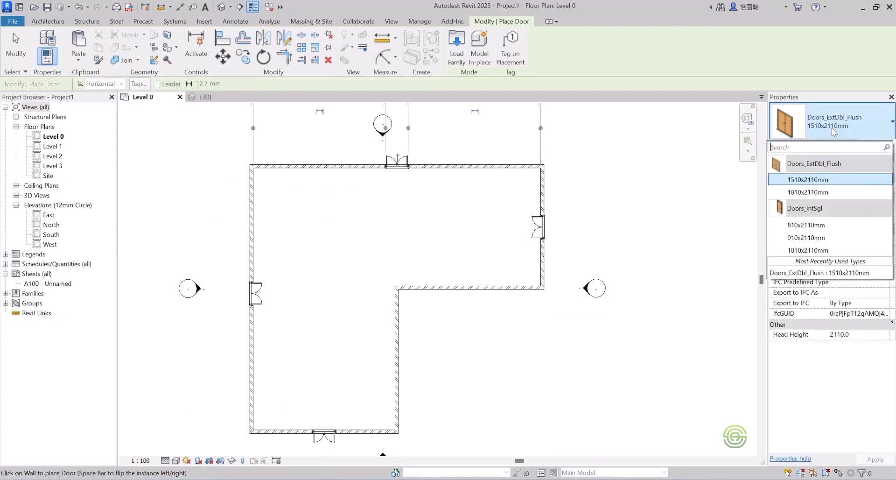
click(806, 238)
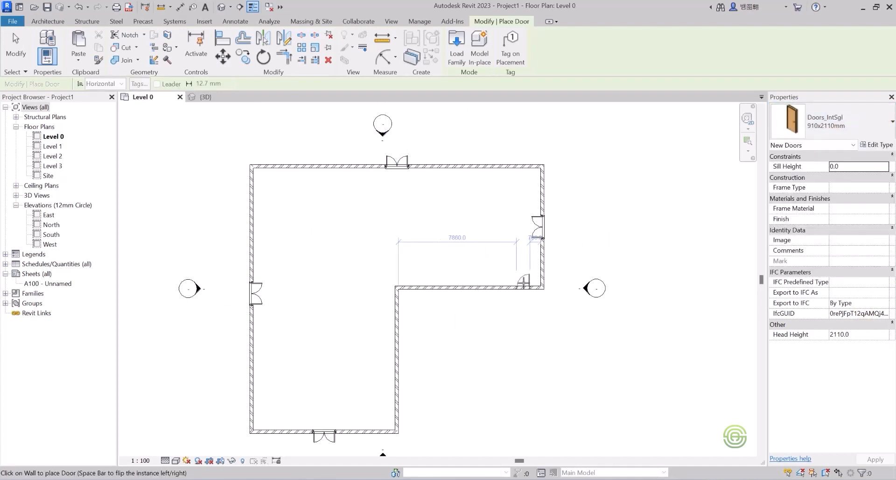
click(524, 281)
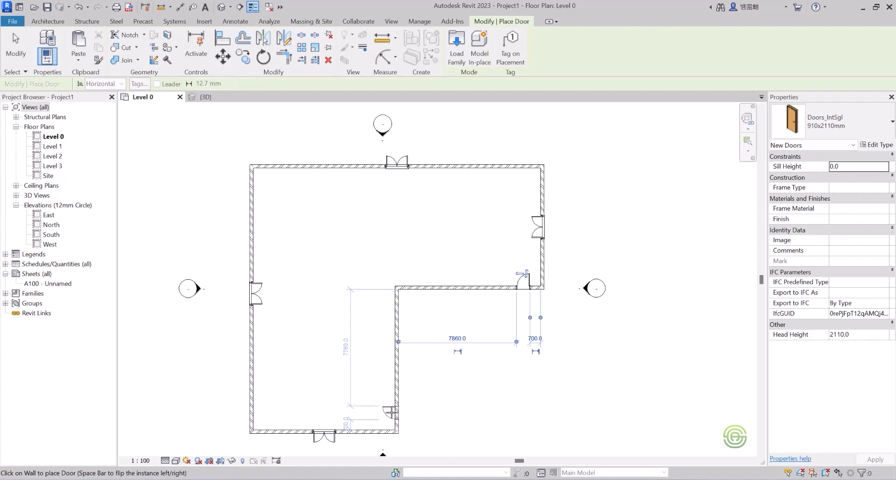
click(391, 411)
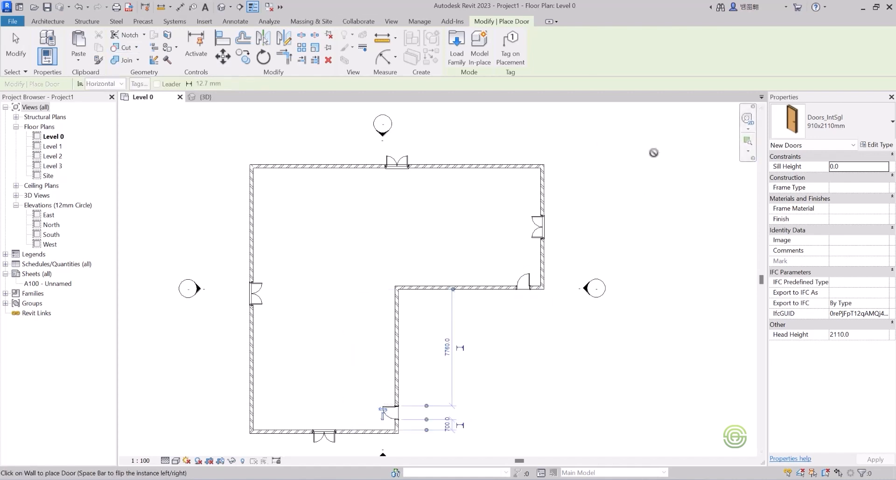
key(Escape)
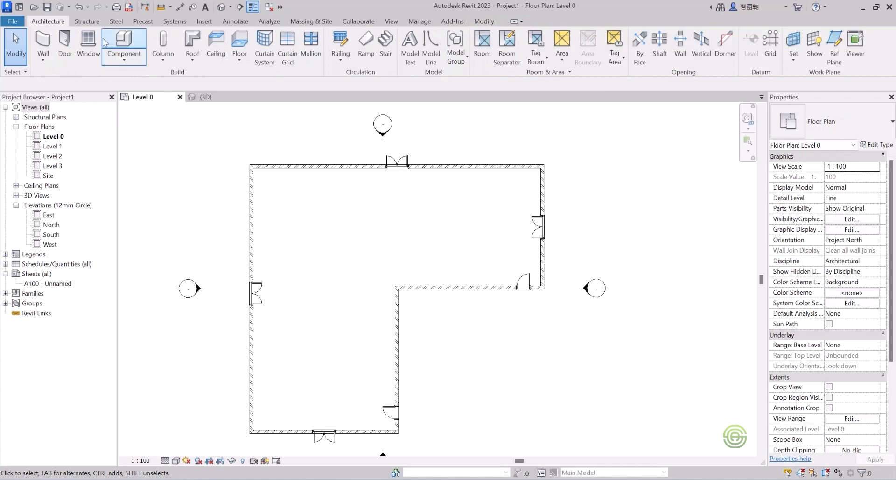
Start the Window tool with Windows_Sgl_Plain 1360x910mm and place pairs of windows along the right, inner-corner and bottom walls.
click(92, 49)
click(852, 123)
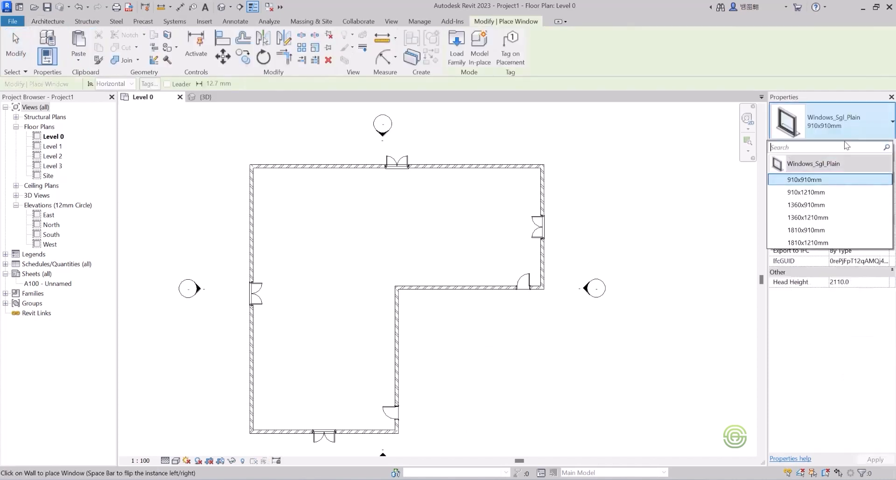
click(821, 205)
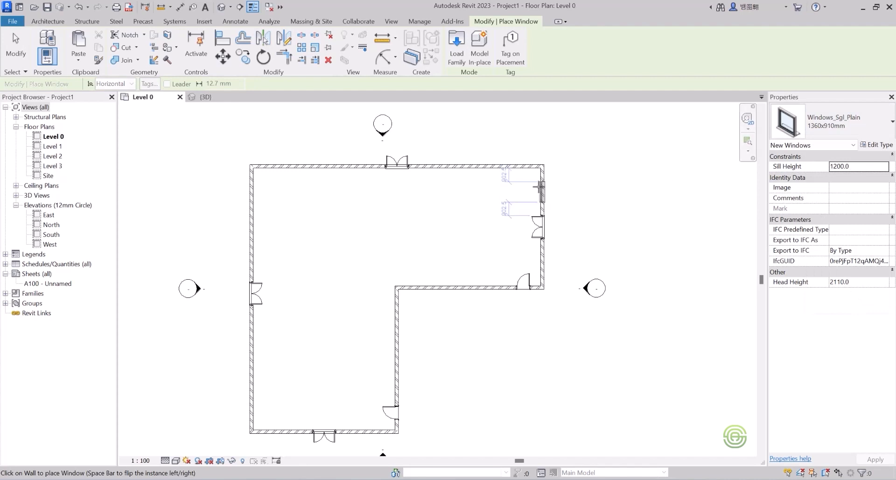
click(539, 192)
click(538, 260)
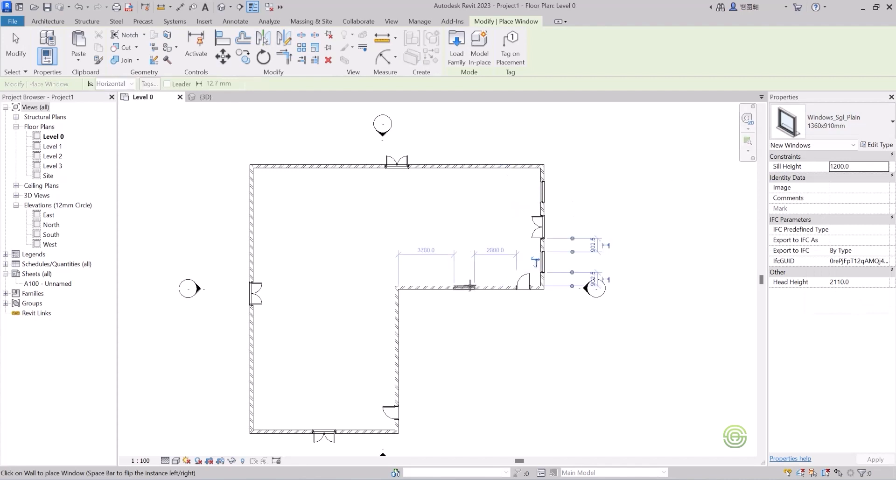
click(485, 287)
click(431, 287)
click(396, 317)
click(392, 362)
click(283, 430)
click(365, 430)
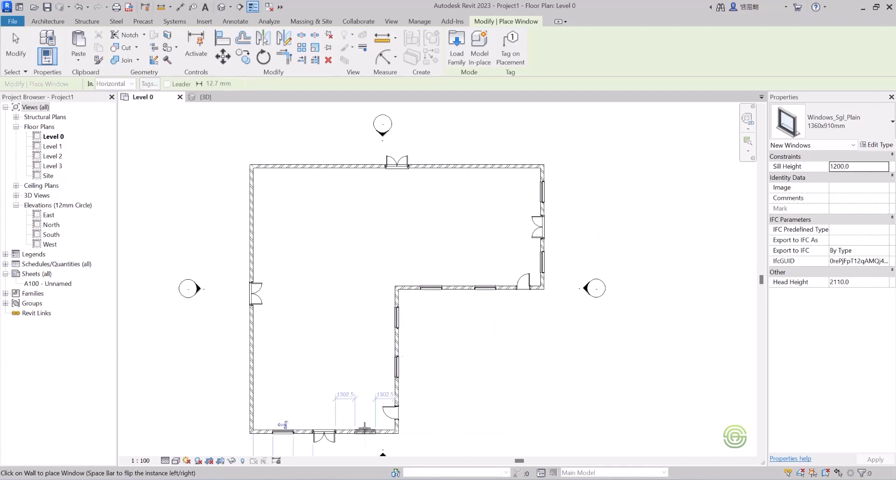
Place four windows each along the left and top exterior walls, then exit the Window tool.
click(255, 394)
click(256, 344)
click(255, 251)
click(256, 204)
click(295, 167)
click(345, 167)
click(434, 167)
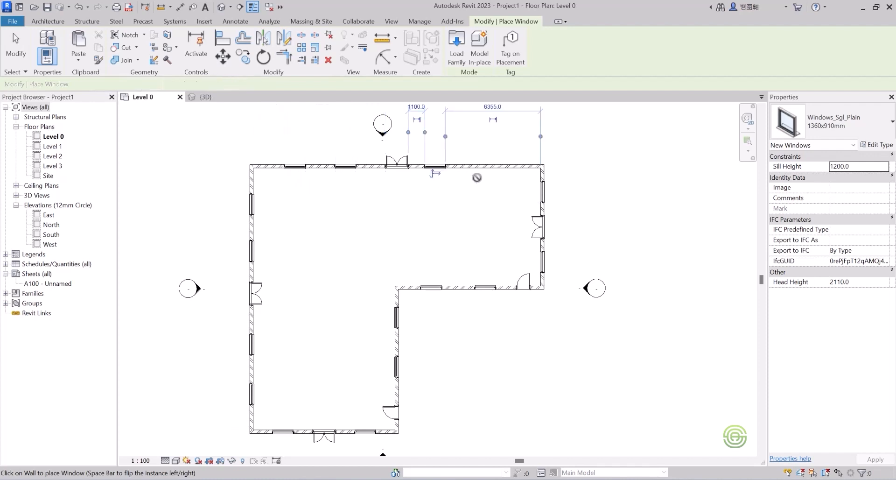
click(492, 167)
key(Escape)
key(Escape)
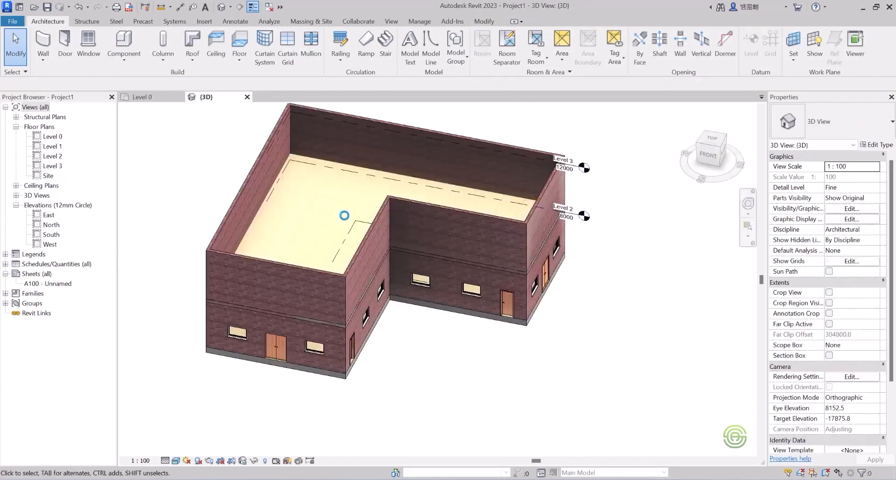
Orbit and zoom the 3D view to examine the placed doors and windows.
scroll(393, 262, down, 1)
shift+middle_drag(372, 267, 327, 216)
shift+middle_drag(400, 230, 405, 289)
scroll(406, 259, down, 2)
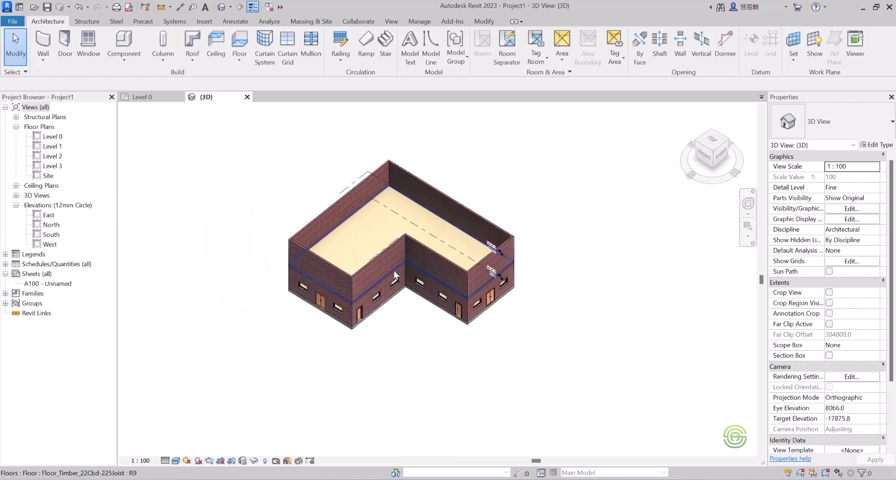
Open the Level 0 ceiling plan and examine it.
click(142, 97)
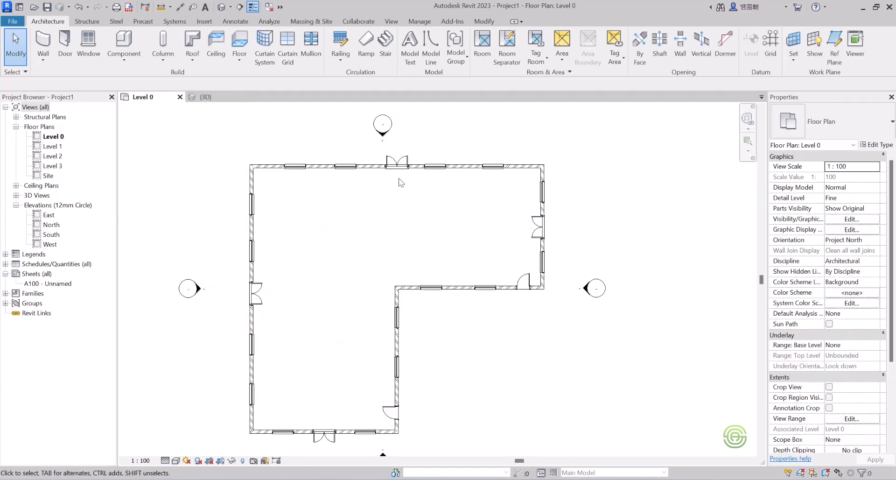
scroll(476, 235, down, 3)
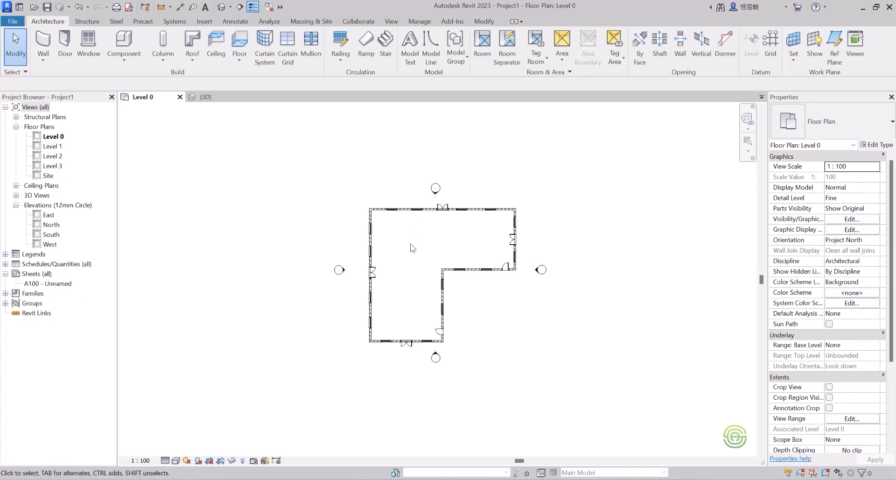
click(16, 187)
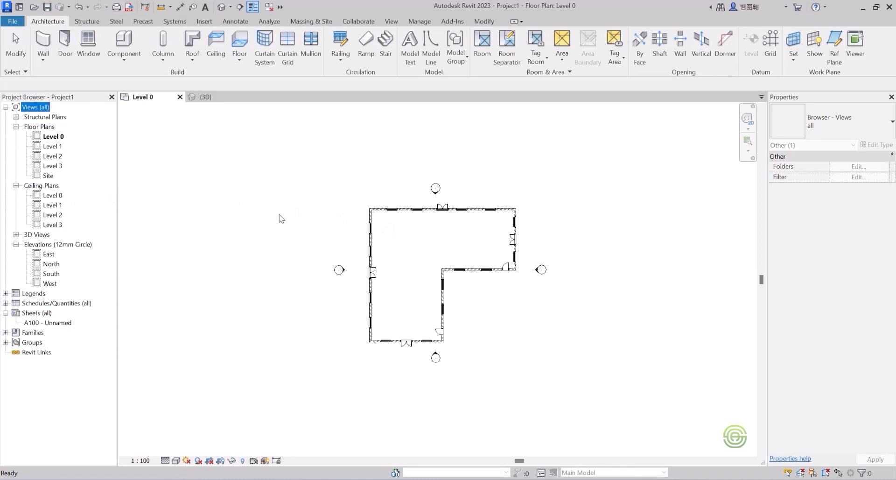
double_click(52, 196)
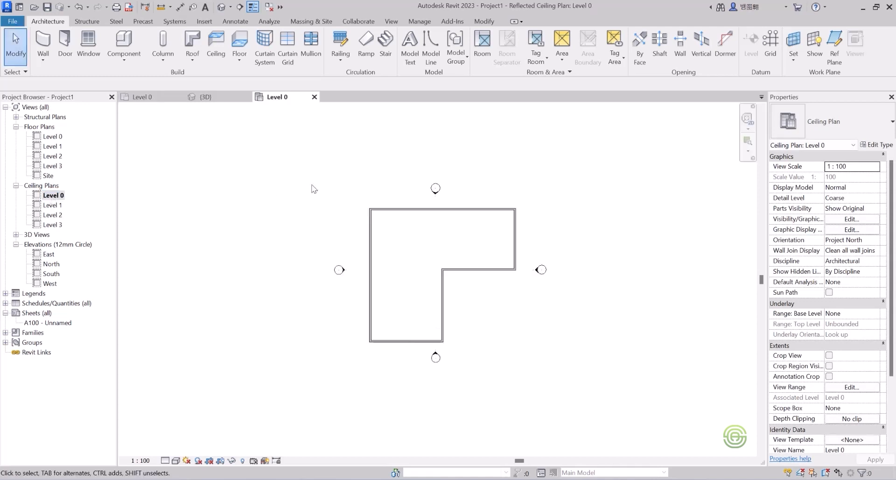
scroll(452, 243, up, 3)
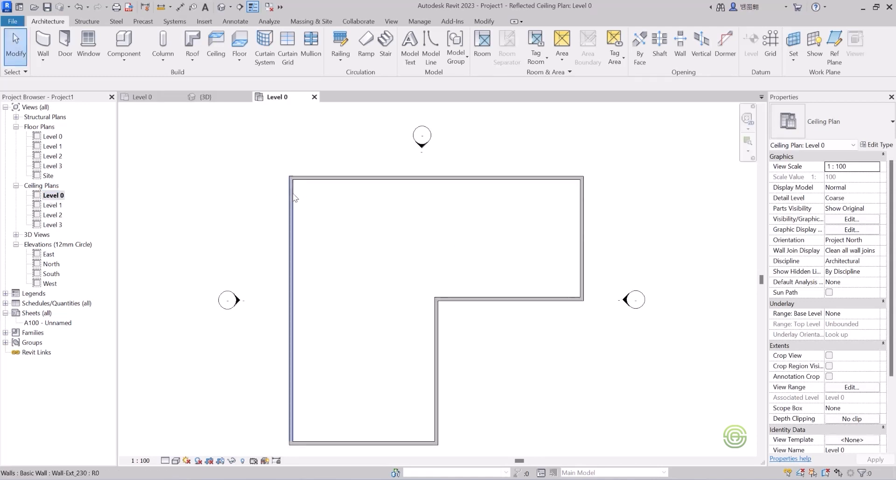
scroll(294, 194, down, 1)
Open the East elevation to examine the doors and windows on that facade.
click(144, 97)
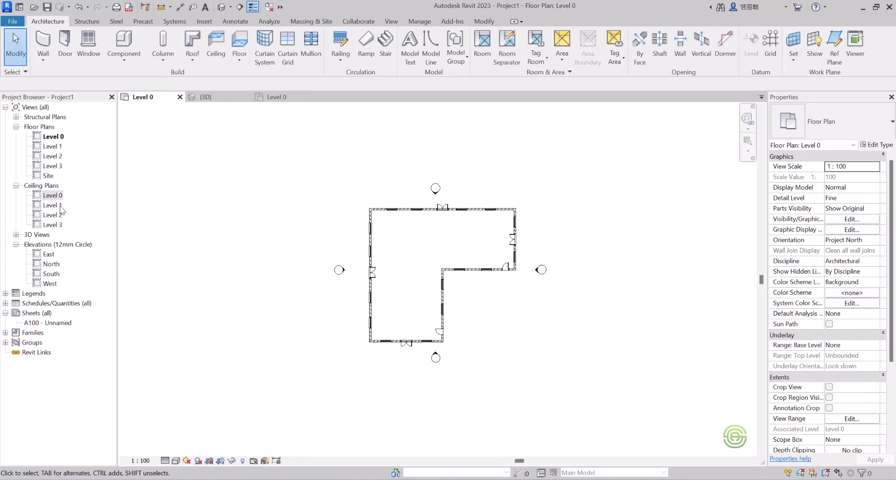
double_click(48, 254)
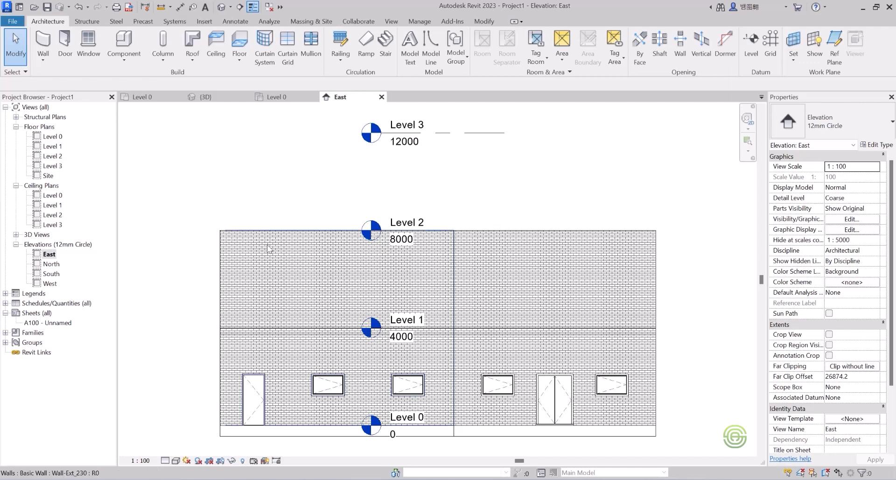
scroll(287, 300, up, 3)
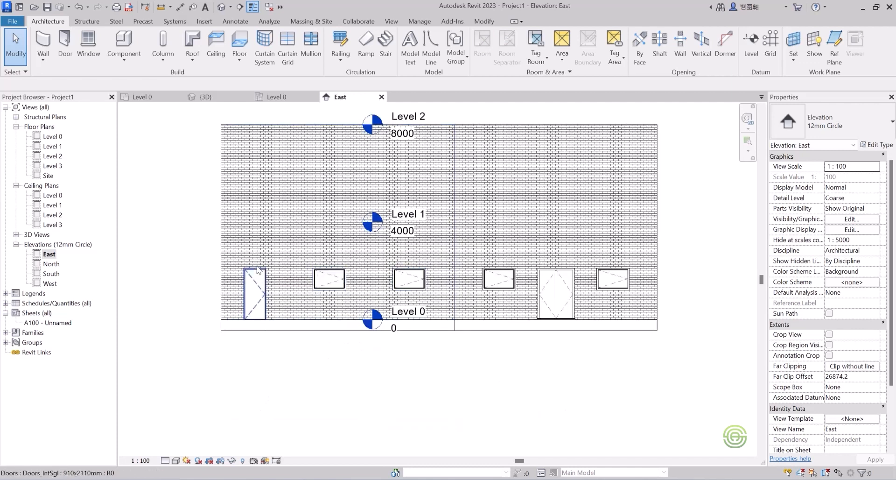
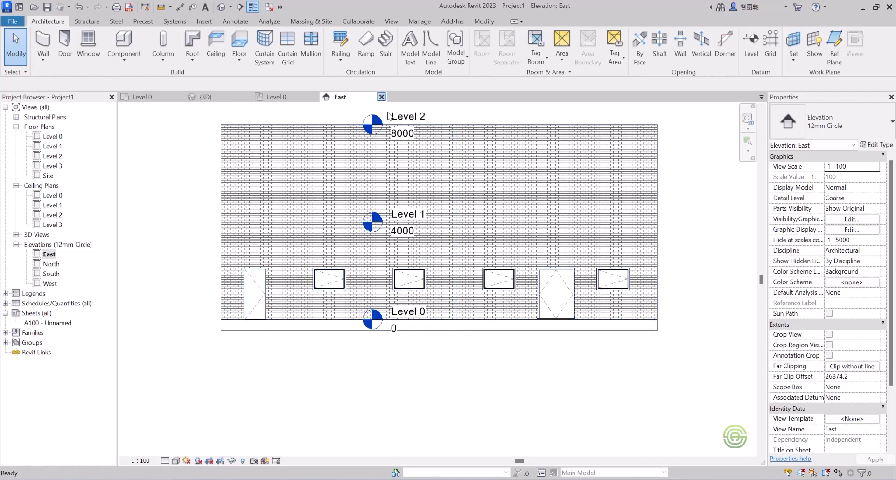
Place a 600x600mm_Grid compound ceiling automatically in the L-shaped room on the Level 0 ceiling plan.
click(381, 96)
click(279, 97)
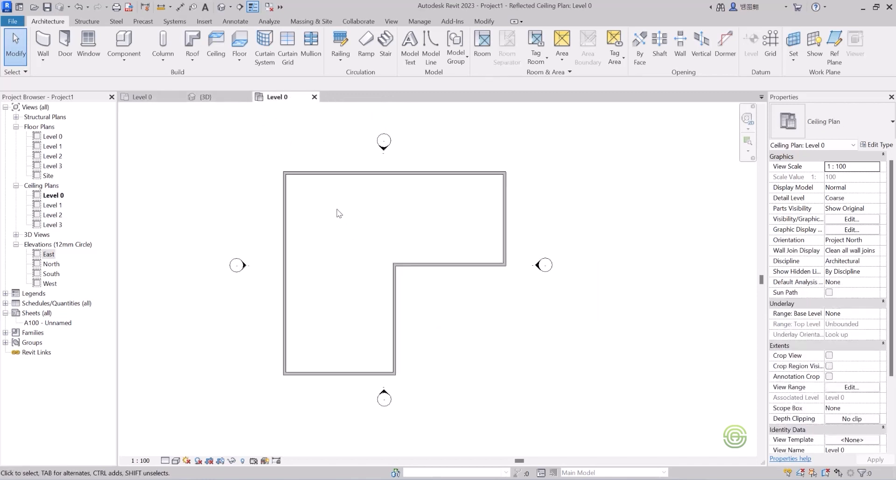
click(214, 46)
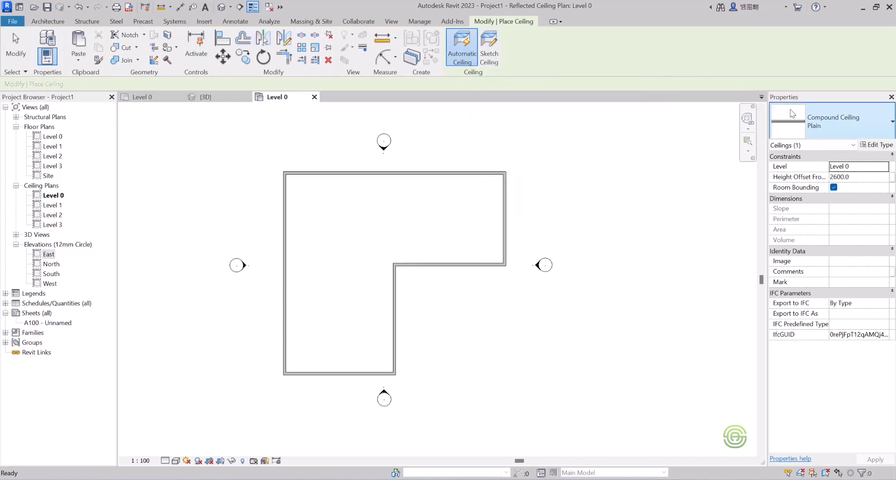
click(845, 120)
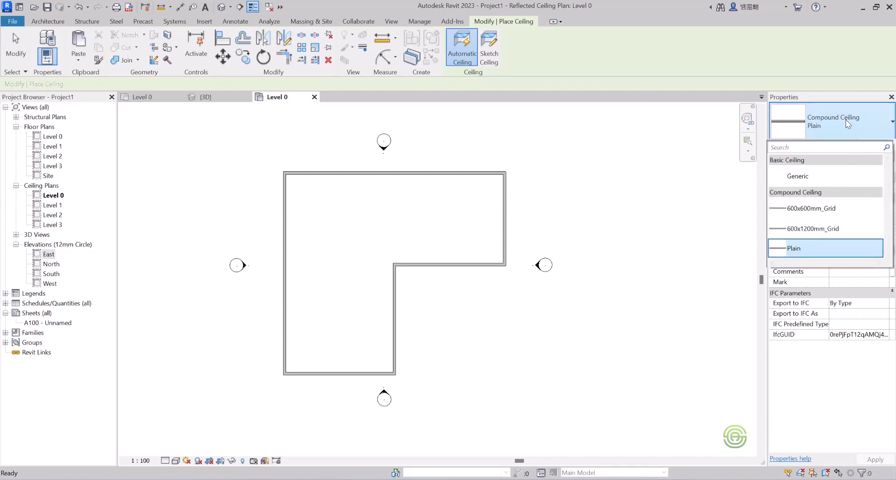
click(814, 213)
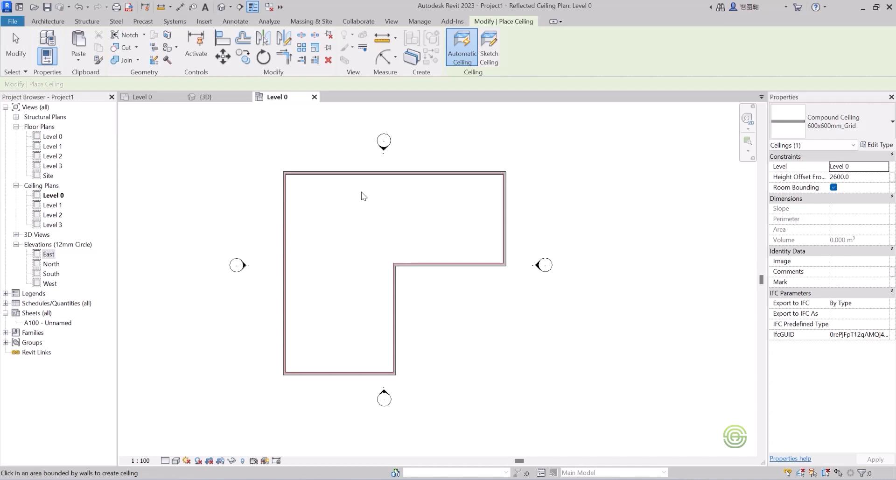
scroll(355, 274, up, 3)
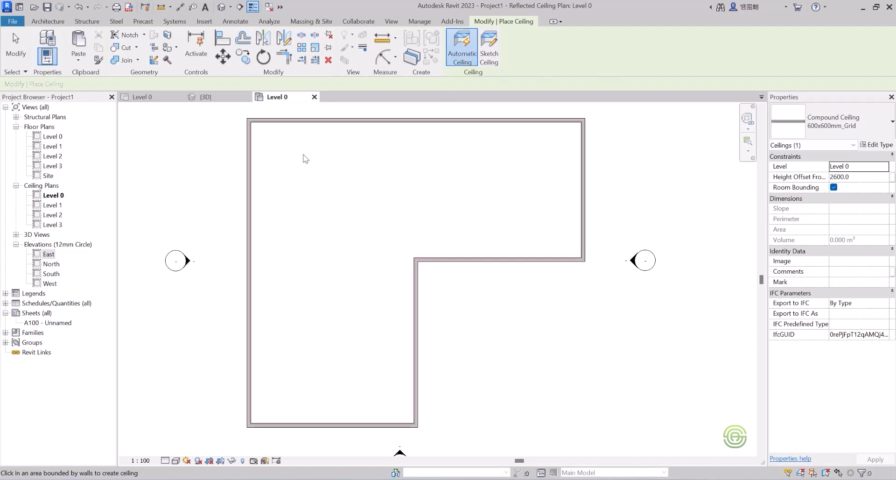
click(335, 175)
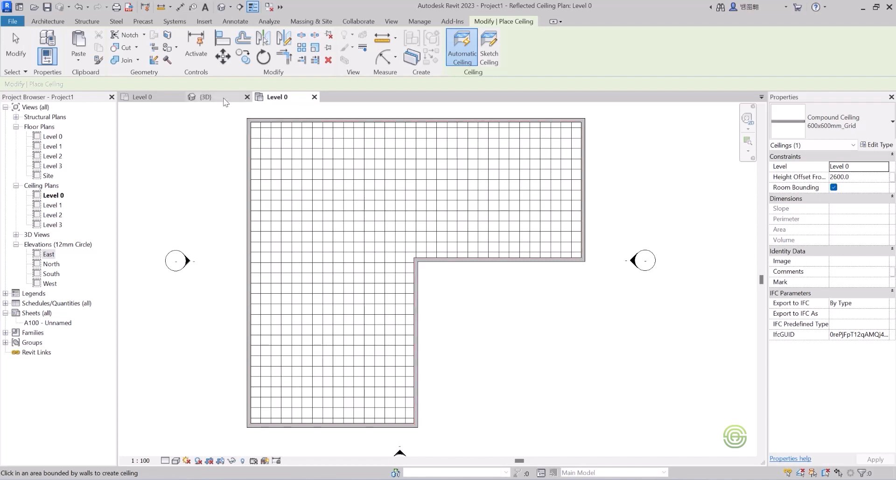
Exit the Ceiling tool and turn on the section box in the 3D view.
click(209, 98)
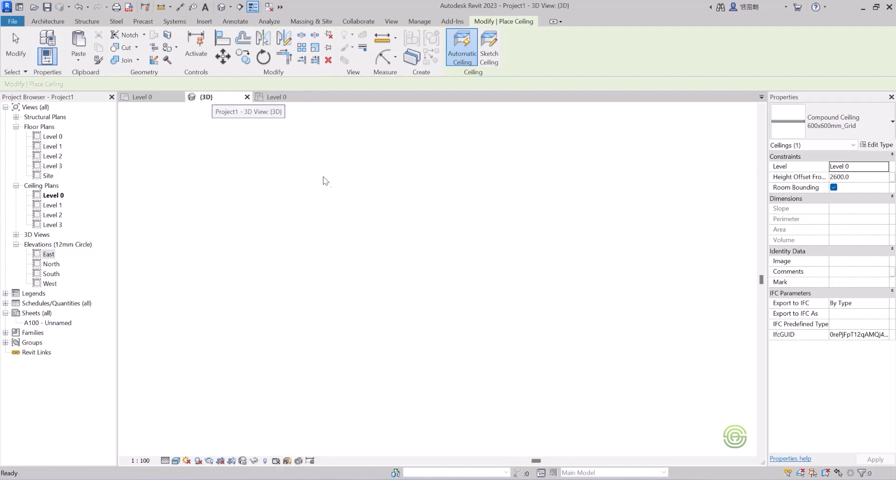
scroll(375, 338, up, 3)
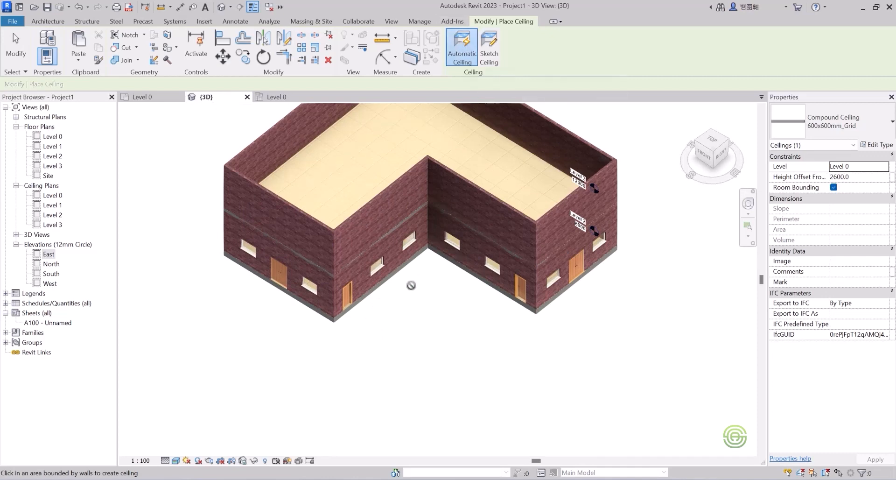
key(Escape)
scroll(416, 248, down, 3)
shift+middle_drag(415, 248, 422, 227)
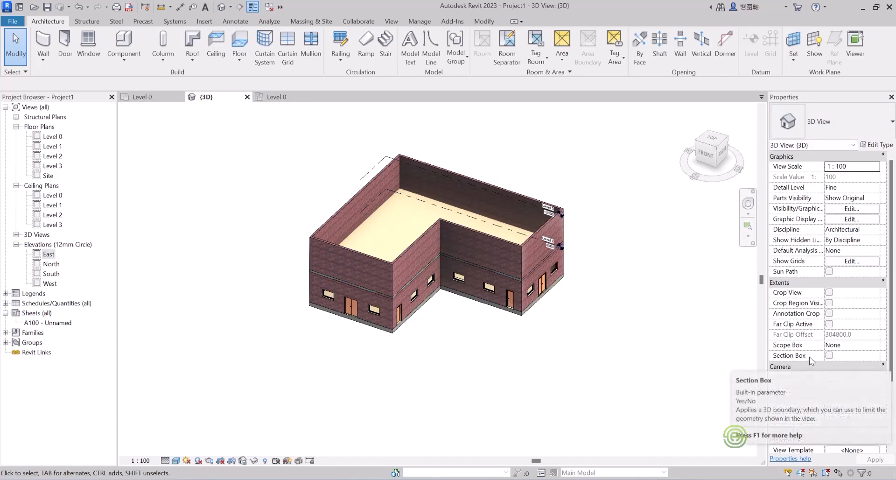
click(828, 356)
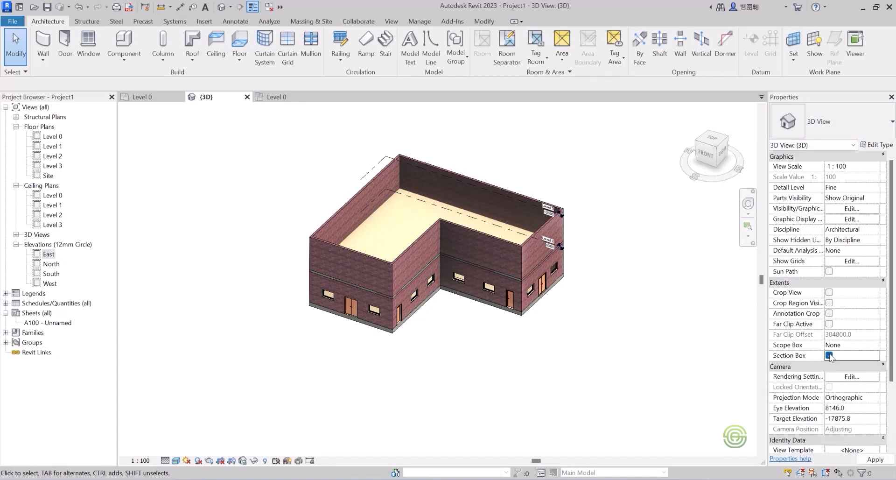
scroll(294, 270, down, 3)
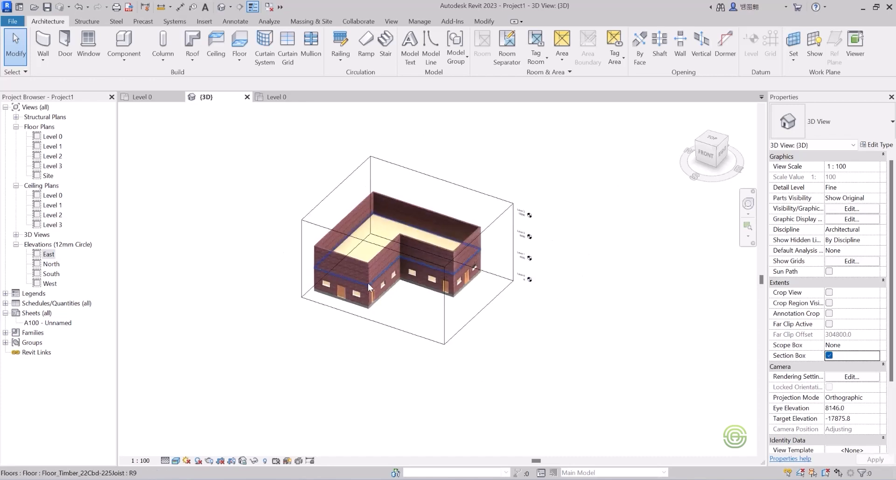
scroll(295, 287, up, 2)
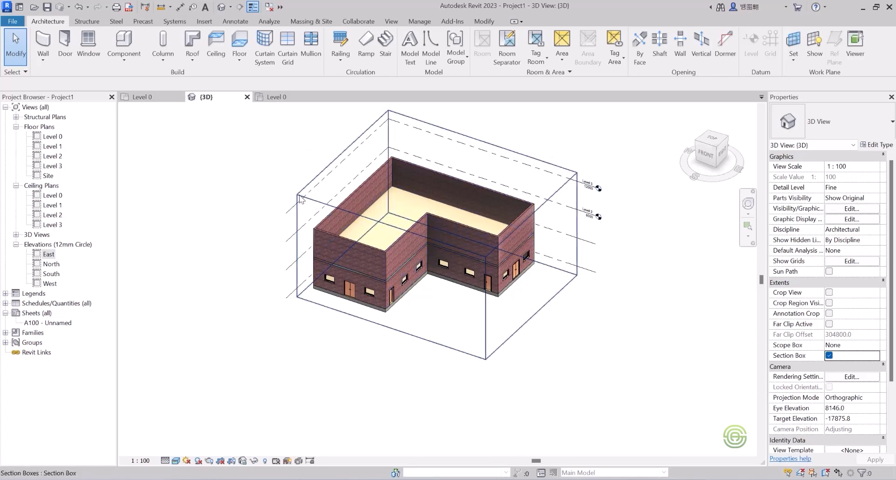
Select the section box and drag its faces inward to cut through the building.
click(379, 261)
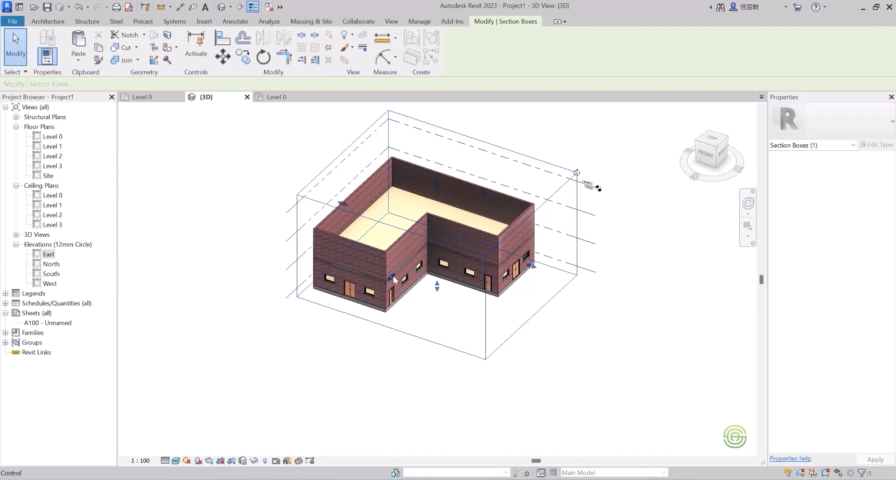
middle_drag(380, 234, 486, 274)
scroll(486, 274, up, 3)
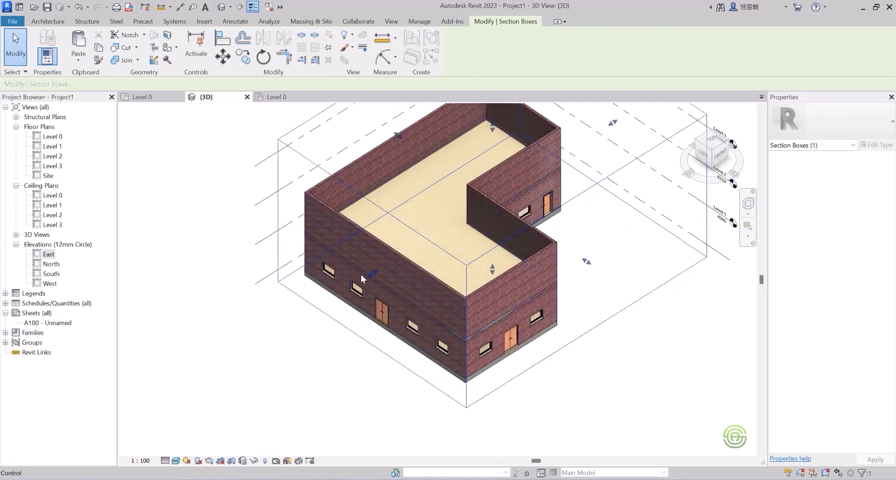
scroll(331, 308, down, 3)
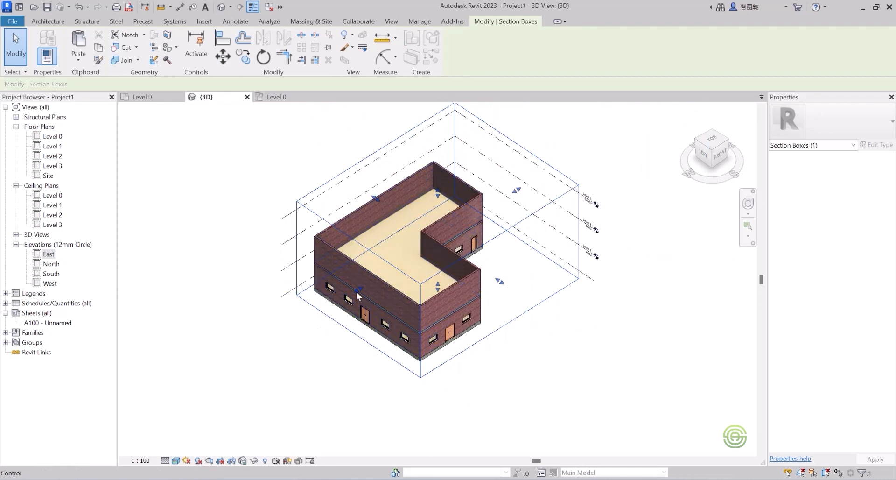
drag(357, 295, 381, 283)
scroll(384, 286, up, 2)
shift+middle_drag(390, 292, 428, 279)
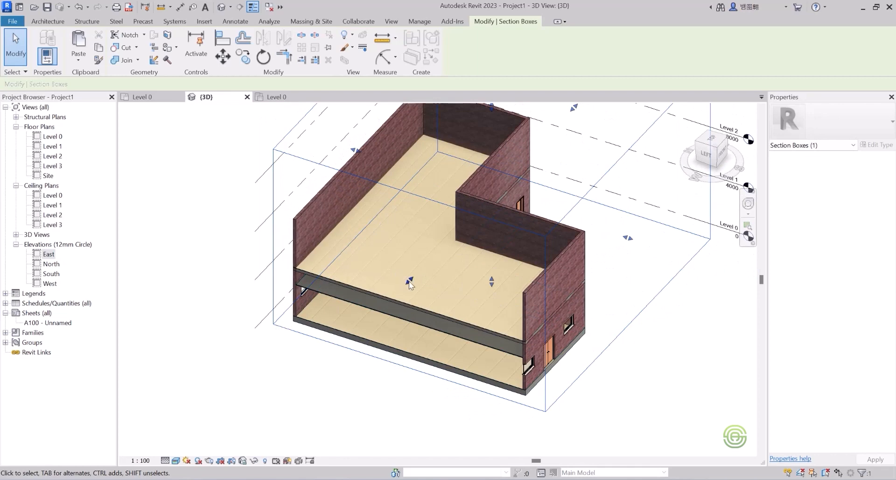
Switch the 3D view's visual style to Shaded.
scroll(455, 285, up, 1)
shift+middle_drag(479, 282, 490, 258)
scroll(462, 252, down, 3)
scroll(550, 236, up, 5)
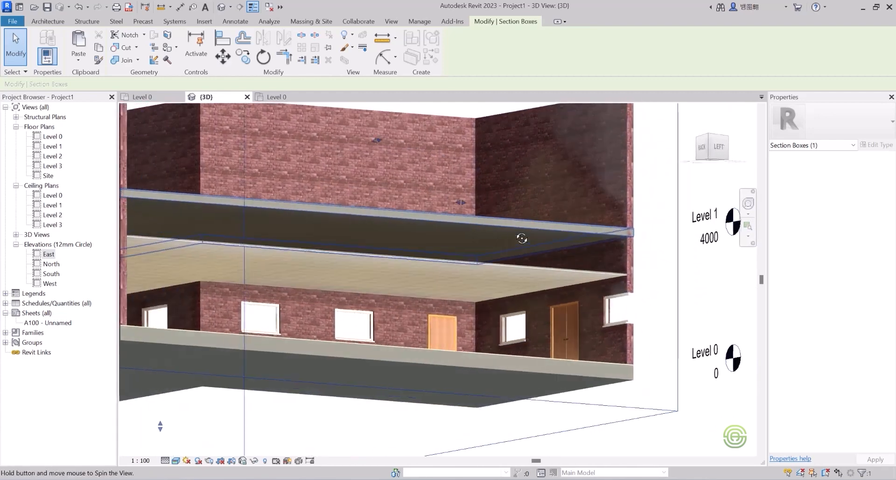
scroll(504, 238, down, 2)
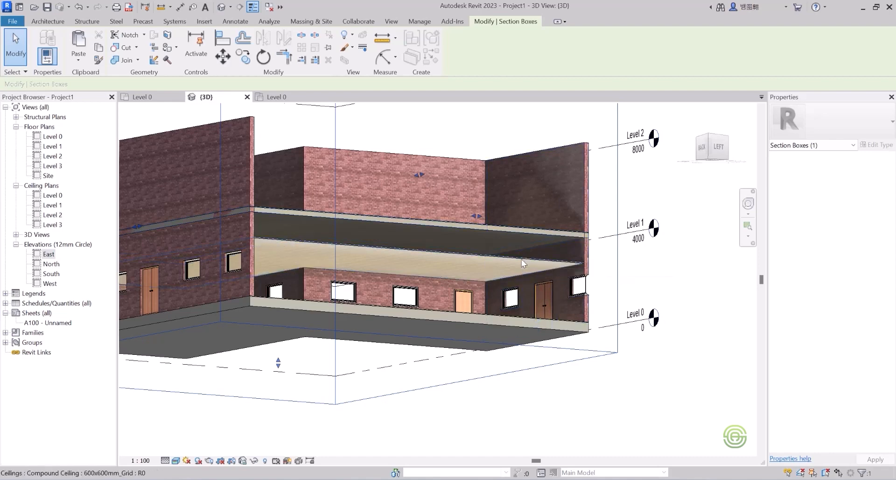
scroll(522, 262, up, 2)
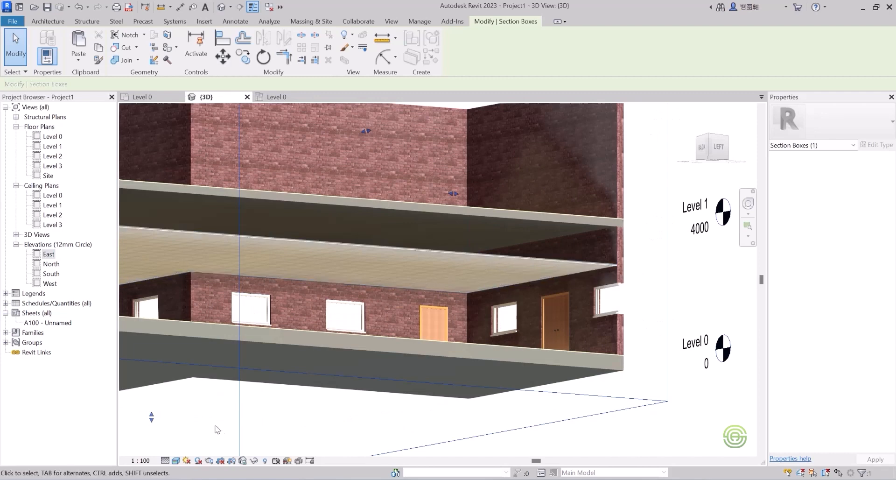
click(175, 460)
click(205, 436)
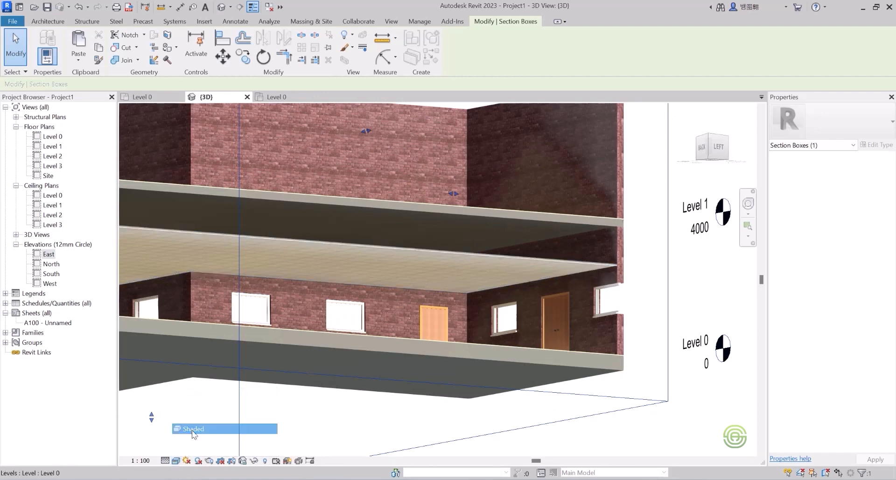
scroll(431, 277, up, 4)
scroll(488, 232, down, 3)
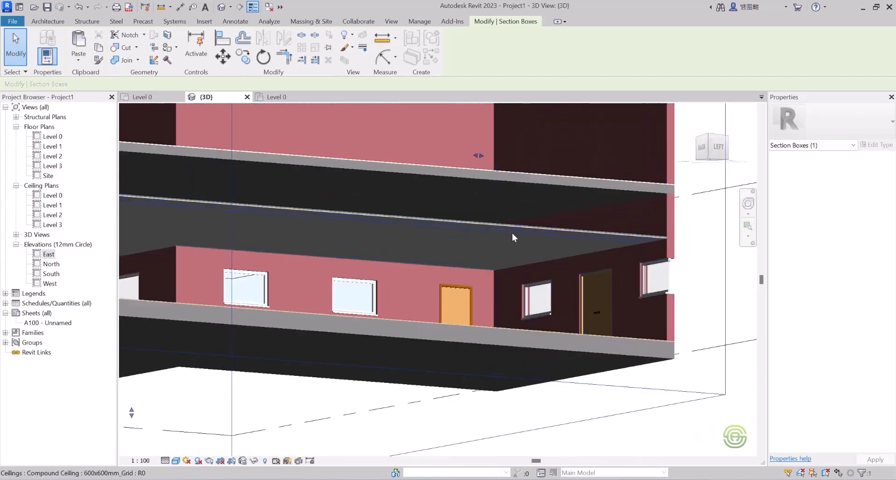
Move the 600x600mm_Grid ceiling to Level 1 and back to Level 0.
click(478, 222)
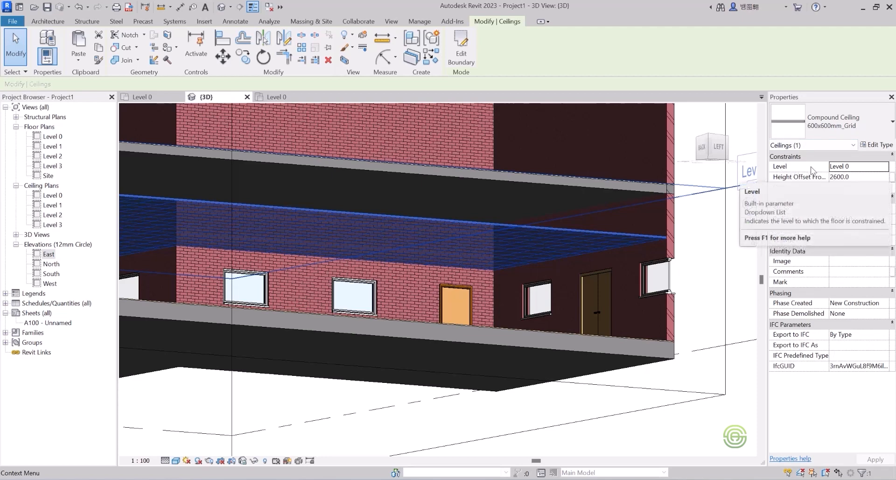
click(883, 168)
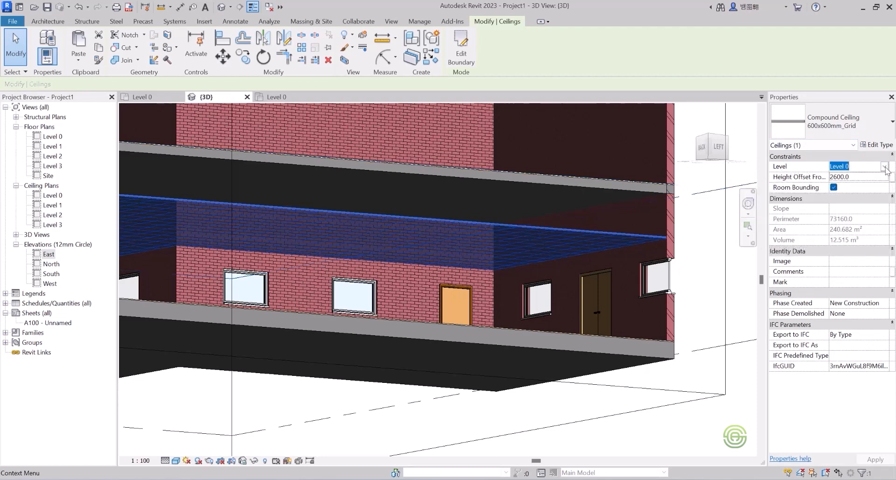
click(884, 167)
click(867, 186)
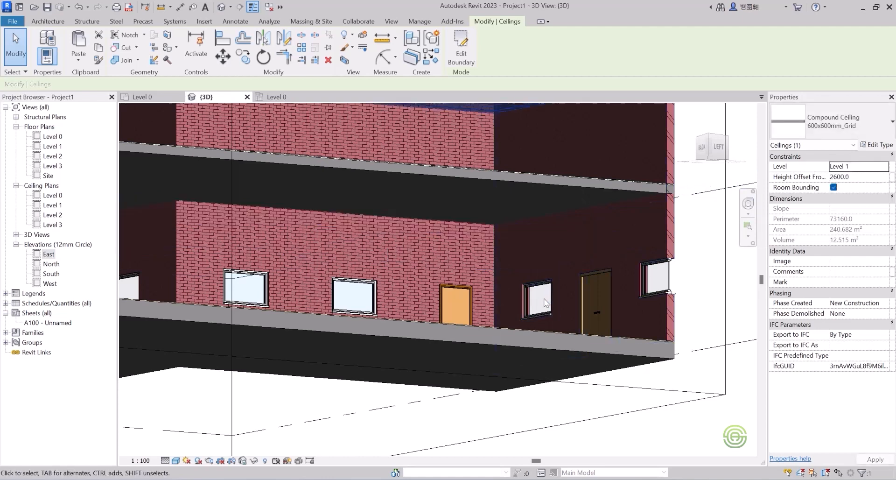
scroll(544, 298, down, 2)
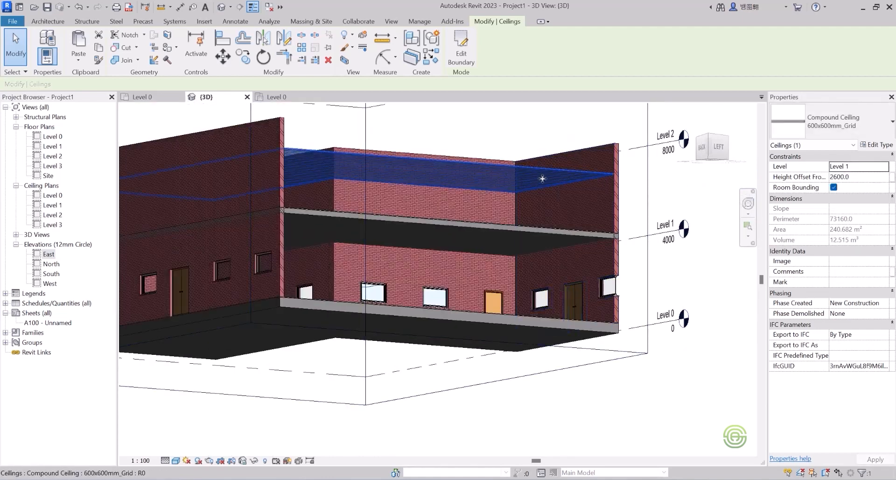
click(884, 167)
click(854, 177)
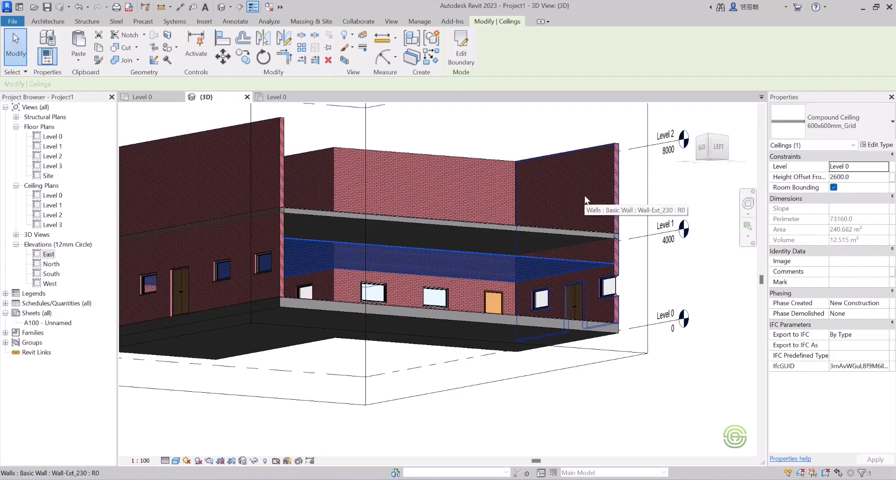
Move the Level 1 timber floor to Level 2 and back to Level 1.
click(529, 232)
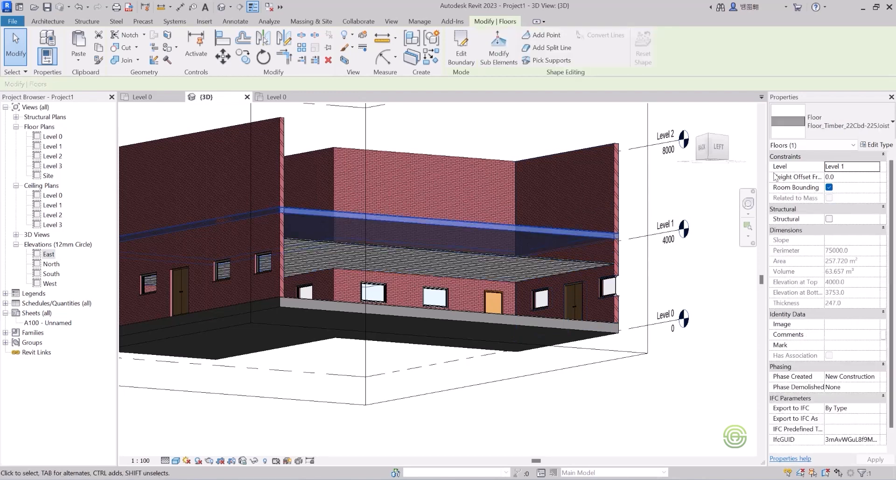
click(879, 166)
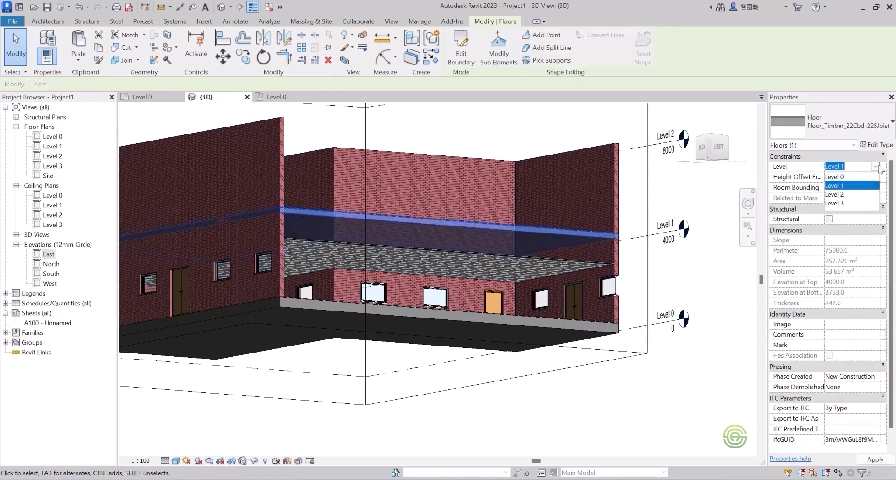
click(843, 195)
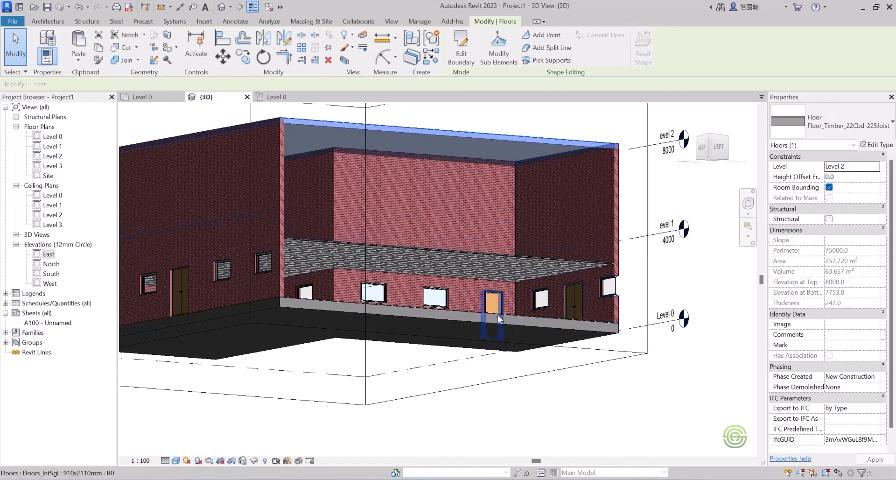
scroll(491, 323, down, 4)
scroll(555, 227, up, 3)
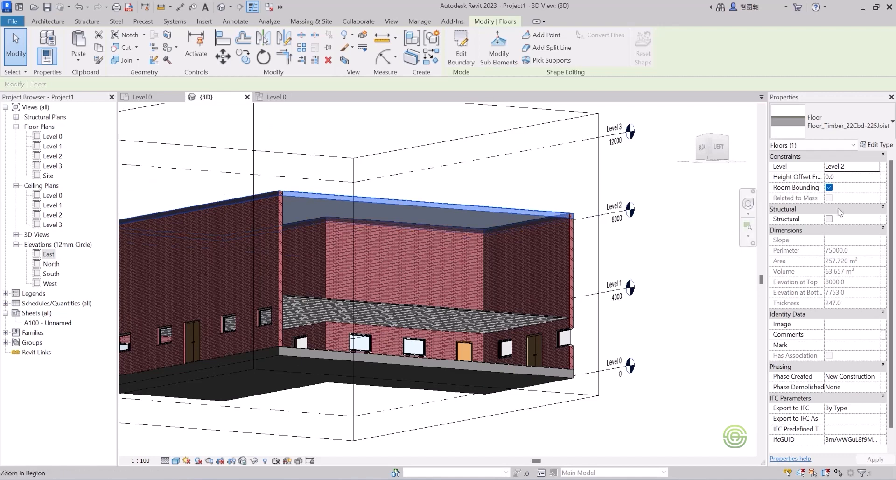
click(875, 167)
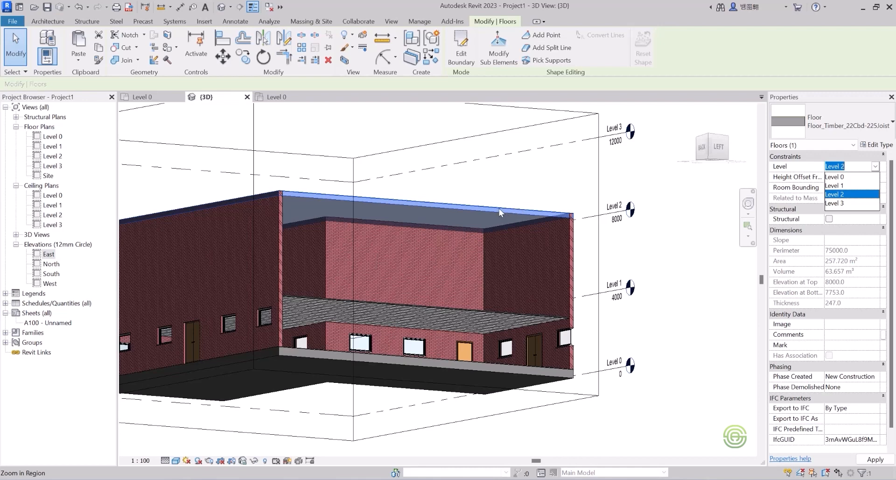
click(852, 186)
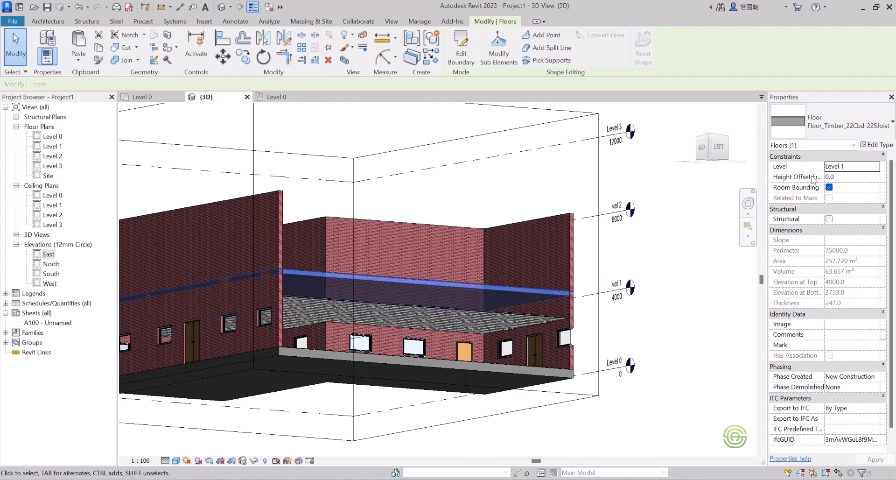
Set the Level 1 timber floor's height offset from level to 300.
click(838, 176)
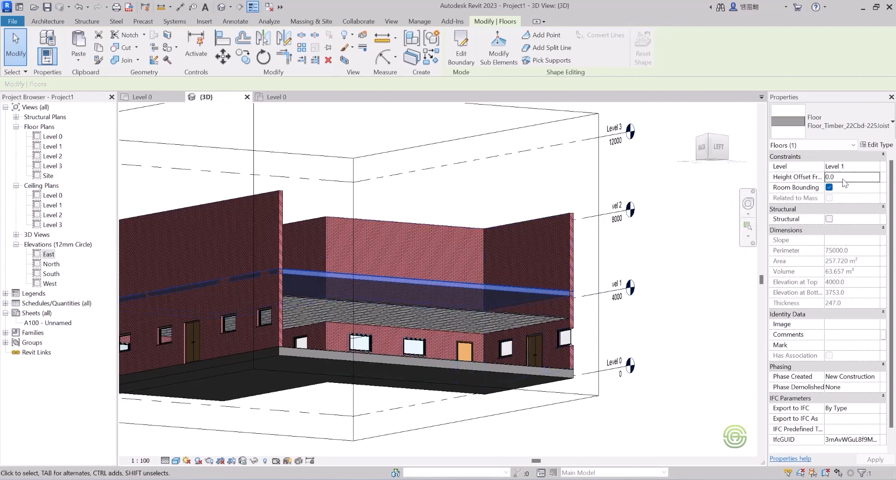
drag(840, 176, 817, 177)
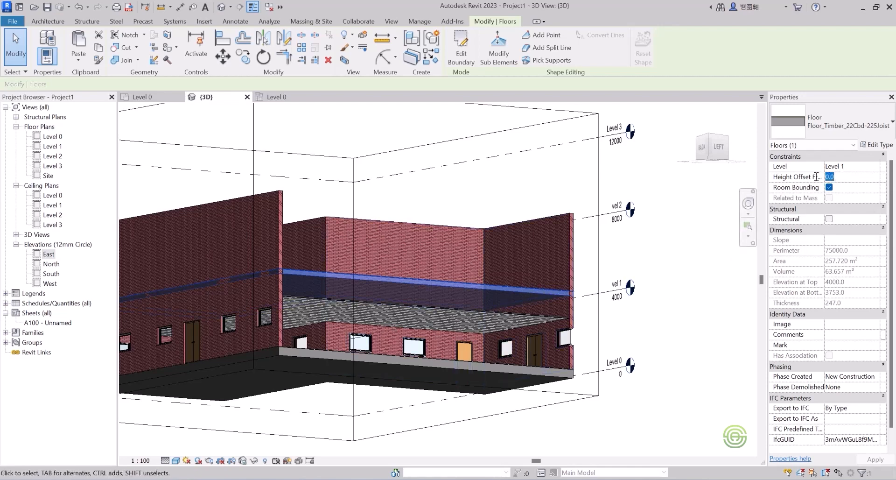
text(300)
key(Return)
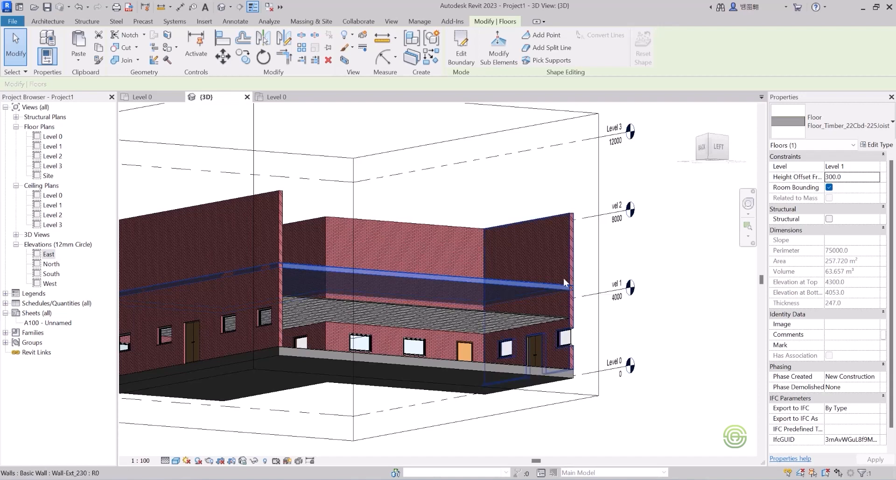
Set the Level 1 timber floor's height offset from level to 0.
click(850, 177)
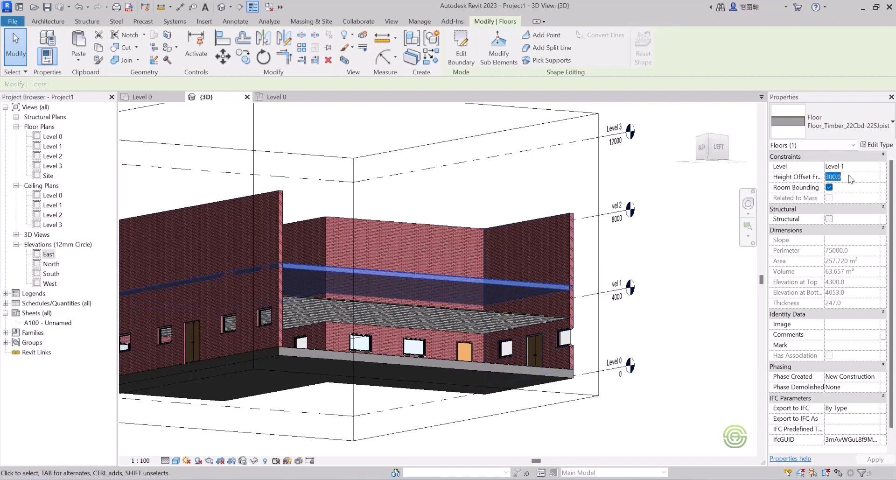
text(0.0)
Select the Level 0 600x600mm_Grid ceiling and set its height offset from level to 3600, then to 3300.
scroll(545, 317, up, 2)
click(547, 314)
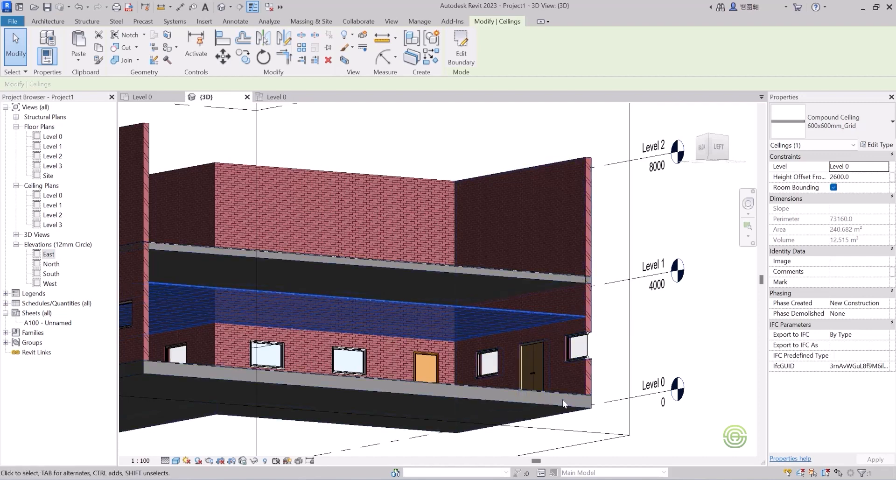
click(859, 176)
click(831, 176)
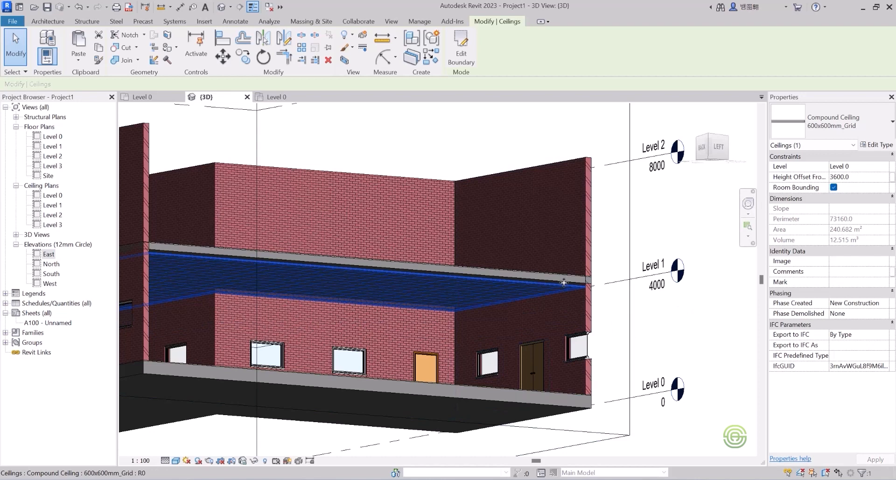
scroll(564, 282, up, 2)
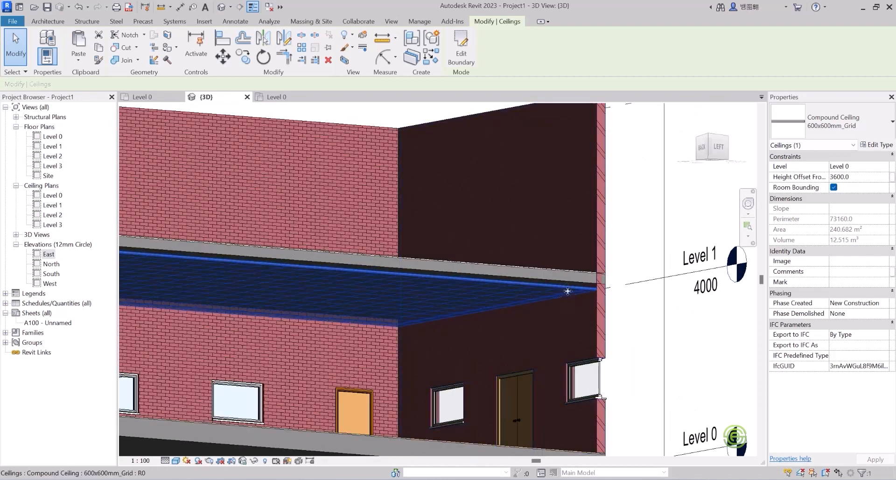
scroll(559, 295, down, 2)
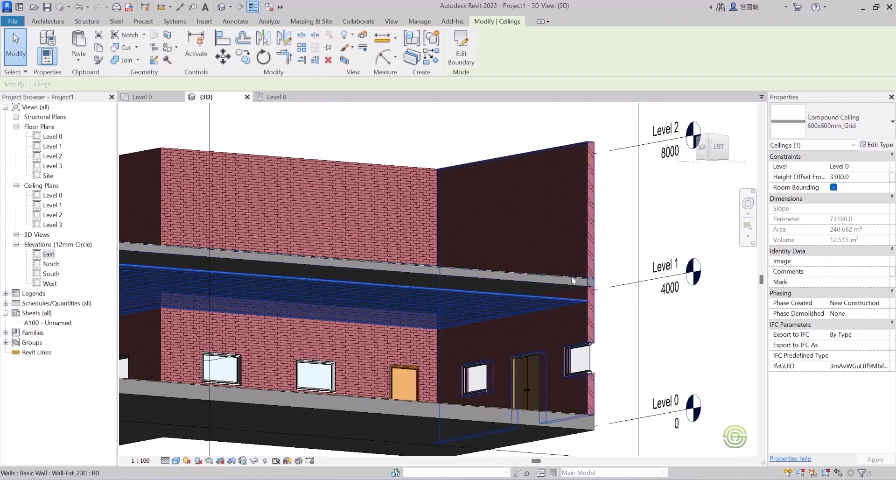
Orbit and zoom the 3D view to review the building and its ceilings from above.
scroll(547, 249, down, 5)
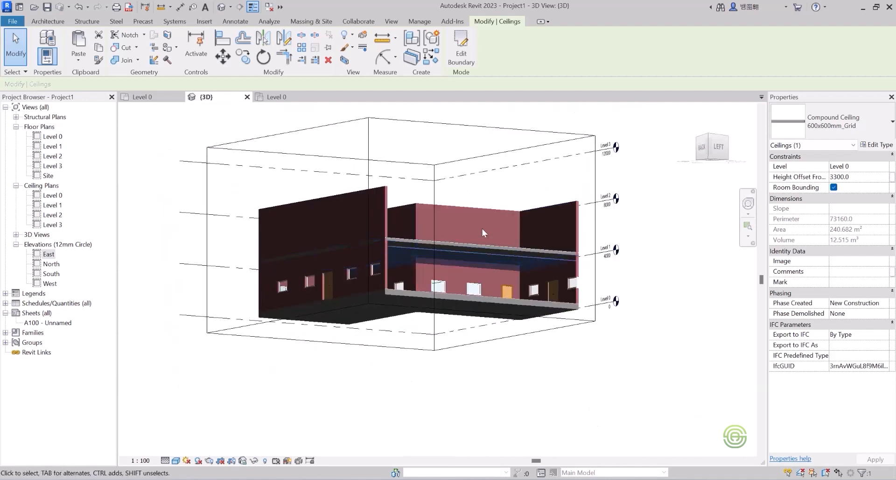
shift+middle_drag(464, 308, 468, 386)
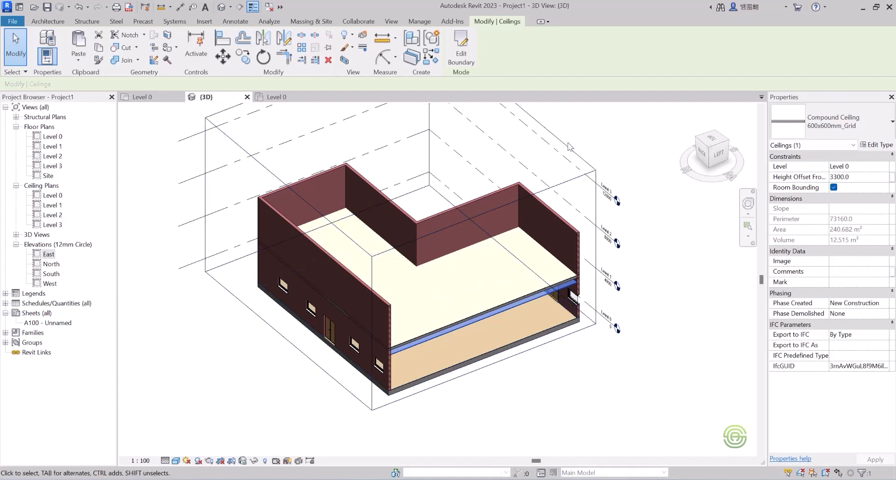
click(565, 146)
drag(484, 293, 540, 336)
click(642, 178)
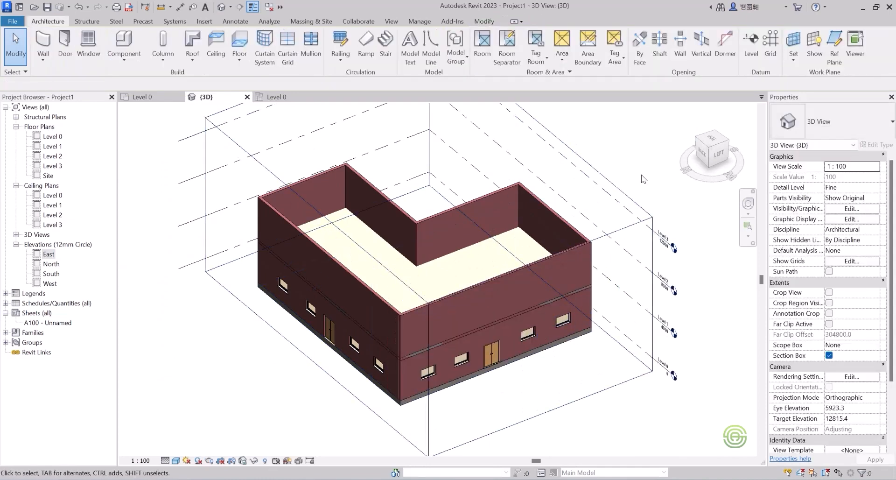
scroll(494, 281, down, 3)
shift+middle_drag(485, 282, 312, 310)
scroll(311, 309, up, 2)
In the Level 0 ceiling plan, sketch a ceiling with a rectangular boundary over the upper wing and a smaller rectangle inside it.
click(278, 98)
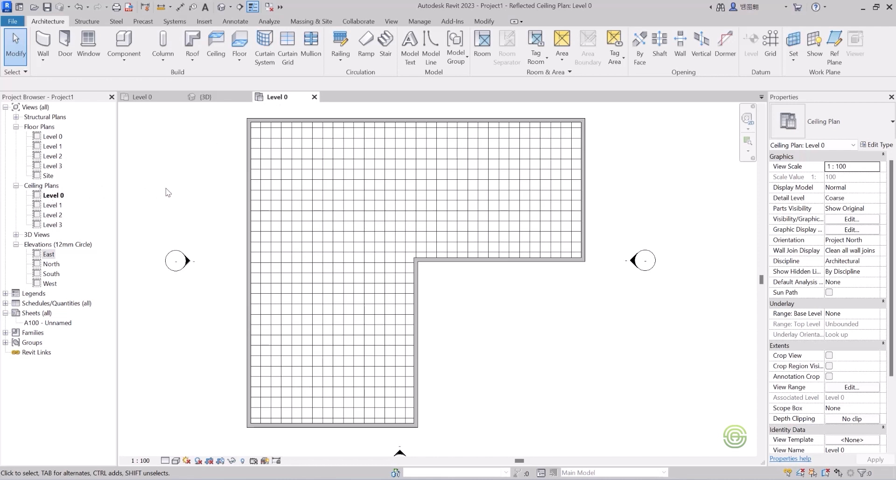
click(222, 57)
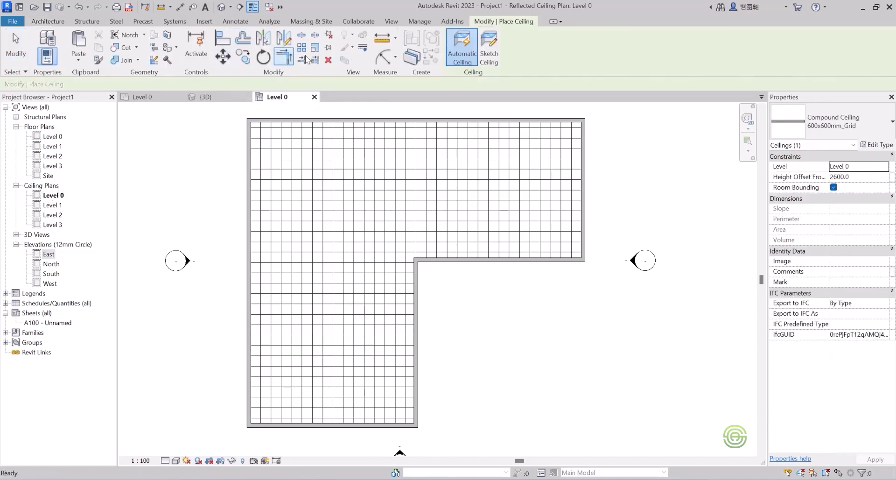
click(494, 45)
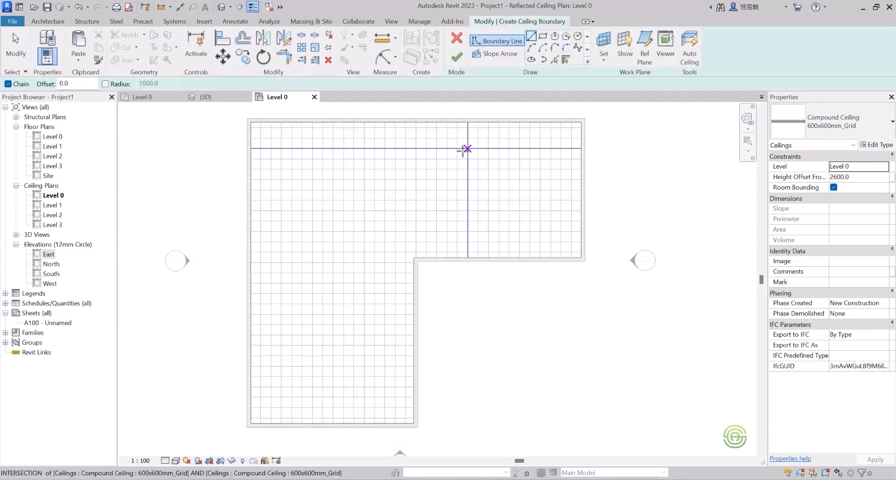
click(544, 38)
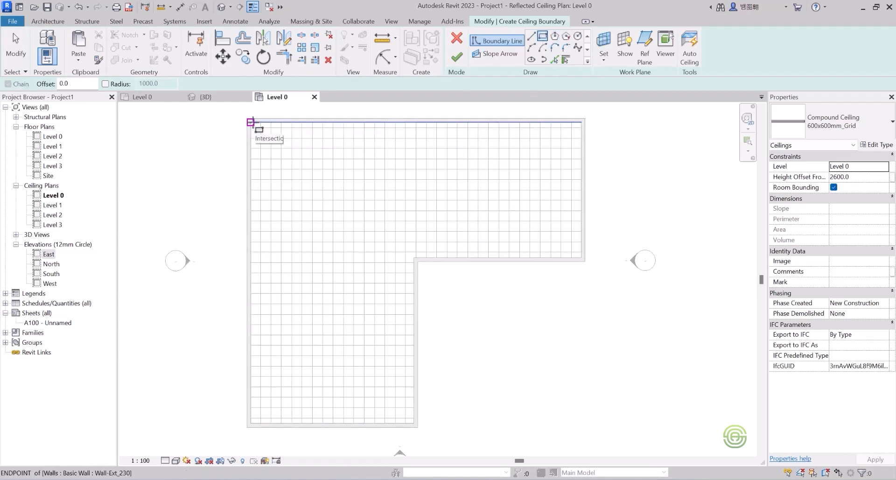
click(251, 123)
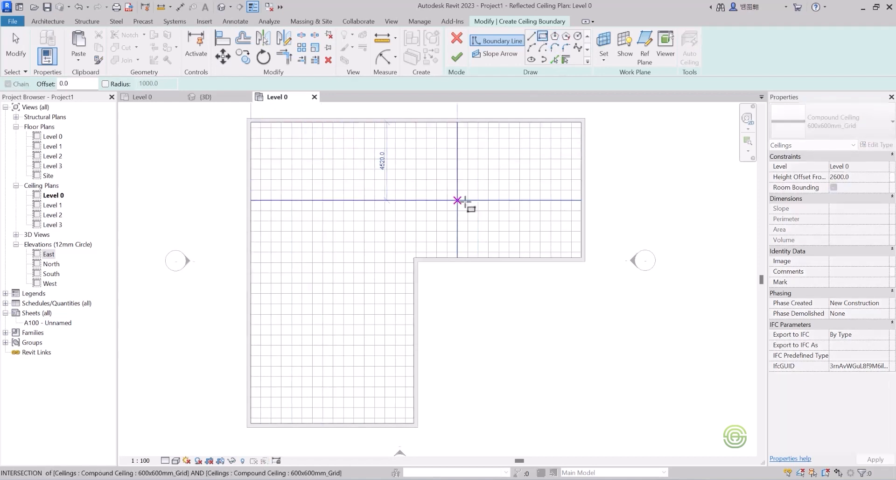
click(581, 257)
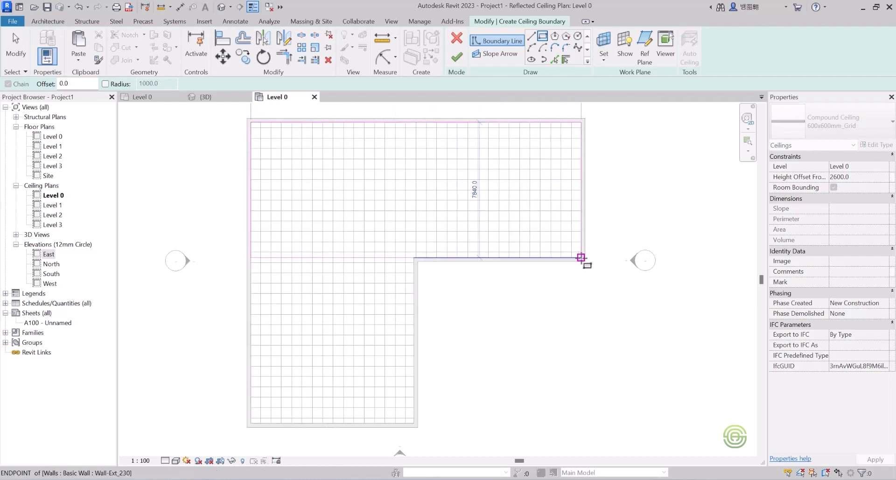
scroll(285, 135, up, 2)
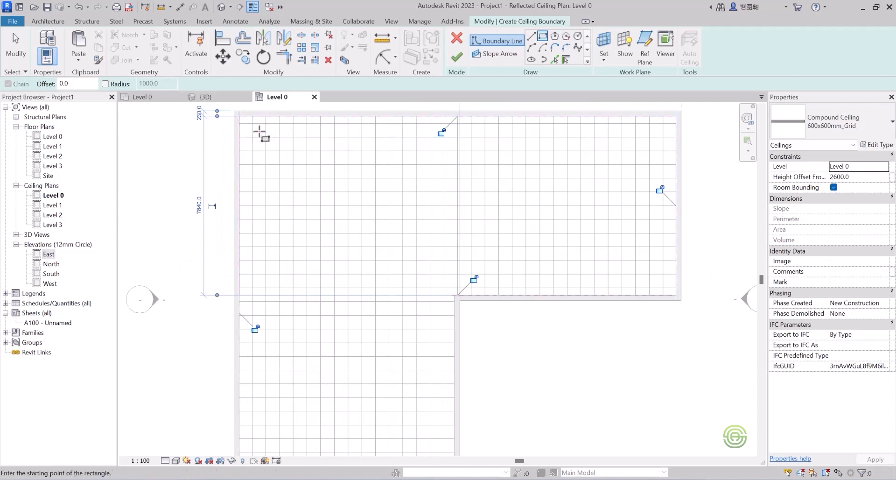
click(266, 136)
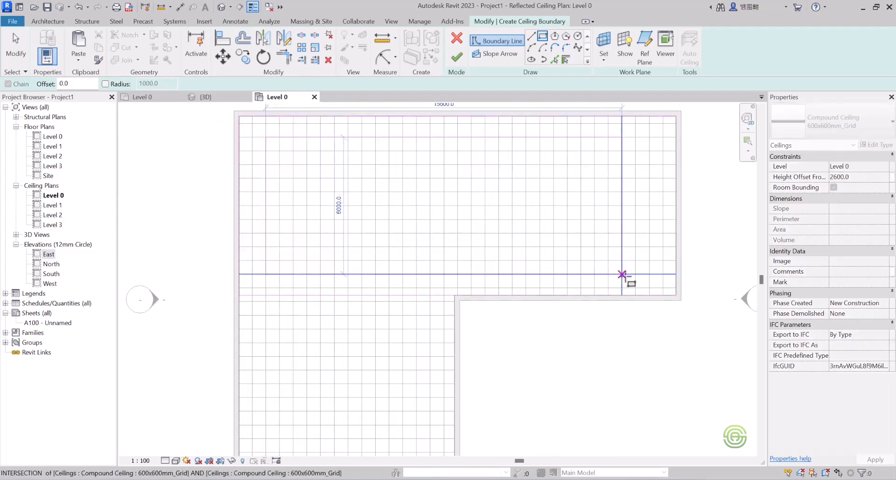
click(648, 274)
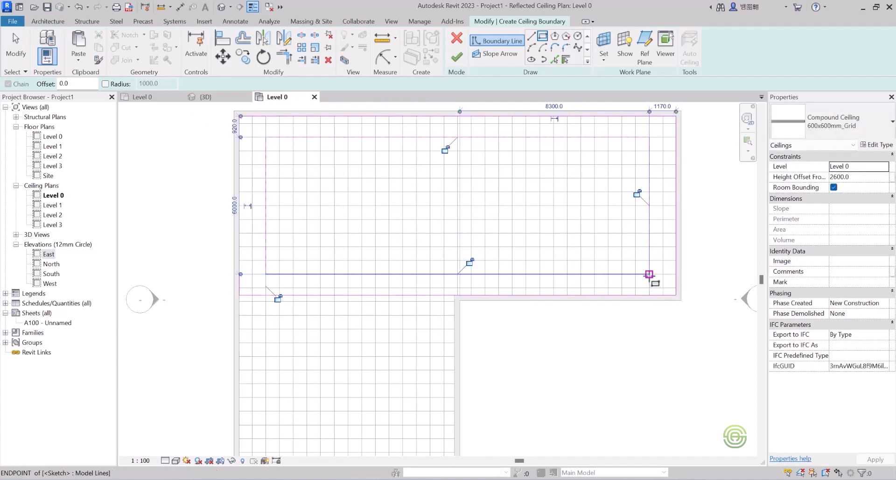
Add three circles along the middle of the inner rectangle, the last with a 1400 mm radius, and finish the ceiling.
click(578, 36)
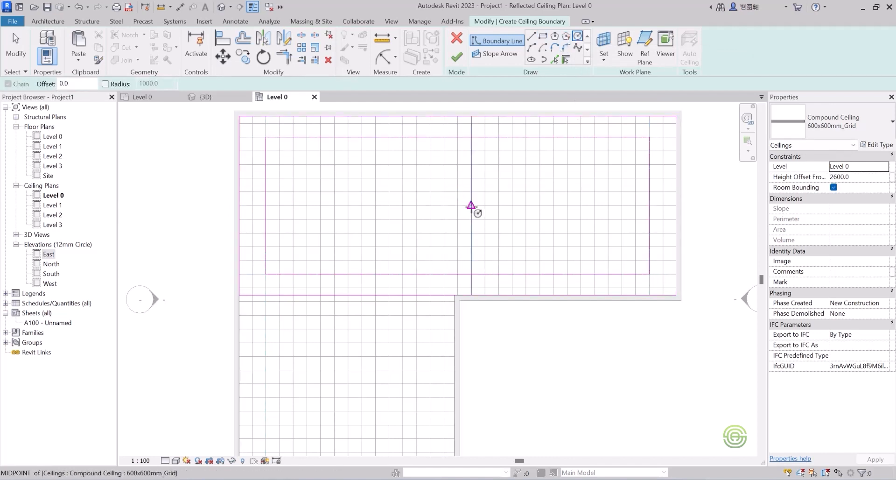
click(471, 206)
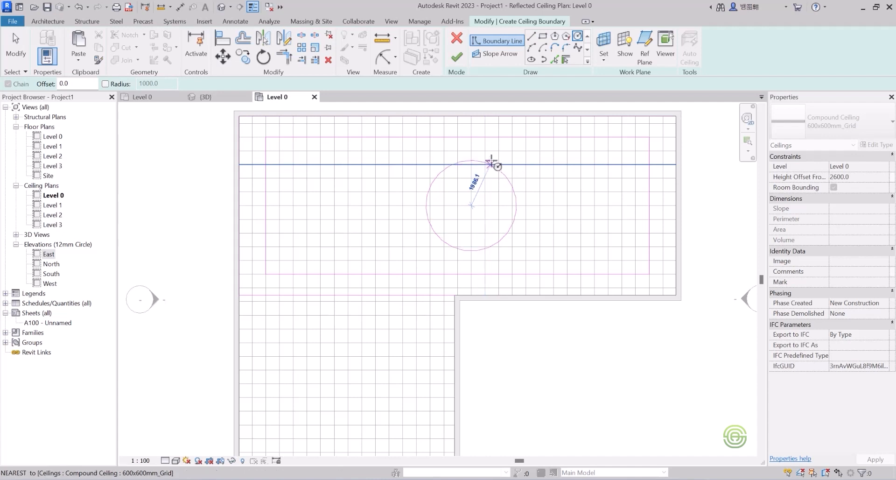
click(495, 161)
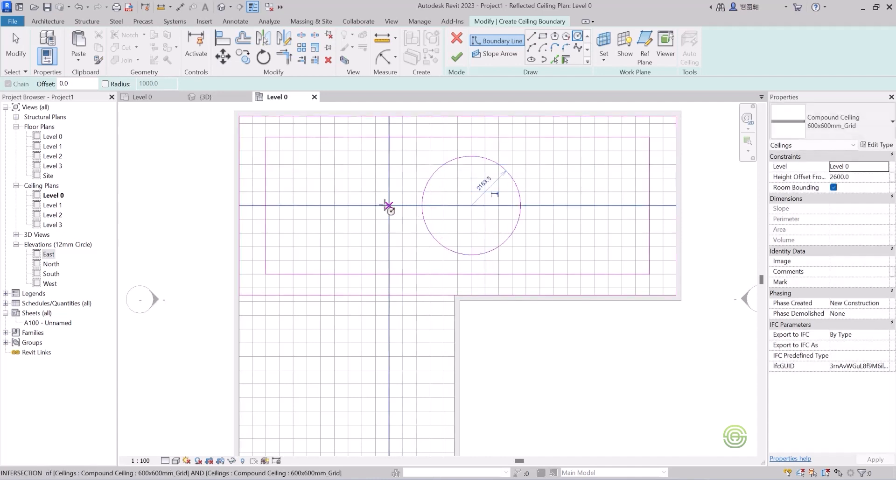
click(347, 205)
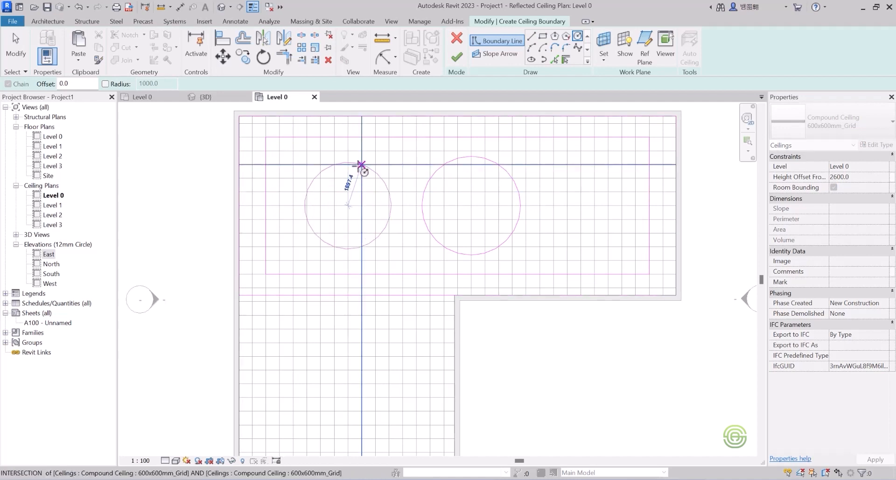
click(355, 173)
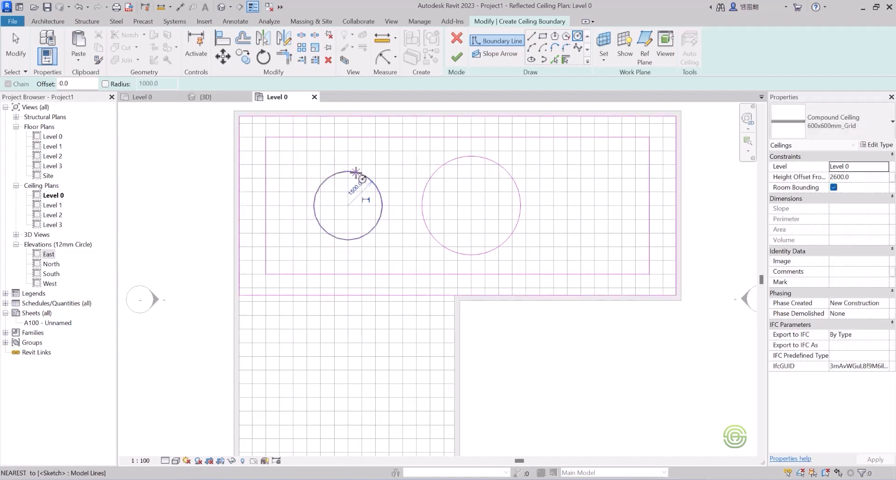
click(607, 205)
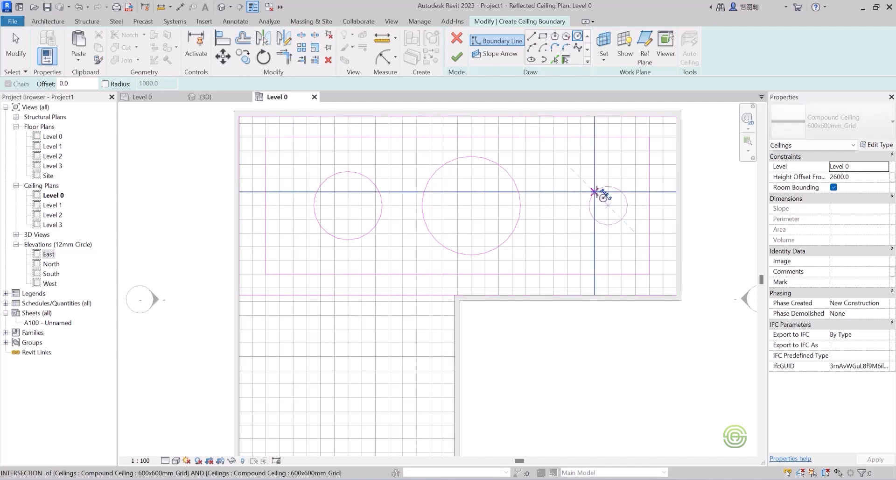
key(Escape)
click(595, 206)
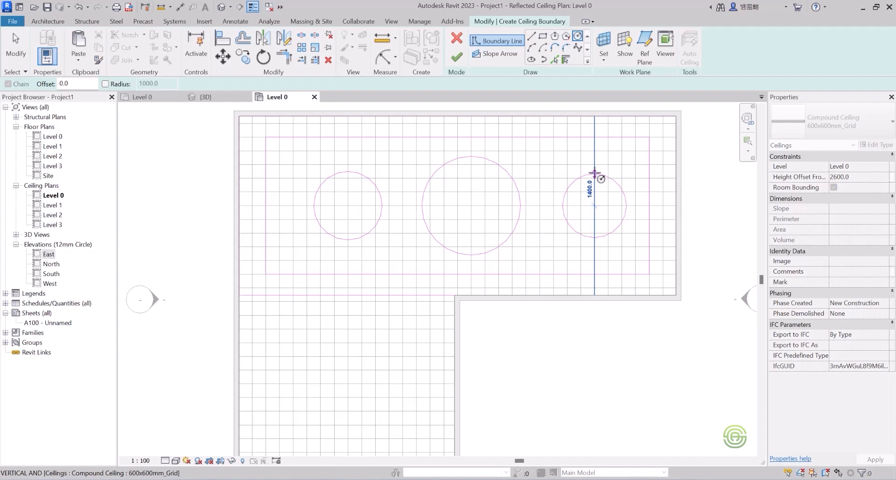
click(594, 172)
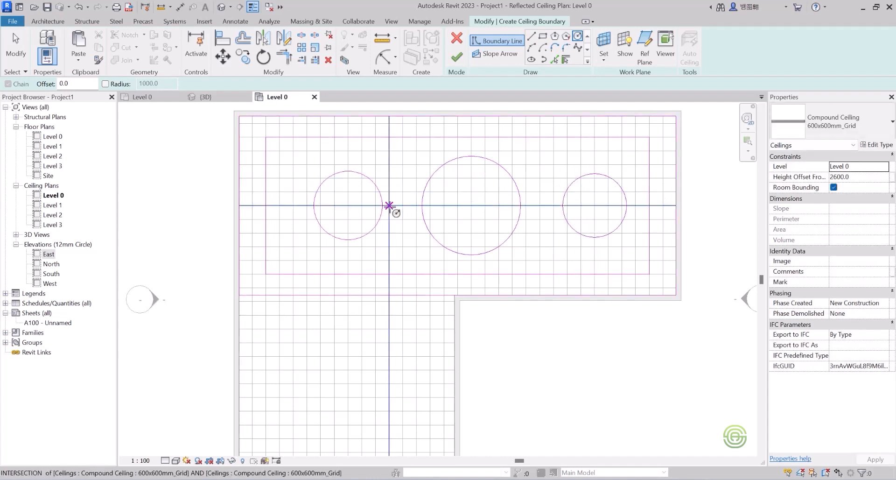
key(Escape)
key(Escape)
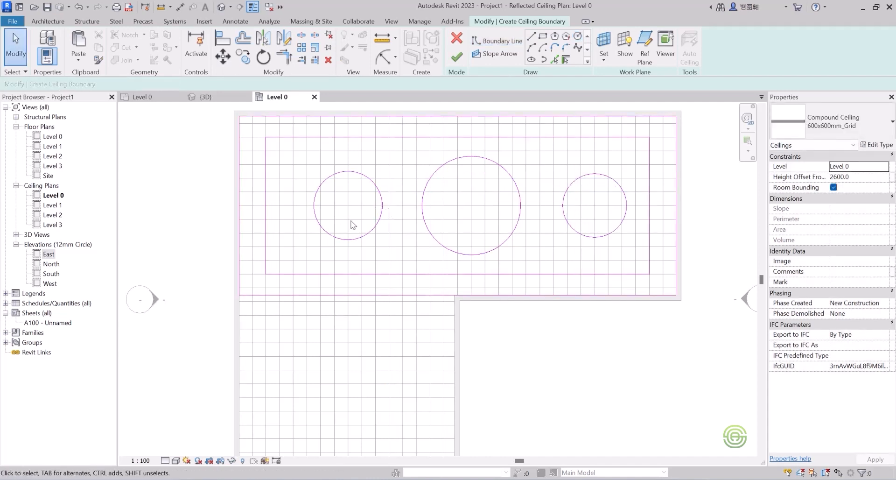
scroll(357, 294, down, 2)
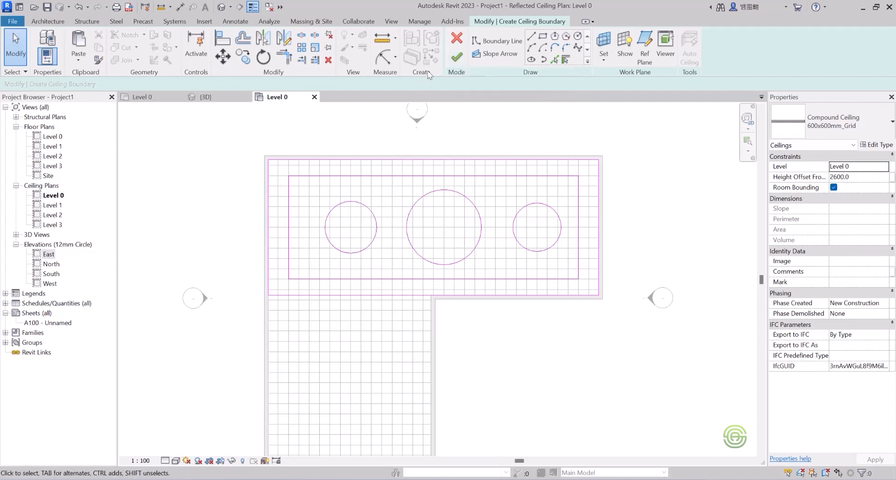
click(456, 57)
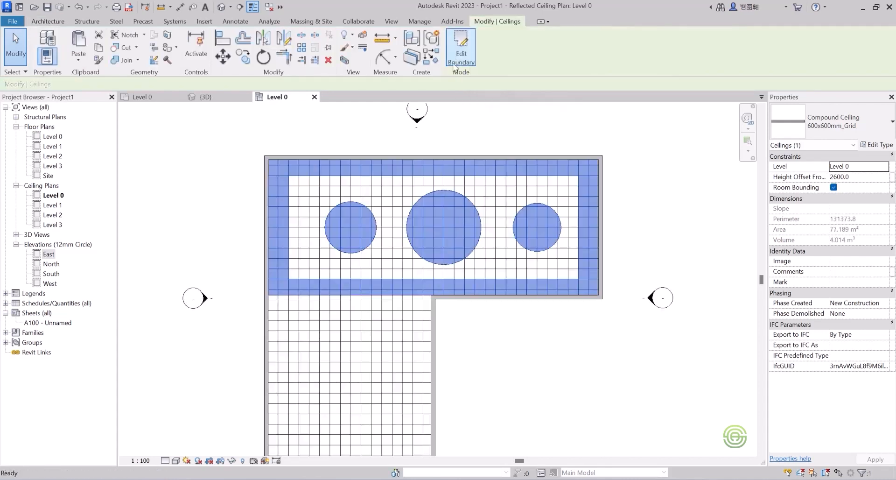
In the 3D view, select the section box and drag its side inward to cut through the building.
scroll(408, 188, down, 3)
middle_drag(443, 214, 326, 195)
click(205, 96)
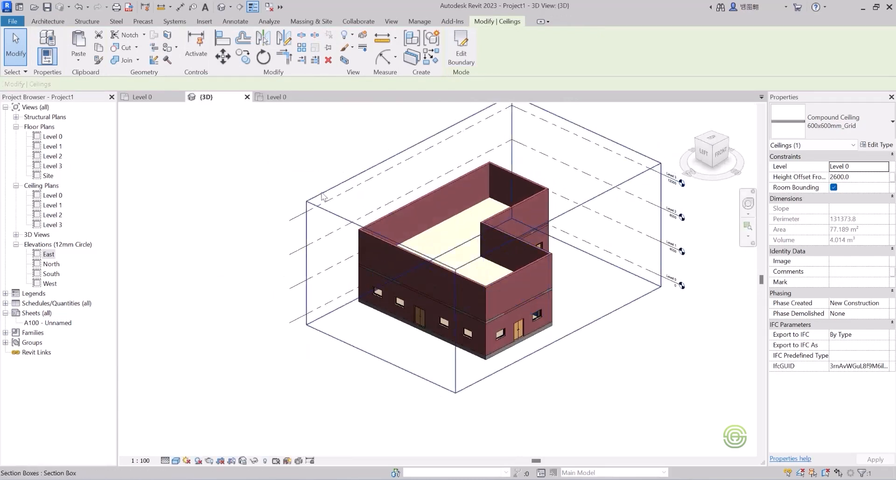
click(316, 202)
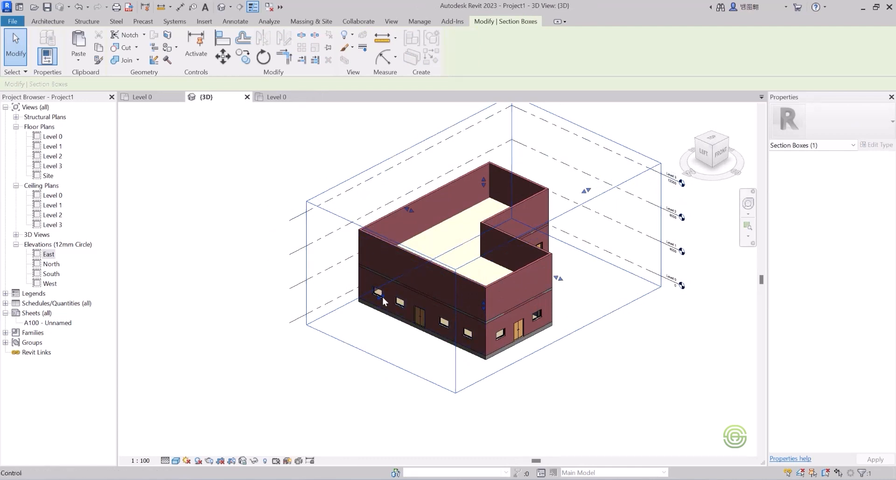
drag(383, 299, 433, 272)
shift+middle_drag(438, 281, 373, 274)
drag(373, 265, 309, 292)
shift+middle_drag(376, 235, 528, 276)
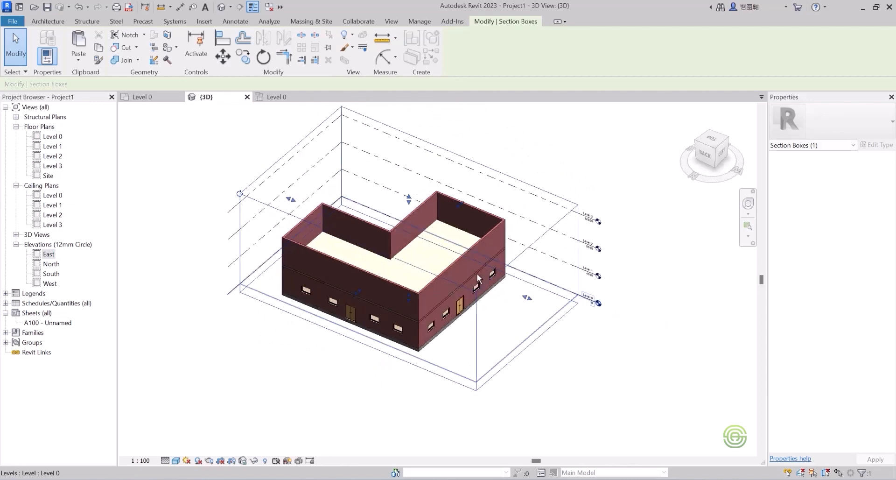
scroll(347, 298, up, 2)
drag(363, 290, 399, 292)
shift+middle_drag(399, 293, 364, 259)
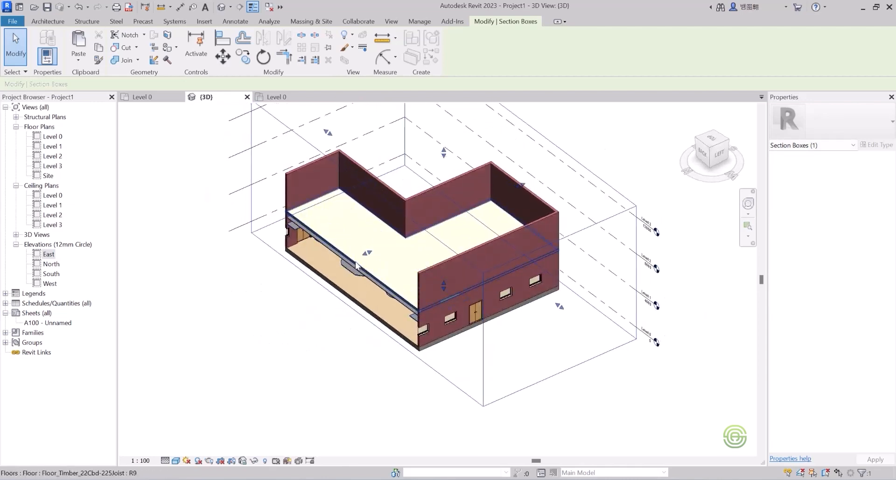
drag(359, 255, 352, 259)
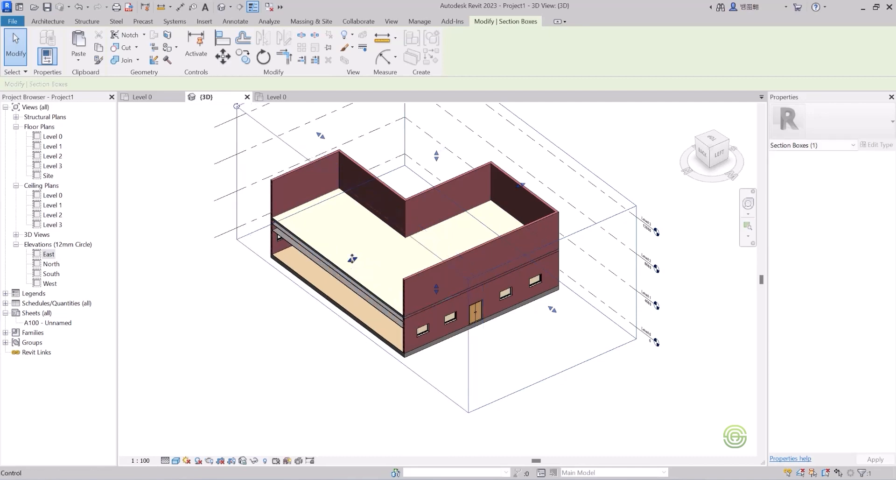
Orbit and zoom into the cut to inspect the new ceiling with its circular shapes.
shift+middle_drag(410, 253, 148, 262)
scroll(430, 226, up, 2)
scroll(466, 235, down, 2)
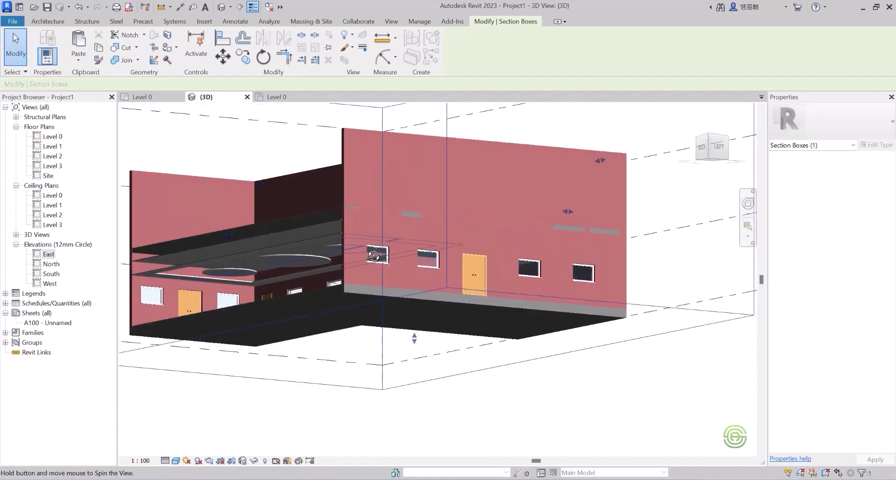
scroll(147, 263, up, 2)
scroll(147, 261, up, 2)
scroll(293, 209, down, 1)
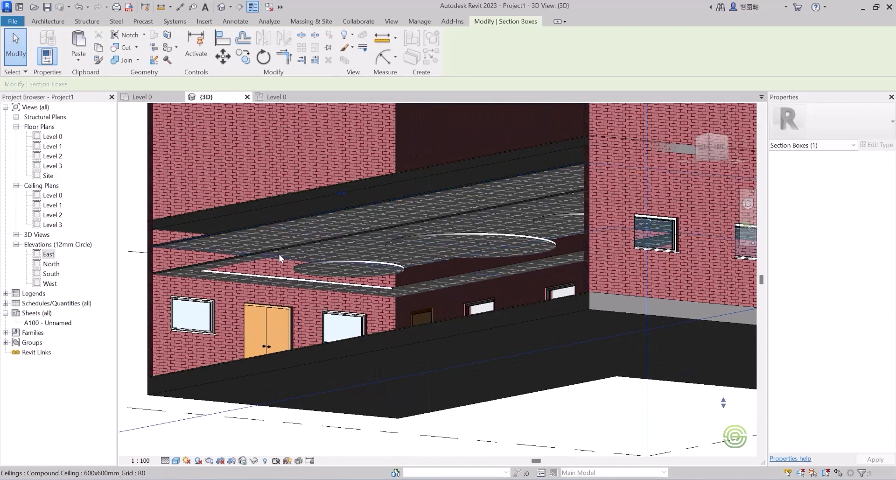
Select the new ceiling and set its height offset from Level 0 to 3200 mm.
click(242, 257)
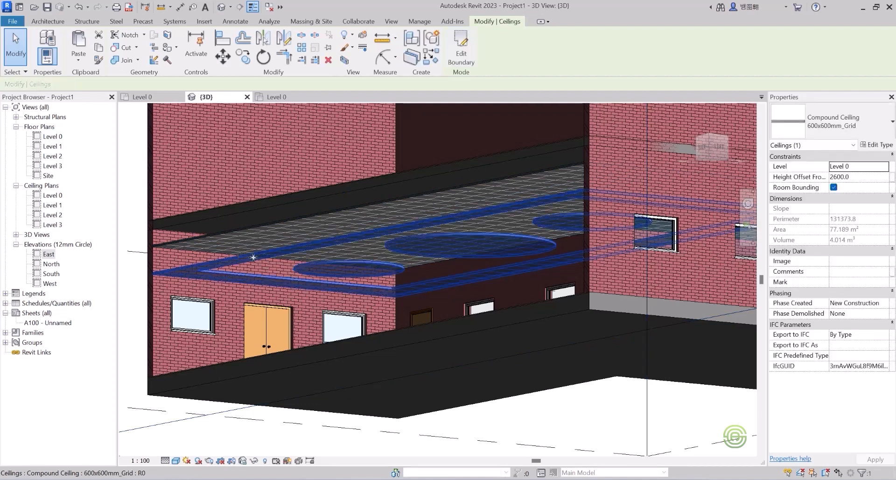
click(857, 177)
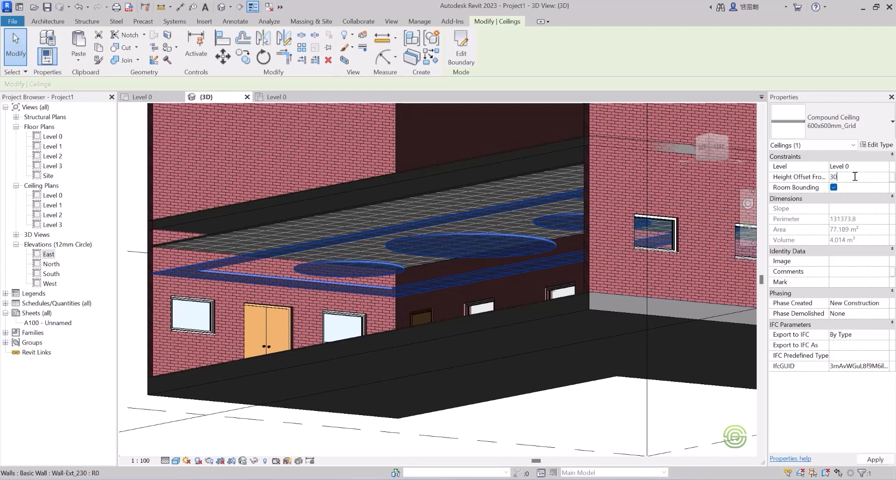
key(Return)
shift+middle_drag(370, 248, 394, 243)
click(858, 176)
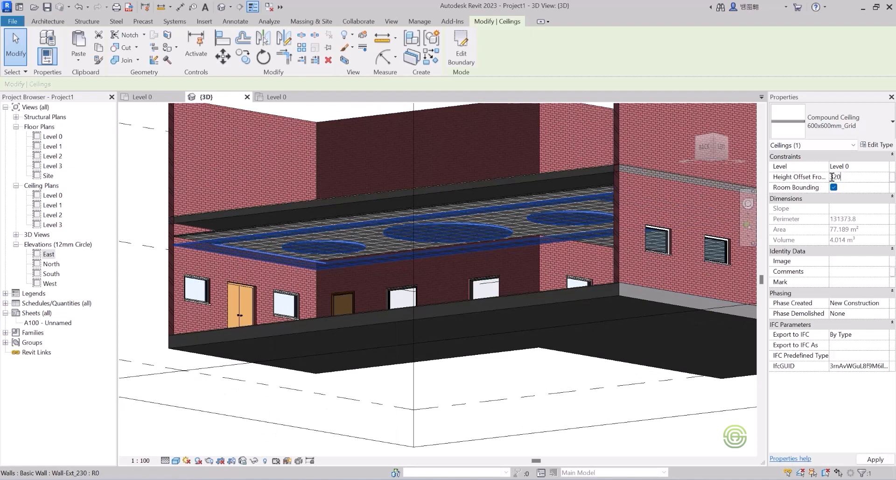
text(3200)
key(Return)
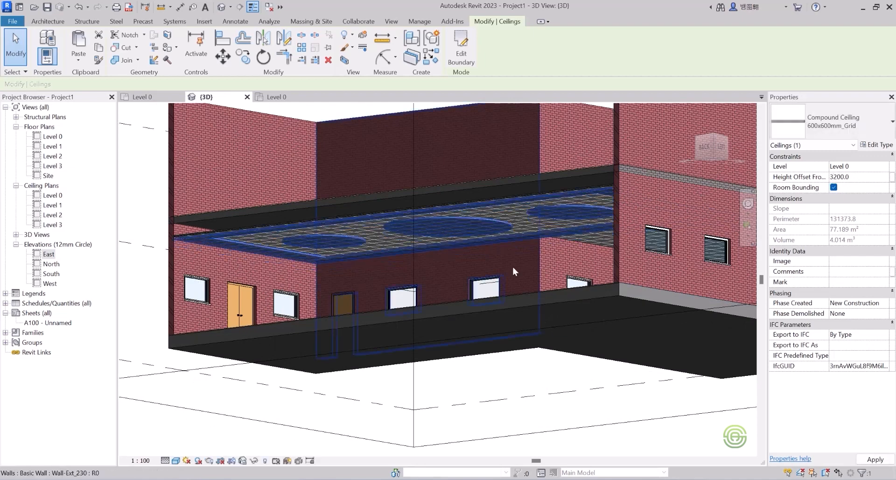
Deselect everything and switch the 3D view's visual style to Realistic.
click(374, 383)
scroll(429, 230, down, 1)
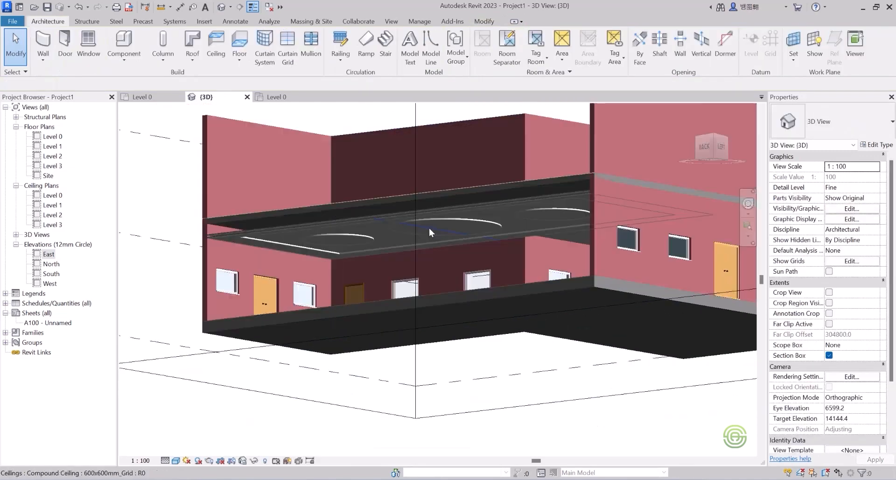
click(175, 460)
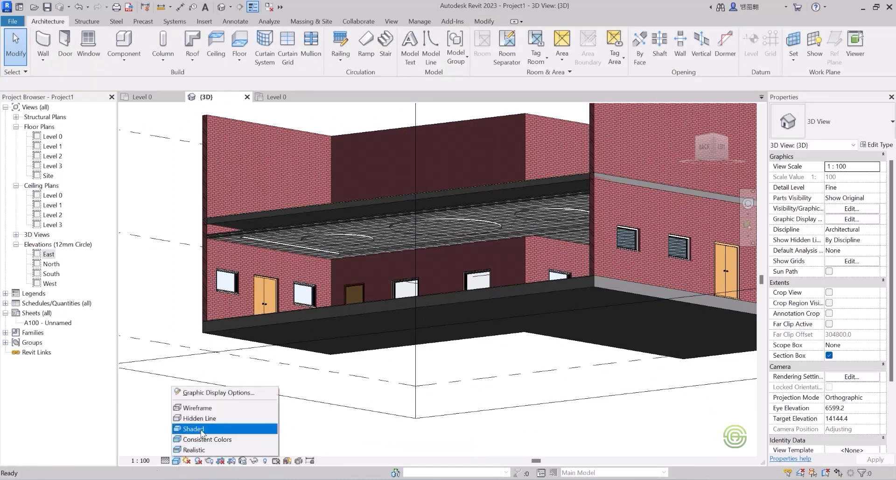
click(203, 435)
click(177, 461)
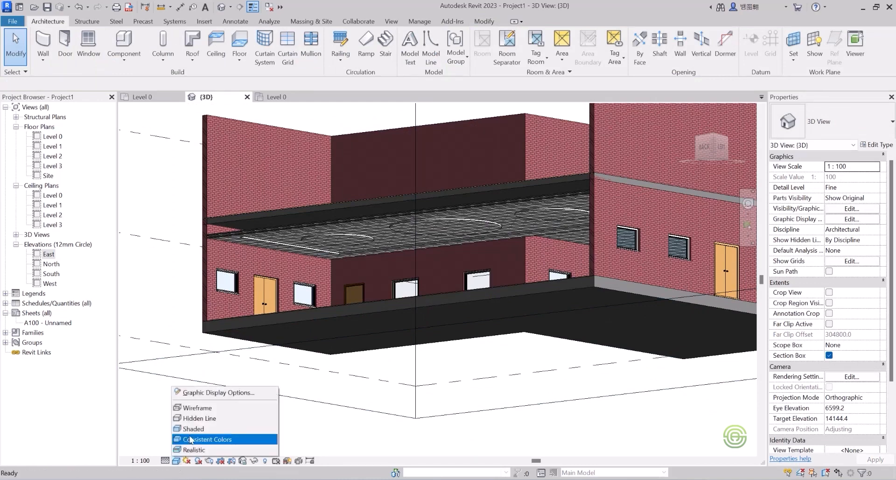
click(203, 448)
Orbit, pan and zoom around the section box to inspect the raised ceiling and its circular openings.
shift+middle_drag(385, 252, 467, 234)
scroll(536, 234, up, 2)
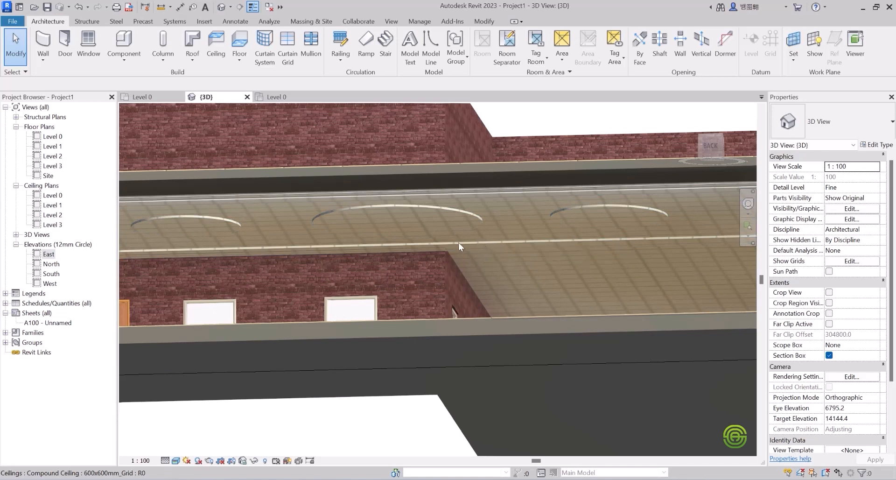
scroll(467, 242, down, 4)
shift+middle_drag(474, 224, 374, 228)
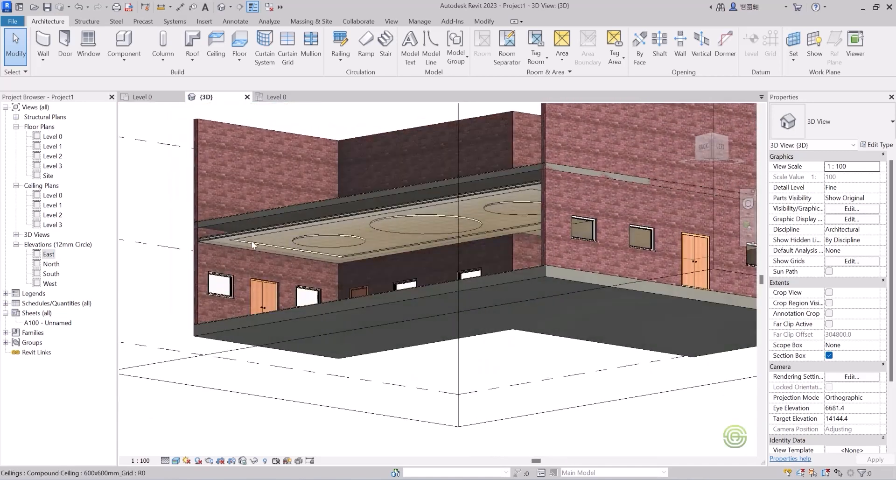
scroll(230, 243, up, 1)
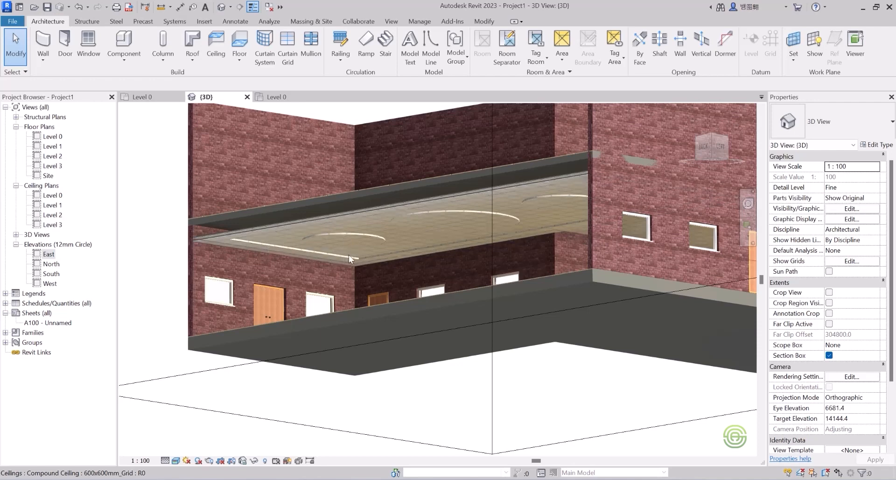
shift+middle_drag(365, 246, 459, 200)
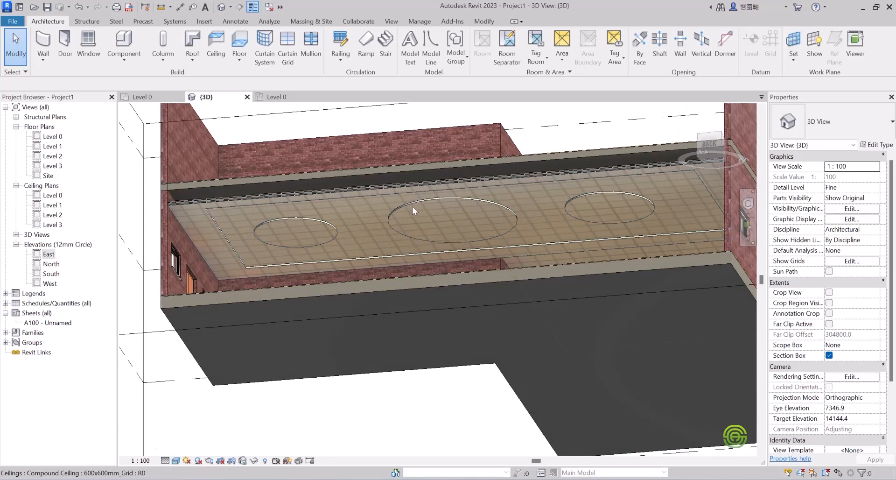
shift+middle_drag(421, 225, 254, 257)
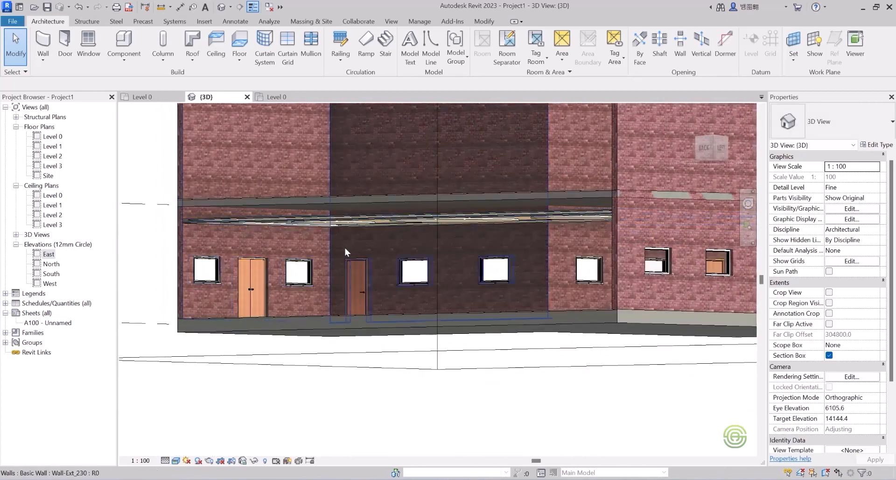
scroll(346, 248, down, 3)
shift+middle_drag(393, 224, 366, 212)
shift+middle_drag(429, 230, 394, 233)
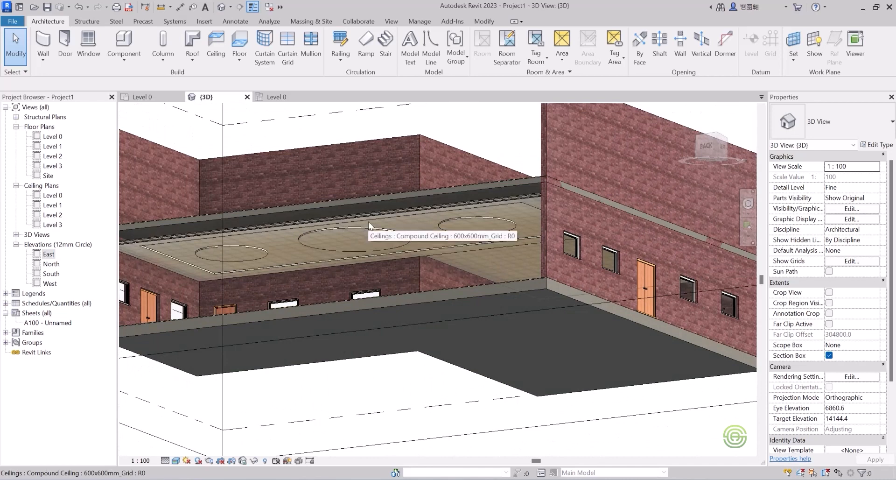
scroll(448, 236, down, 3)
middle_drag(459, 239, 495, 295)
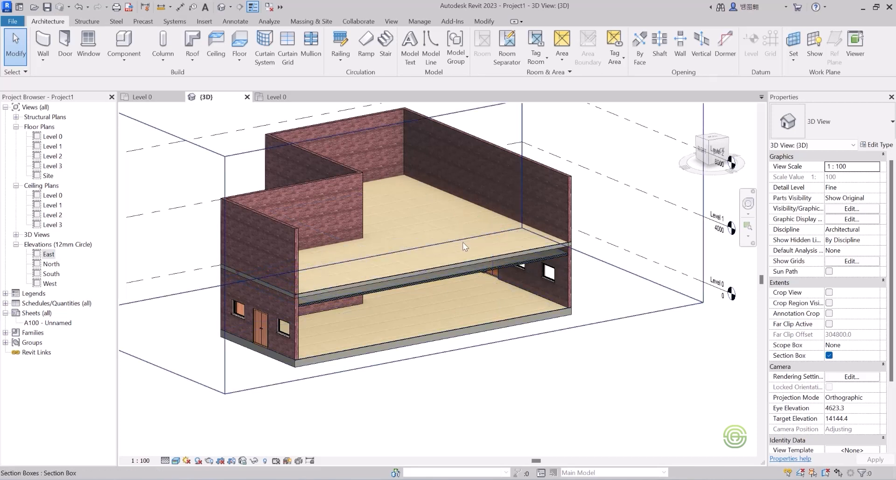
shift+middle_drag(456, 264, 361, 270)
scroll(390, 257, up, 5)
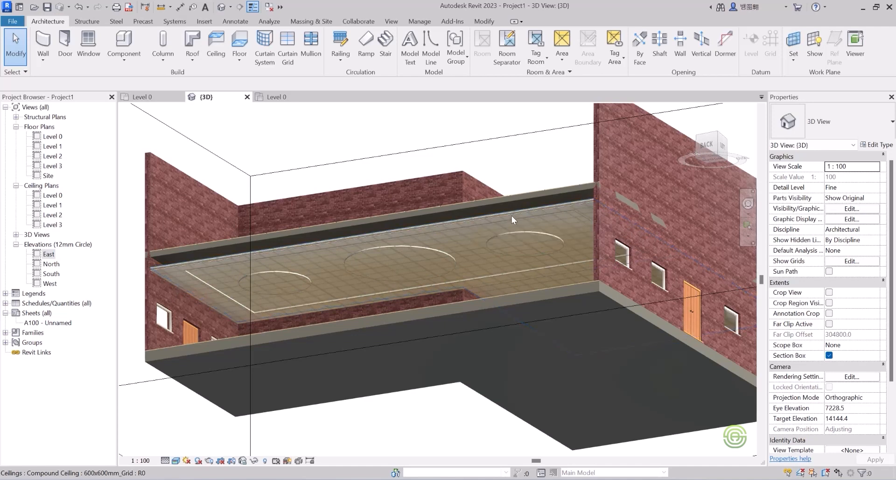
Compare the circles in the Level 0 ceiling plan, then return to the 3D view and zoom out.
click(280, 96)
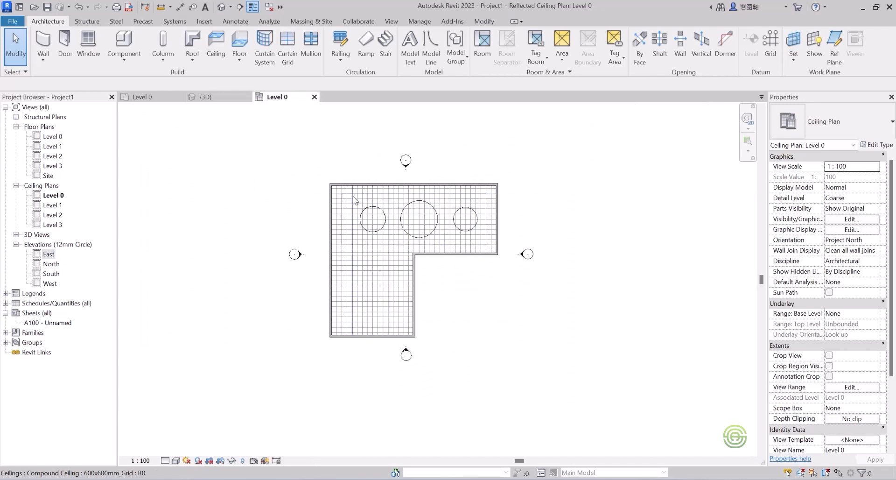
scroll(403, 198, up, 3)
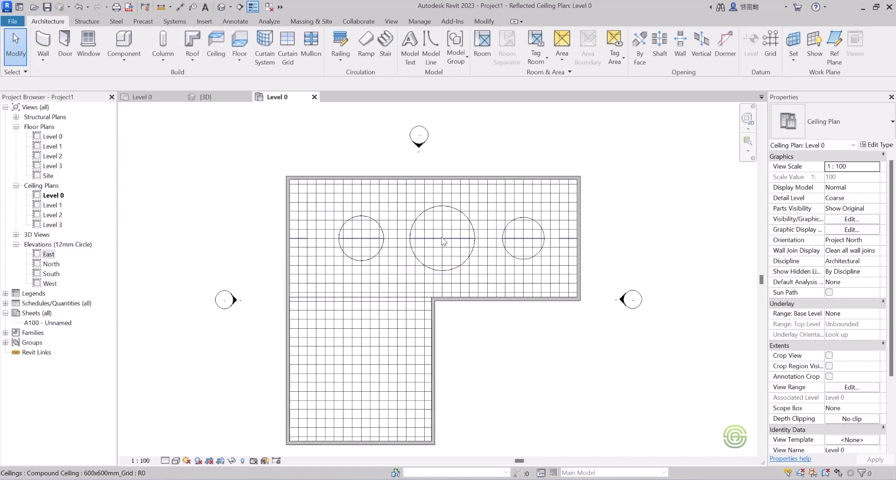
click(228, 97)
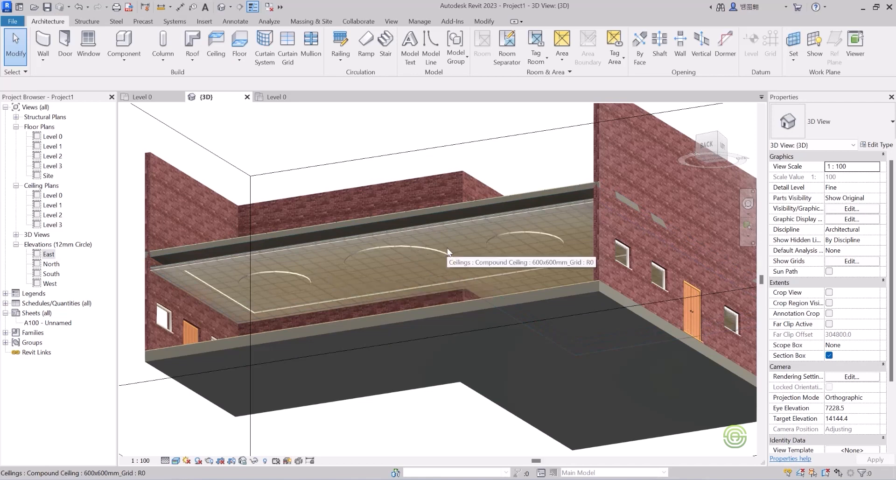
scroll(447, 247, down, 3)
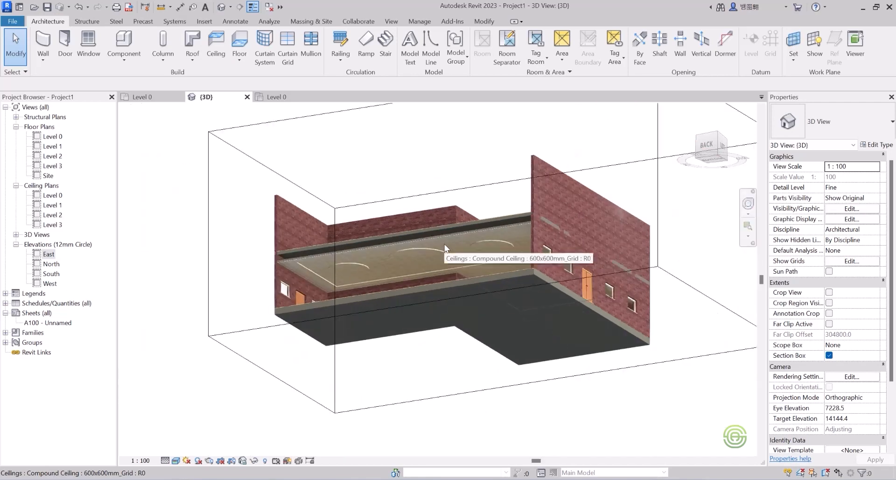